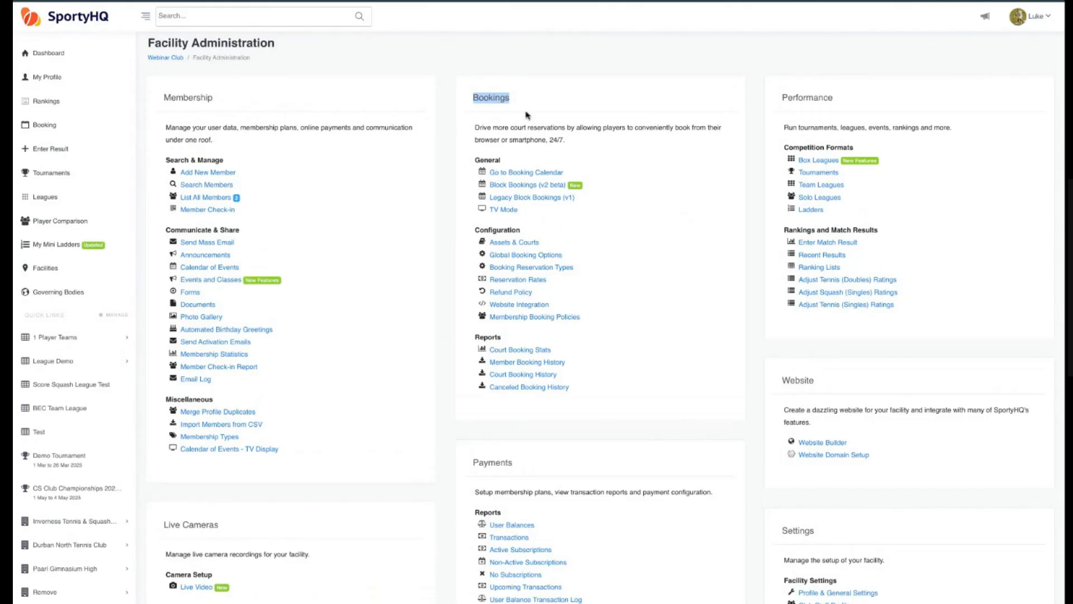
Examine the General, Reports and Configuration options in the Bookings section of Facility Administration
double_click(493, 160)
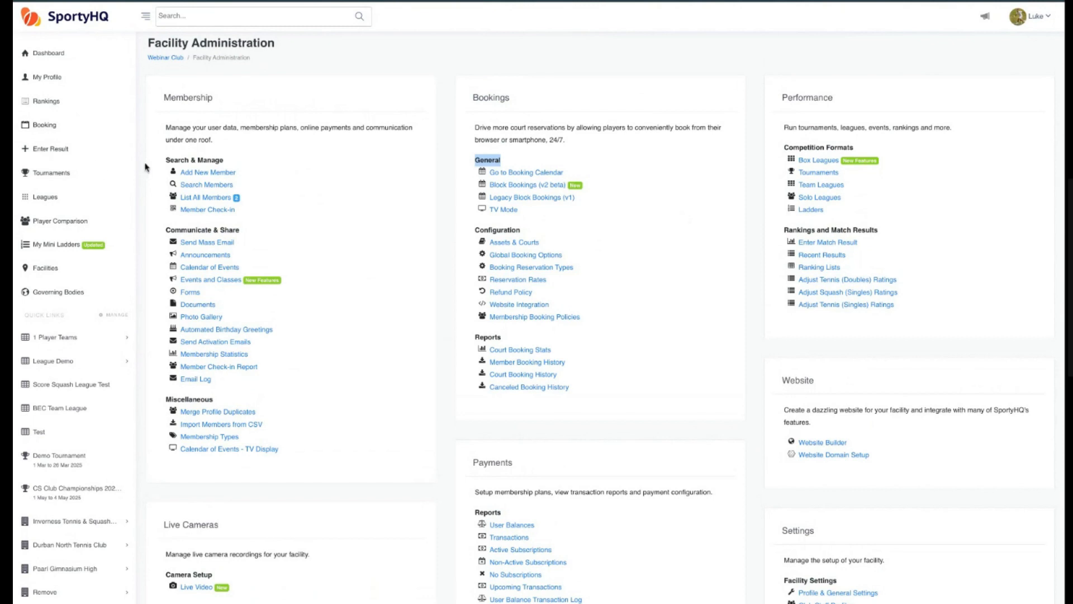
click(656, 237)
scroll(550, 244, down, 1)
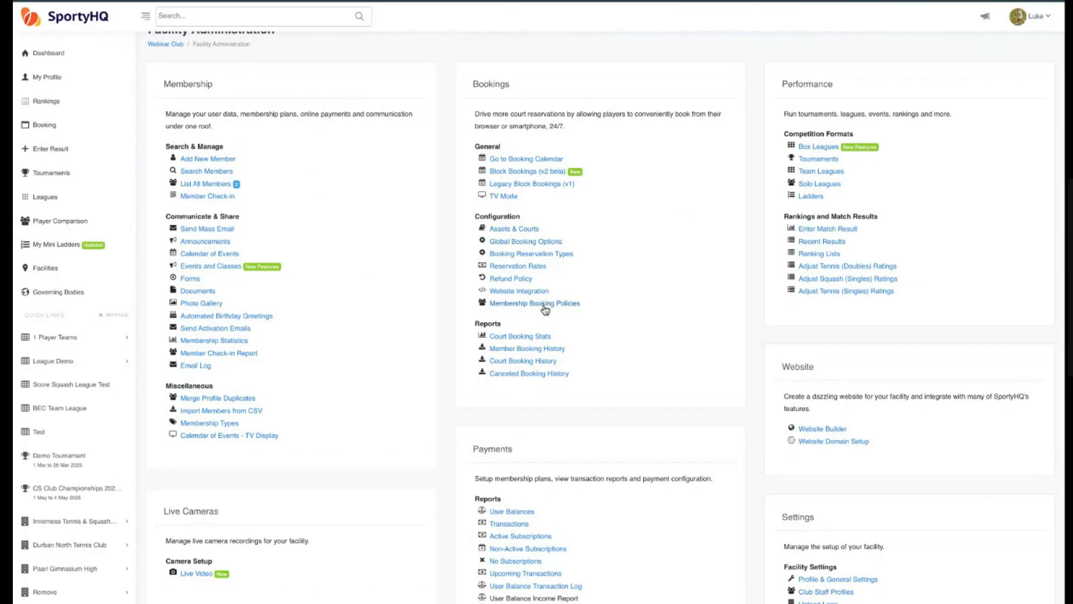
double_click(487, 324)
click(510, 330)
scroll(510, 330, up, 1)
double_click(501, 228)
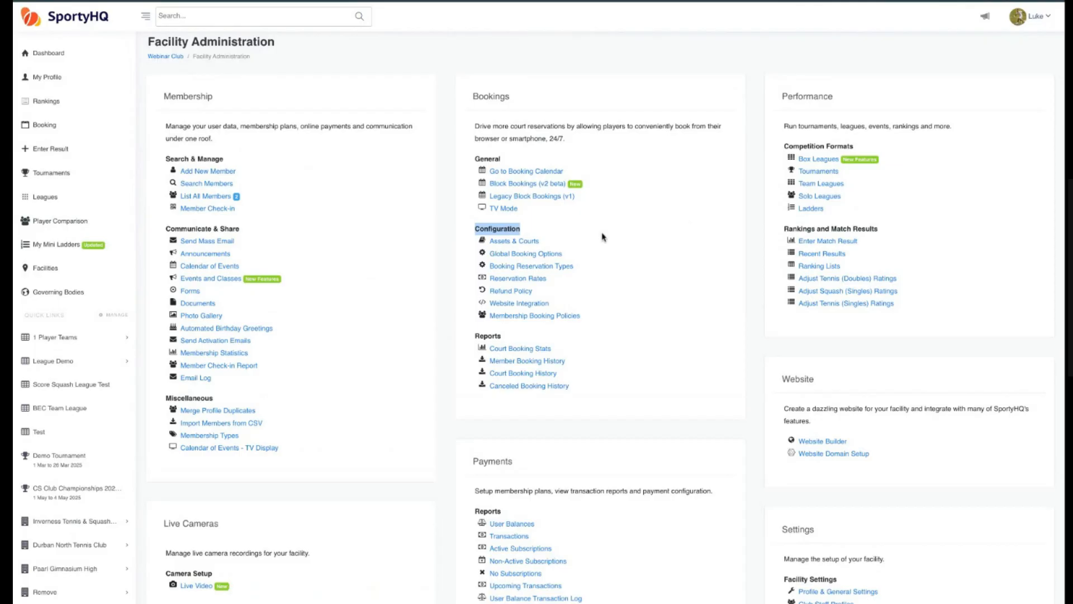
Open the facility's Assets & Courts configuration and create an asset group named Squash
click(516, 241)
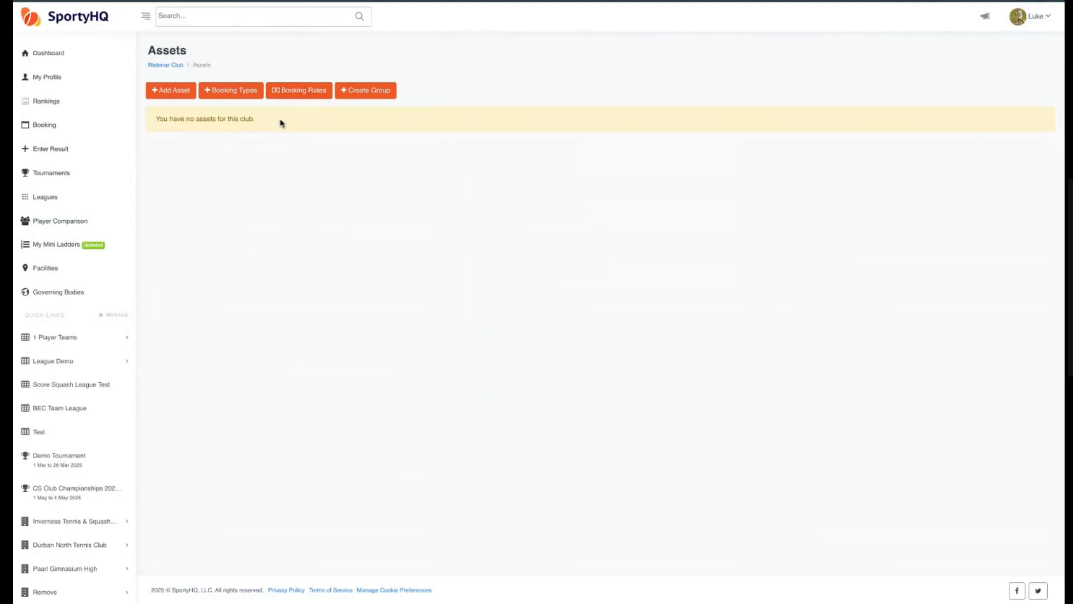
click(369, 96)
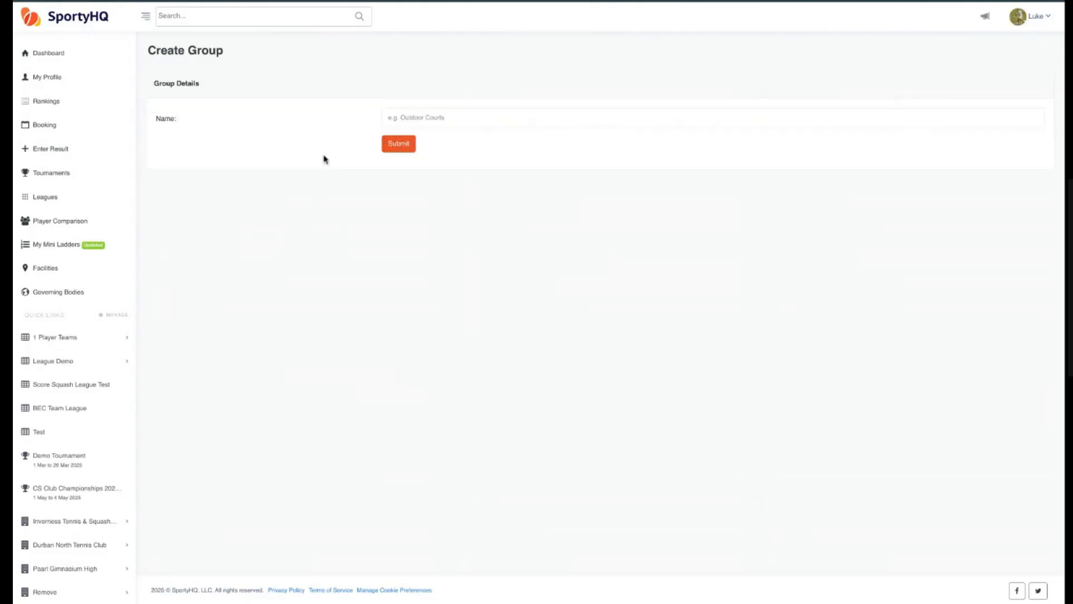
click(408, 119)
text(Squash)
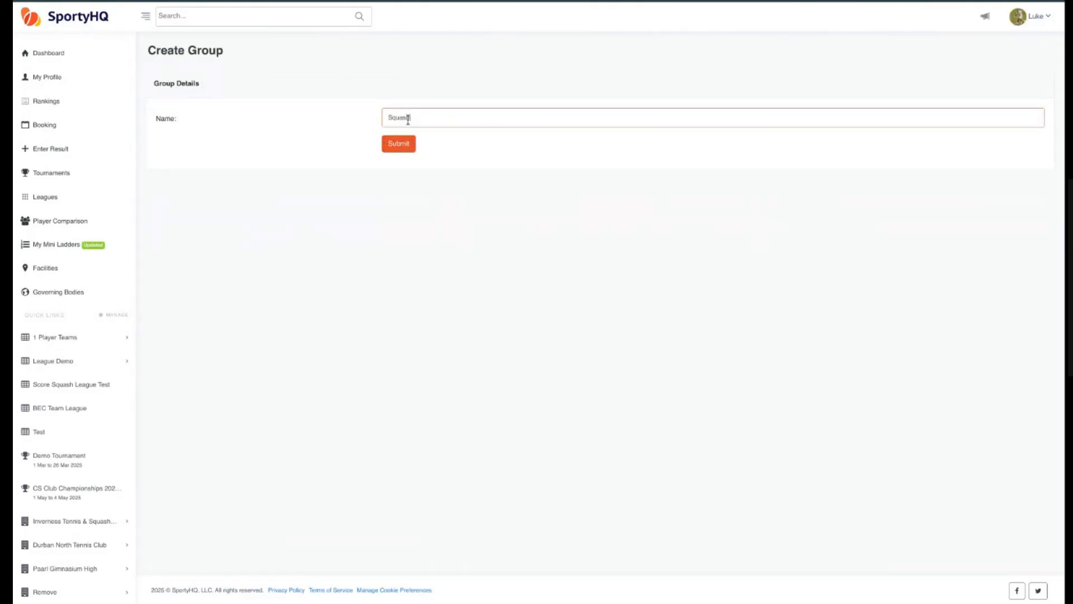
key(Return)
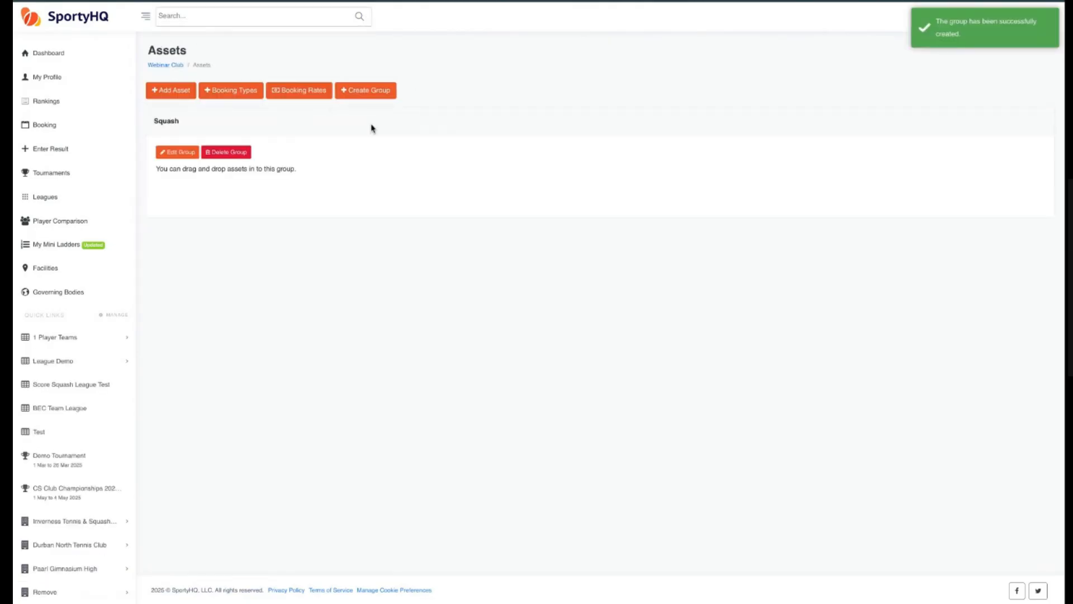
Create a second asset group named Tennis
click(368, 91)
click(431, 110)
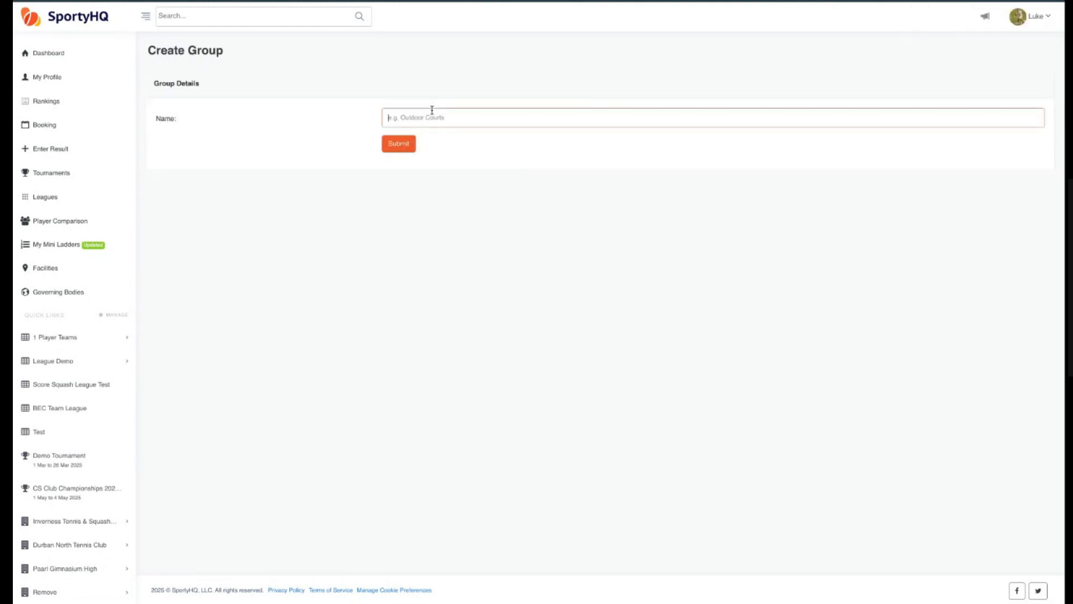
text(Tennis)
key(Return)
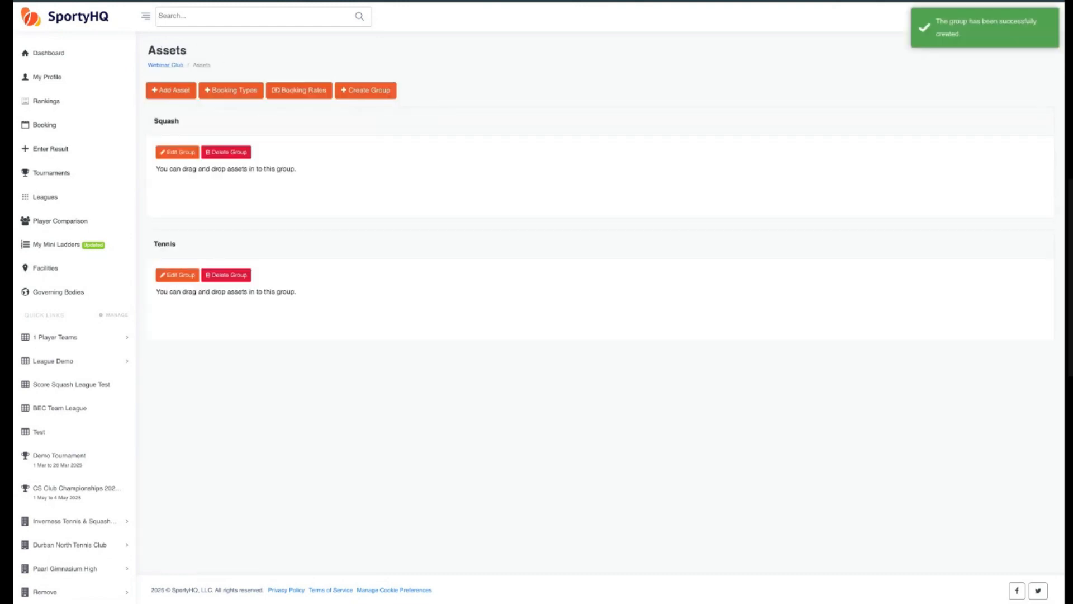
Begin a new asset named Court 1 and enable it for use with the booking module
click(176, 91)
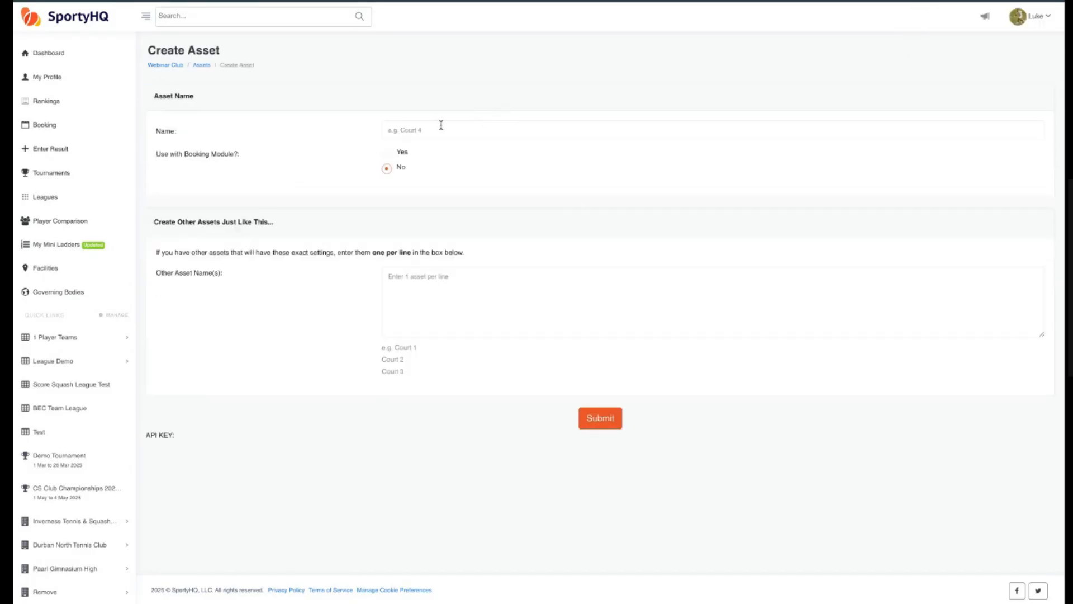
click(444, 132)
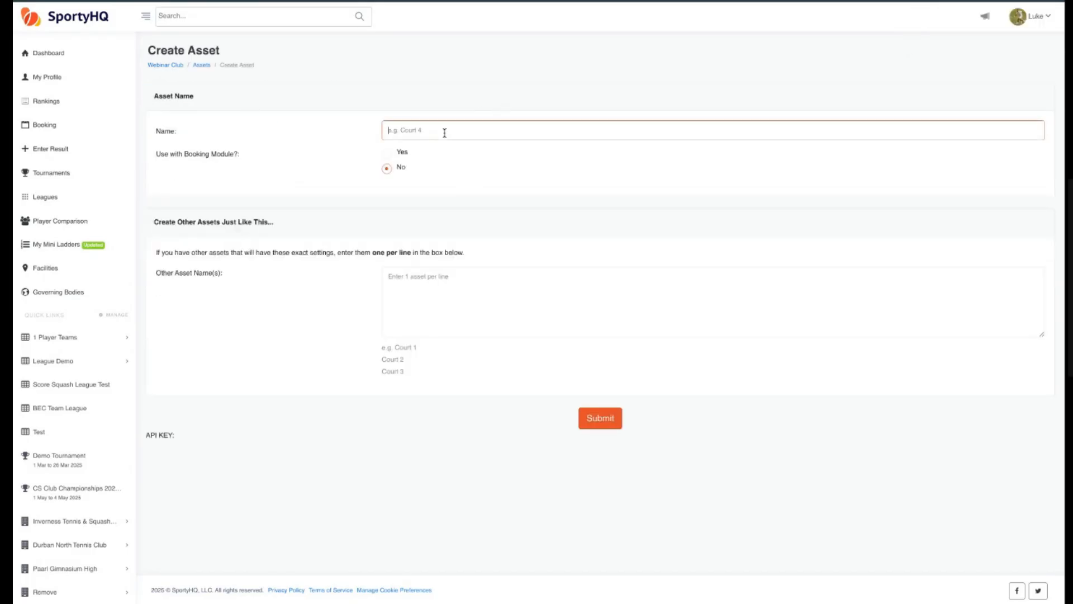
text(Court 1)
click(315, 161)
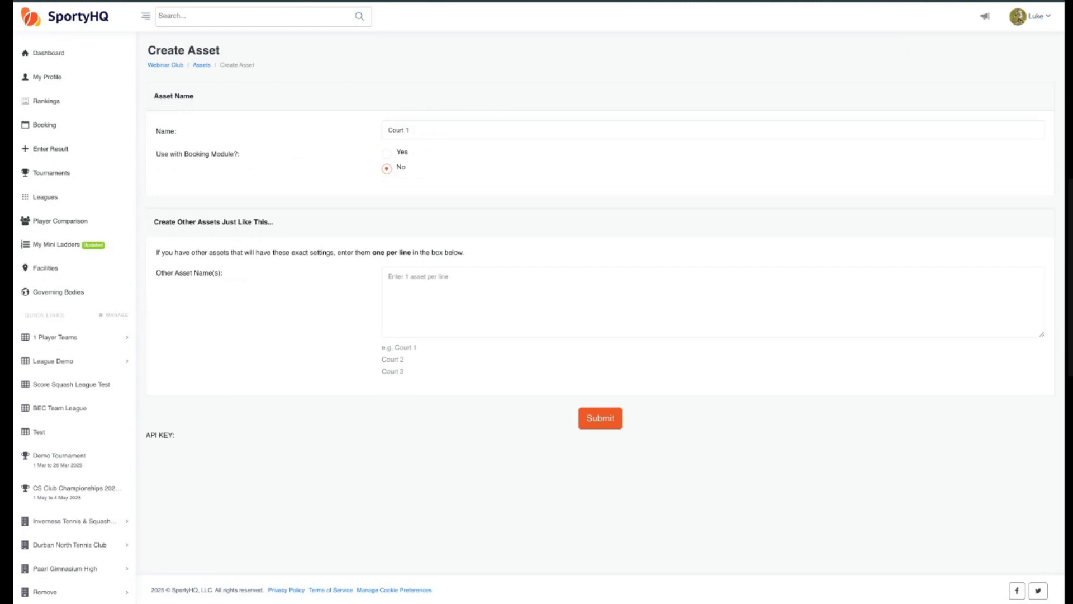
click(387, 153)
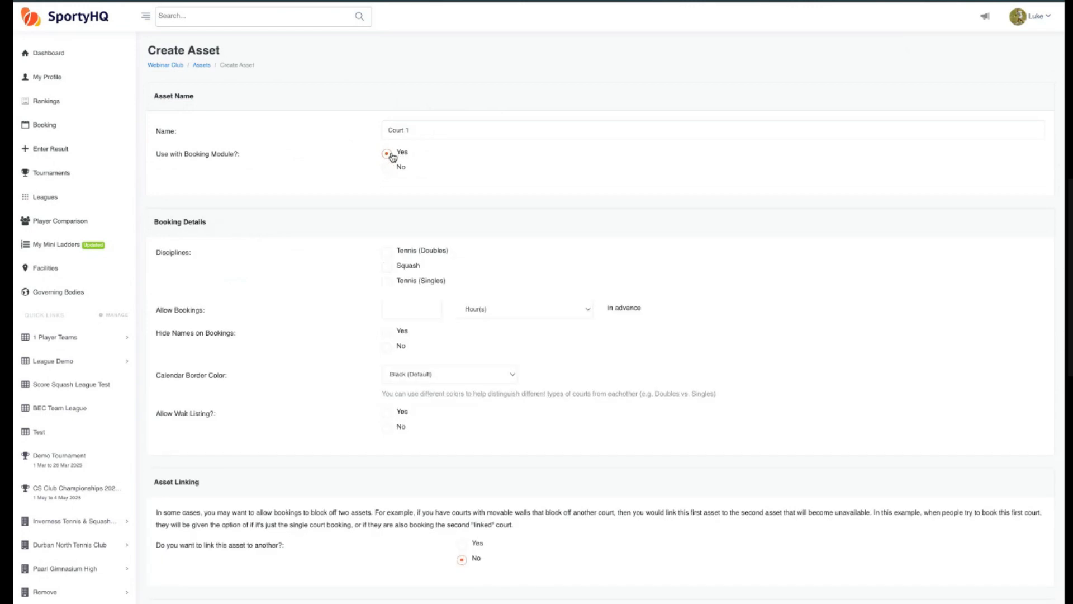
Assign the Squash discipline to the new Court 1 and allow bookings 1 week in advance from 12:00am
scroll(300, 218, down, 2)
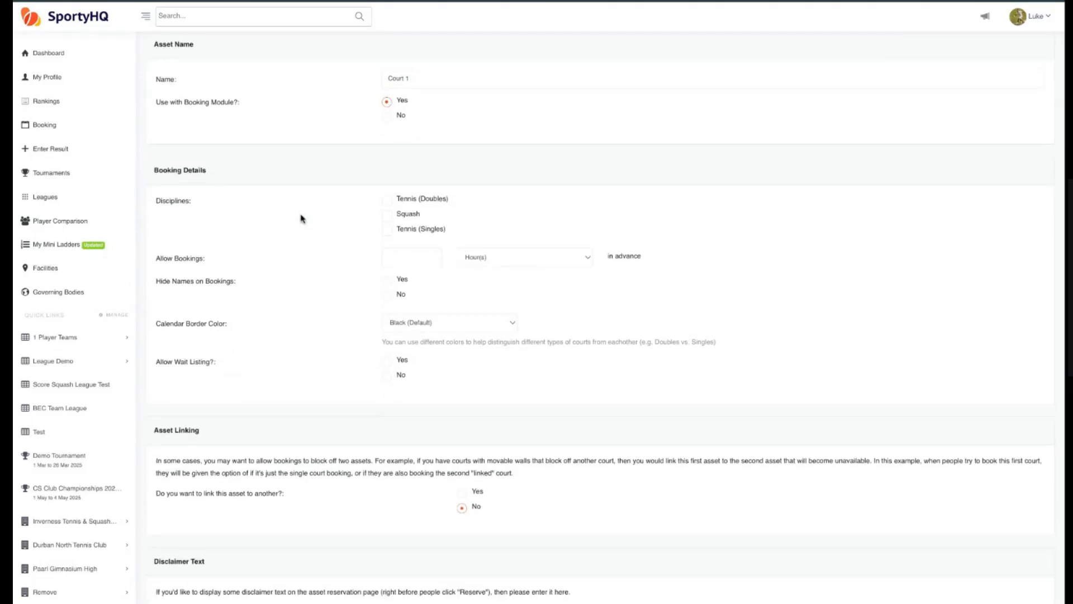
scroll(302, 219, up, 2)
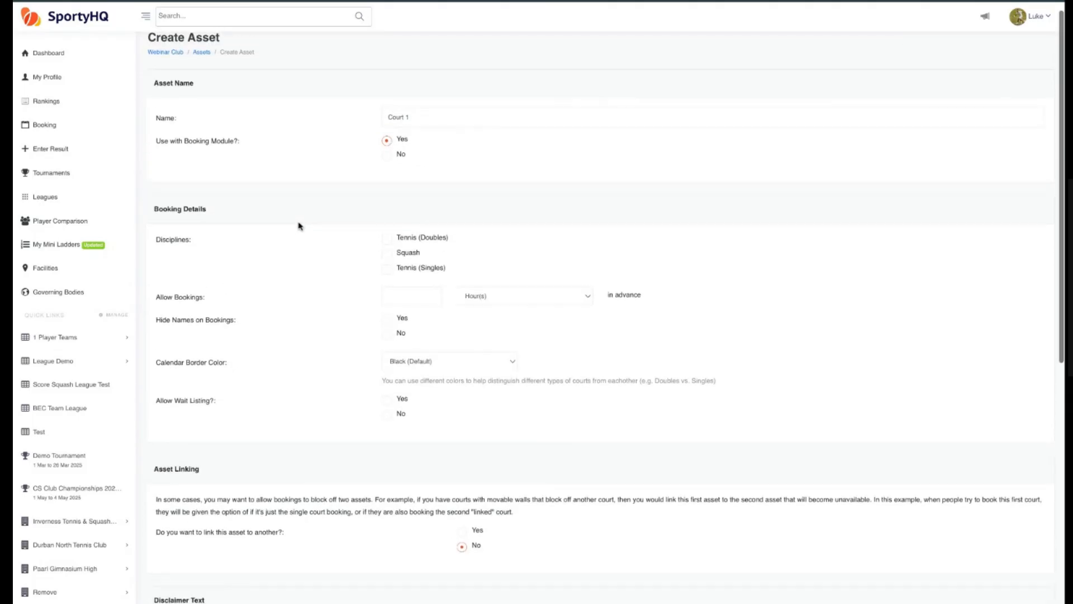
scroll(300, 229, down, 2)
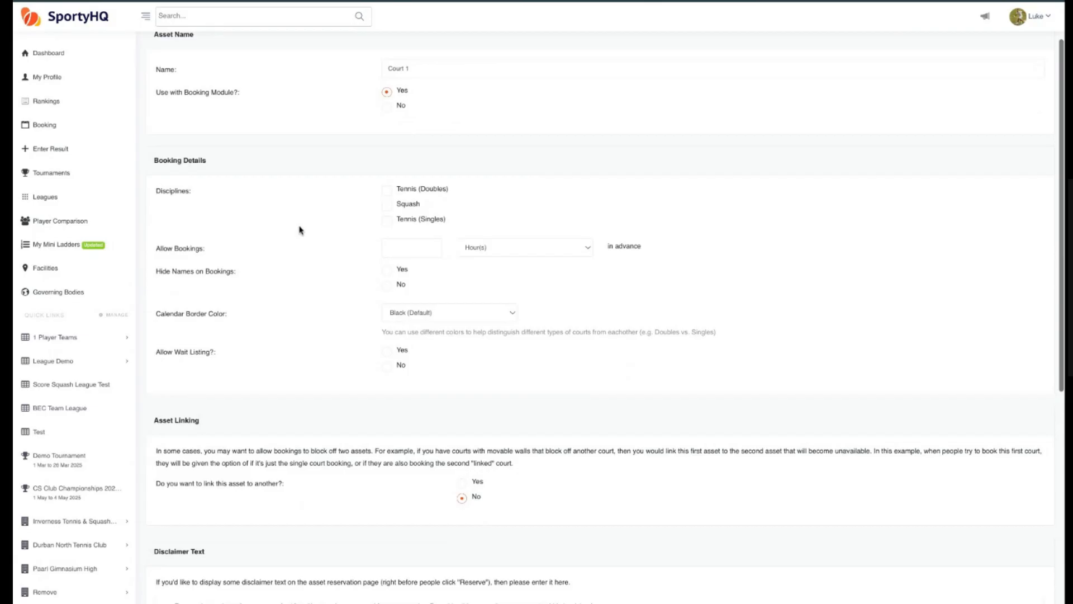
double_click(197, 194)
click(387, 204)
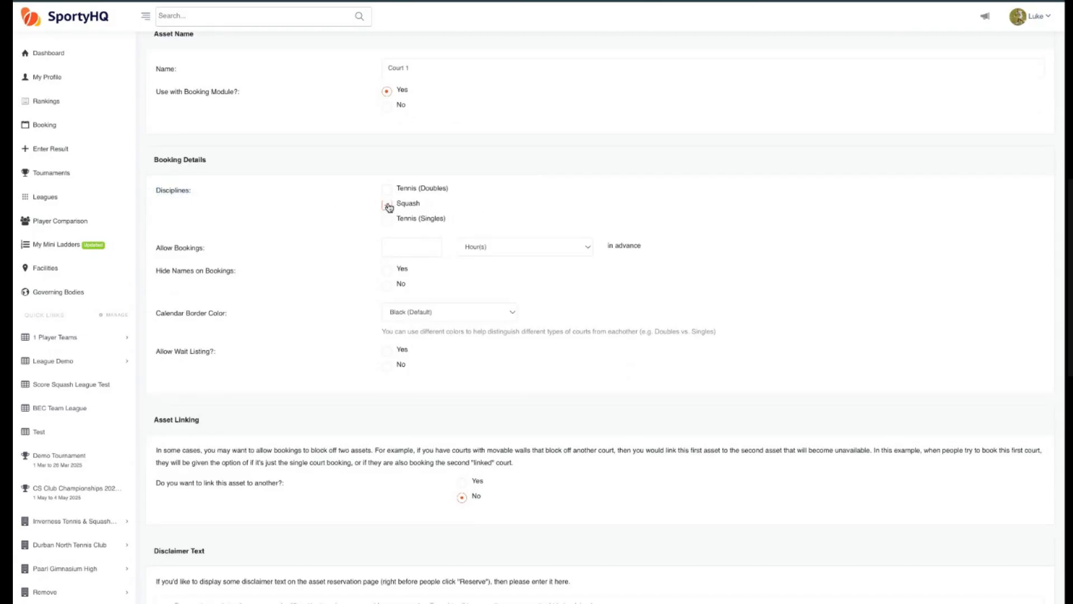
scroll(313, 211, down, 1)
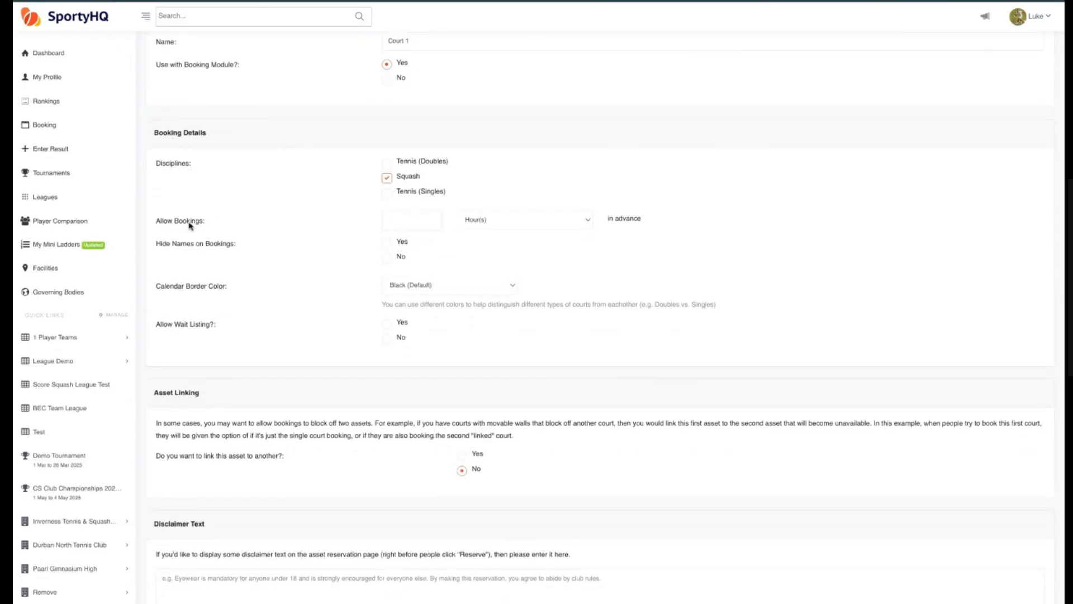
click(430, 219)
text(1)
click(502, 224)
click(586, 228)
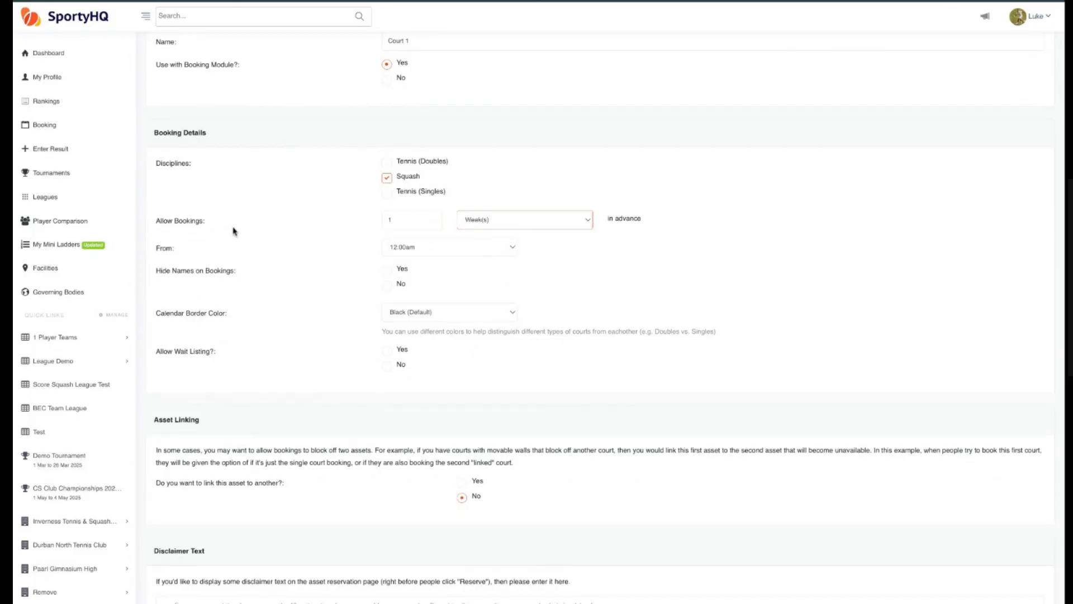
click(412, 249)
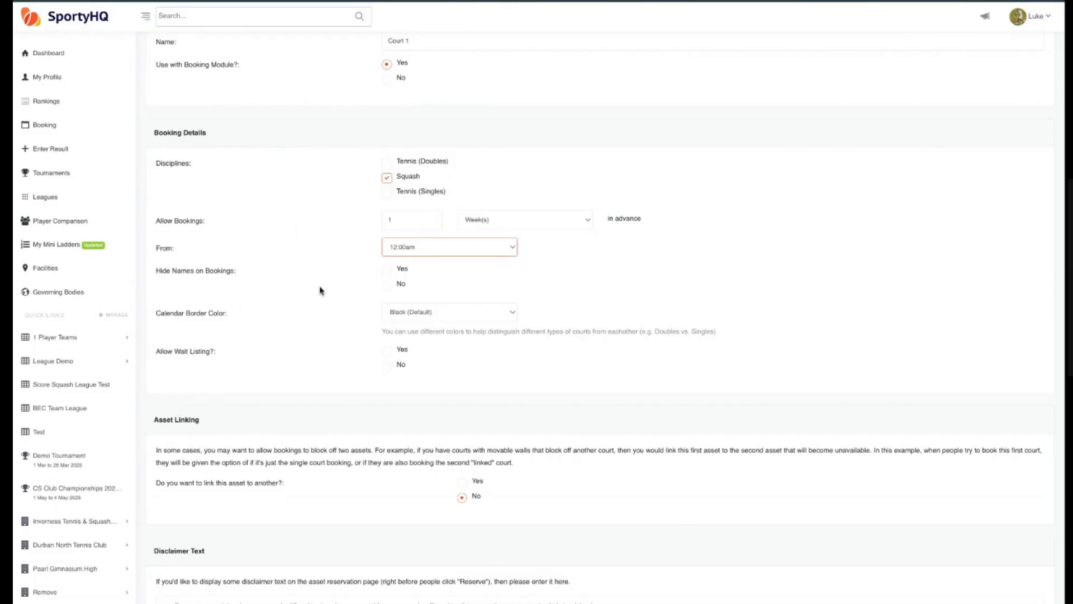
Set Hide Names on Bookings to No and Allow Wait Listing to Yes for the squash court
click(389, 288)
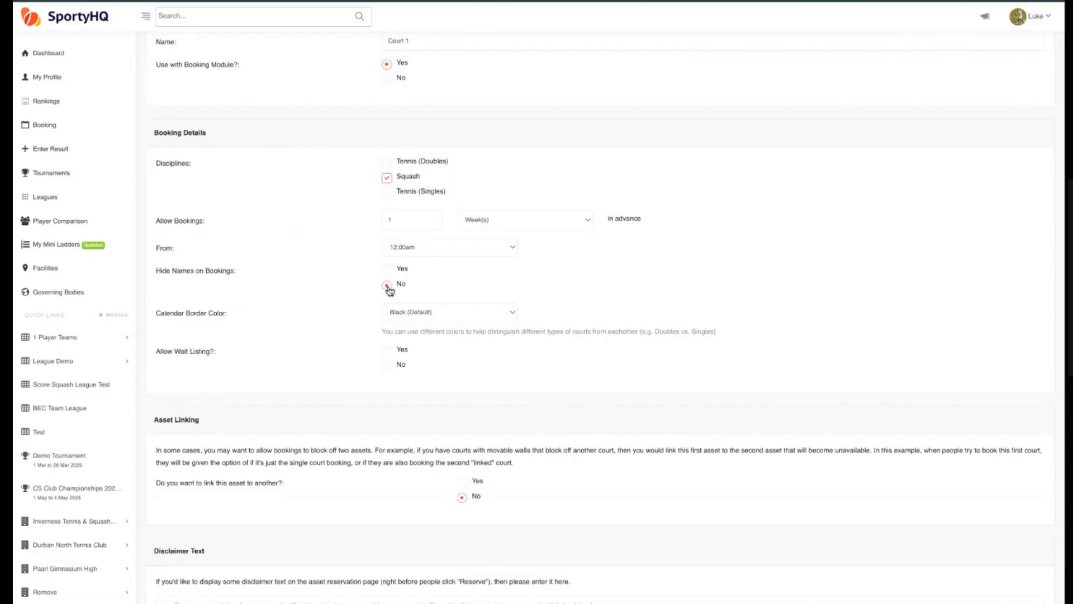
scroll(329, 289, down, 1)
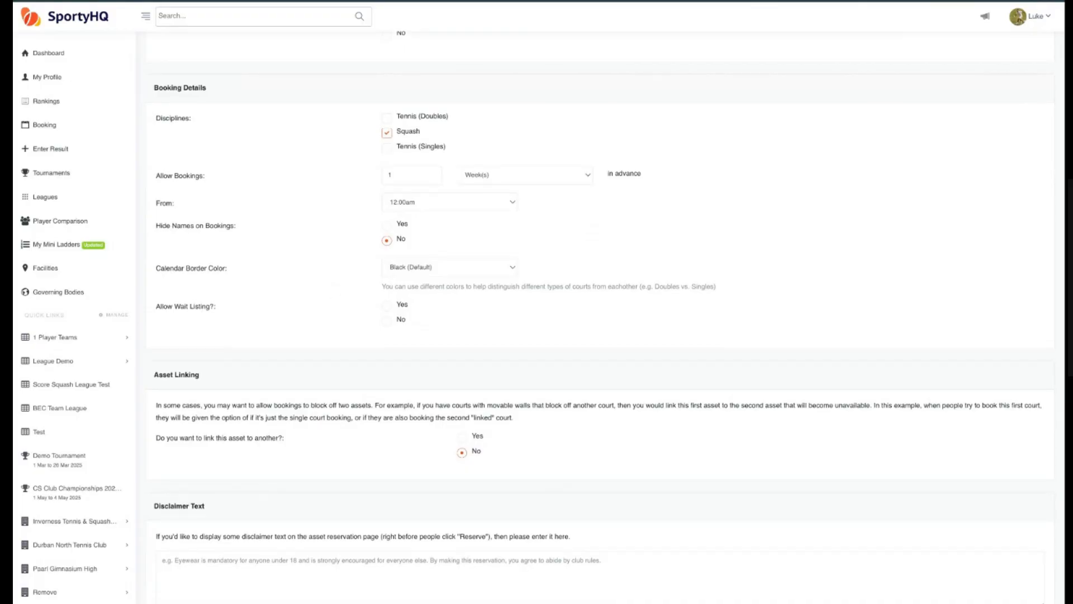
scroll(286, 277, down, 1)
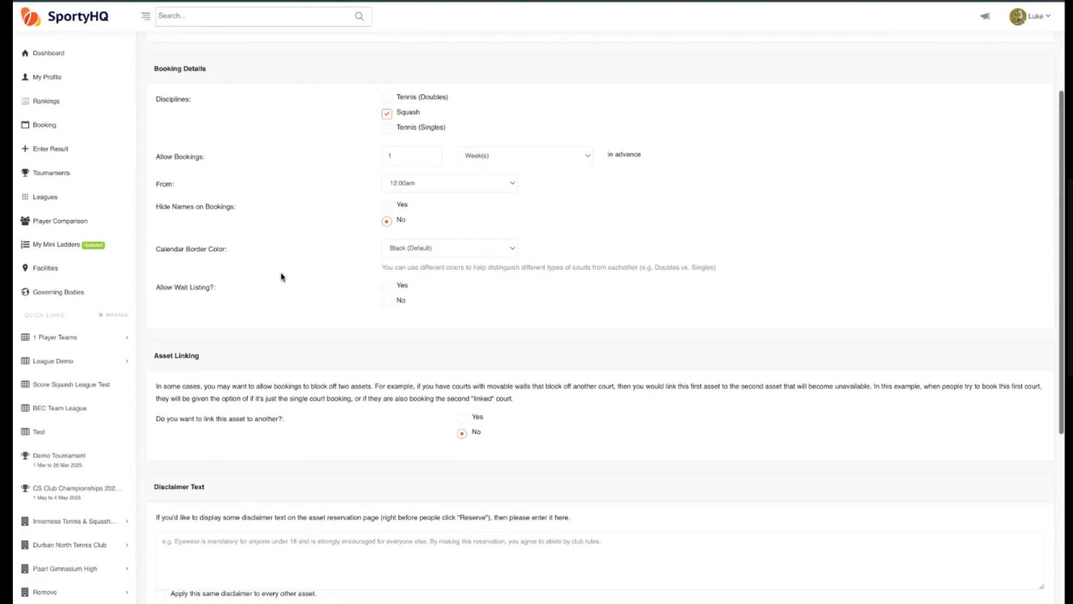
scroll(265, 296, down, 1)
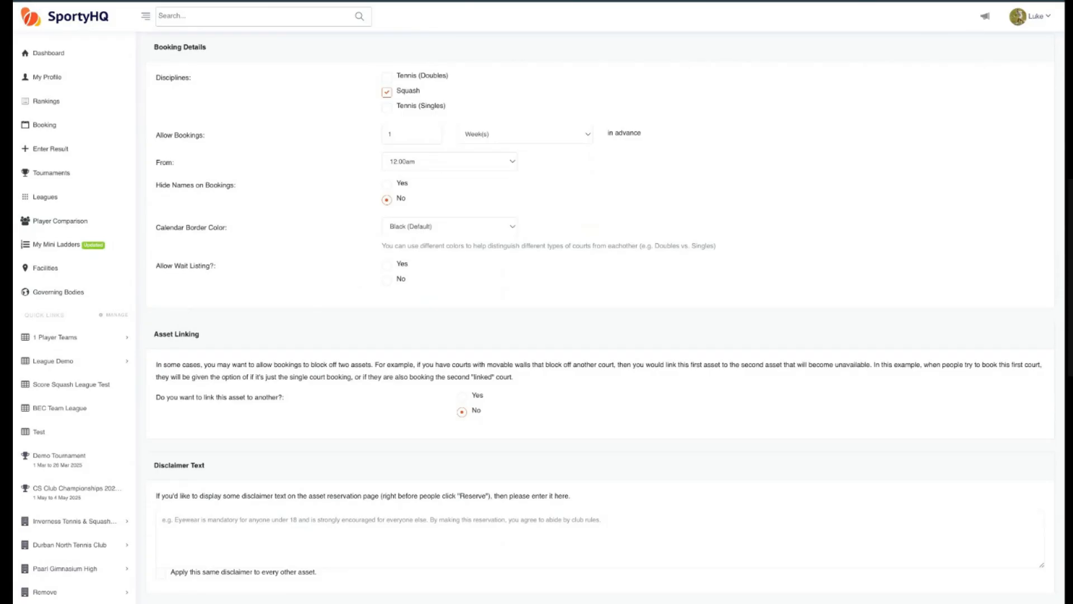
click(386, 265)
Submit the squash Court 1 without asset linking or disclaimer text and move it into the Squash group
scroll(299, 293, down, 2)
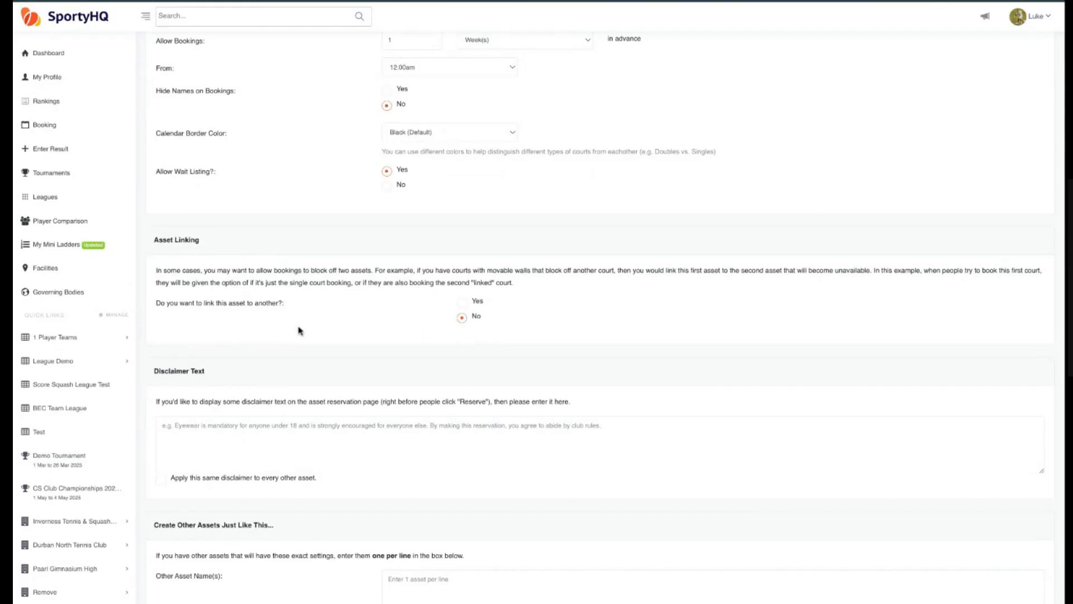
scroll(299, 330, down, 2)
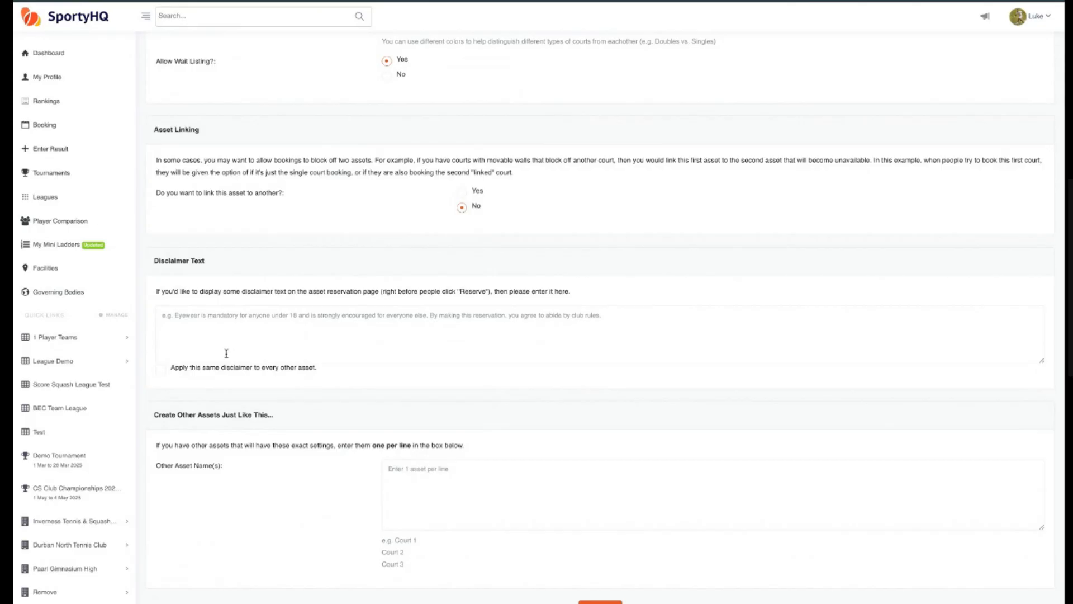
scroll(226, 353, down, 2)
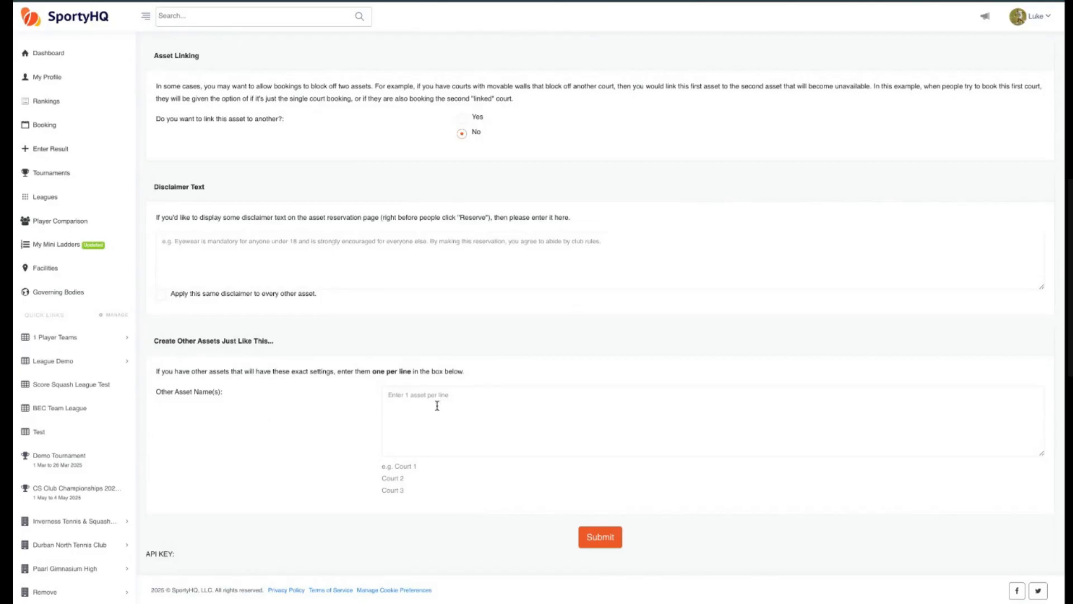
click(602, 539)
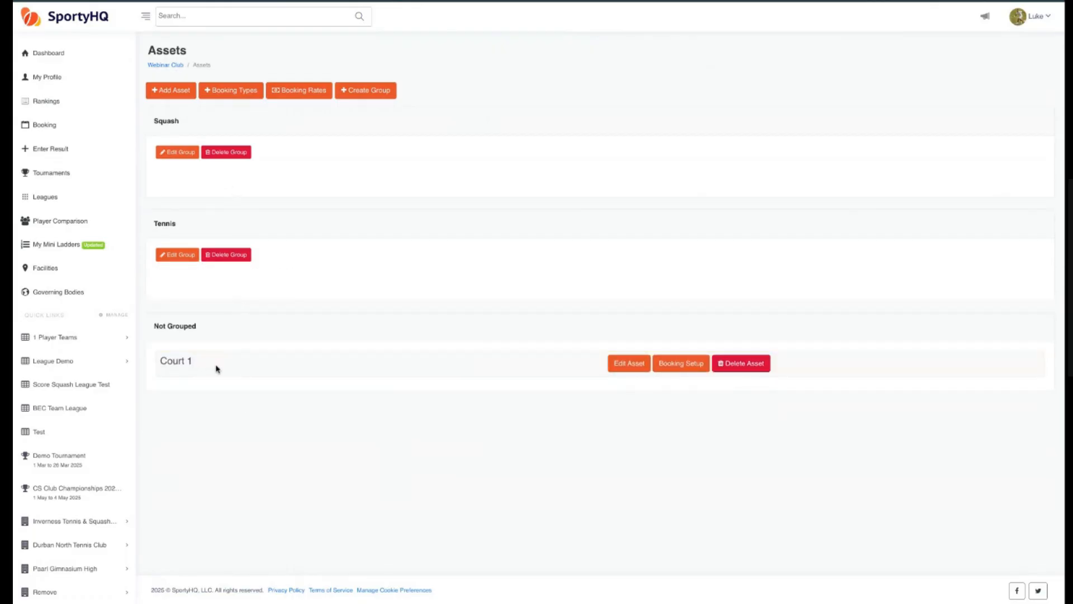
drag(217, 368, 218, 171)
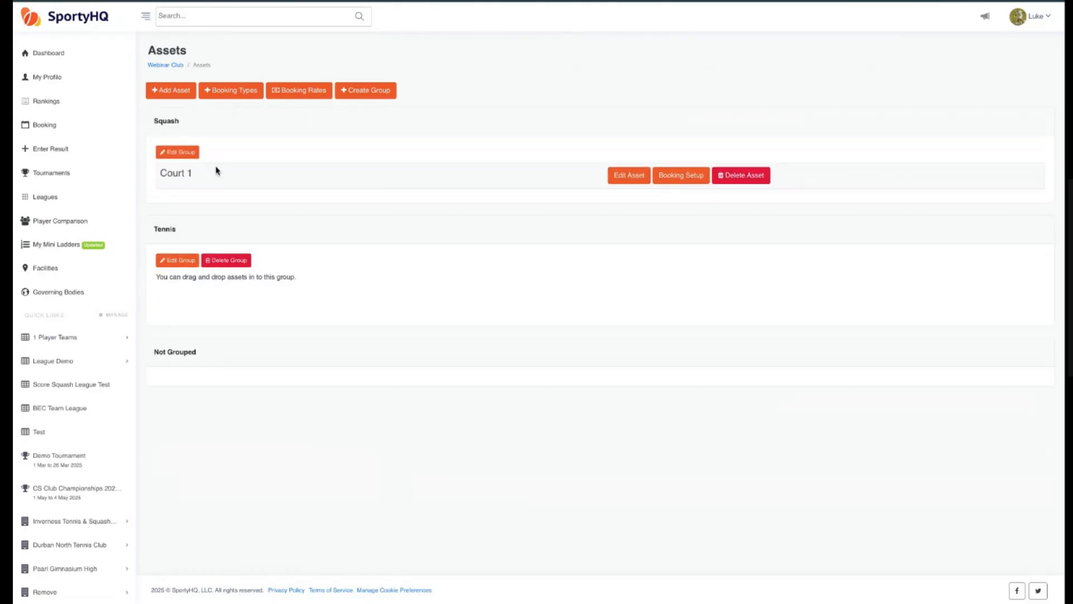
Begin another asset named Court 1 for tennis and enable it for use with the booking module
click(179, 94)
click(428, 125)
text(Court 1)
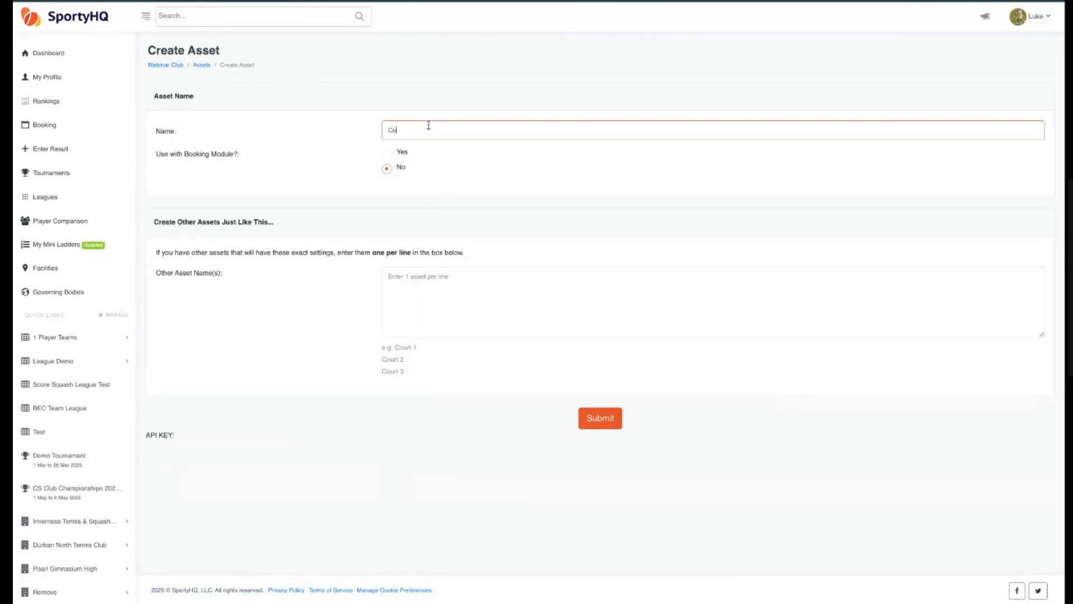
double_click(384, 156)
click(385, 154)
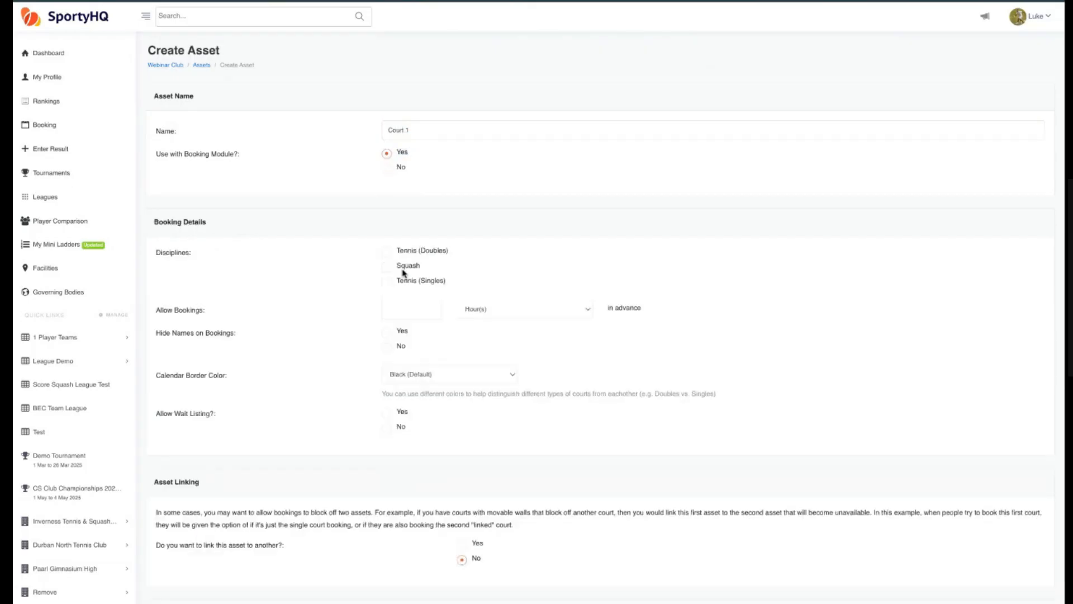
Assign Tennis (Singles) and Tennis (Doubles) to the new court and allow bookings 1 week in advance
click(387, 283)
click(387, 252)
click(408, 309)
text(1)
click(497, 311)
click(491, 336)
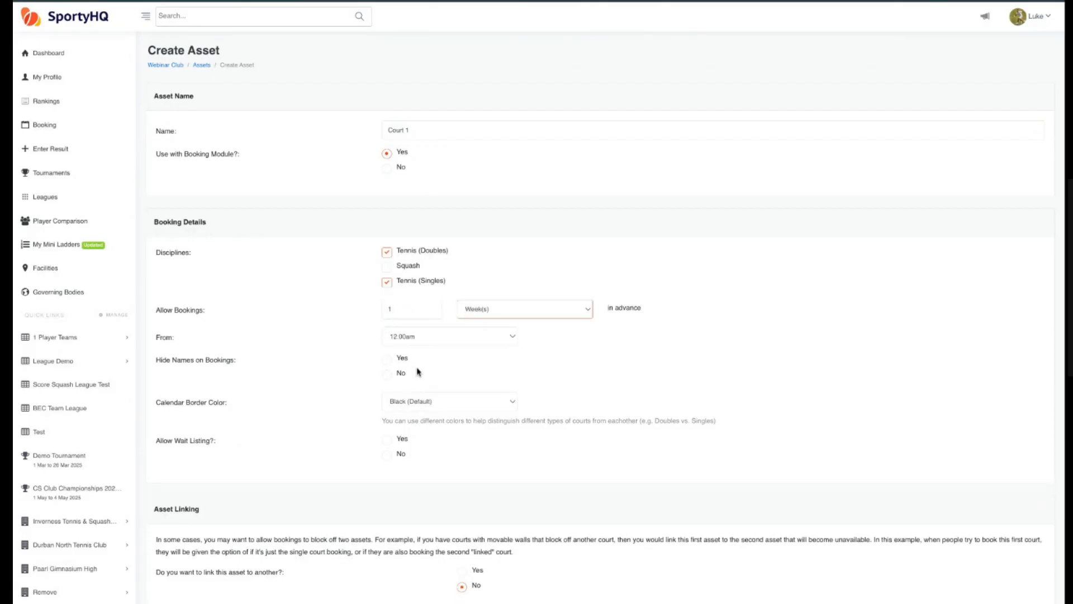
Set Hide Names on Bookings to No and Allow Wait Listing to Yes, and submit the tennis court asset
click(387, 375)
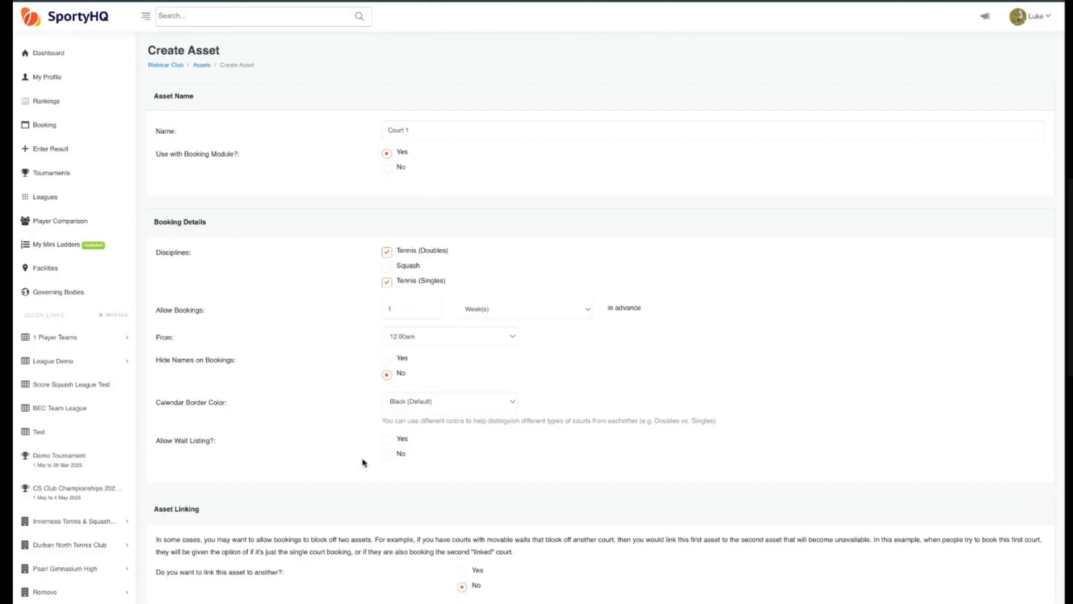
click(386, 441)
scroll(295, 434, down, 8)
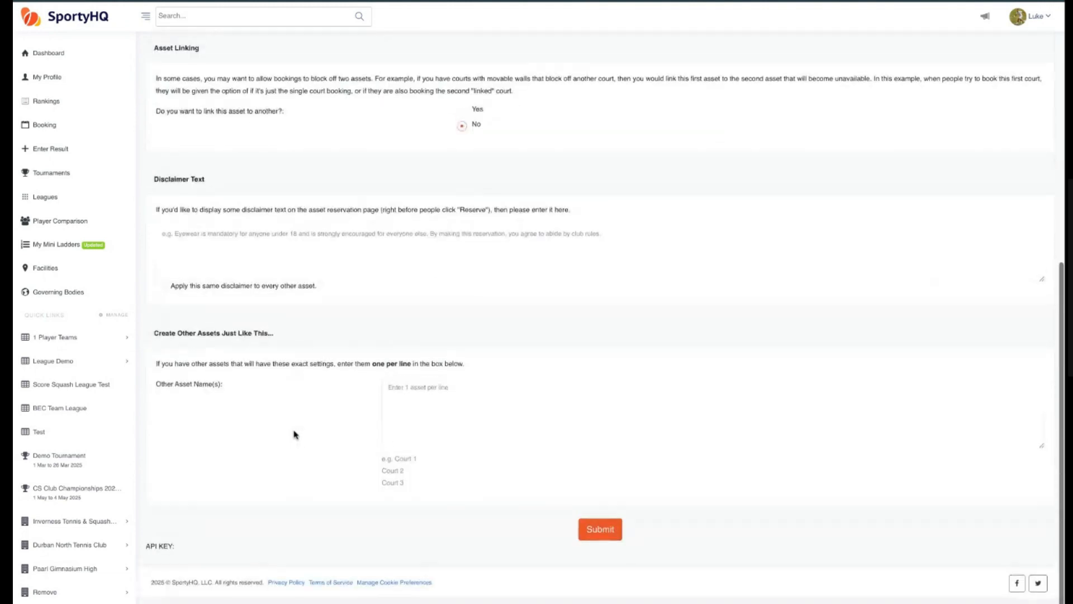
click(610, 538)
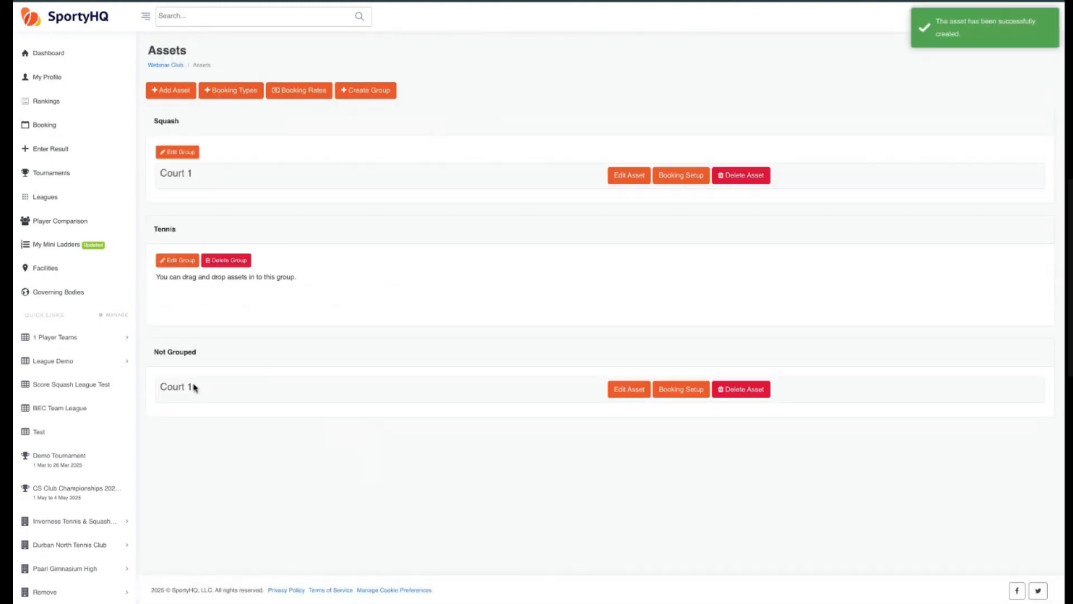
Move the ungrouped Court 1 into the Tennis group and open the booking setup of the squash Court 1
drag(191, 385, 244, 316)
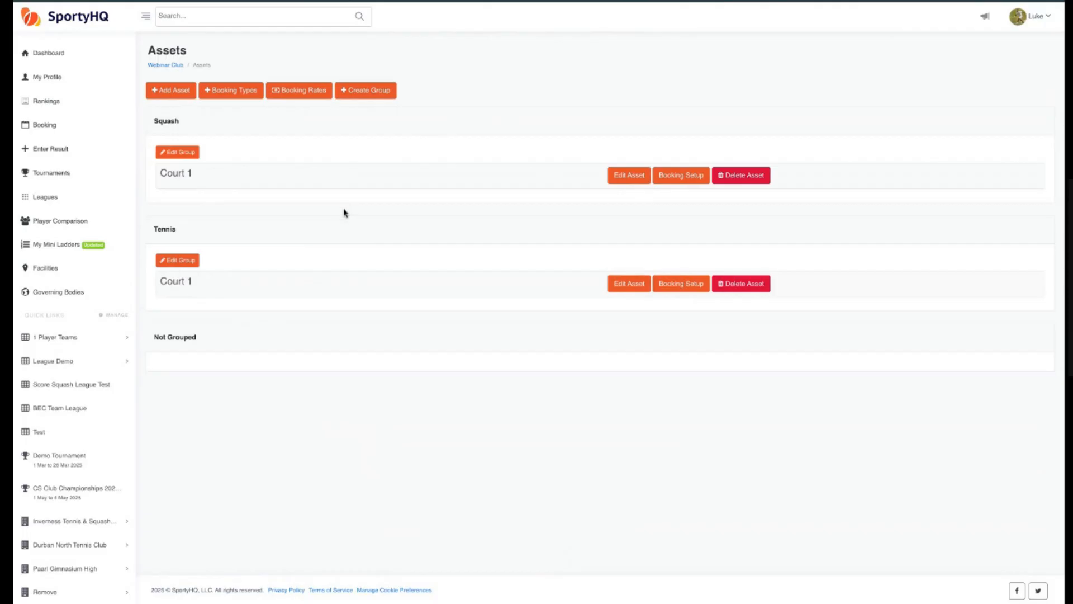
click(684, 180)
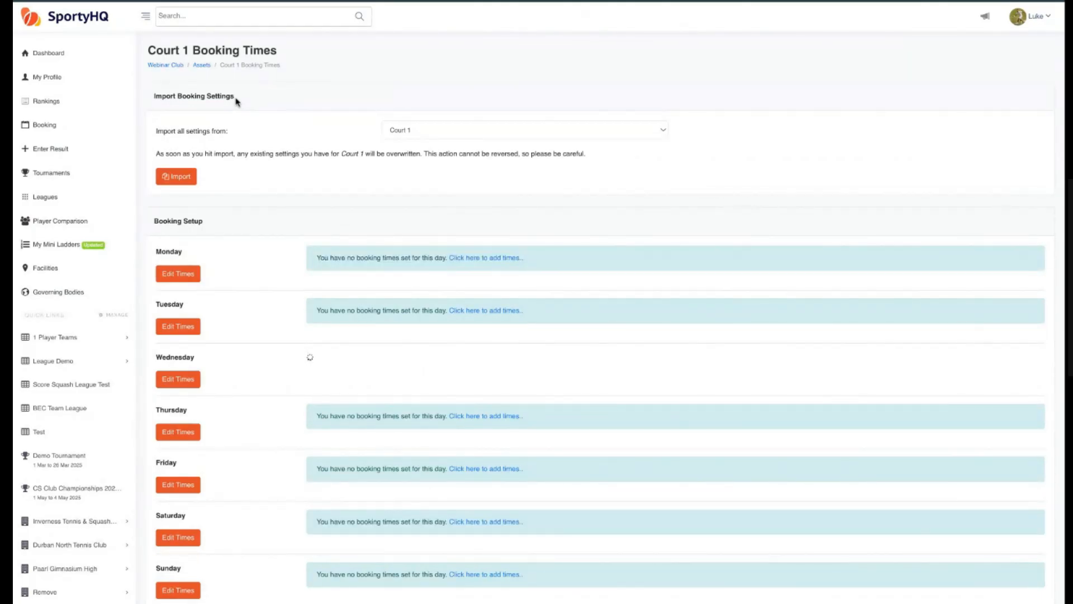
drag(236, 101, 155, 97)
click(256, 99)
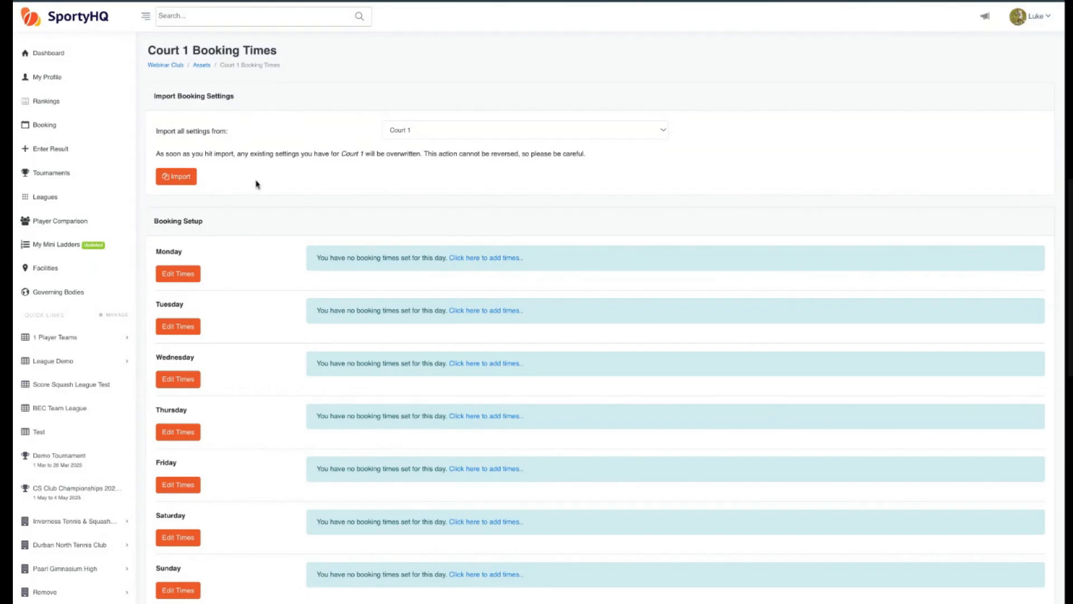
scroll(256, 184, down, 2)
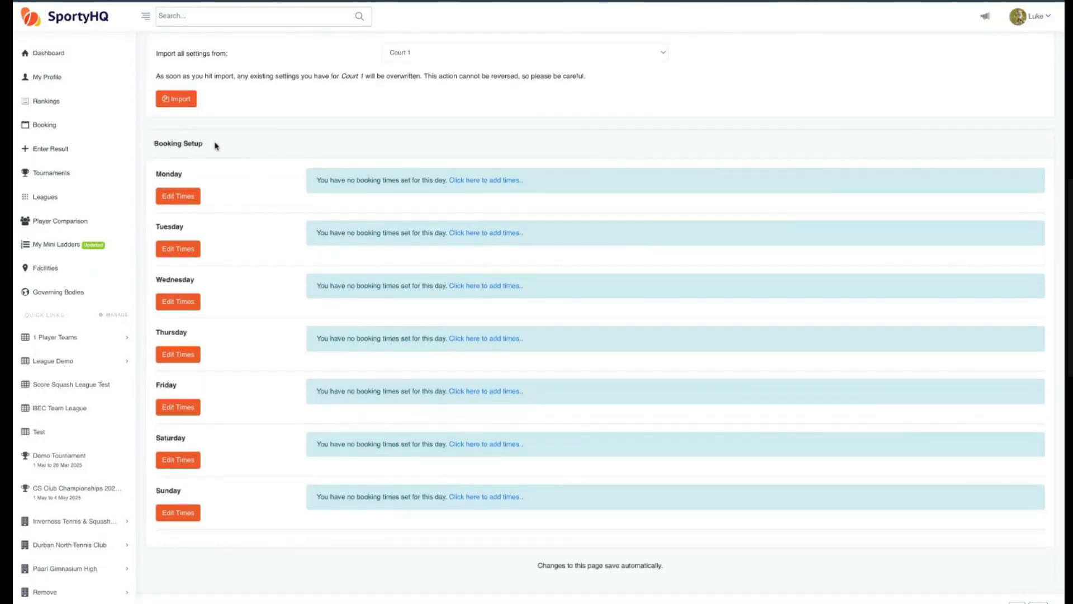
triple_click(213, 147)
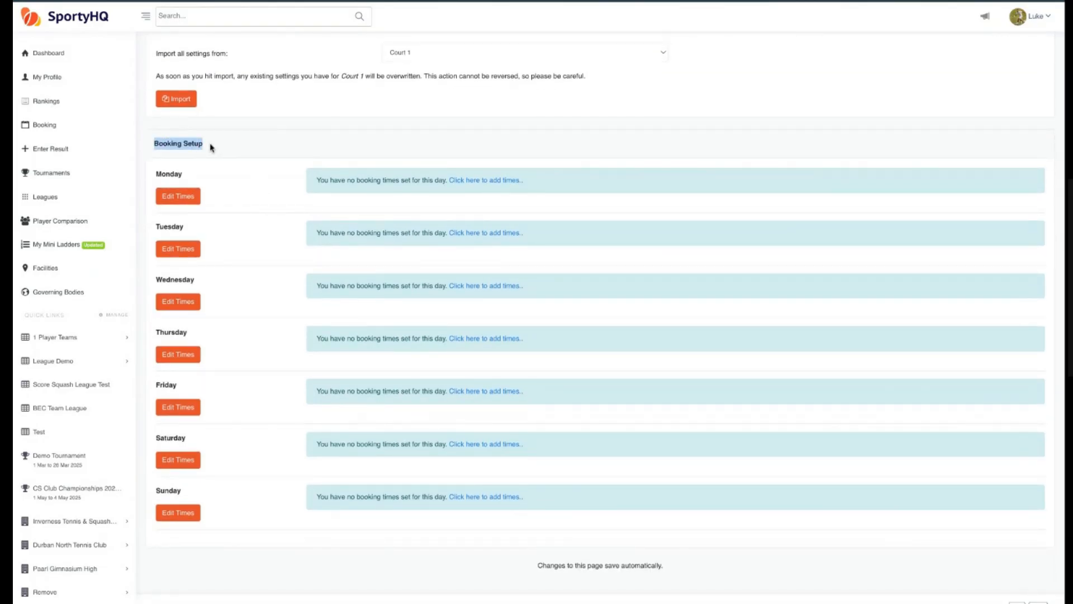
Open Monday's booking times for editing on the squash court, ready to receive a list of 24-hour start times
click(185, 201)
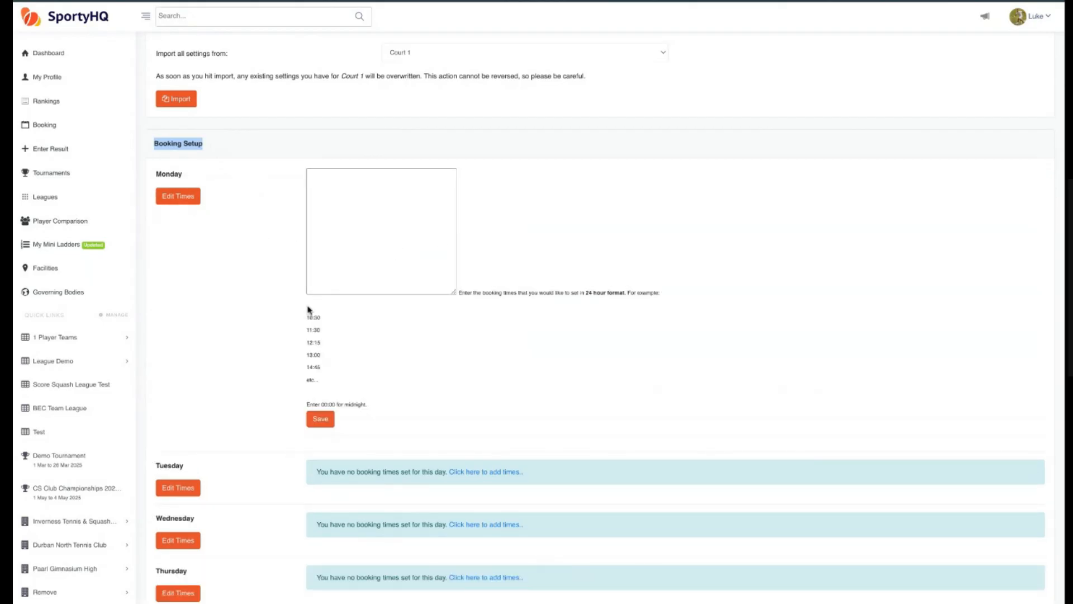
drag(309, 313, 332, 368)
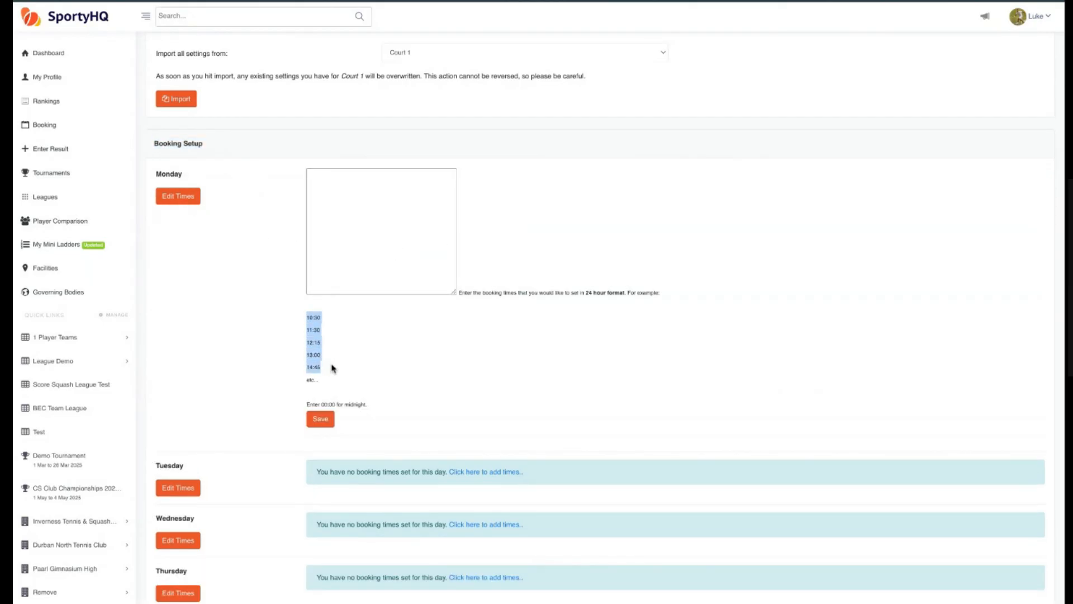
click(343, 386)
click(321, 175)
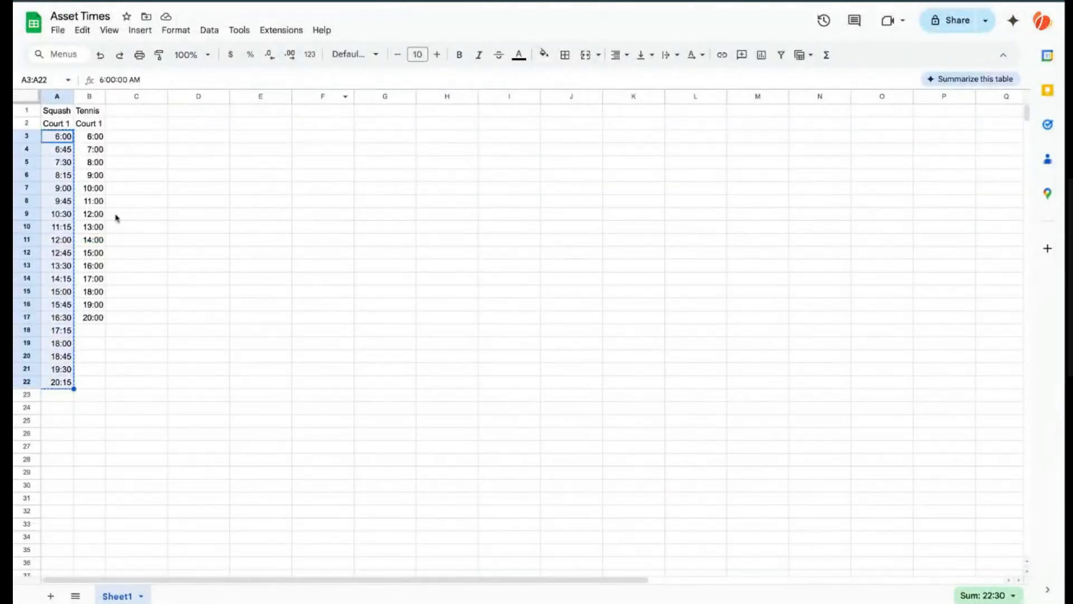
In the Asset Times spreadsheet in Google Sheets, copy the squash Court 1 start times in cells A3:A22
click(96, 216)
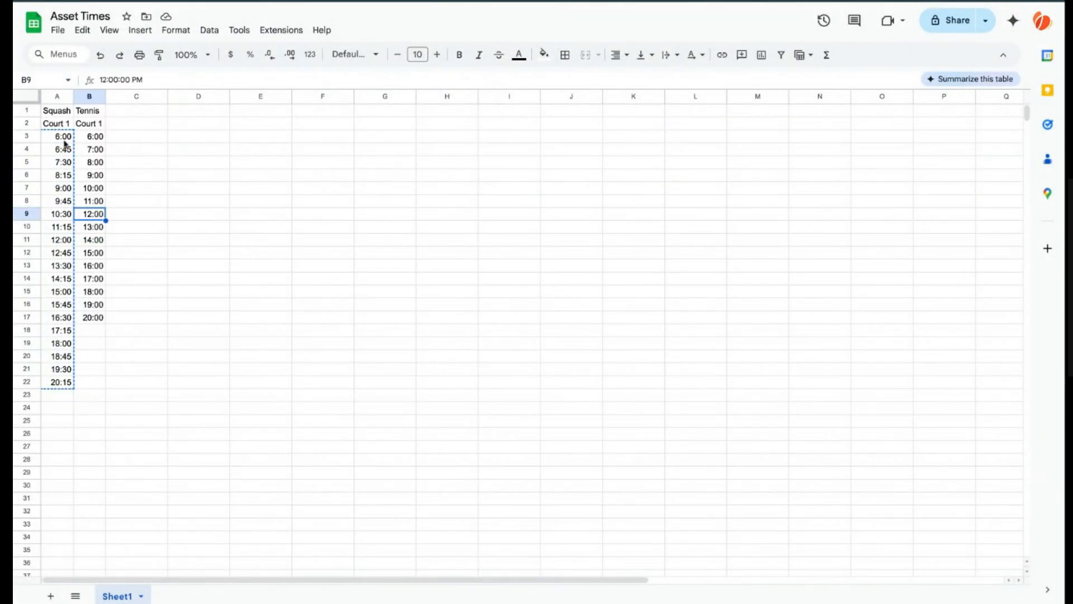
click(64, 140)
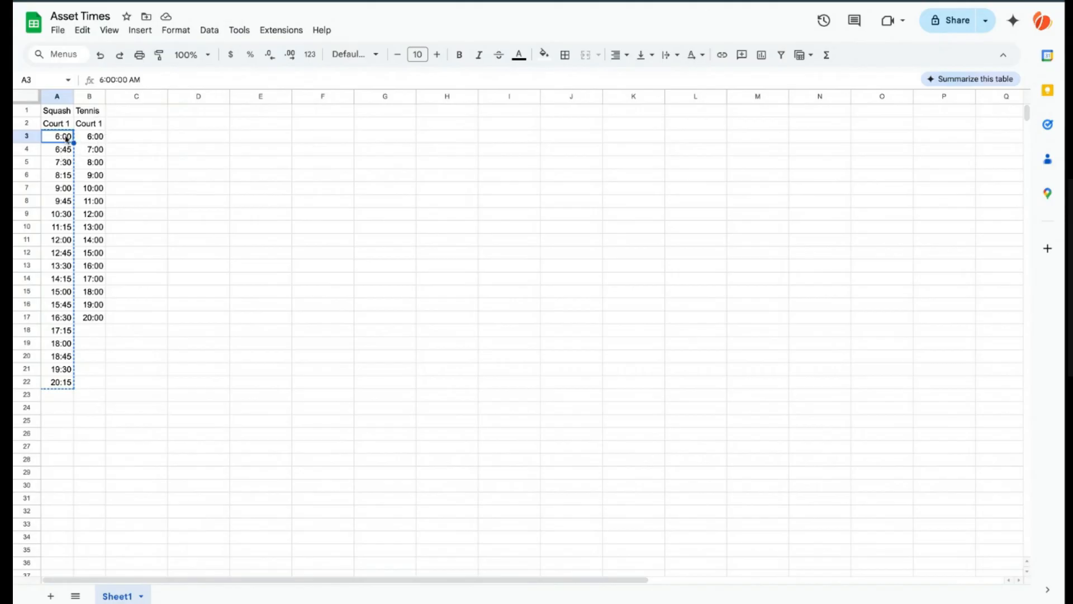
key(shift+Down)
key(shift+Down)
key(shift+Down)
key(shift+Down)
key(shift+Down)
key(shift+Down)
key(shift+Down)
key(shift+Down)
key(shift+Down)
key(shift+Down)
key(shift+Down)
key(shift+Down)
key(shift+Down)
key(shift+Down)
key(shift+Down)
key(shift+Down)
key(shift+Down)
key(shift+Down)
key(shift+Down)
key(shift+Down)
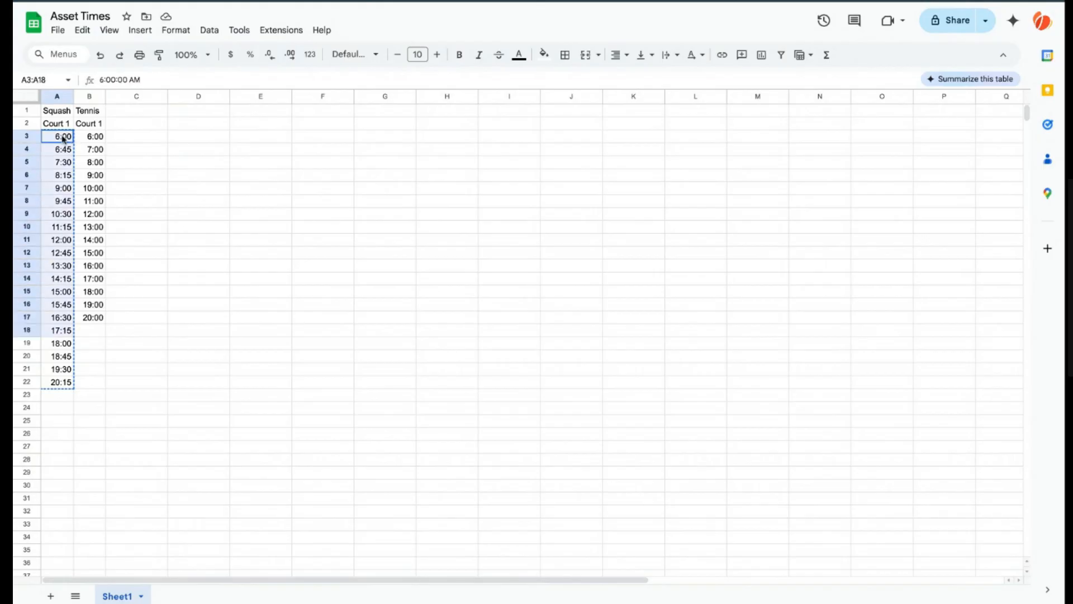
key(shift+Up)
key(ctrl+c)
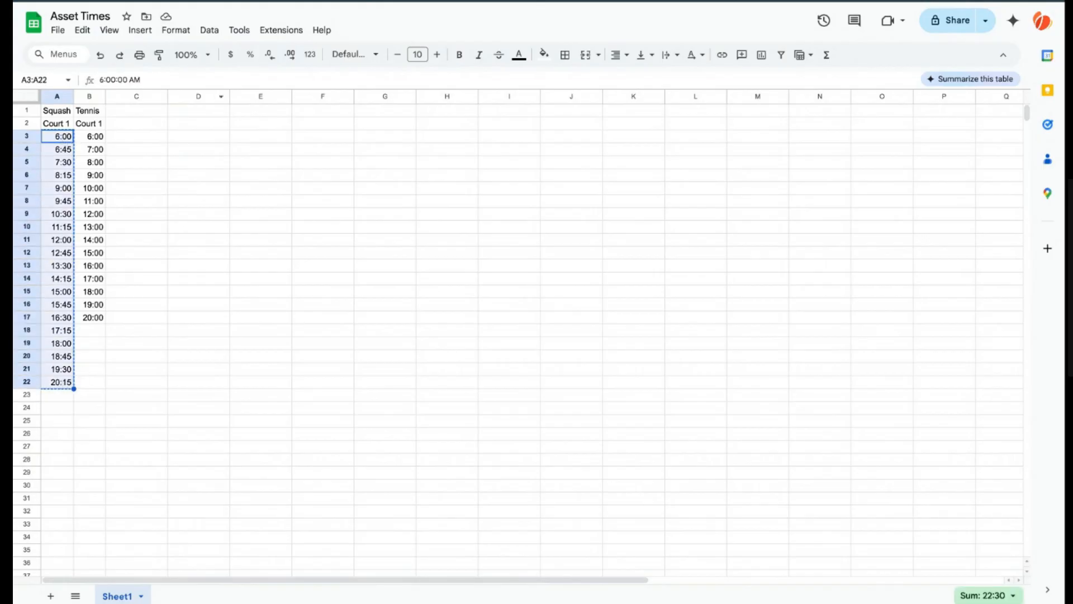
Switch back to SportyHQ, paste the copied squash start times into Monday's booking times and save them
key(alt+Tab)
key(ctrl+v)
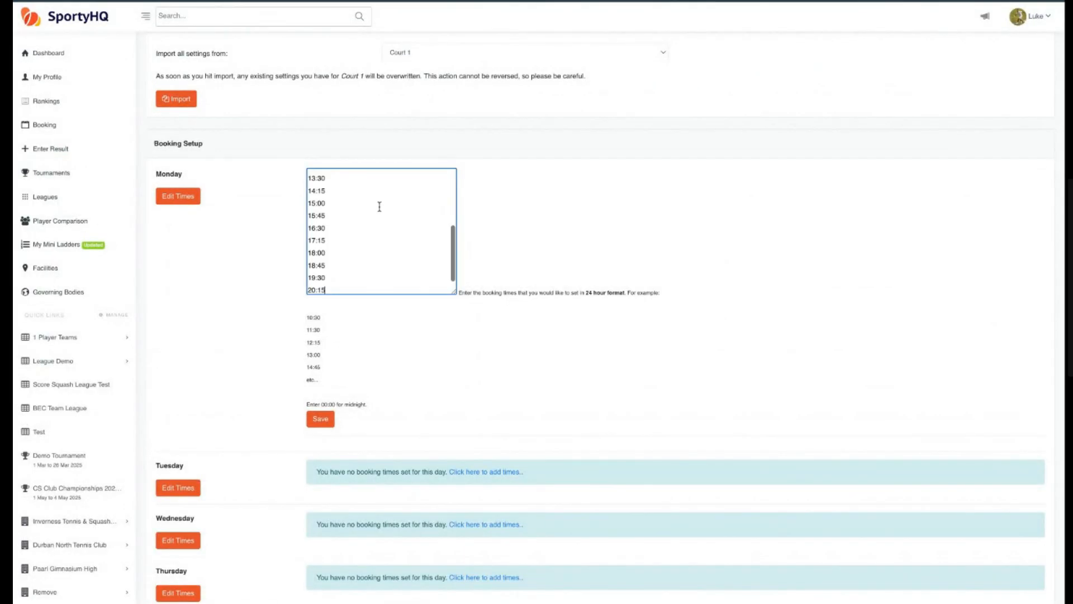
click(320, 419)
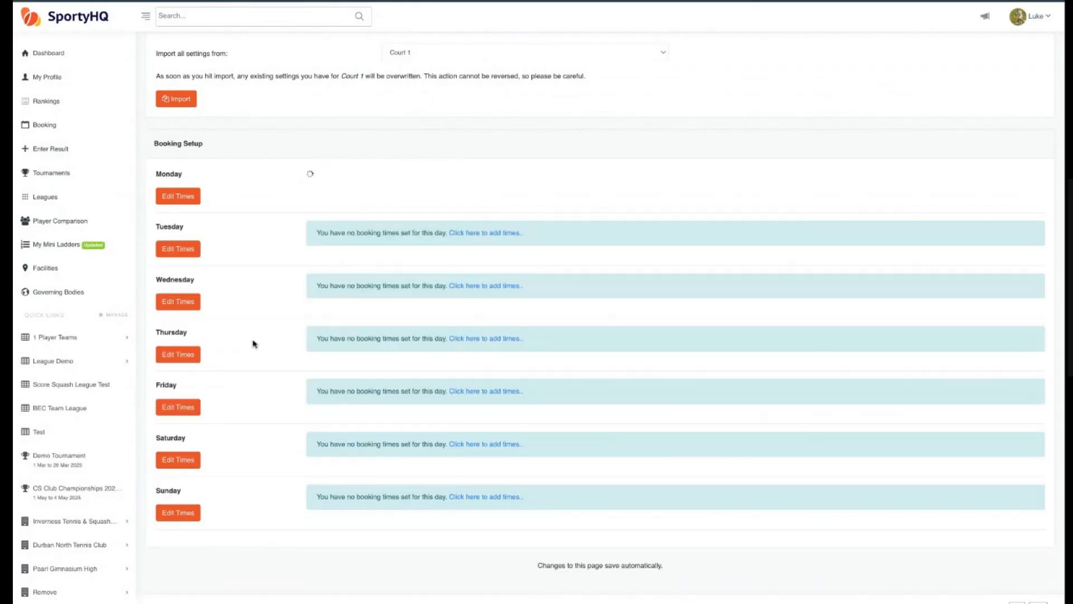
Check Monday's time slots from 6:00am onward and set the length of the final 8:15pm slot to 45 mins
double_click(171, 175)
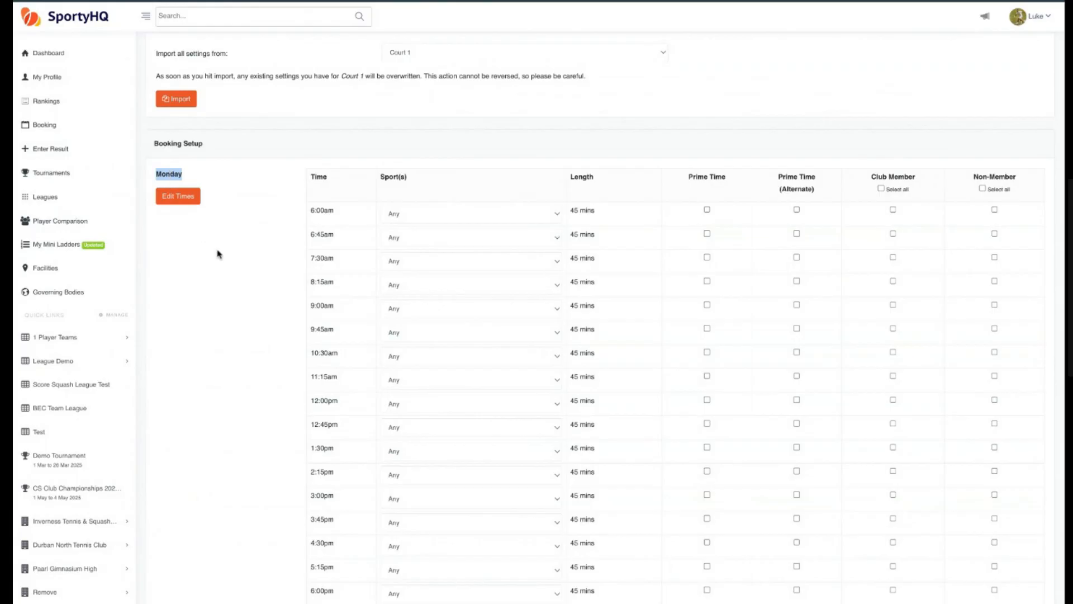
scroll(234, 240, down, 1)
scroll(330, 203, down, 1)
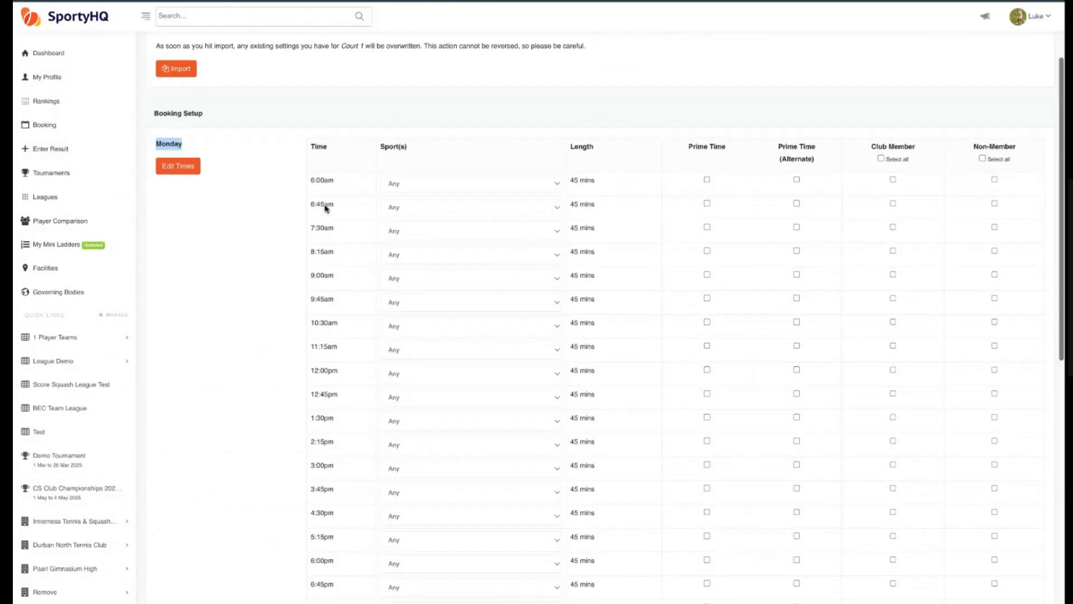
scroll(333, 186, down, 1)
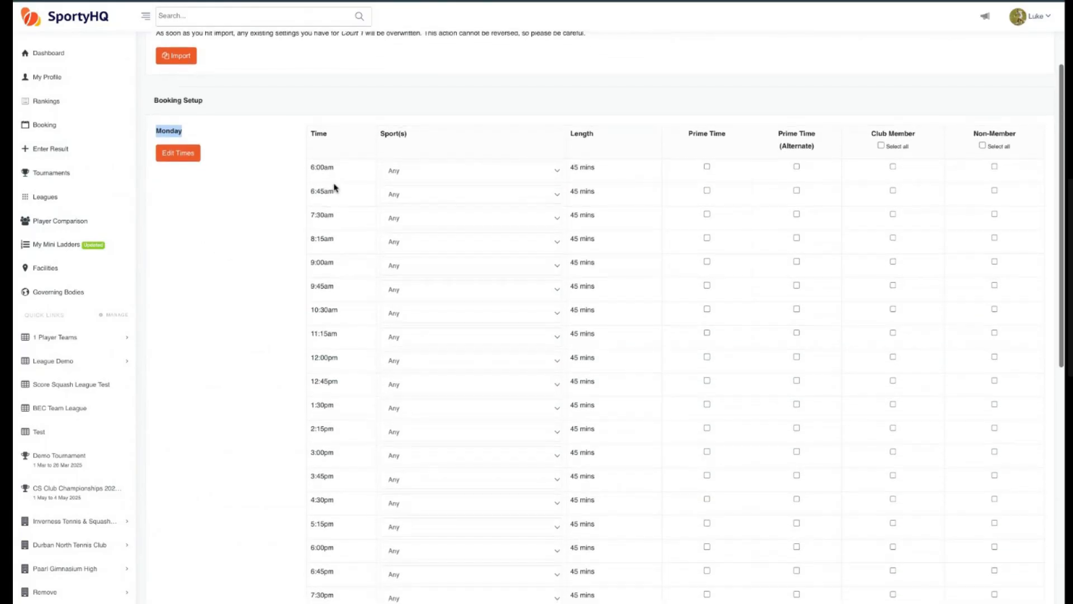
double_click(312, 167)
scroll(352, 206, down, 5)
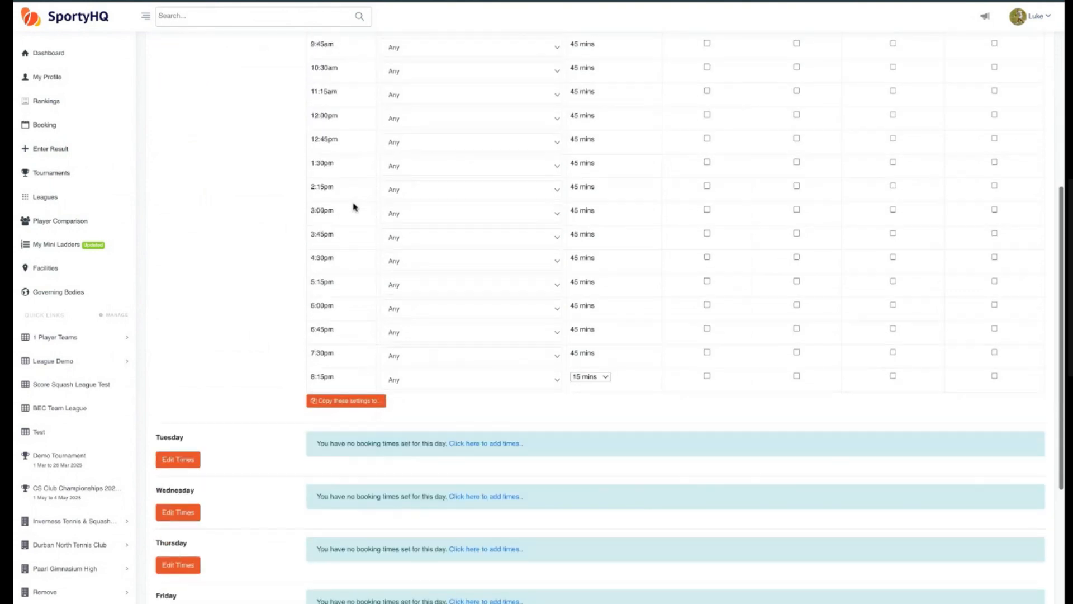
shift+click(336, 361)
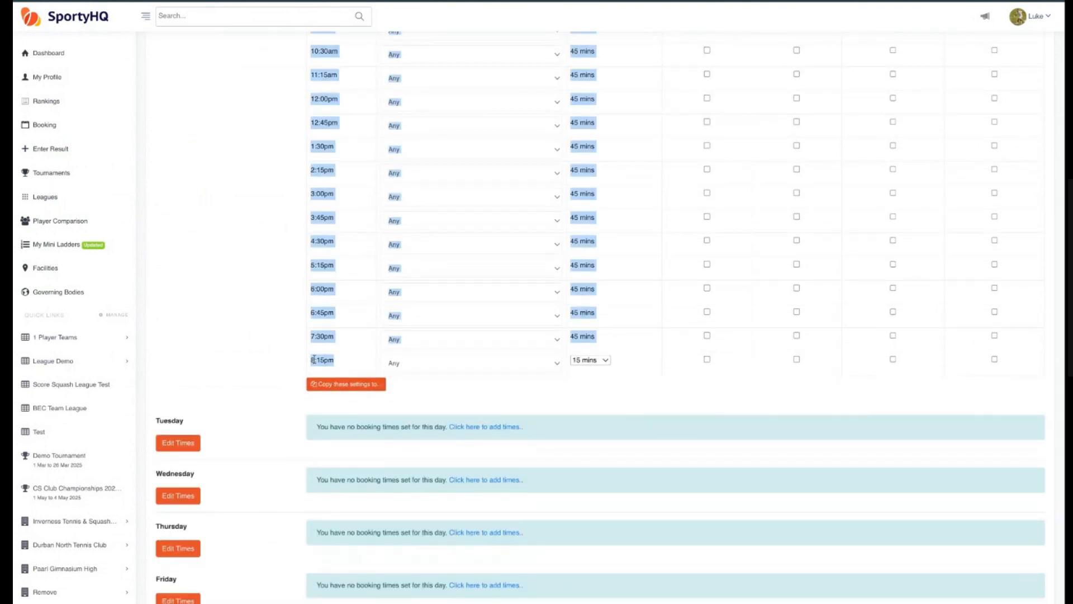
click(312, 360)
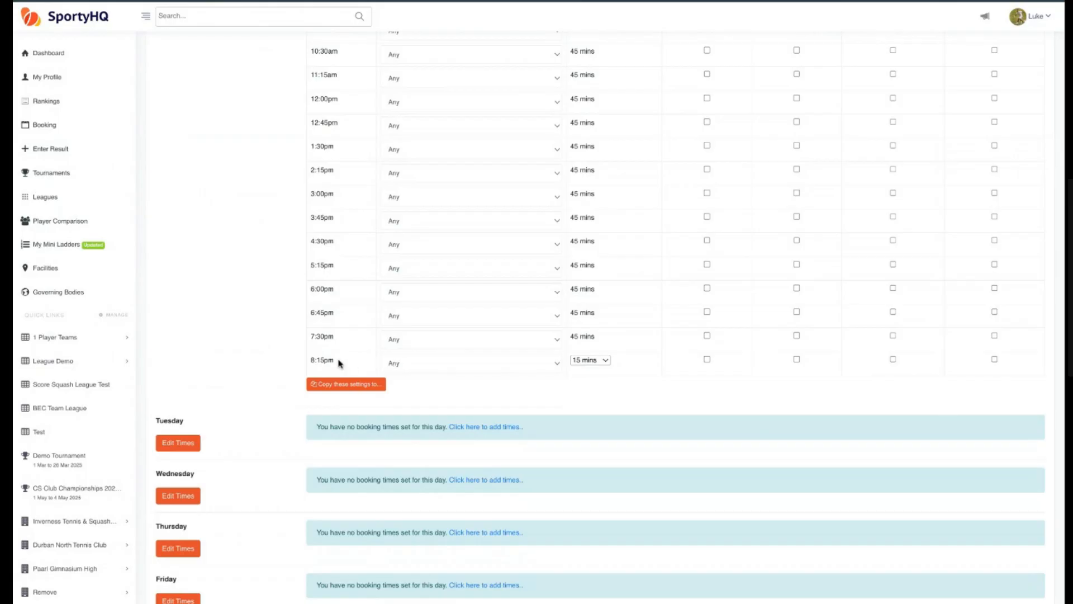
click(595, 362)
click(599, 439)
Review the slot lengths and the Prime Time column in Monday's booking setup
scroll(511, 380, up, 6)
scroll(532, 374, down, 1)
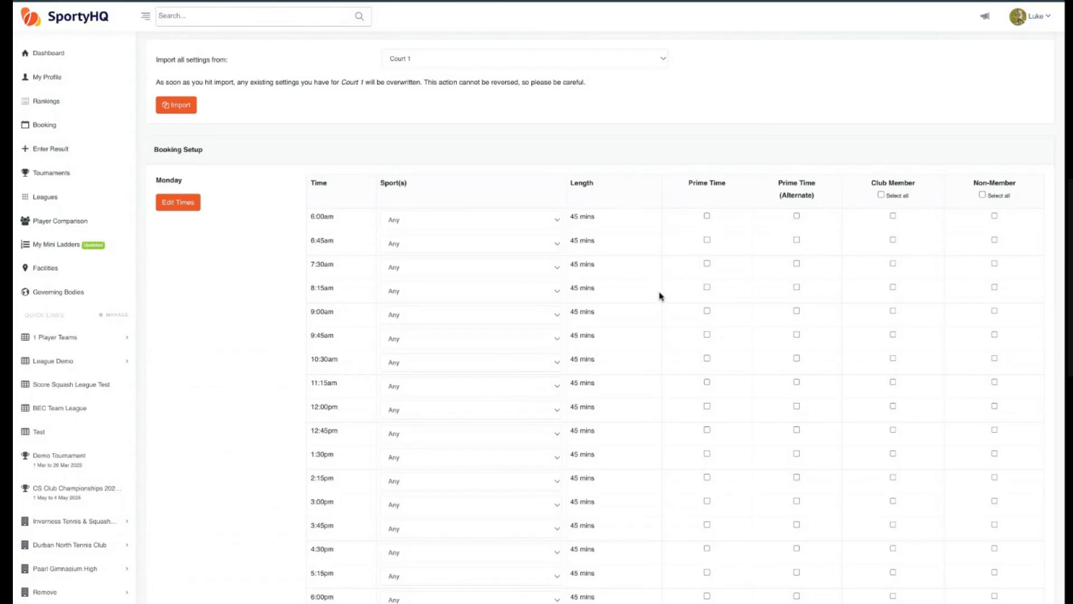
scroll(660, 296, down, 1)
double_click(586, 160)
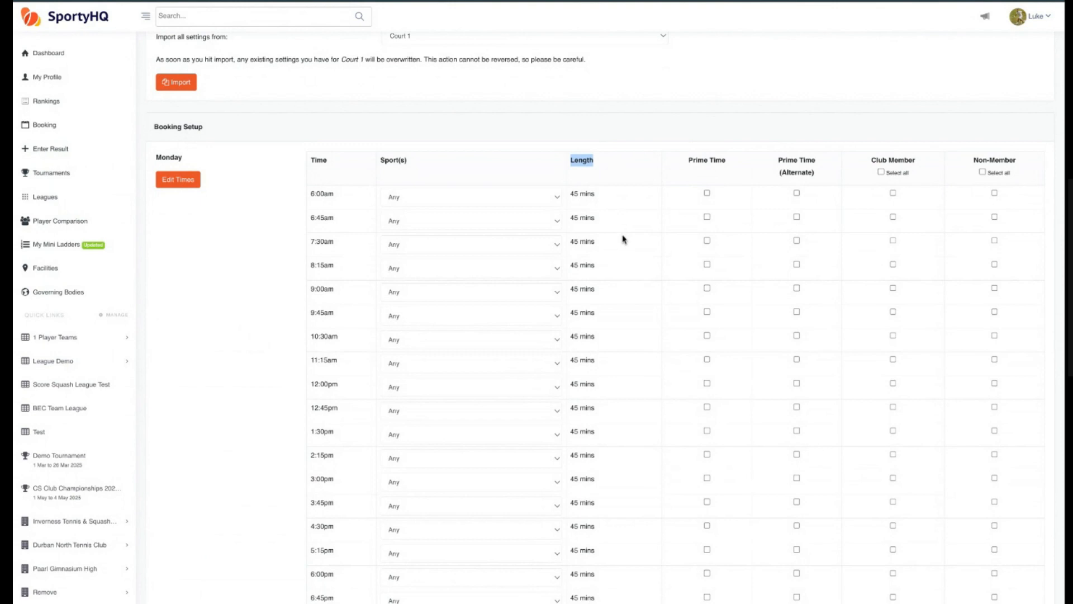
scroll(624, 238, down, 3)
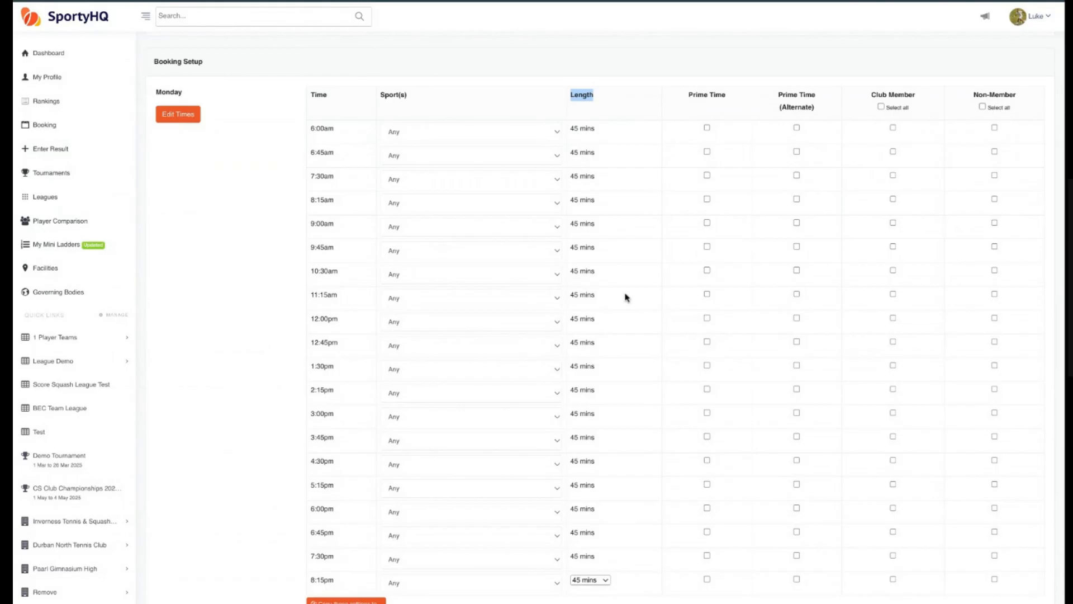
scroll(626, 296, up, 1)
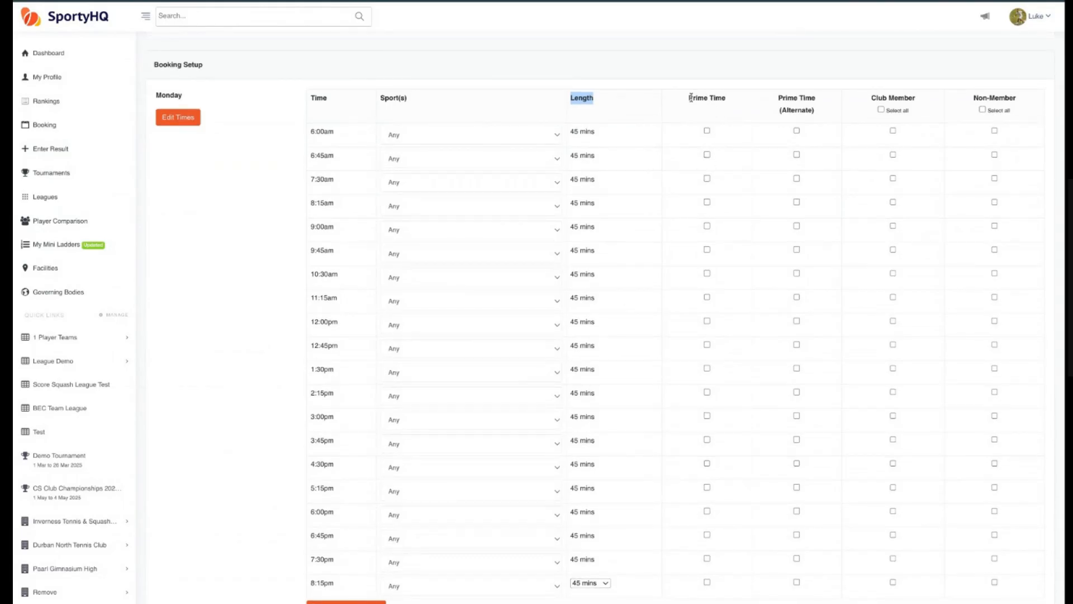
triple_click(690, 97)
click(733, 98)
Mark Monday's slots from 3:00pm through 8:15pm as Prime Time
scroll(707, 262, down, 1)
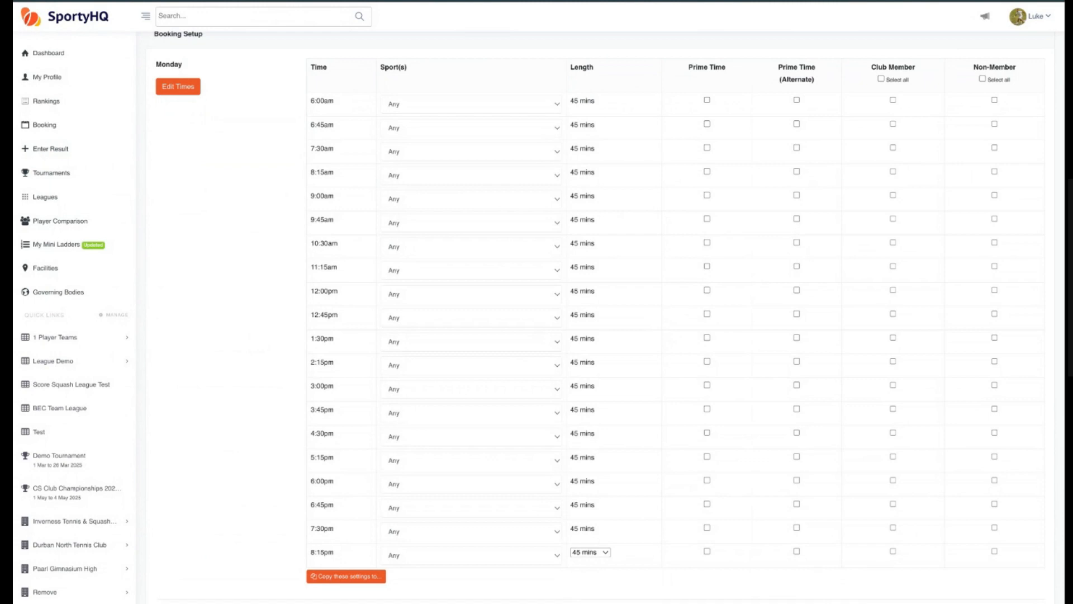
scroll(608, 317, down, 1)
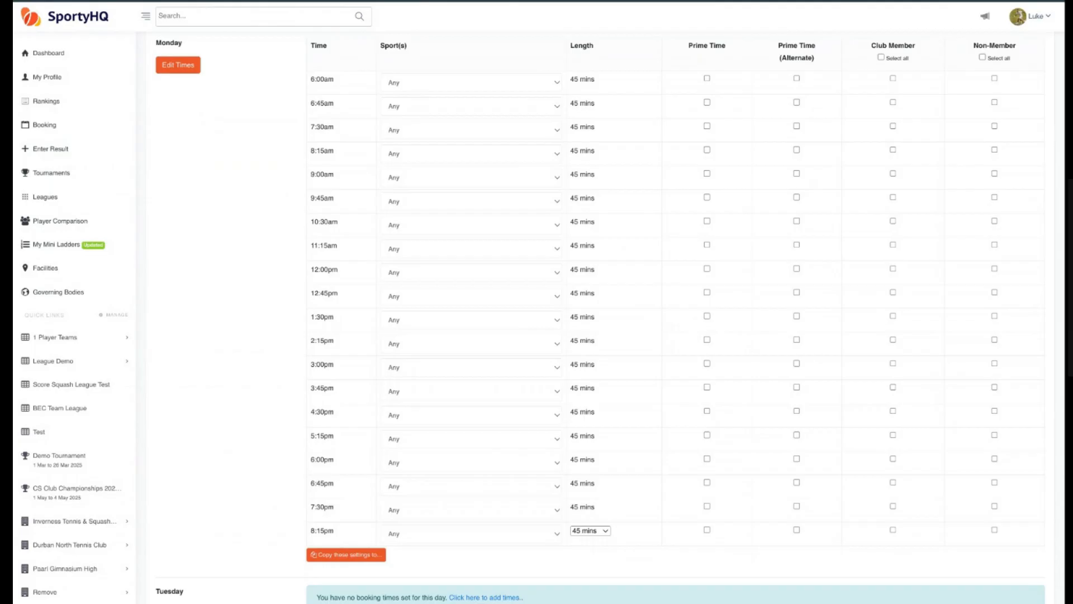
click(707, 388)
click(707, 364)
click(707, 435)
click(707, 458)
click(706, 483)
click(707, 505)
click(707, 530)
Leave Prime Time (Alternate) unused and make all of Monday's slots bookable by Club Member
scroll(738, 431, up, 1)
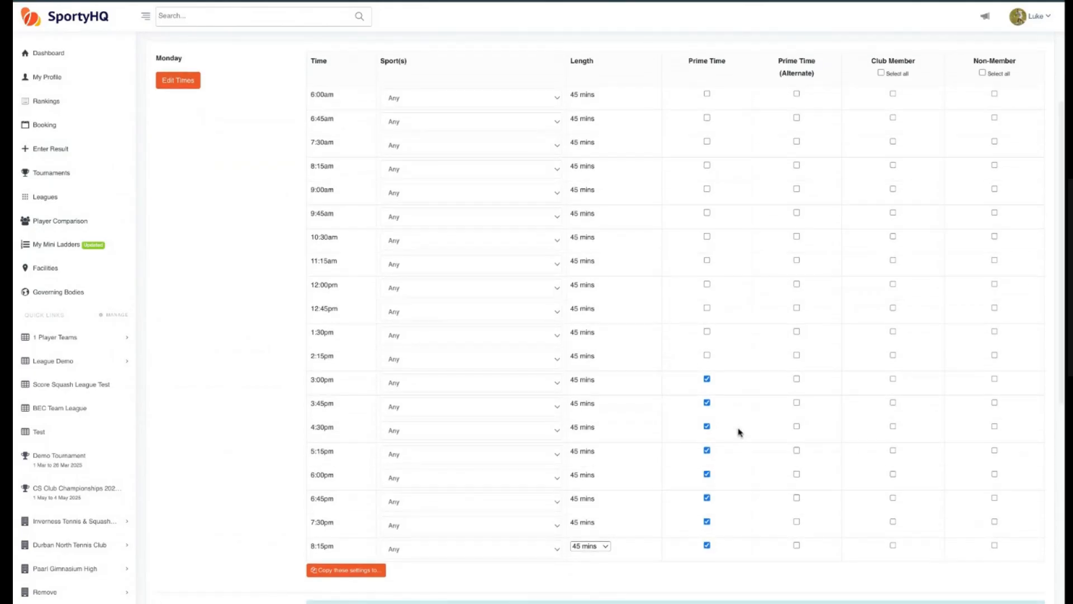
triple_click(814, 77)
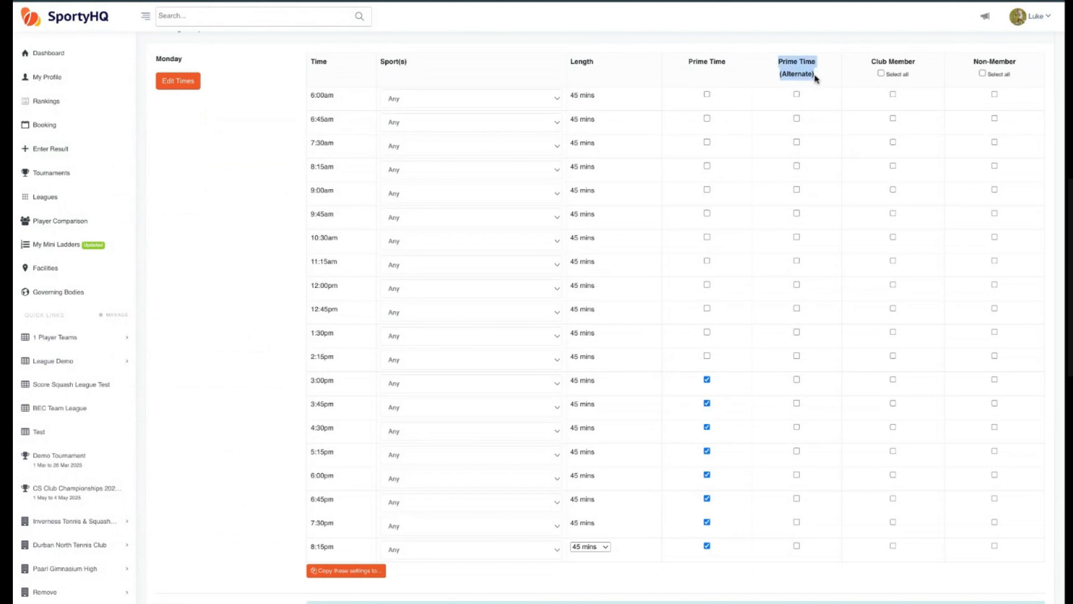
click(776, 74)
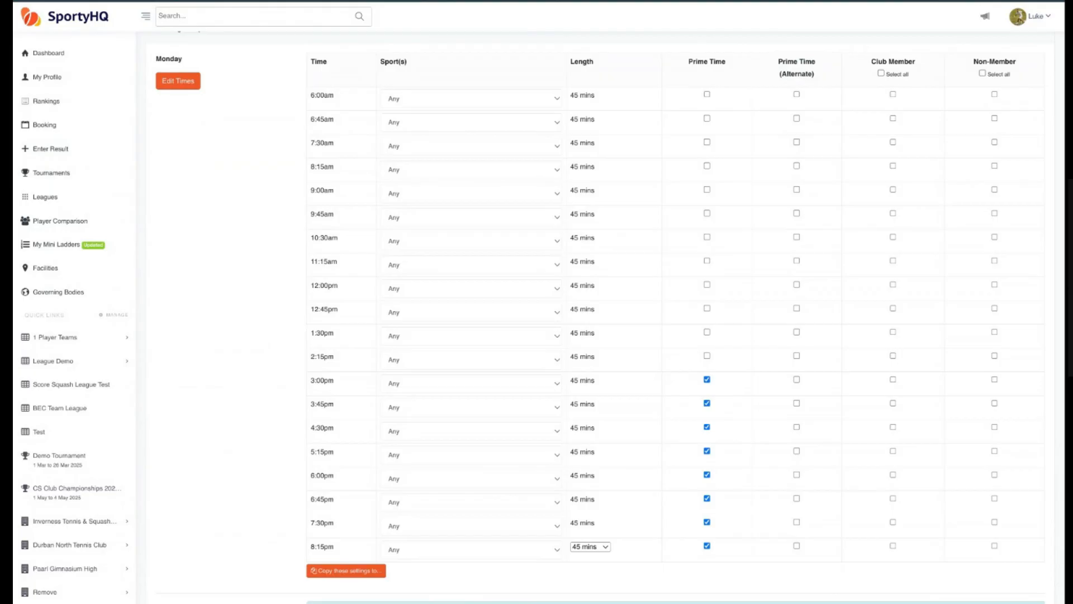
click(880, 73)
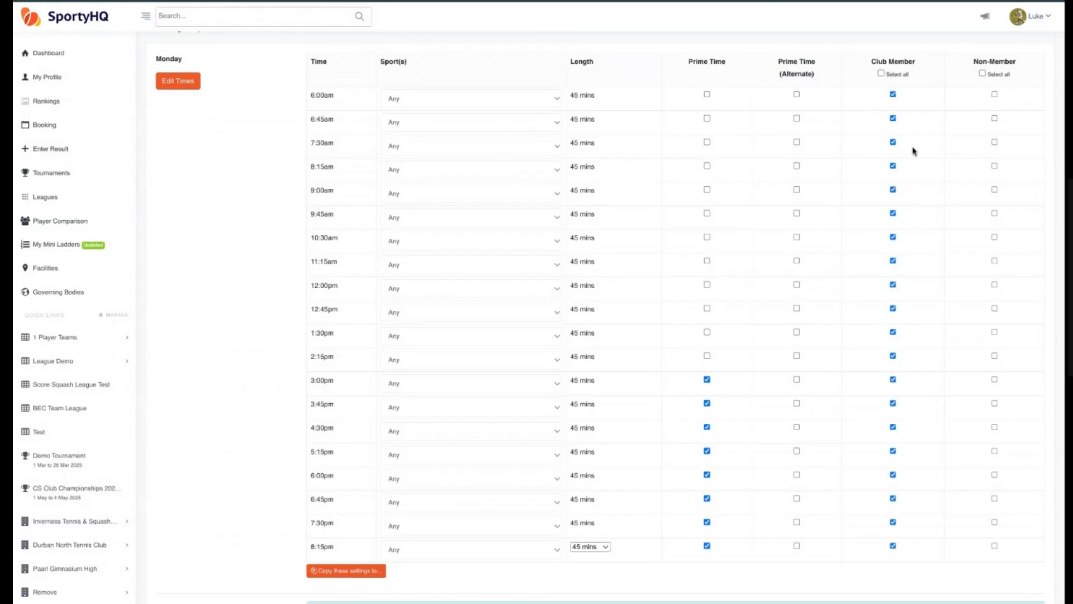
Try removing Club Member access from Monday's afternoon slots starting at 3:45pm, and restore it
scroll(792, 342, down, 1)
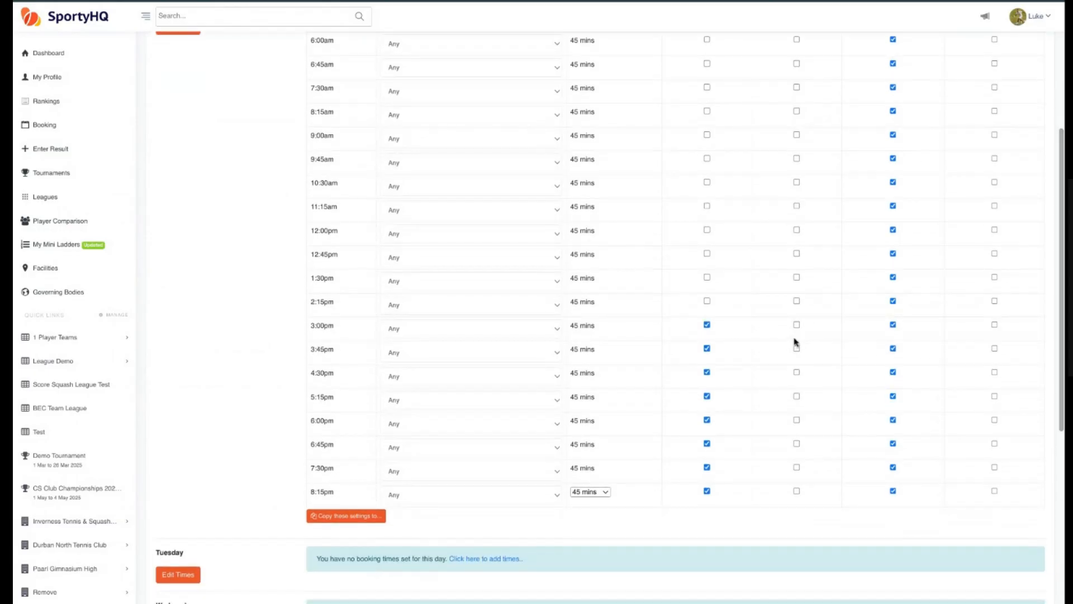
click(893, 348)
click(893, 372)
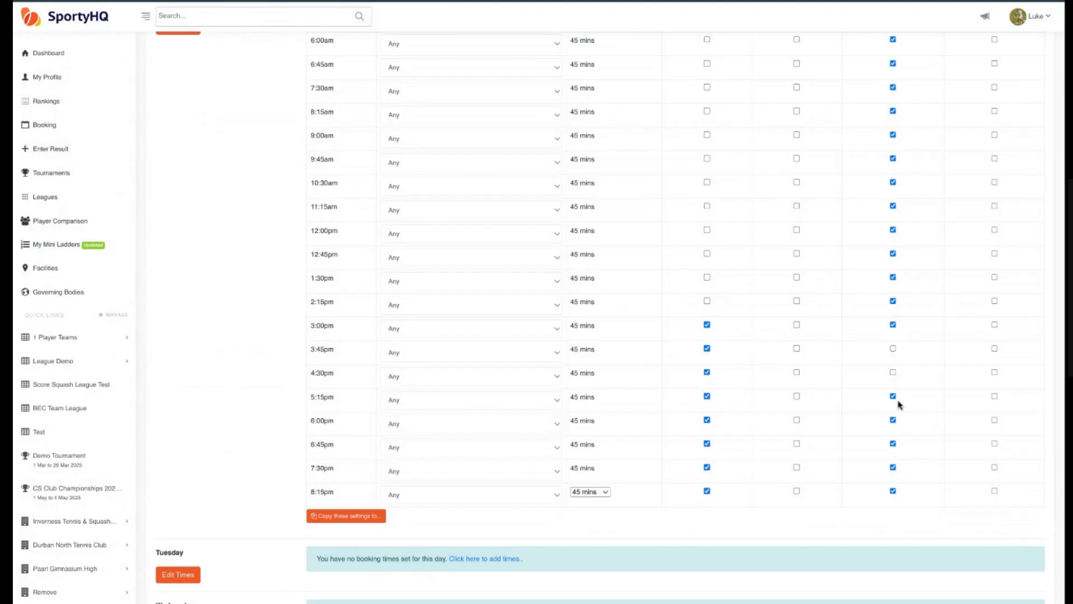
click(893, 396)
click(893, 373)
click(893, 349)
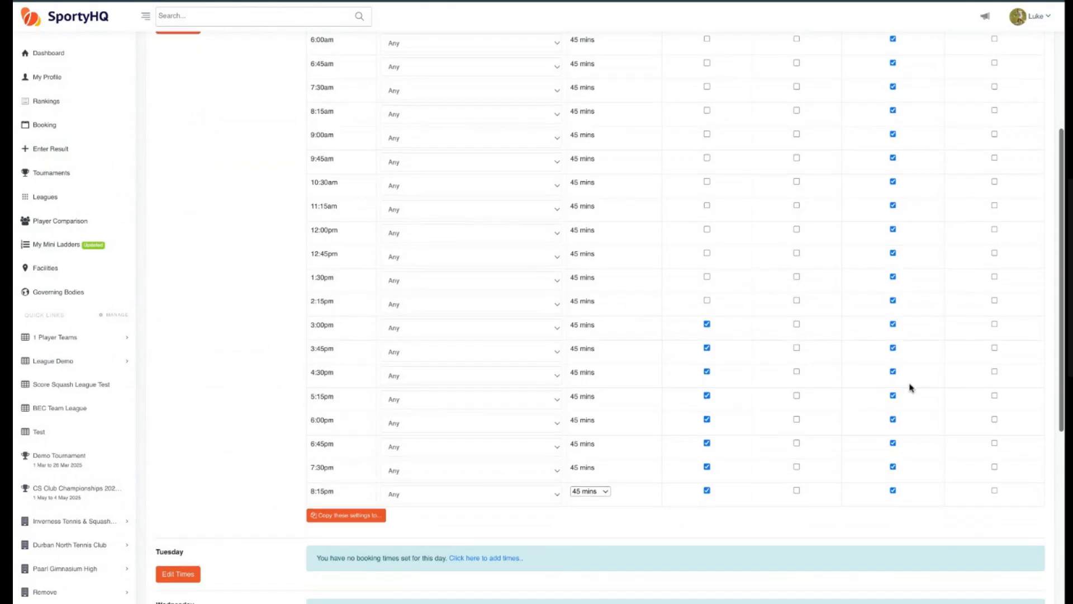
scroll(909, 387, up, 5)
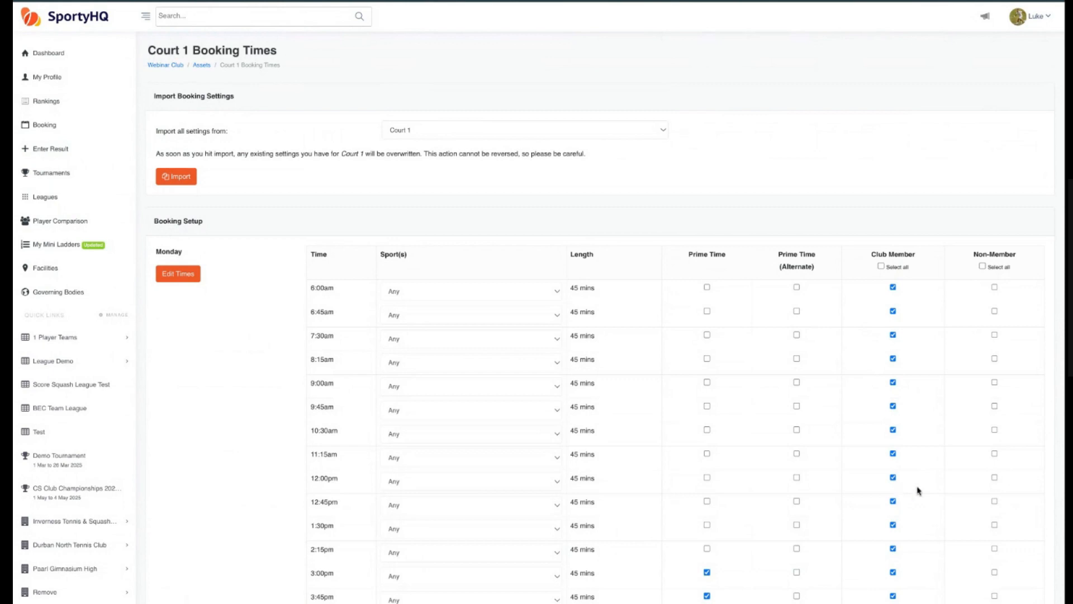
scroll(998, 407, down, 2)
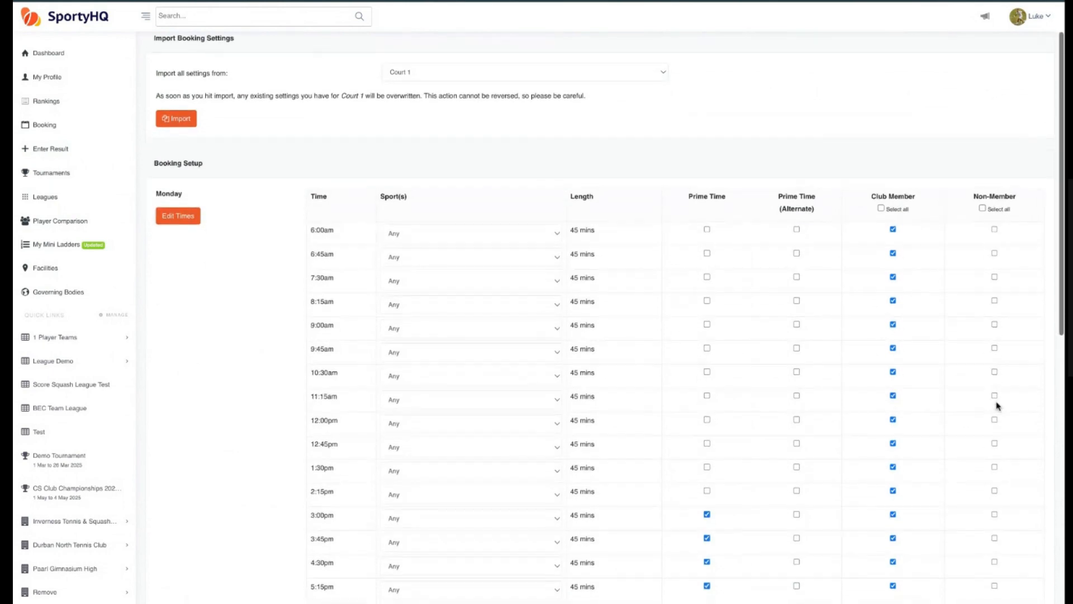
Make all of Monday's slots bookable by Non-Member for squash Court 1
click(981, 208)
scroll(975, 352, down, 3)
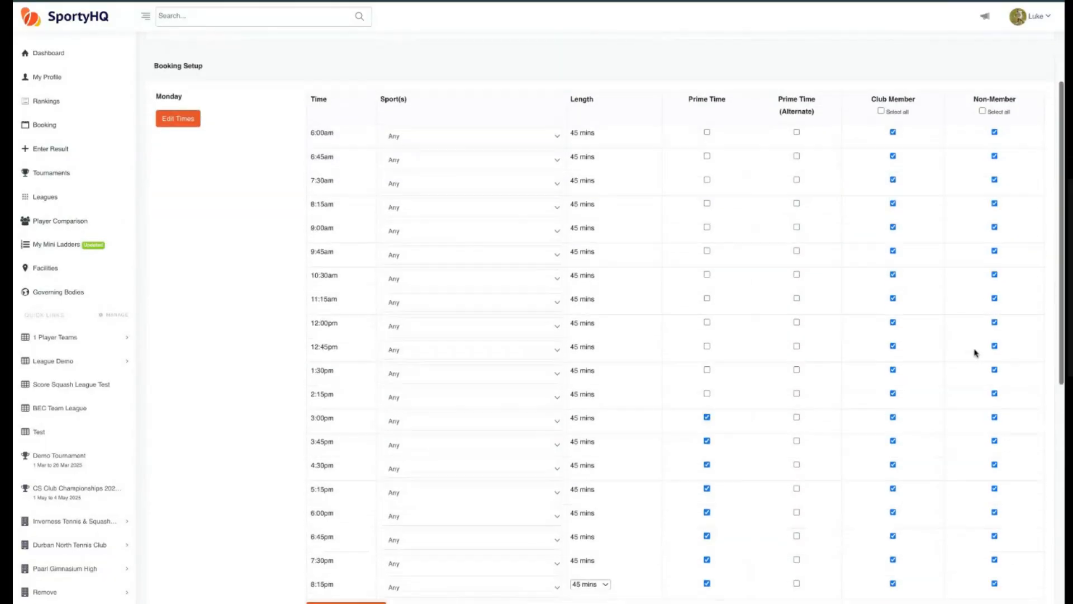
scroll(975, 352, down, 5)
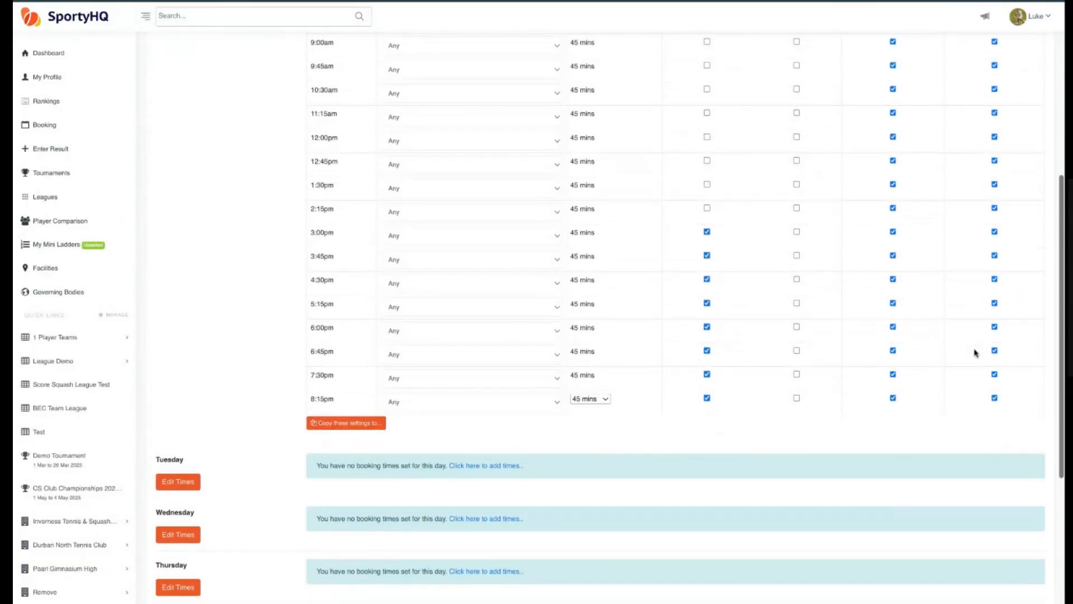
scroll(686, 385, up, 5)
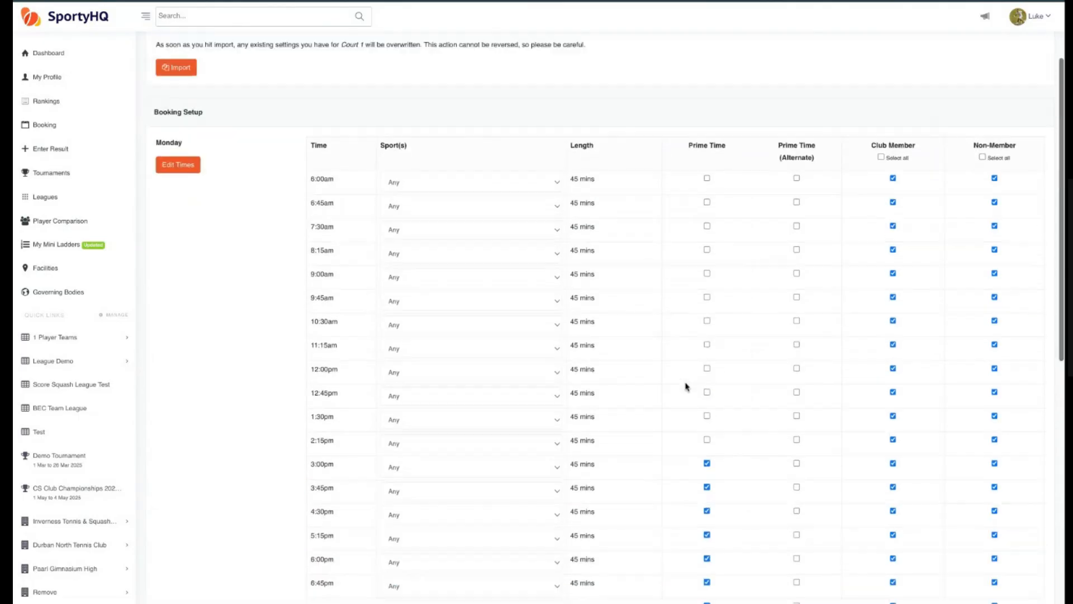
Copy Monday's booking settings to Tuesday, Wednesday, Thursday, Friday, Saturday and Sunday
scroll(686, 386, down, 6)
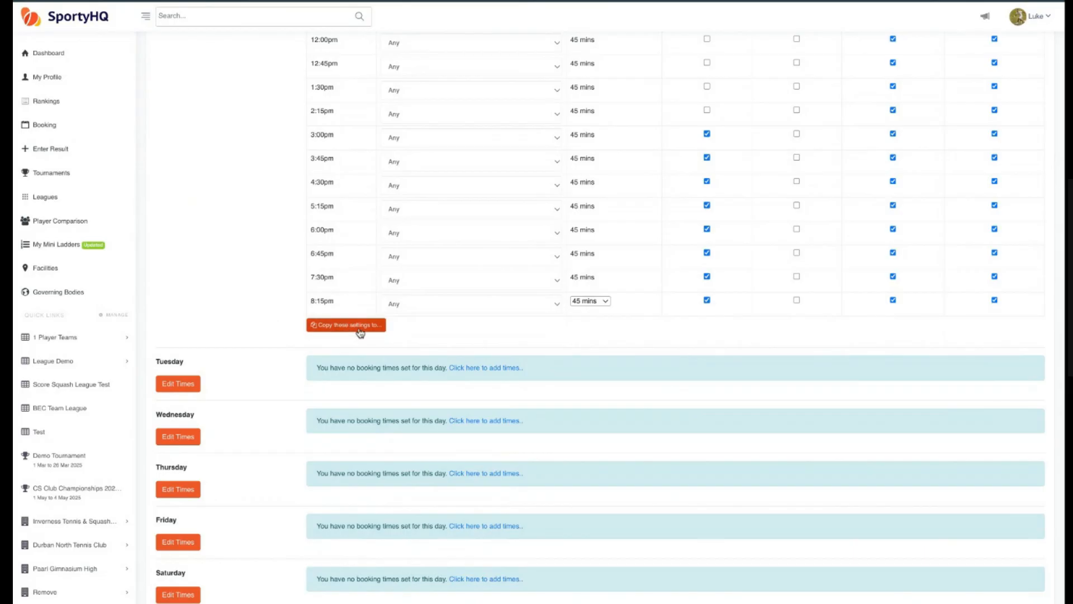
click(310, 327)
scroll(304, 335, down, 1)
click(440, 287)
click(440, 302)
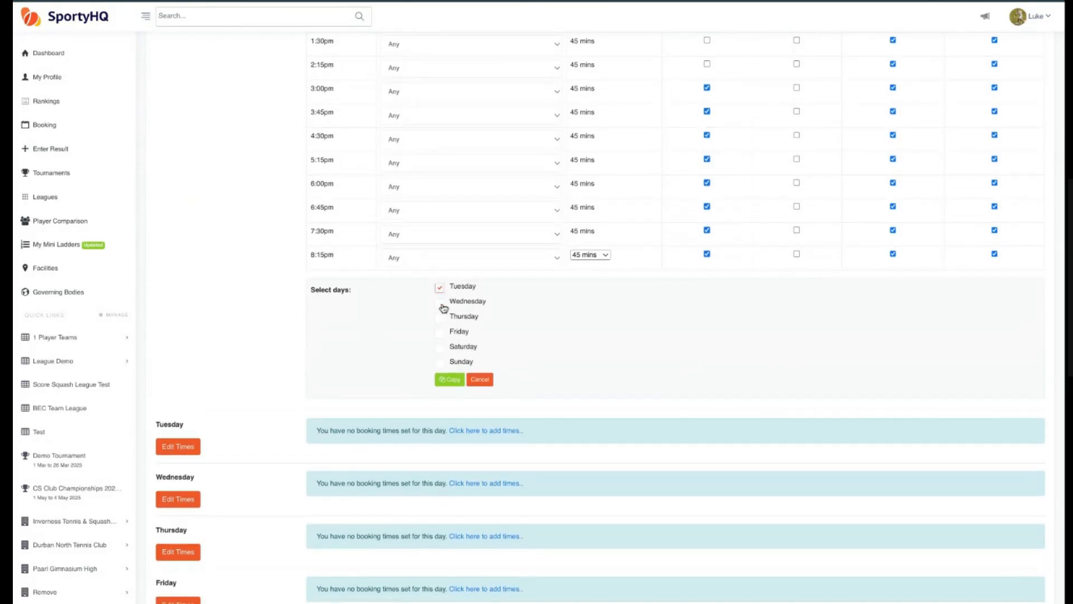
click(440, 317)
click(439, 333)
click(440, 348)
click(440, 363)
click(449, 379)
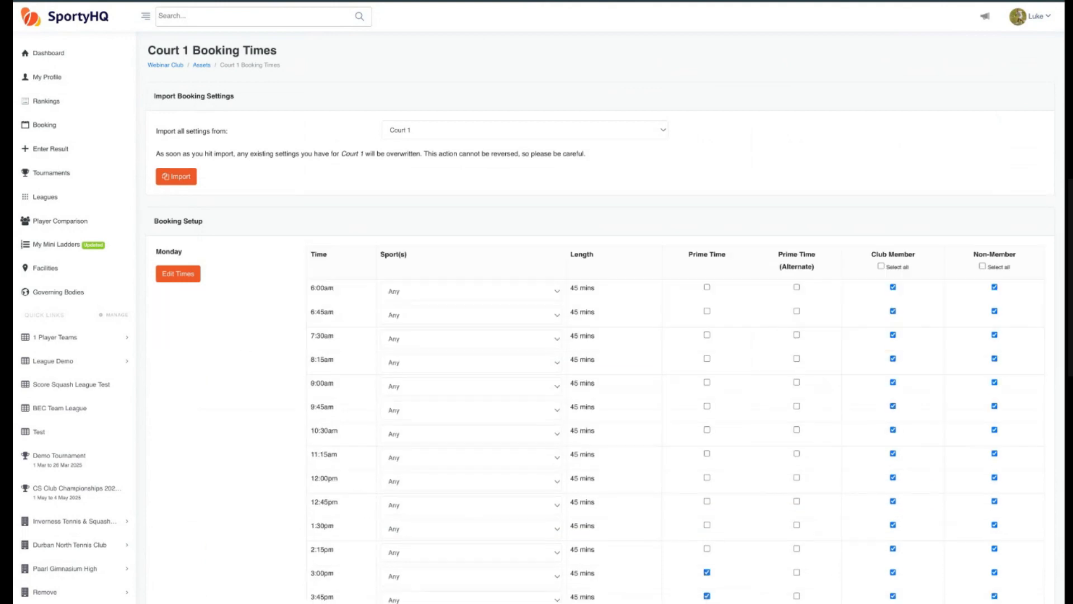
Shorten Saturday's booking times by deleting the 18:45, 19:30 and 20:15 entries, and save them
scroll(248, 335, down, 20)
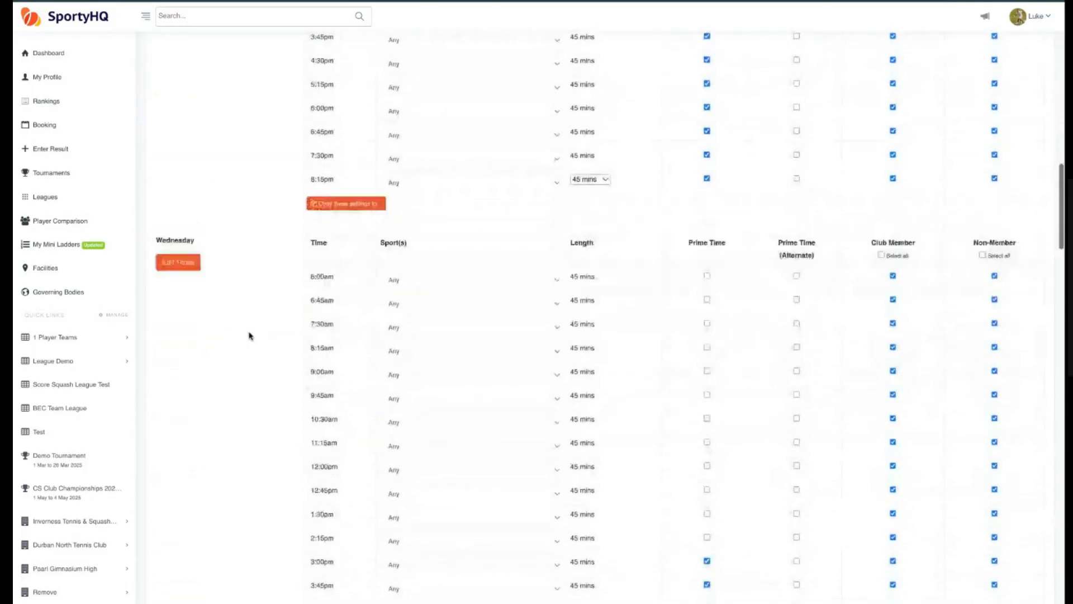
scroll(248, 335, down, 20)
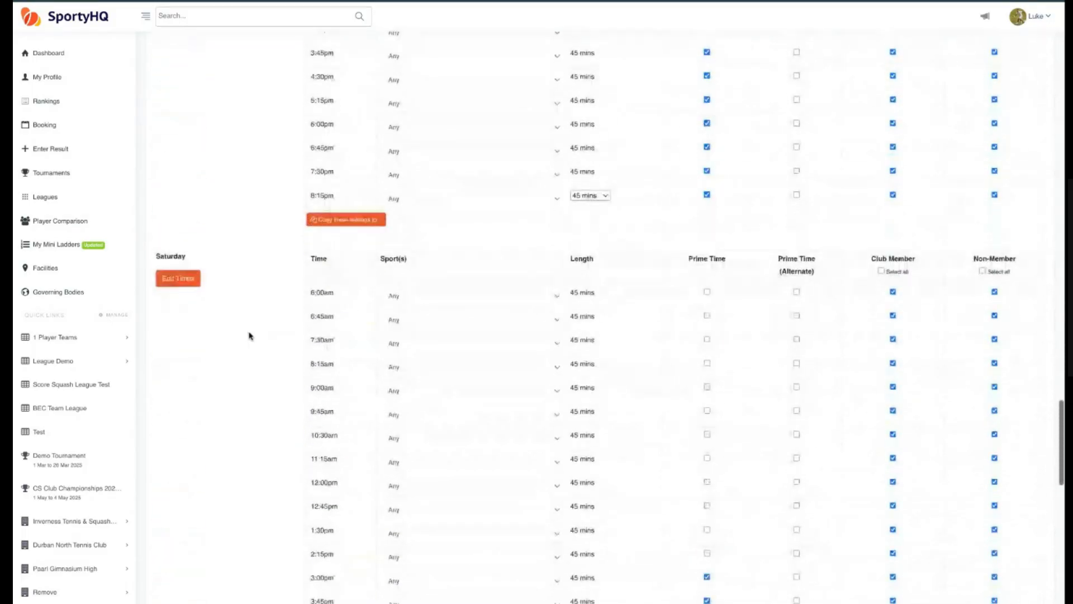
scroll(249, 335, down, 1)
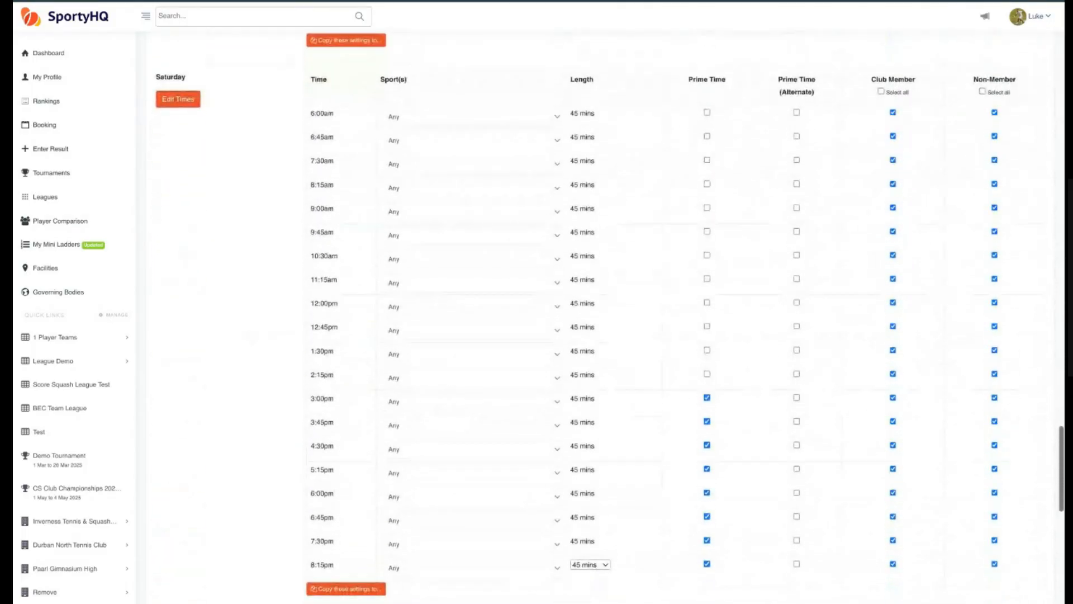
click(179, 105)
scroll(346, 156, down, 4)
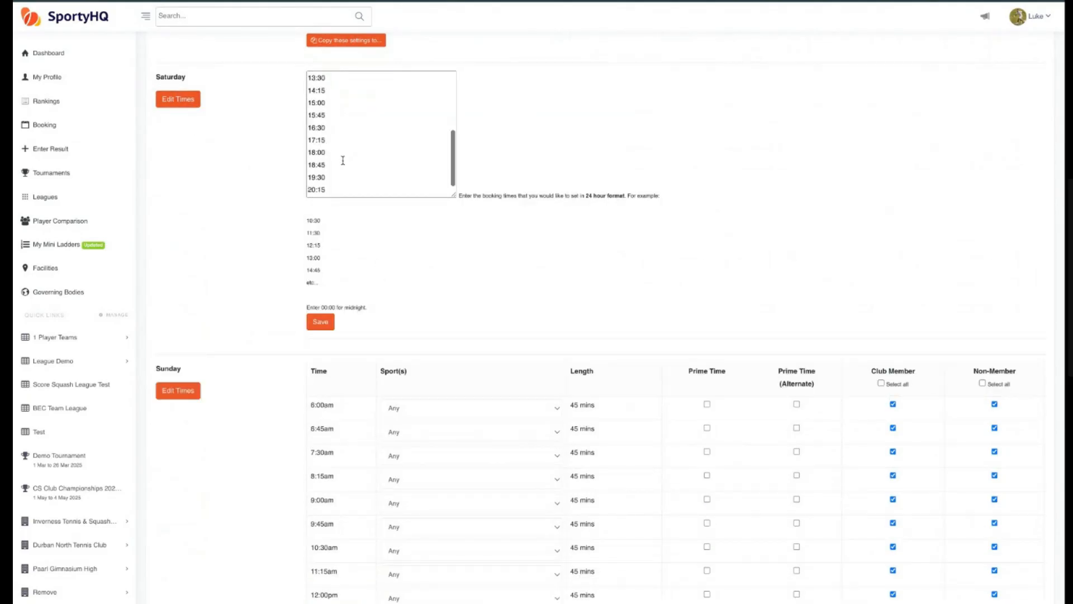
click(338, 190)
key(shift+Up)
key(shift+Up)
key(shift+Up)
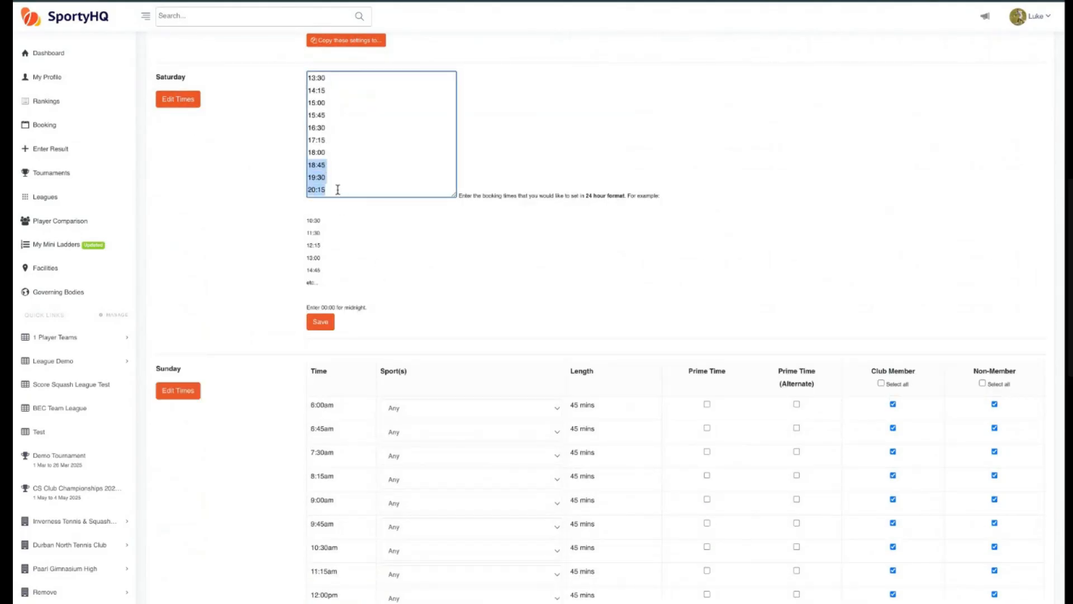
key(BackSpace)
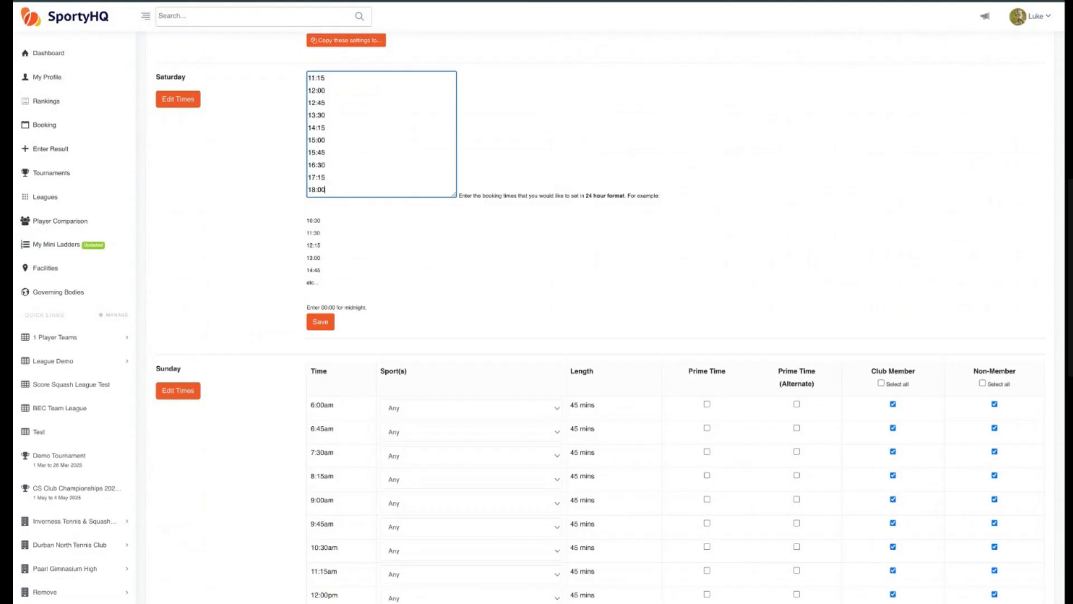
key(BackSpace)
key(BackSpace)
click(321, 323)
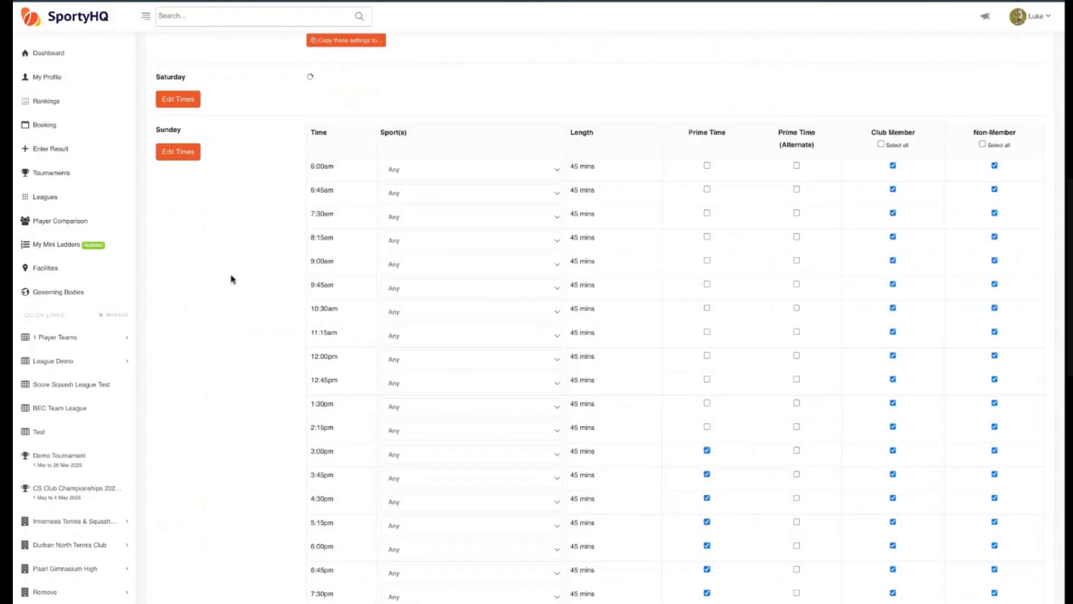
Copy Sunday's booking settings to Saturday to restore its full list of times
scroll(260, 339, down, 10)
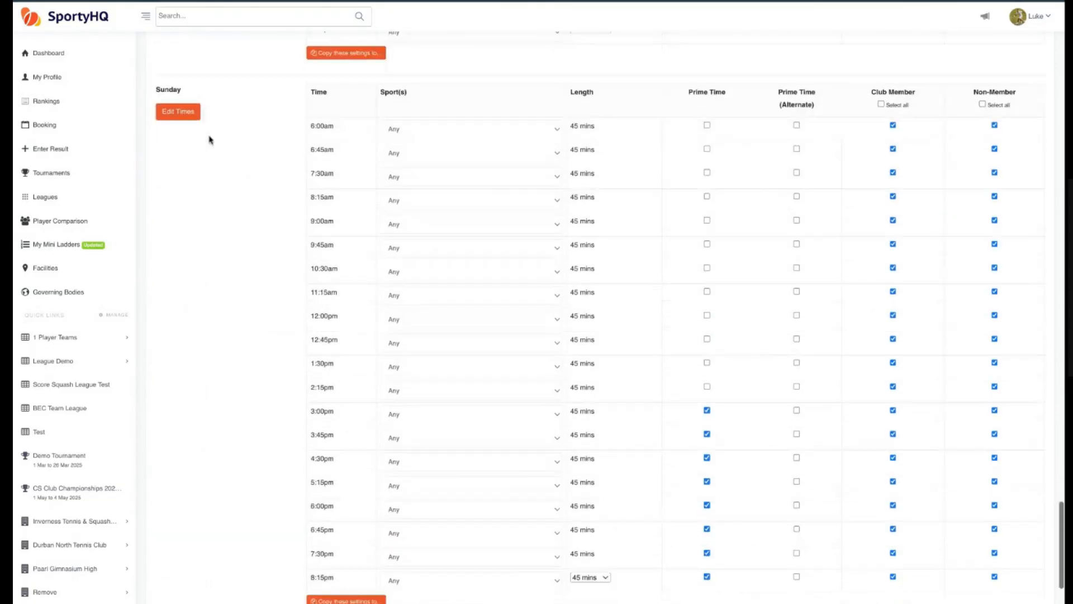
click(363, 486)
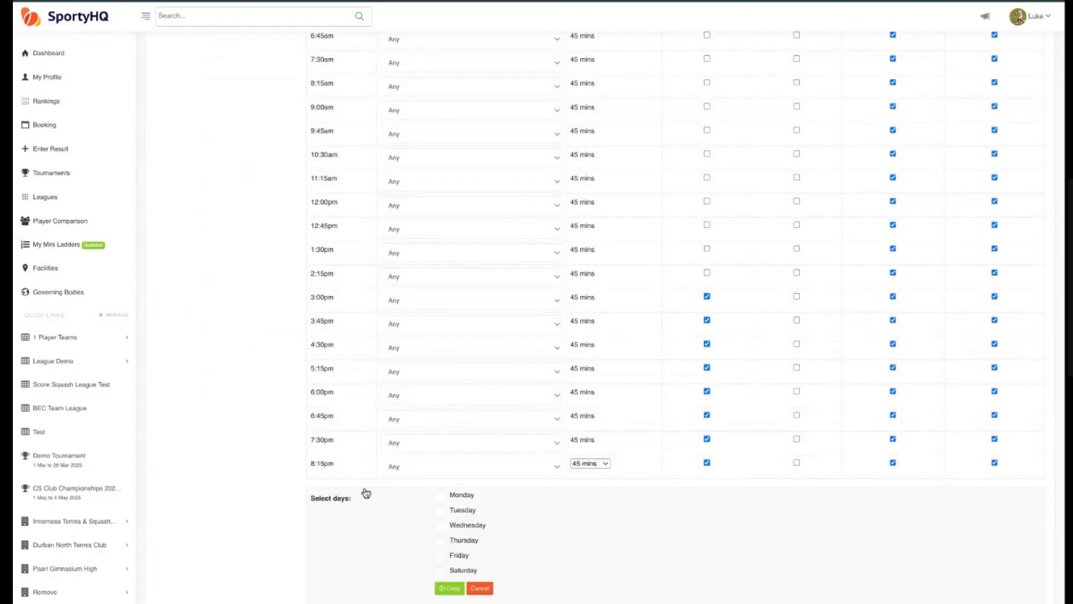
scroll(364, 491, down, 2)
click(439, 462)
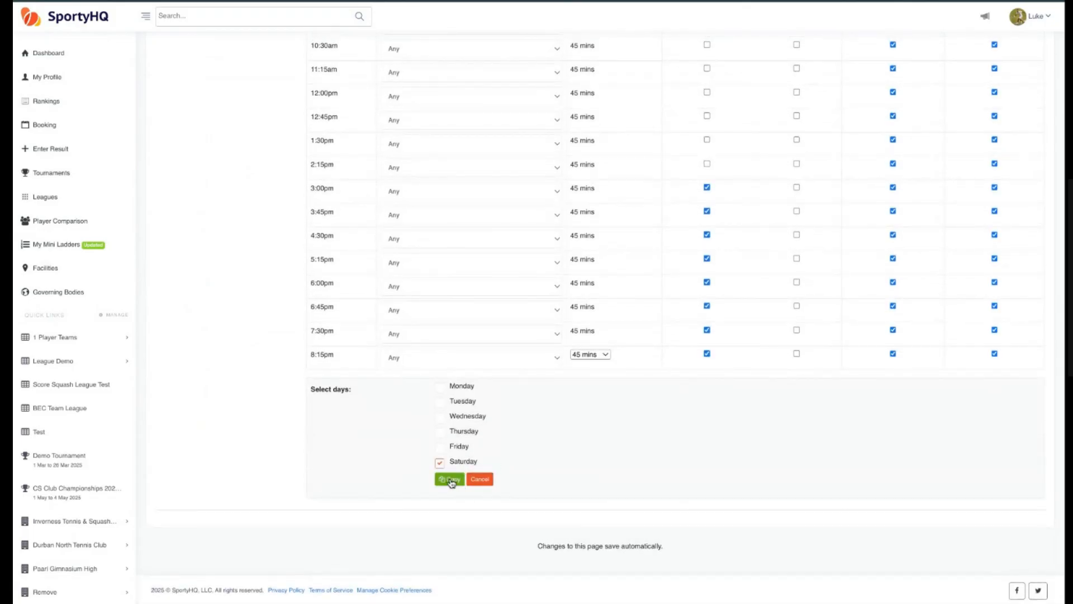
click(452, 480)
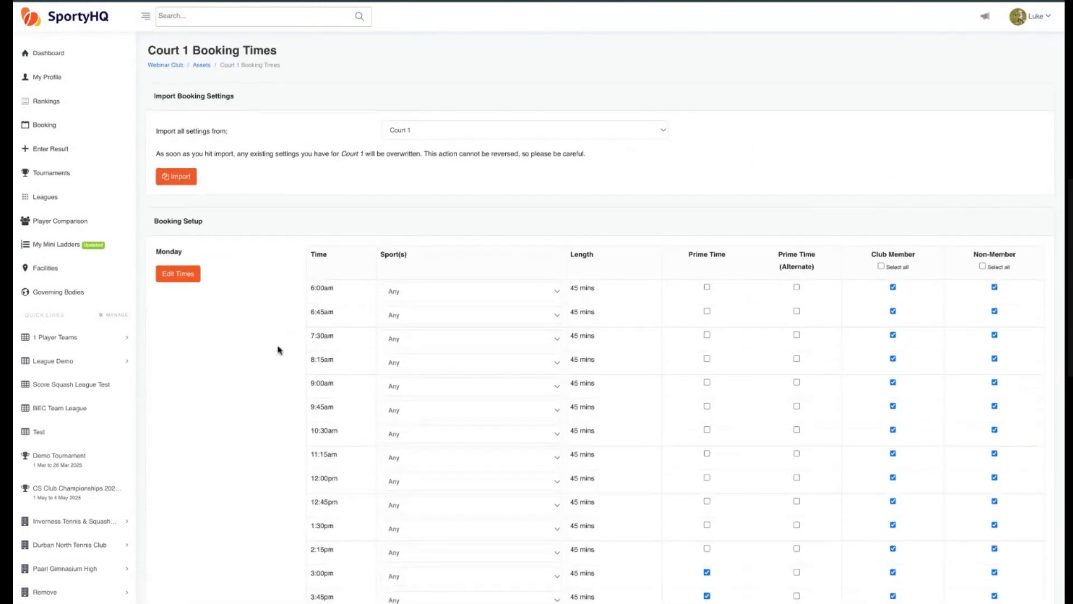
Return to the club's assets and open Monday's booking times for the tennis Court 1 for editing
click(204, 66)
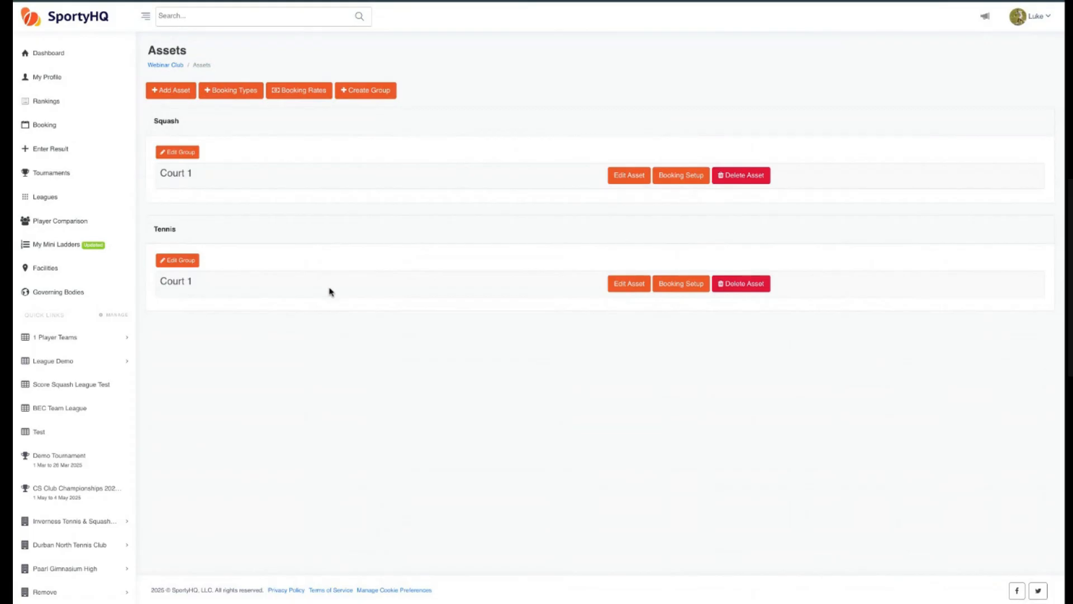
click(682, 288)
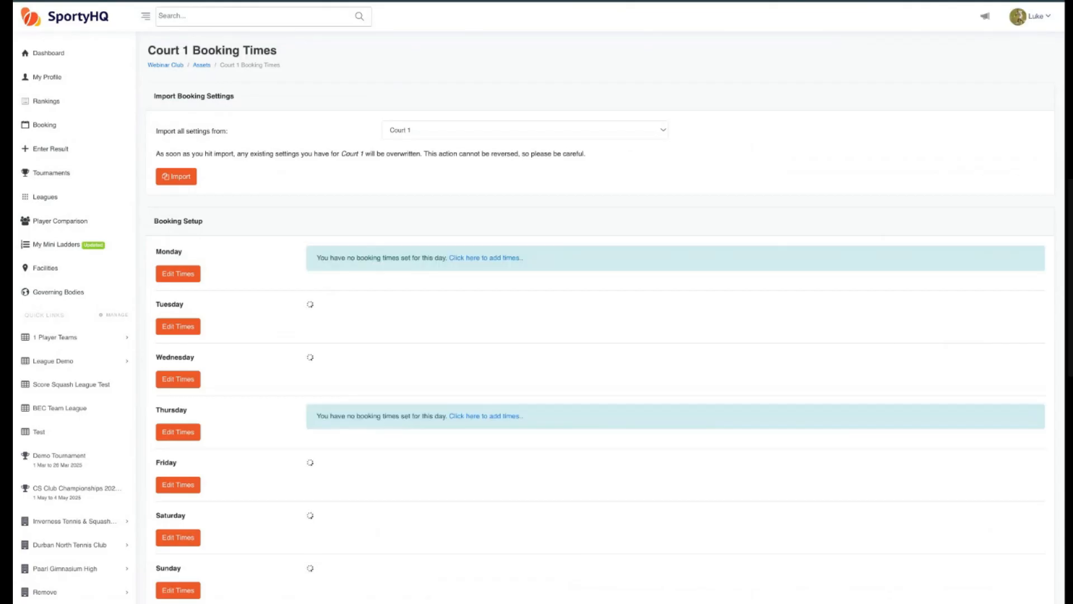
click(479, 258)
Switch to the Asset Times spreadsheet and copy the Tennis Court 1 times from 6:00 to 20:00
click(417, 2)
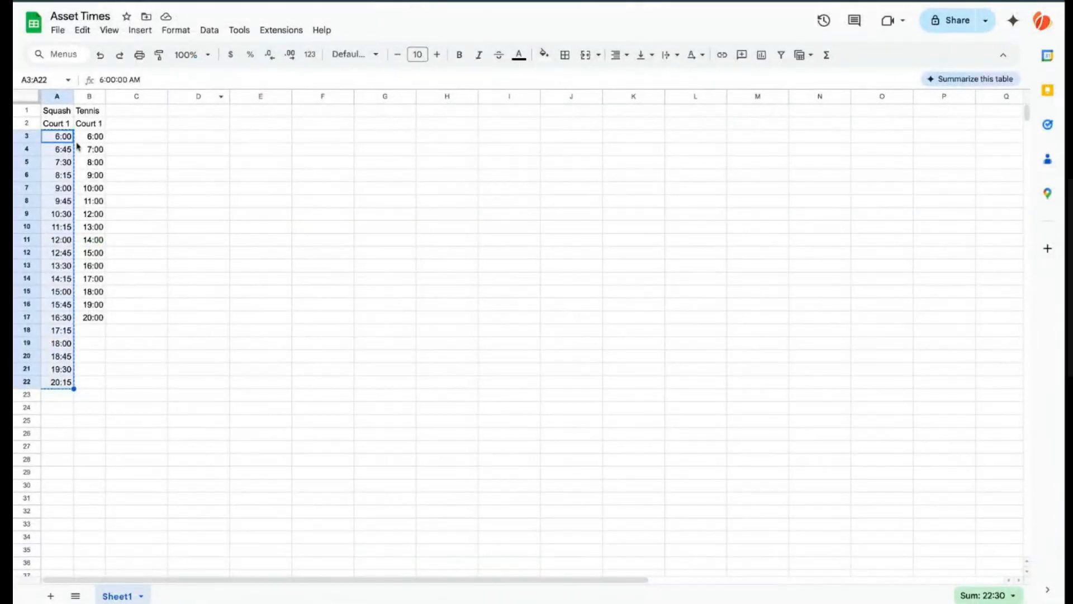
click(100, 137)
drag(100, 137, 112, 313)
key(ctrl+c)
Back in SportyHQ, paste the copied hourly times into Monday's booking times and save them
click(326, 7)
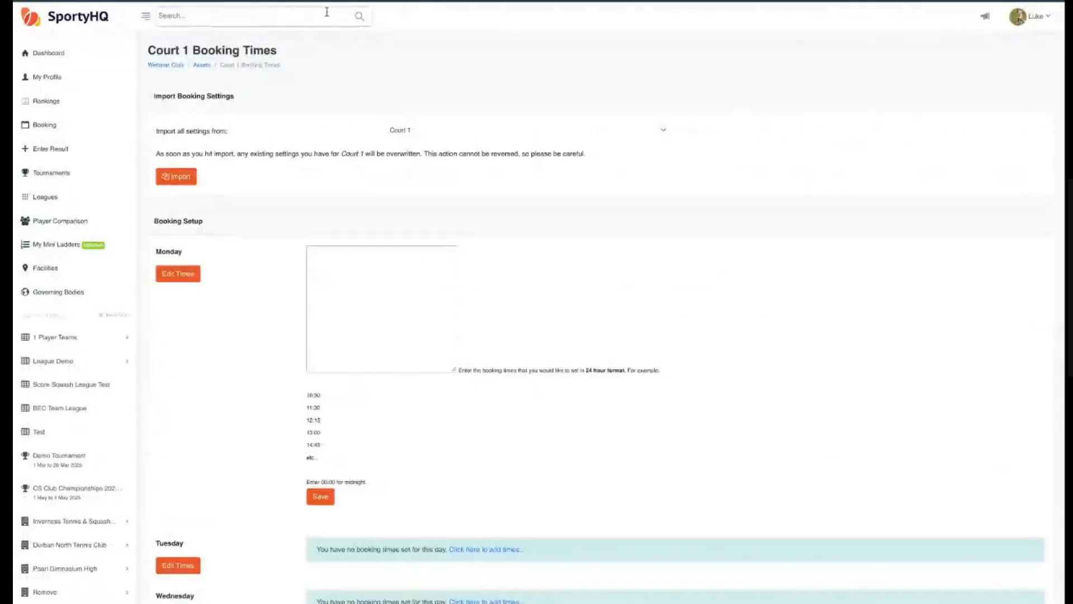
click(361, 277)
key(ctrl+v)
scroll(259, 436, down, 1)
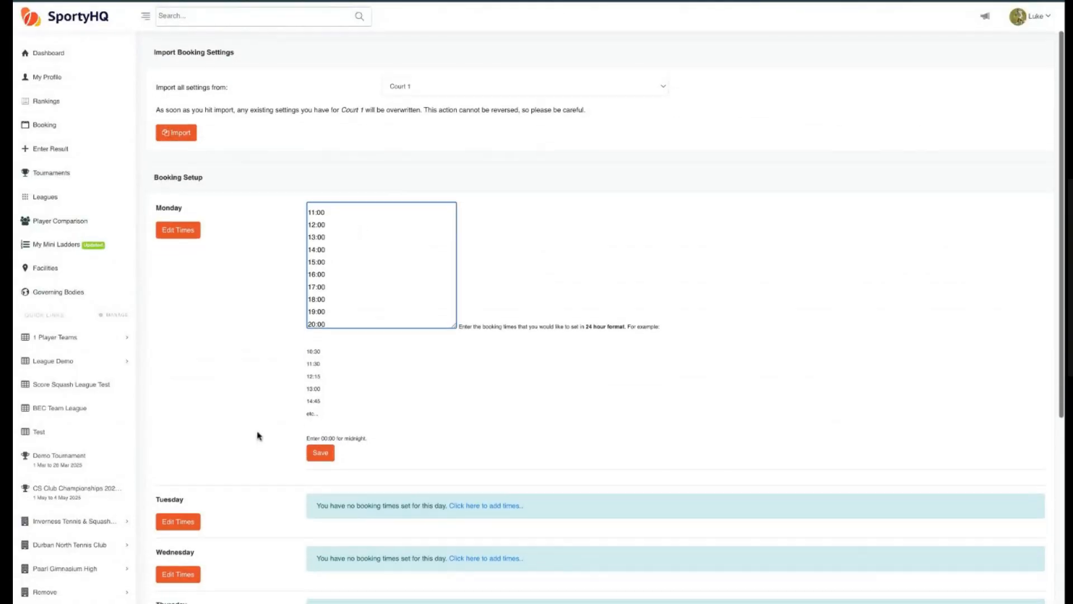
click(317, 451)
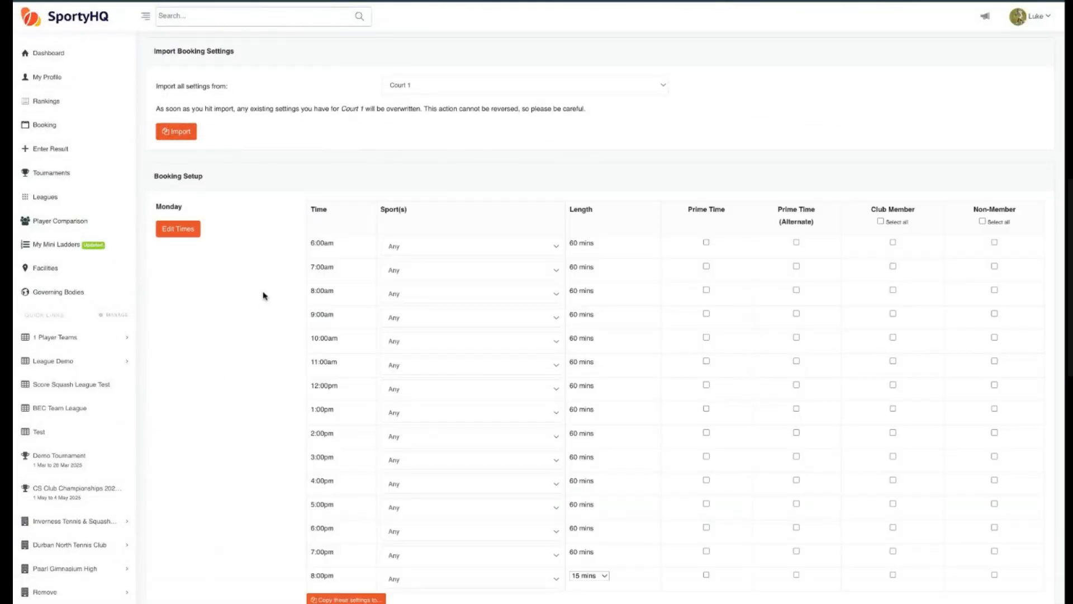
Set the length of Monday's 8:00pm tennis slot to 60 mins
scroll(181, 361, down, 3)
scroll(182, 361, down, 3)
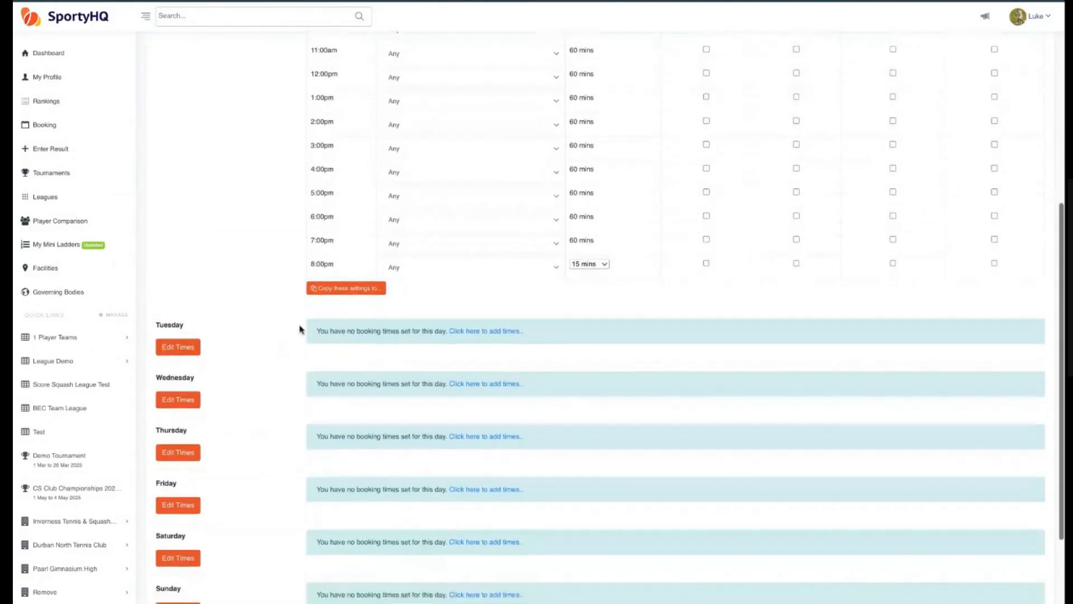
scroll(426, 292, up, 6)
scroll(479, 384, down, 5)
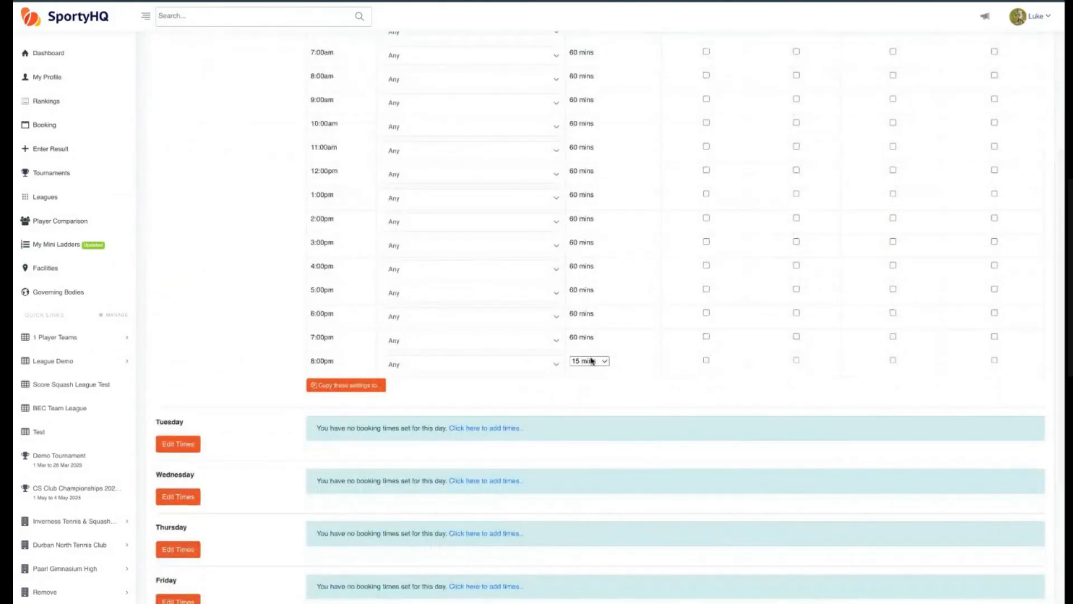
click(591, 357)
click(598, 475)
click(597, 361)
click(597, 373)
Make all of Monday's tennis slots bookable by both Club Member and Non-Member
scroll(660, 370, up, 3)
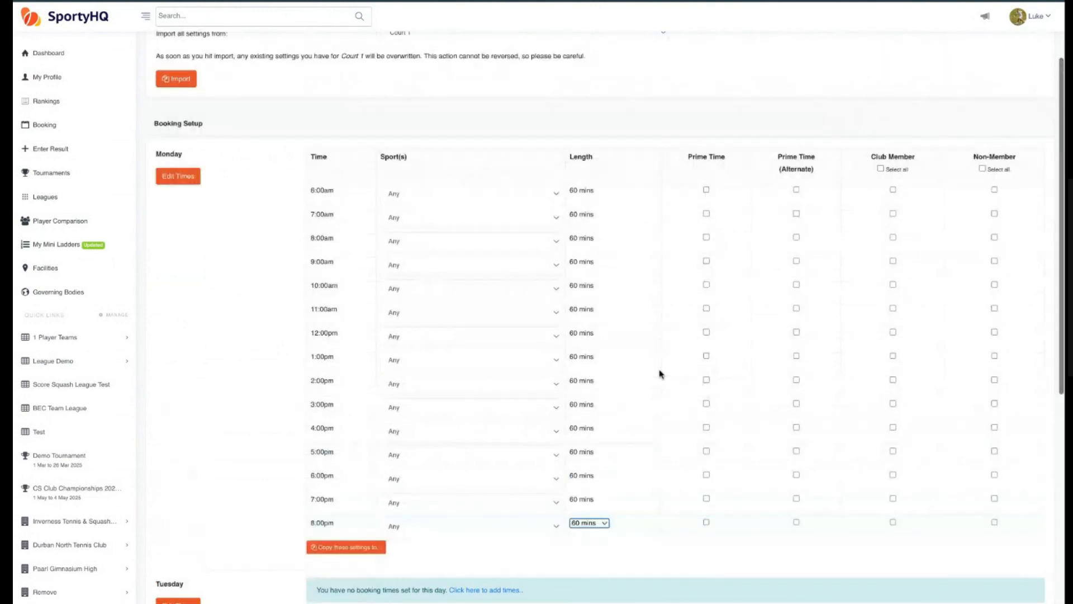
click(880, 168)
click(982, 168)
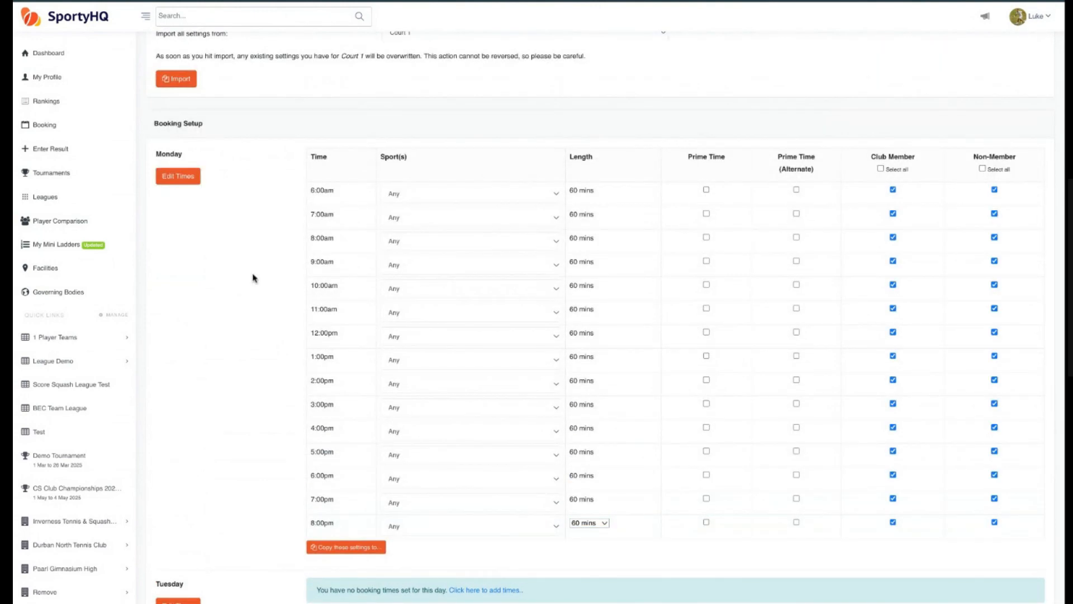
Copy the tennis court's Monday settings to every other day, Tuesday through Sunday
scroll(313, 313, down, 5)
click(358, 257)
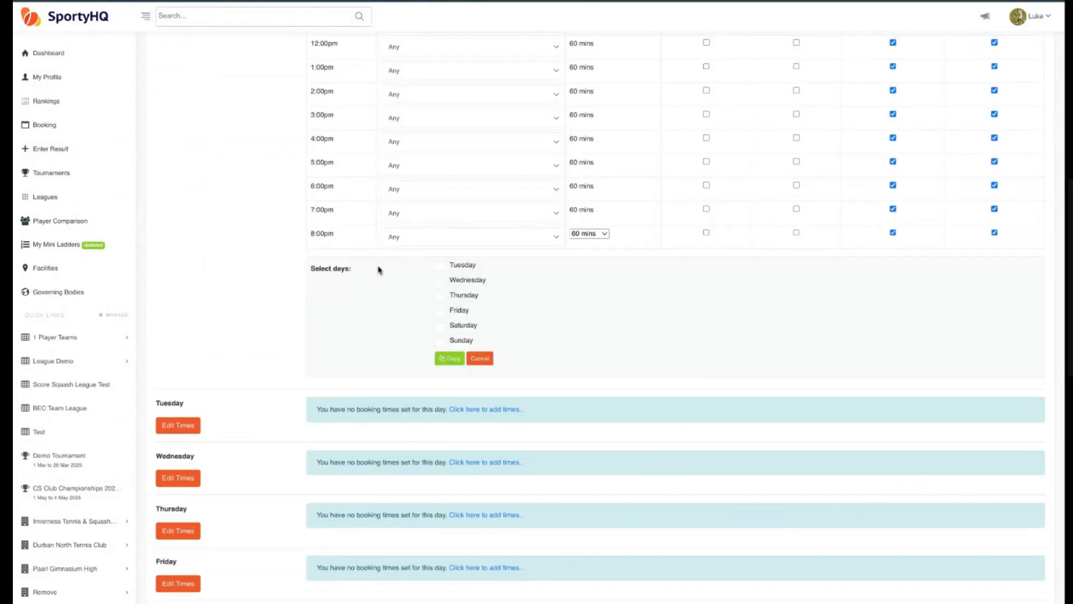
click(440, 267)
click(439, 281)
click(440, 296)
click(440, 312)
click(439, 326)
click(439, 342)
click(449, 358)
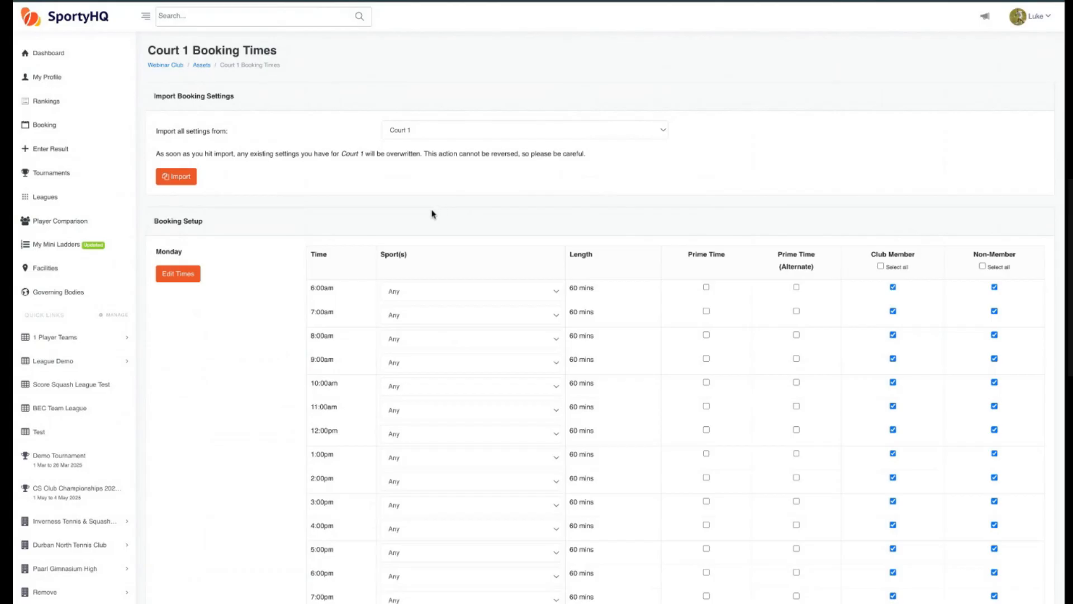
Start a new asset named Court 2 from the club's assets and enable it for the Booking Module
key(alt+Left)
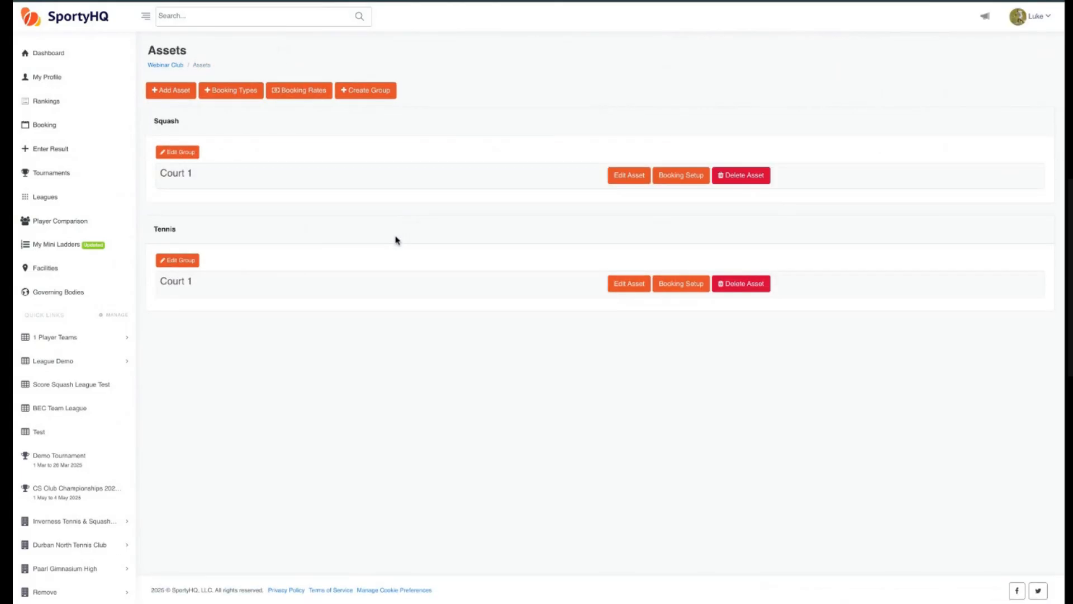
click(171, 90)
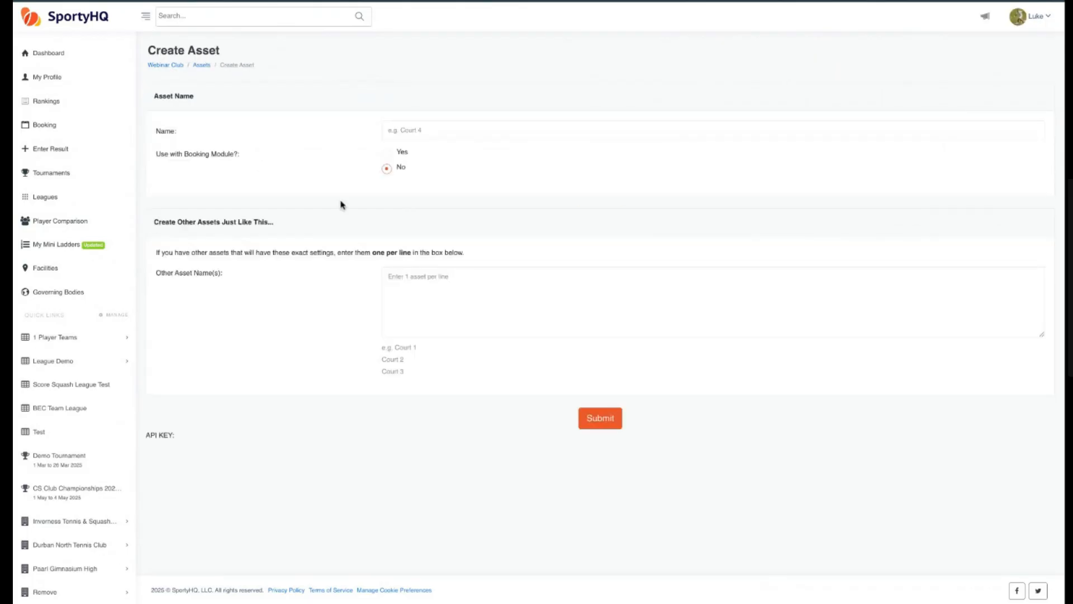
click(436, 130)
text(Court 2)
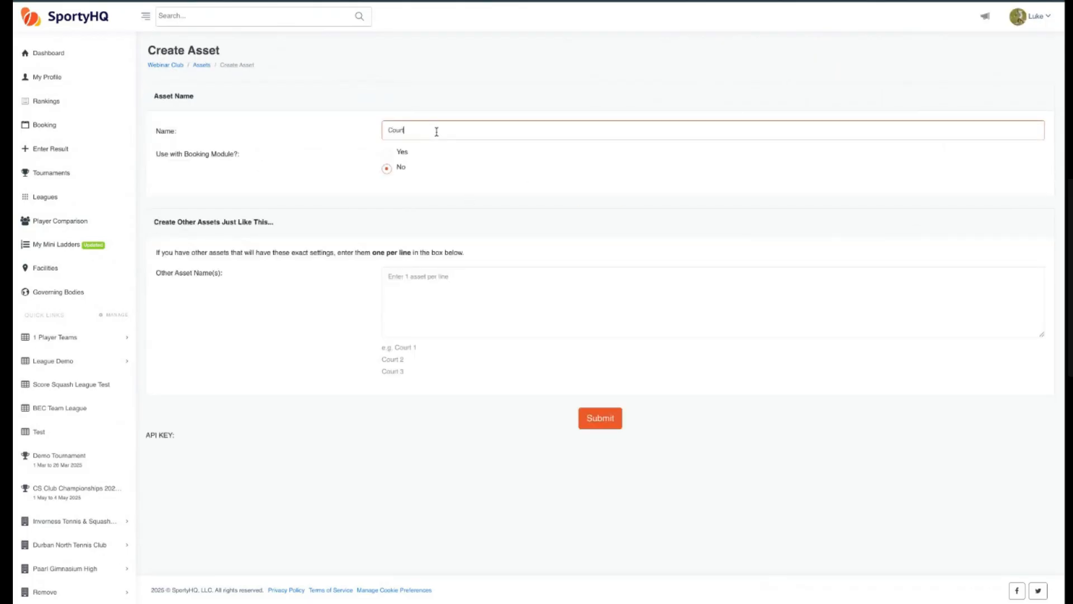
click(386, 153)
Configure Court 2's booking details: Squash discipline, bookings 1 week in advance, names not hidden and wait listing allowed
click(391, 268)
click(412, 305)
text(1)
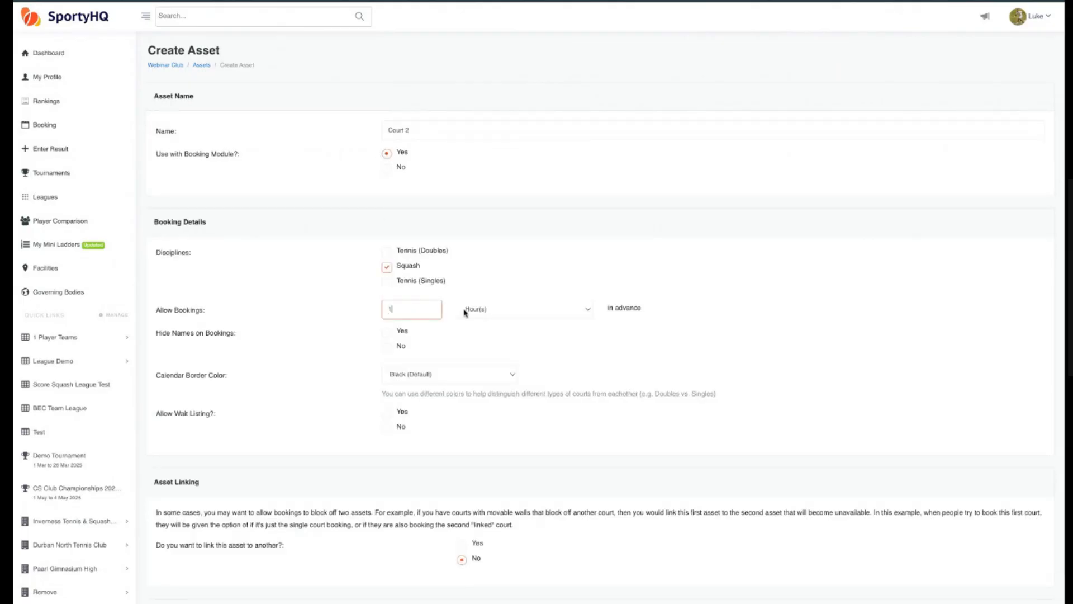
click(488, 309)
click(484, 330)
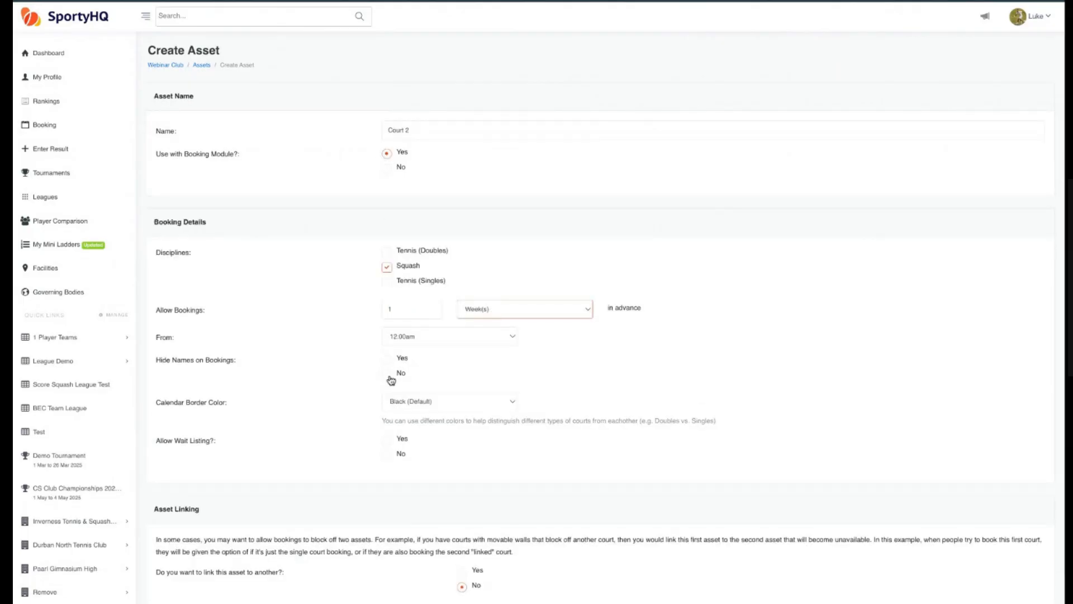
click(388, 376)
click(388, 441)
scroll(347, 425, down, 8)
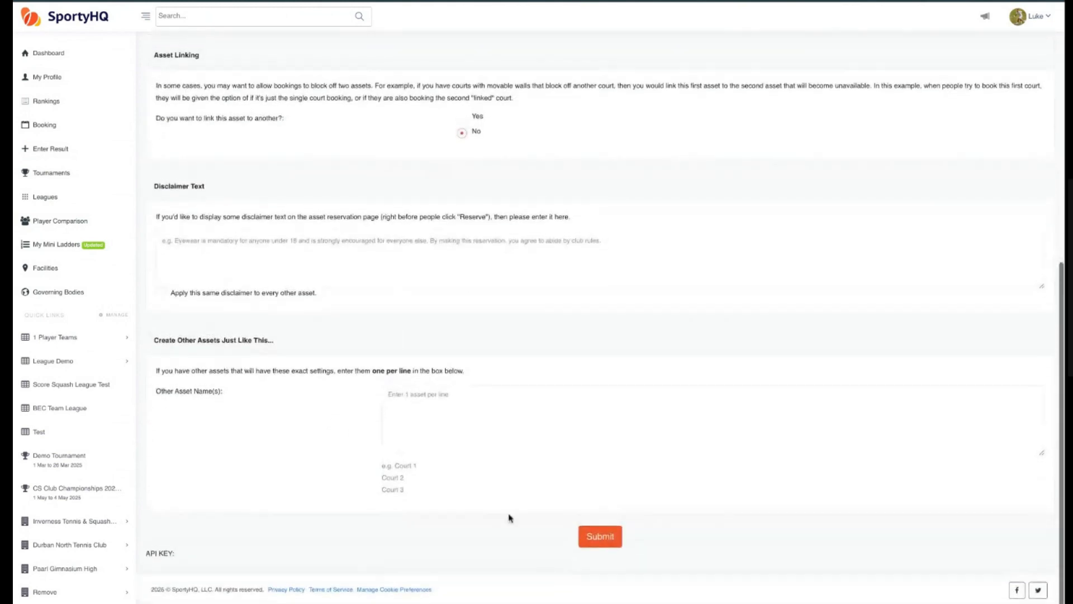
Save the new Court 2 asset and import all of Court 1's booking settings into Court 2's booking times
click(596, 534)
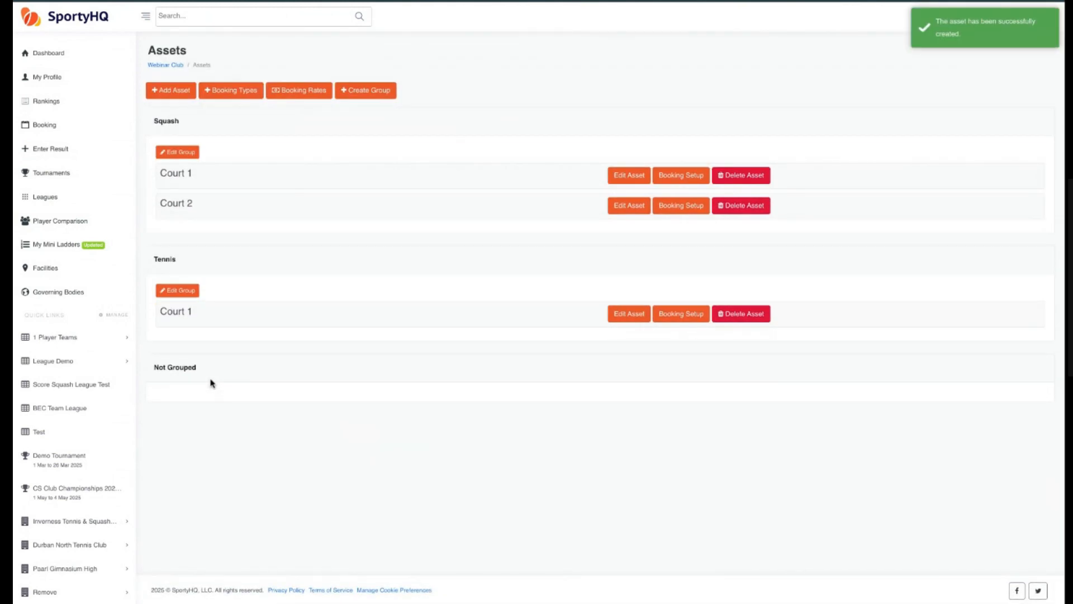
click(685, 211)
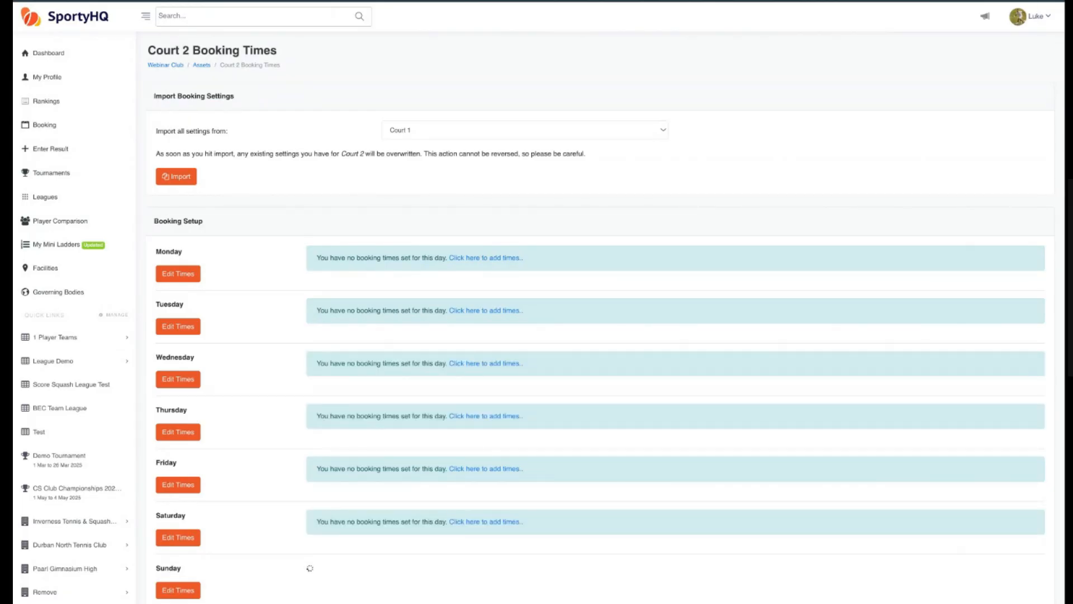
triple_click(237, 102)
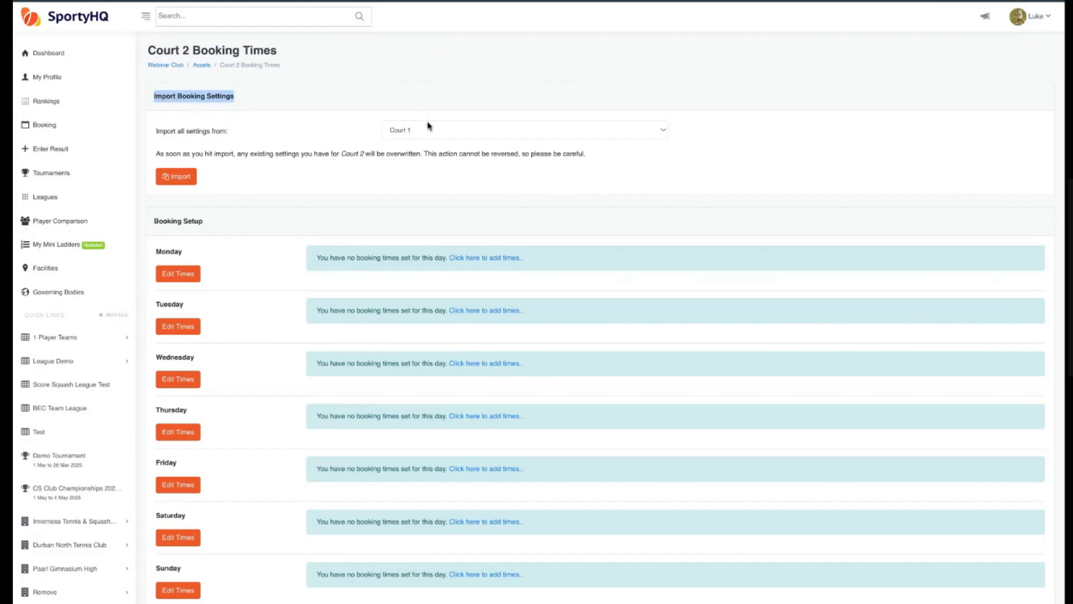
click(181, 178)
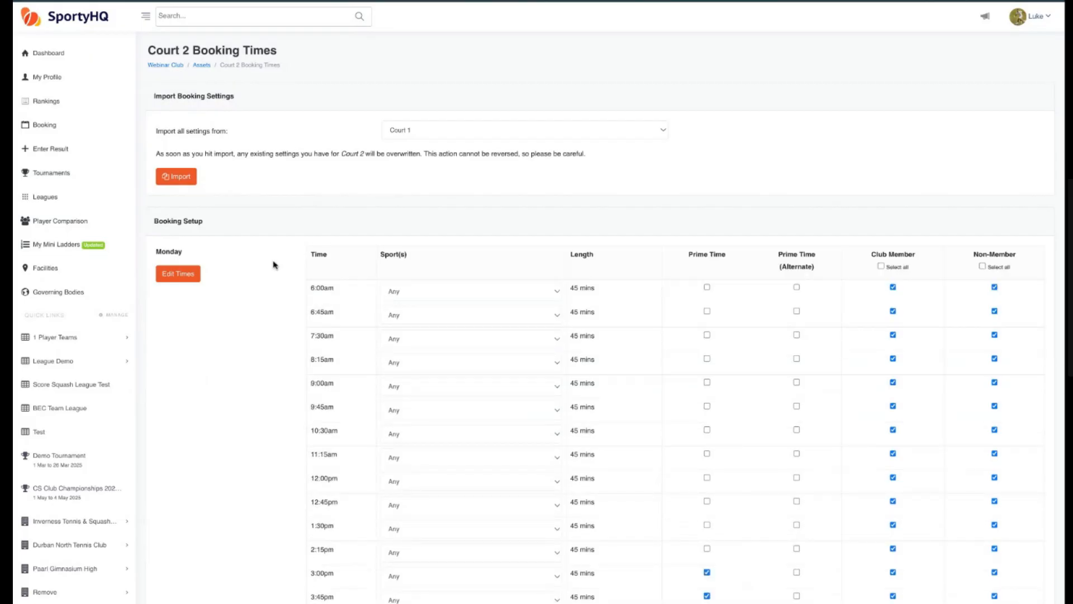
scroll(266, 262, down, 5)
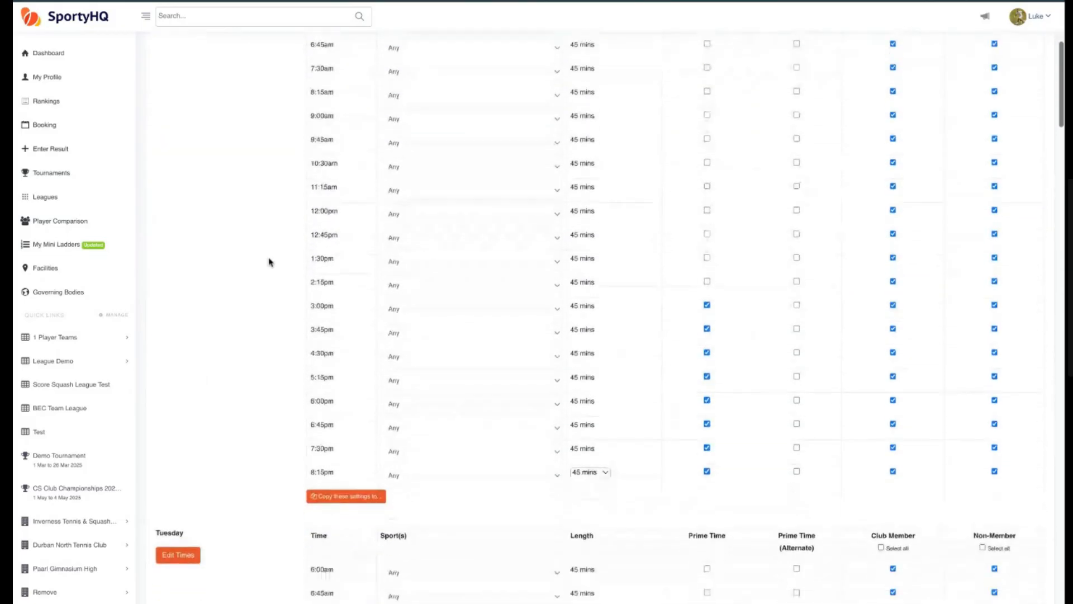
scroll(269, 262, down, 20)
scroll(269, 262, up, 20)
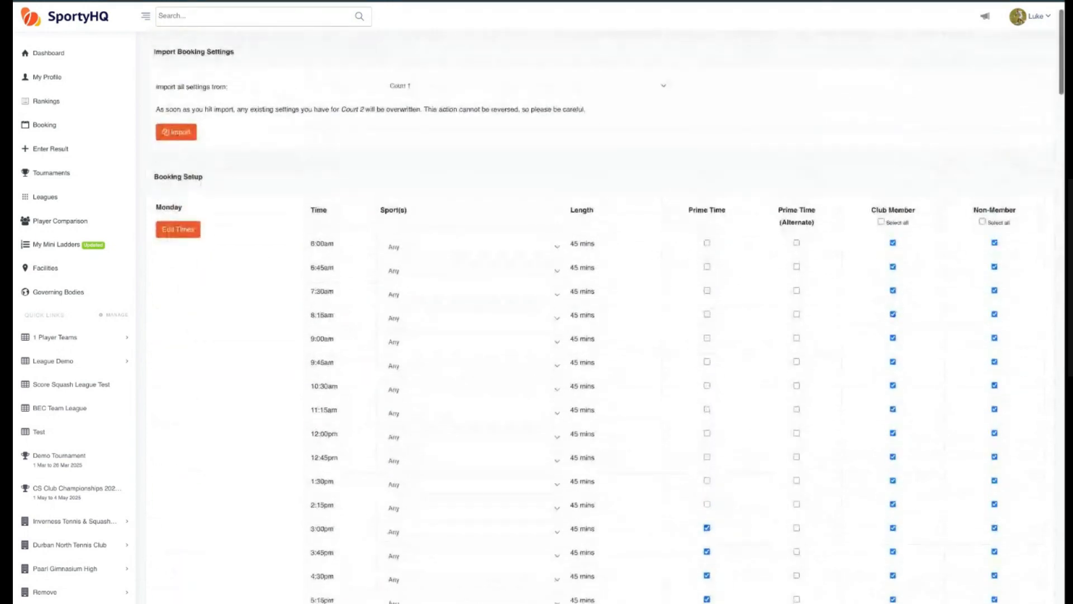
scroll(269, 262, up, 2)
Go to the club's global booking options and enable the booking system
click(202, 67)
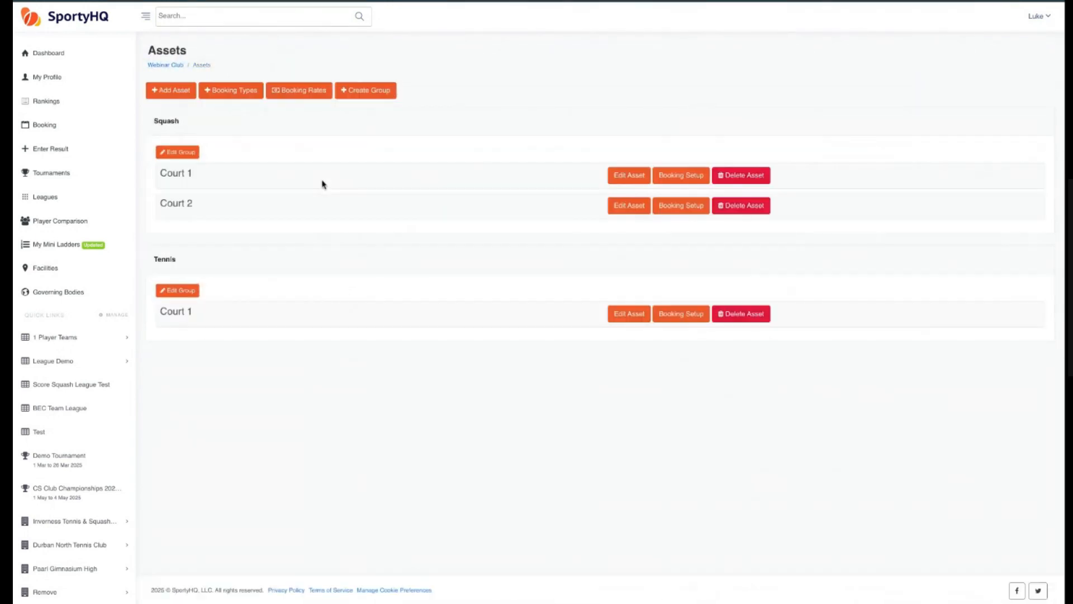
click(178, 67)
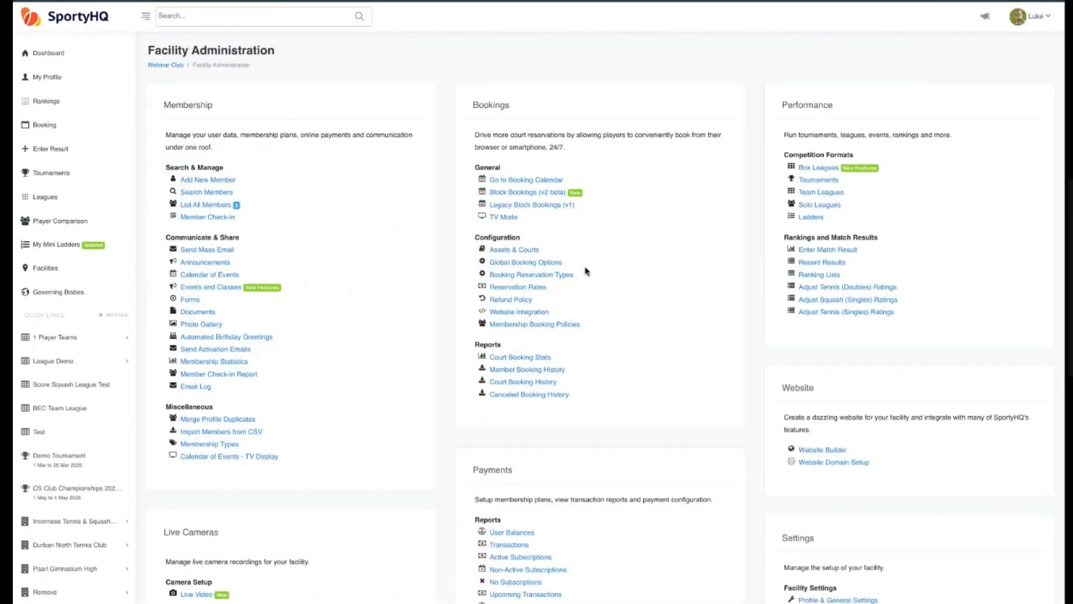
scroll(585, 271, down, 1)
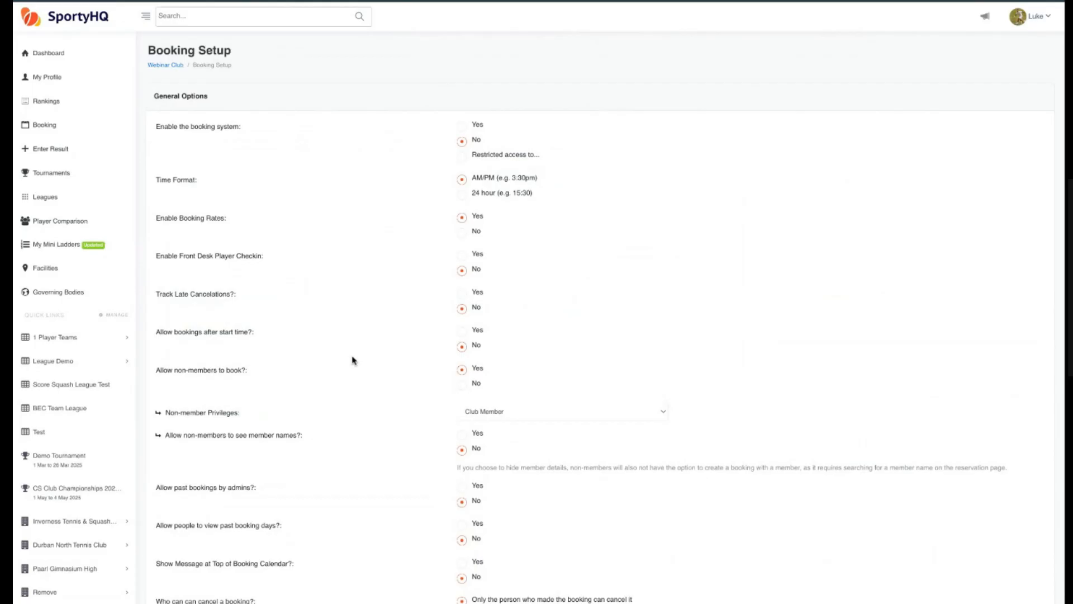
scroll(366, 352, down, 1)
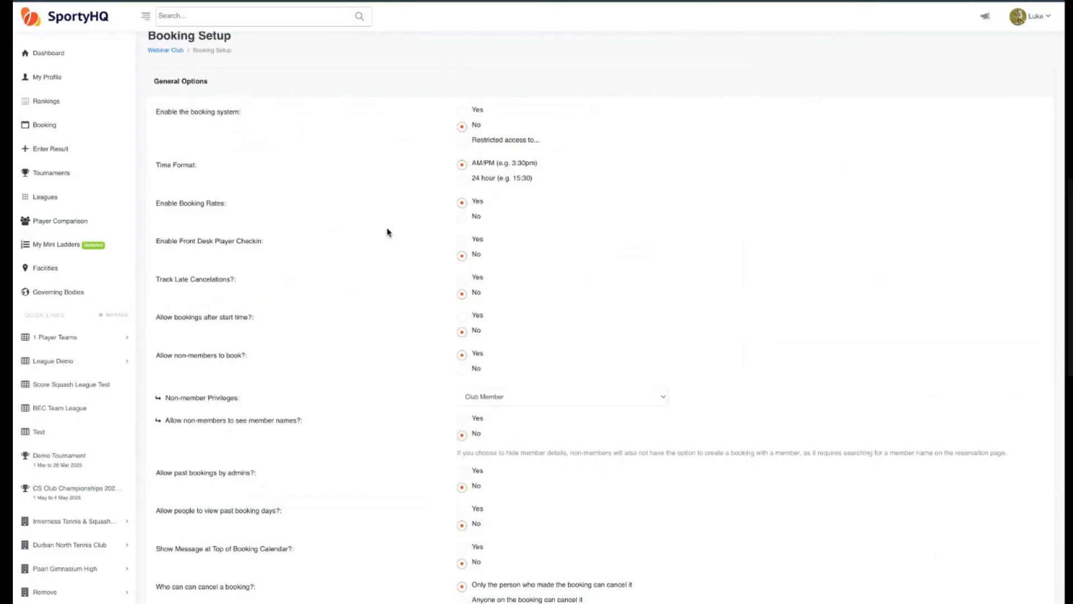
drag(155, 115, 244, 115)
click(274, 166)
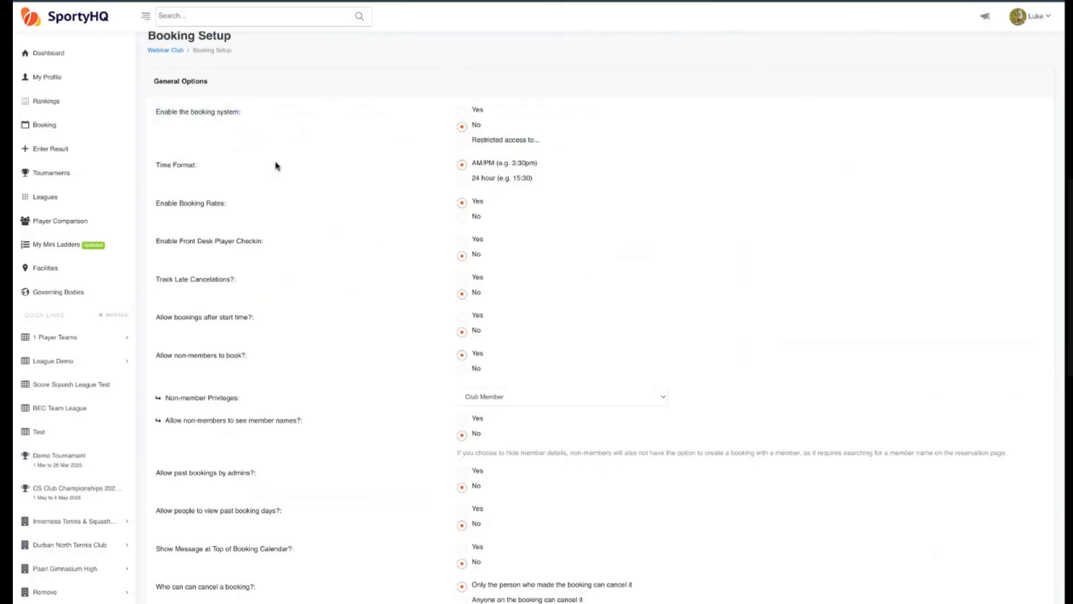
click(462, 111)
scroll(344, 244, down, 1)
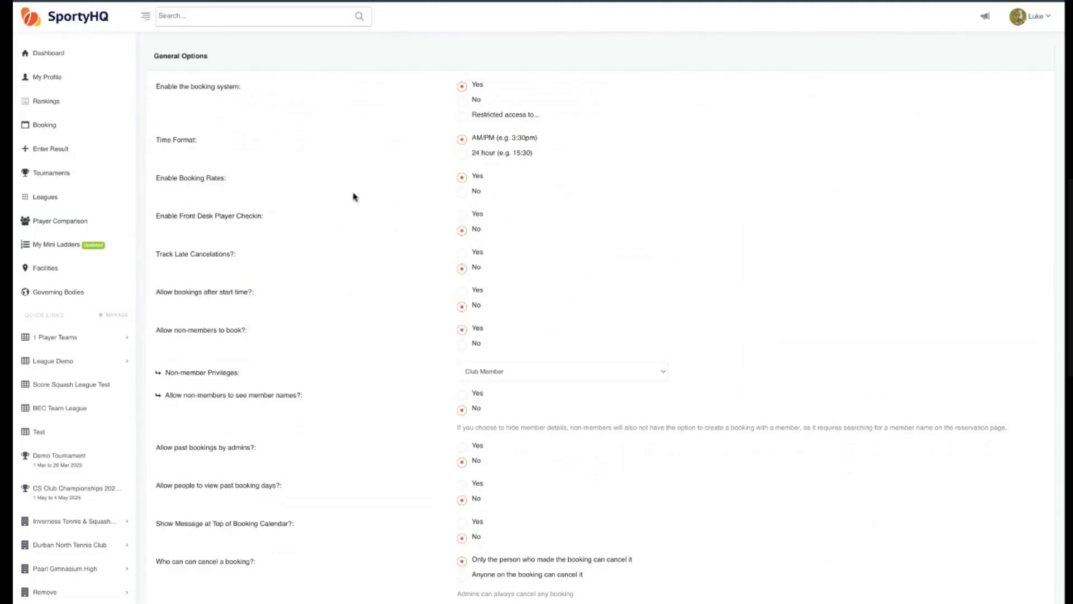
scroll(313, 235, down, 1)
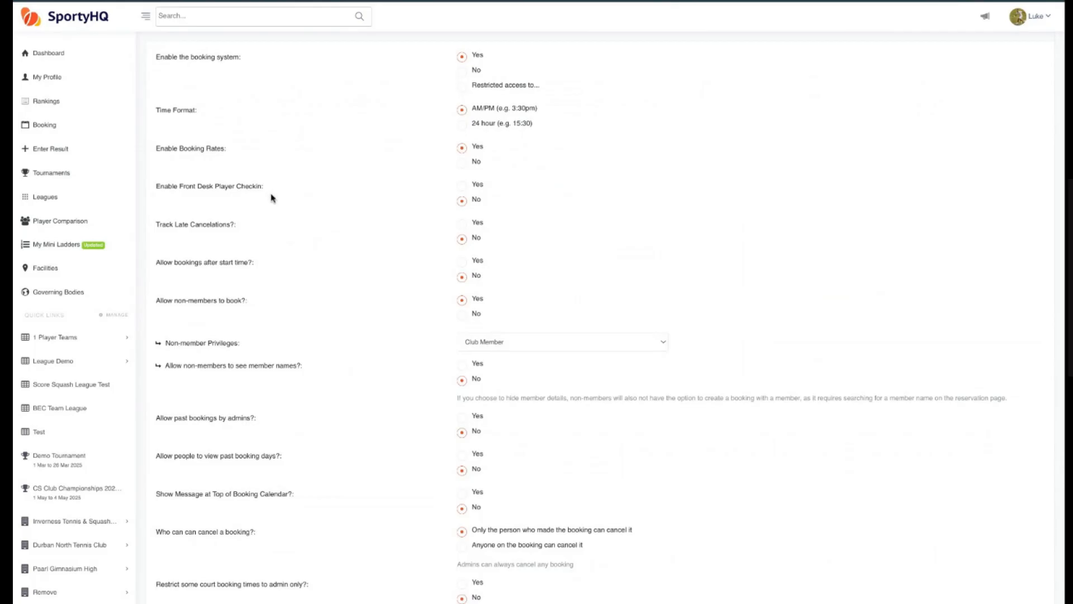
scroll(272, 226, down, 1)
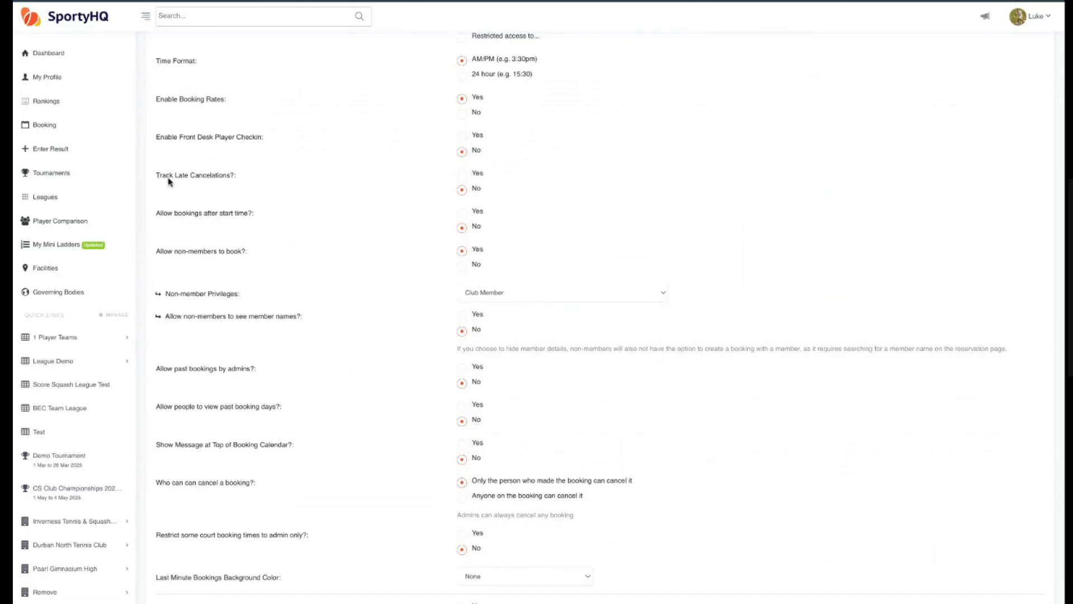
click(462, 175)
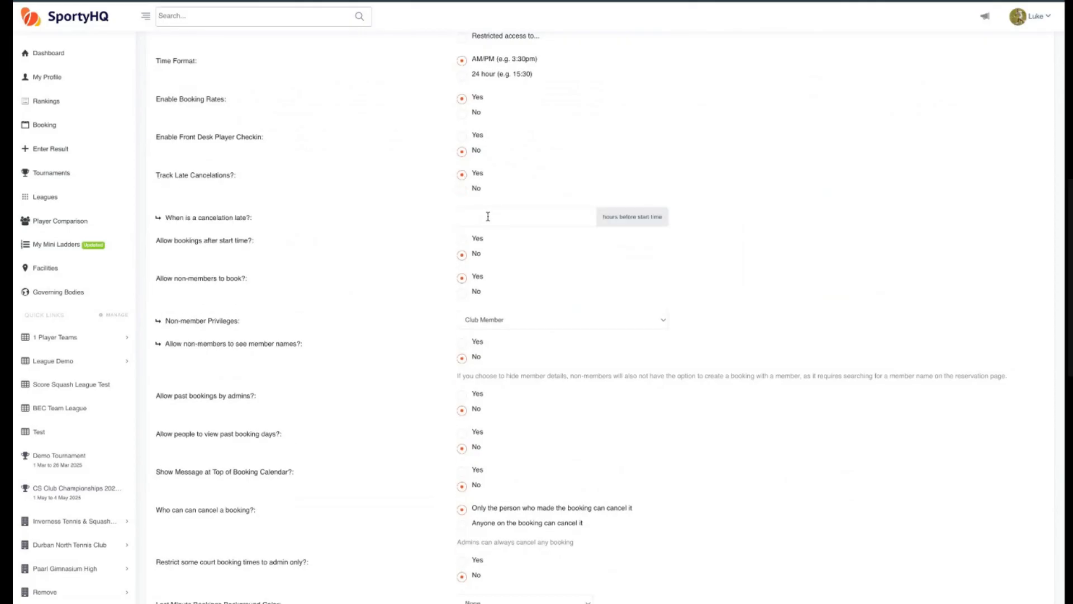
click(461, 190)
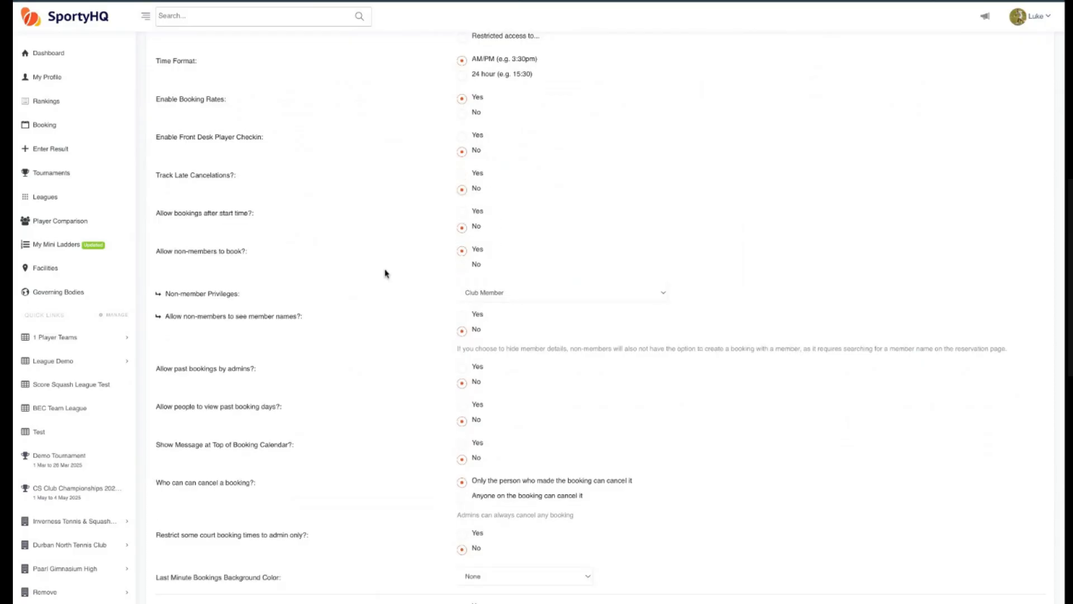
Allow non-members to book, set their privileges to Non-Member, and let them see member names
scroll(364, 271, down, 1)
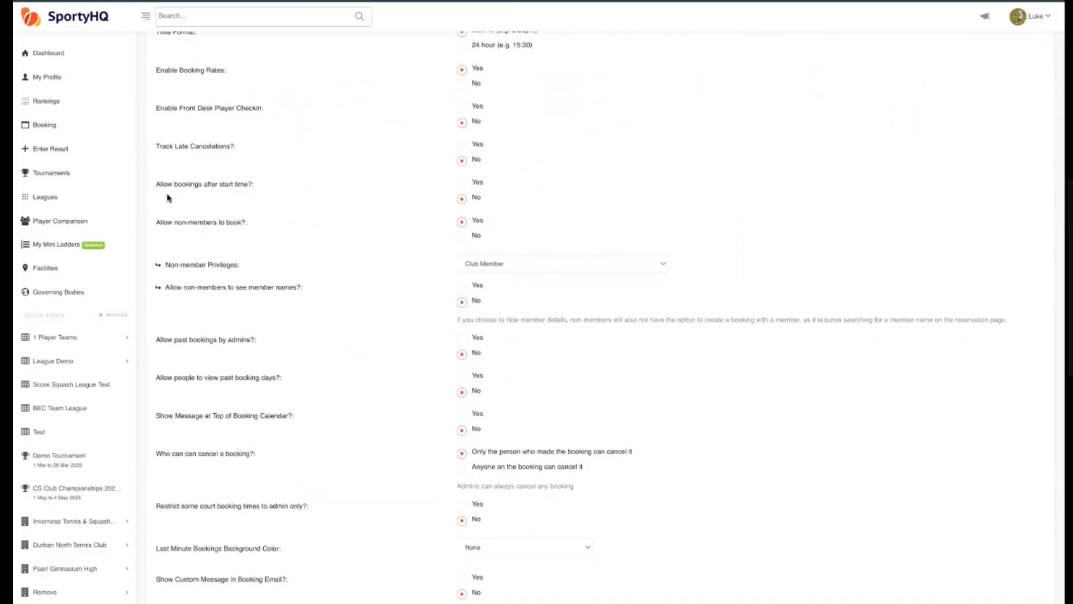
scroll(237, 261, down, 1)
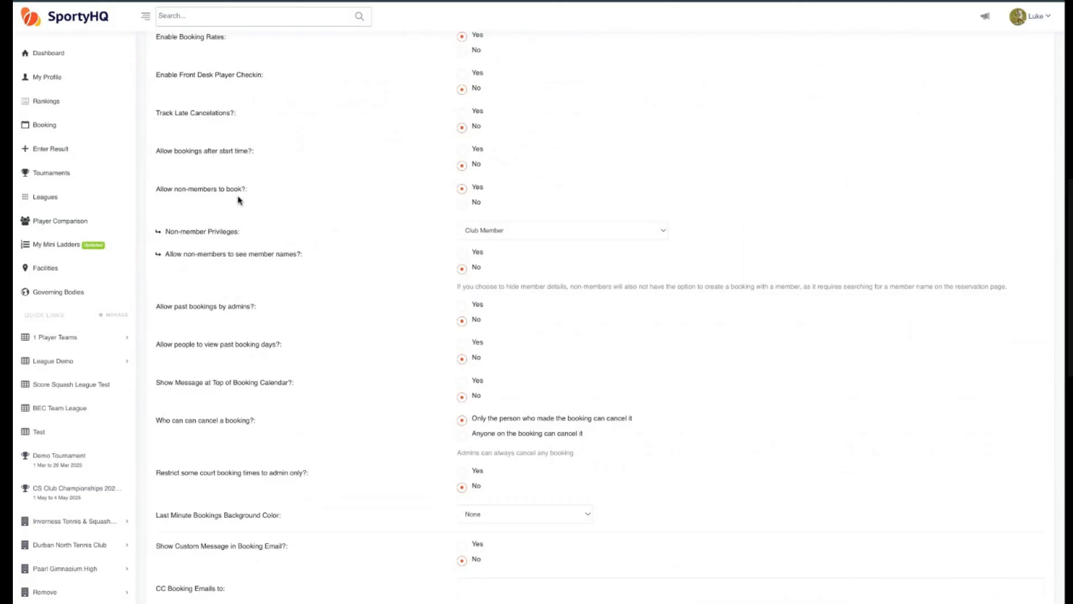
click(462, 204)
click(461, 189)
triple_click(166, 233)
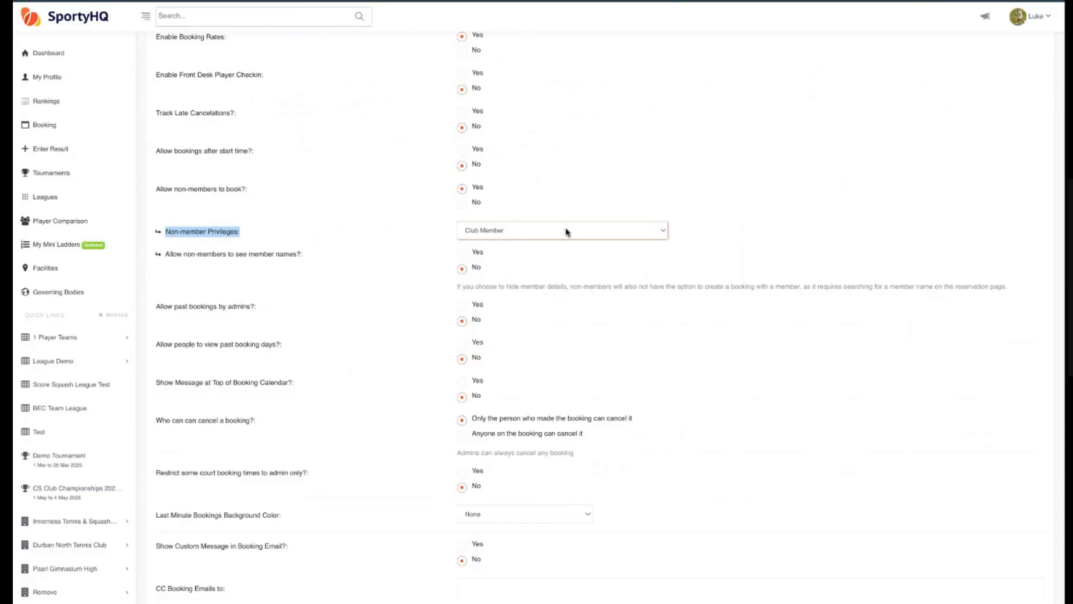
click(532, 243)
click(461, 254)
Review the remaining general booking options, including past bookings, the calendar message, cancellation rights, admin-only times and booking emails
scroll(306, 340, down, 2)
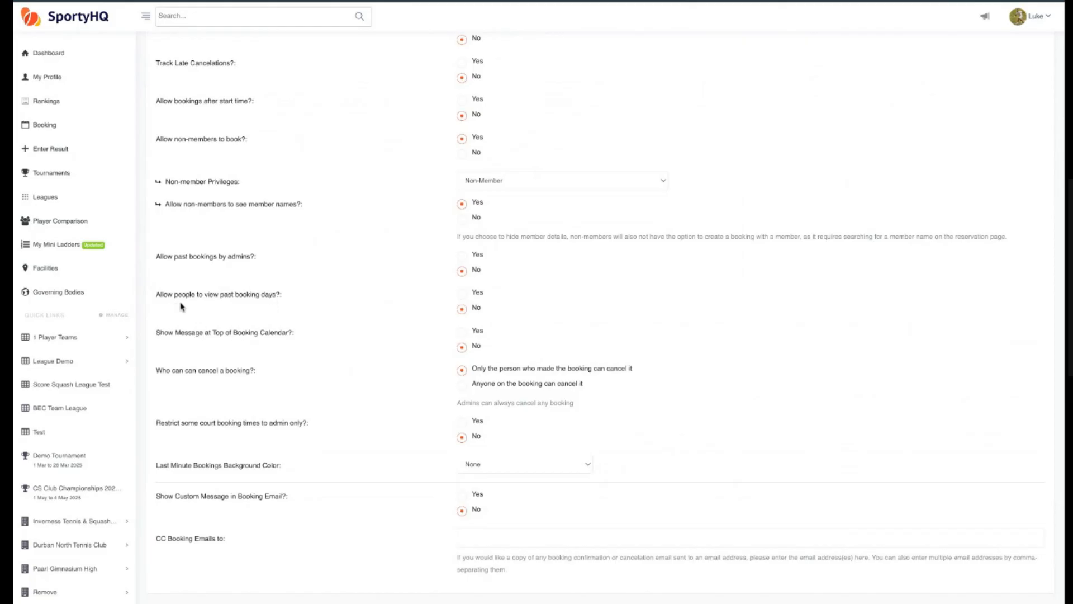
scroll(261, 307, down, 2)
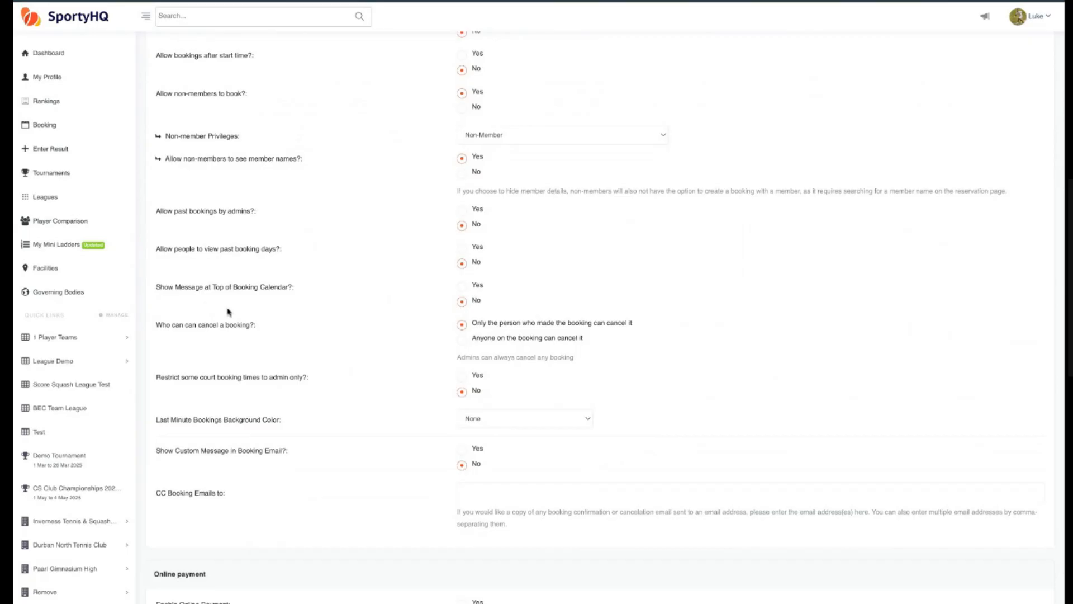
drag(151, 287, 294, 287)
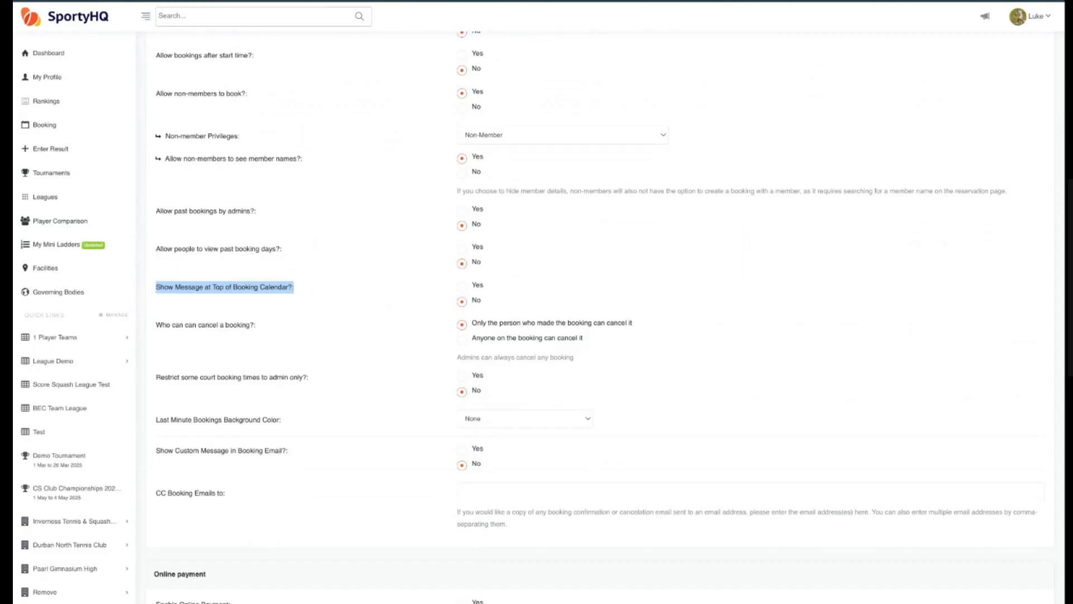
scroll(346, 324, down, 1)
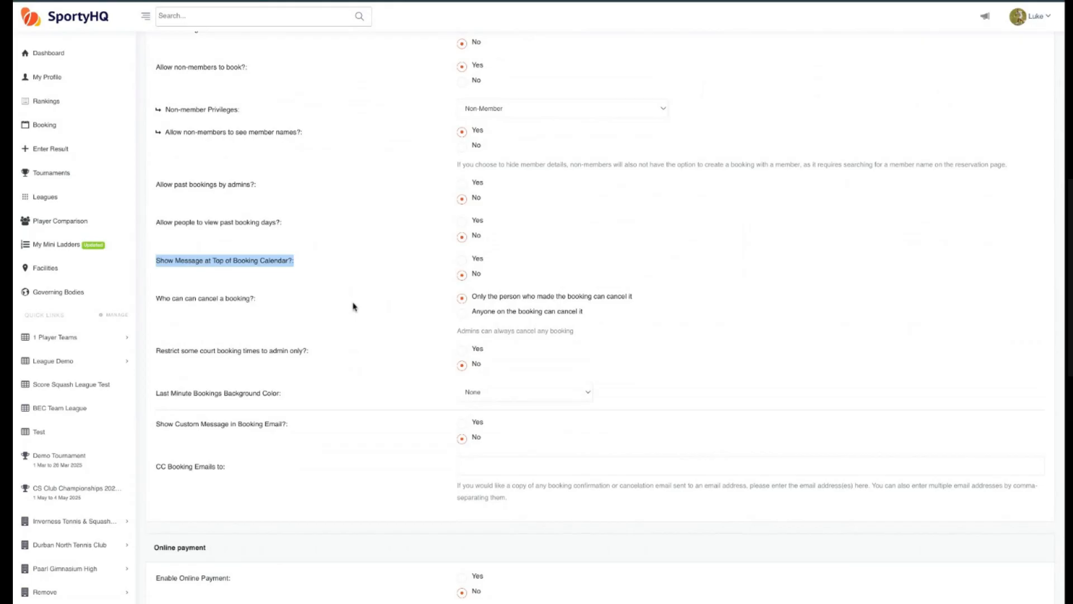
scroll(353, 307, down, 1)
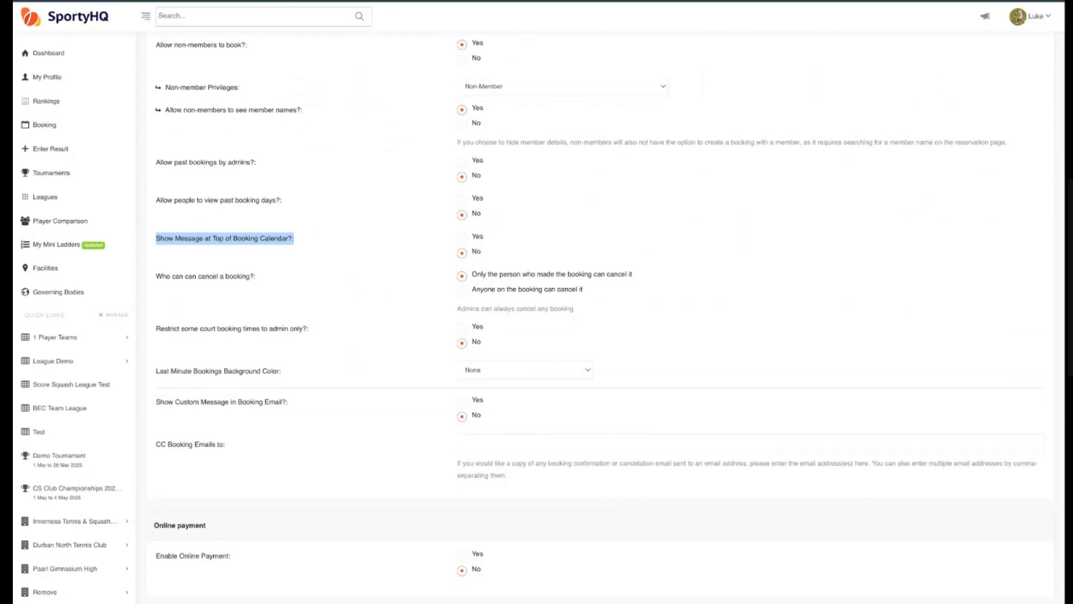
scroll(319, 313, down, 2)
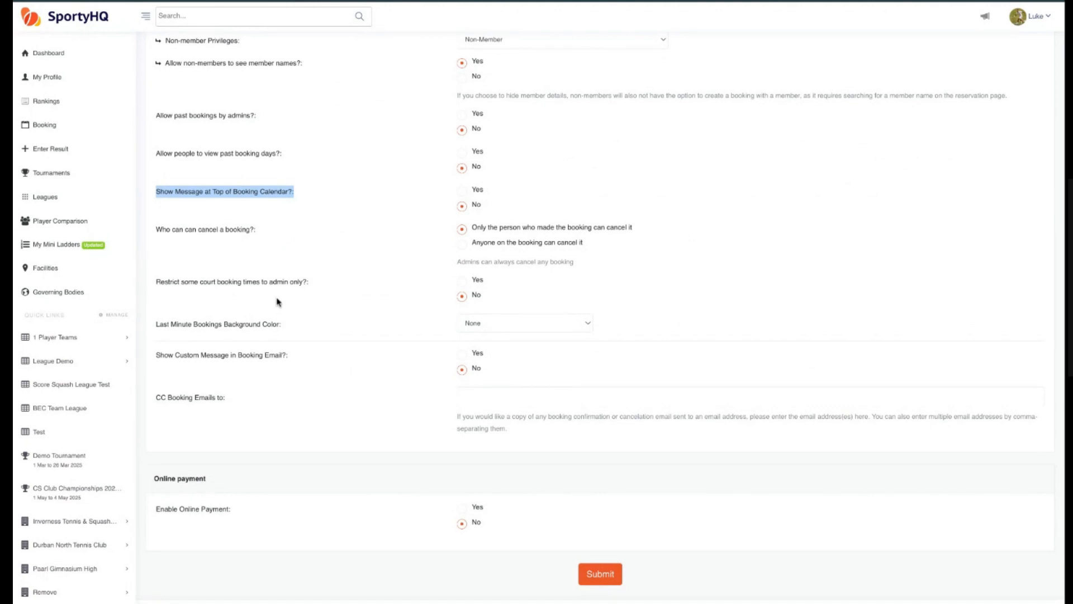
scroll(278, 302, down, 1)
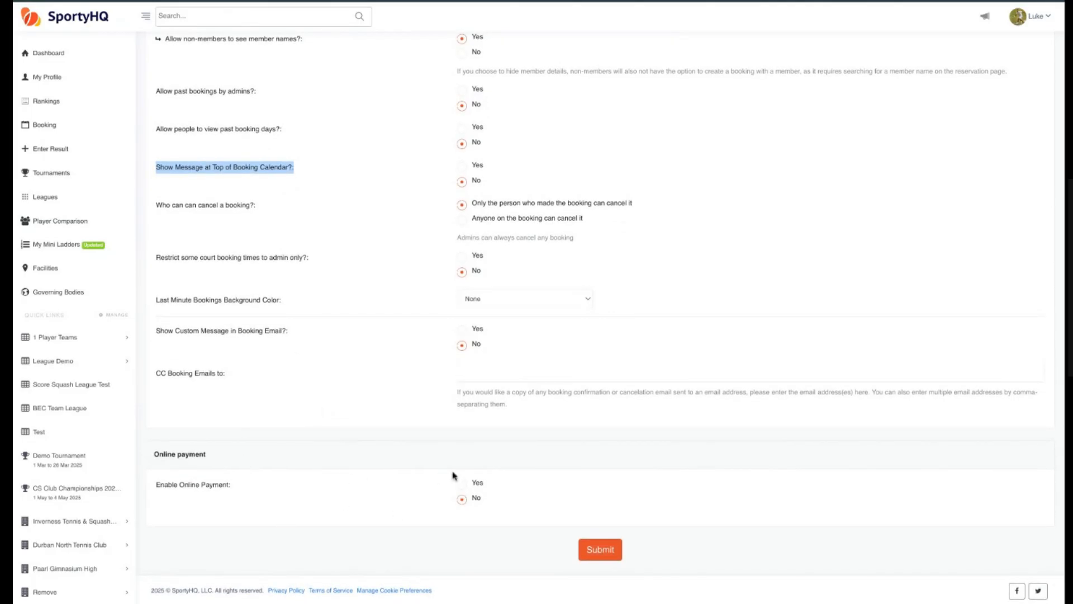
Enable online payment and fee sharing, set members not to share guest fees, and submit the booking setup
click(461, 484)
scroll(346, 434, down, 1)
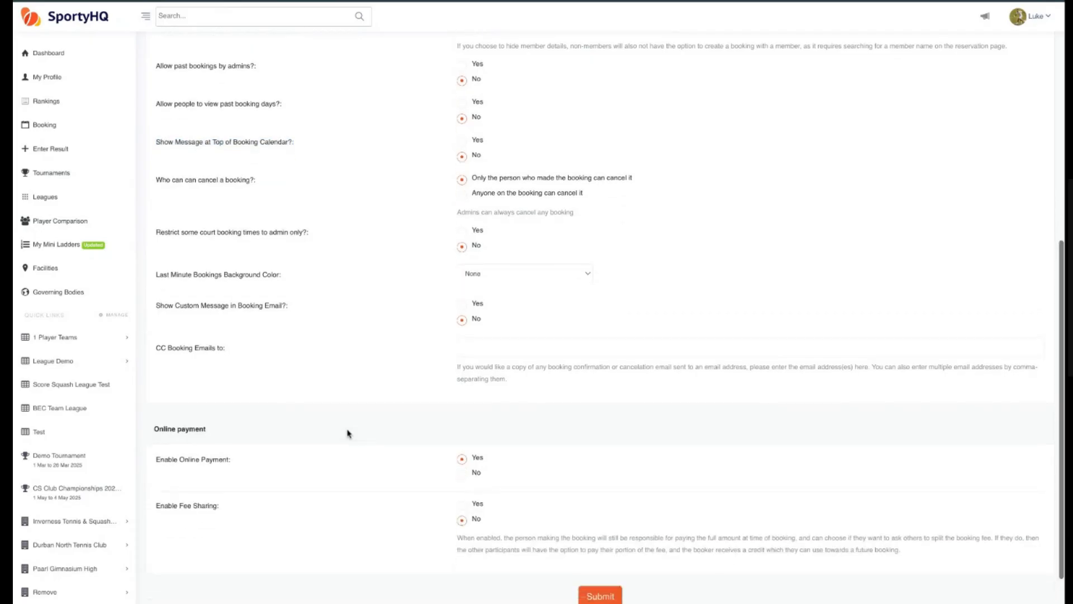
scroll(346, 434, down, 1)
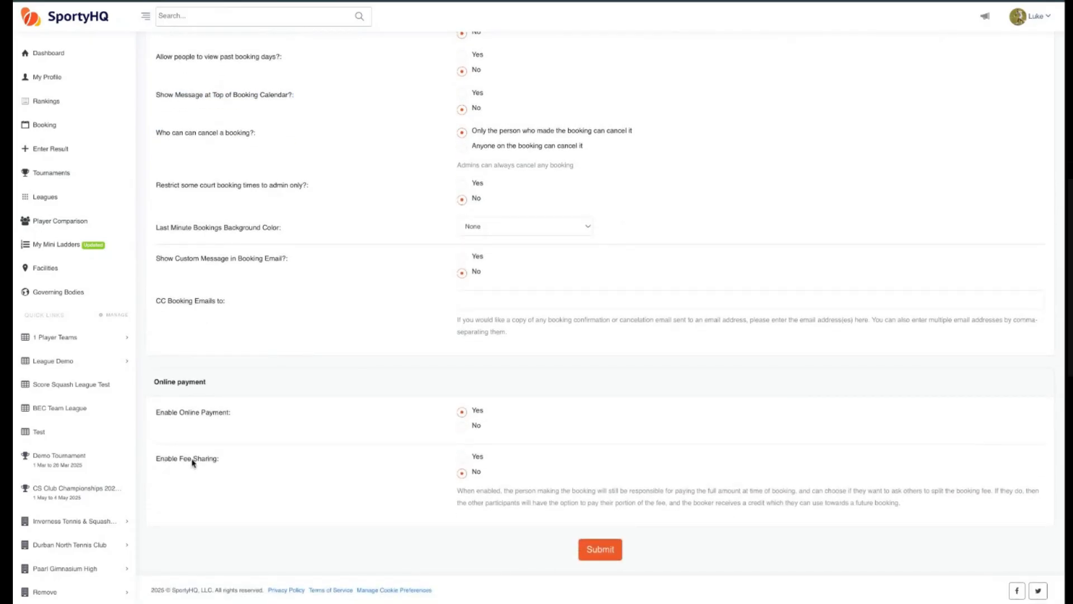
click(463, 459)
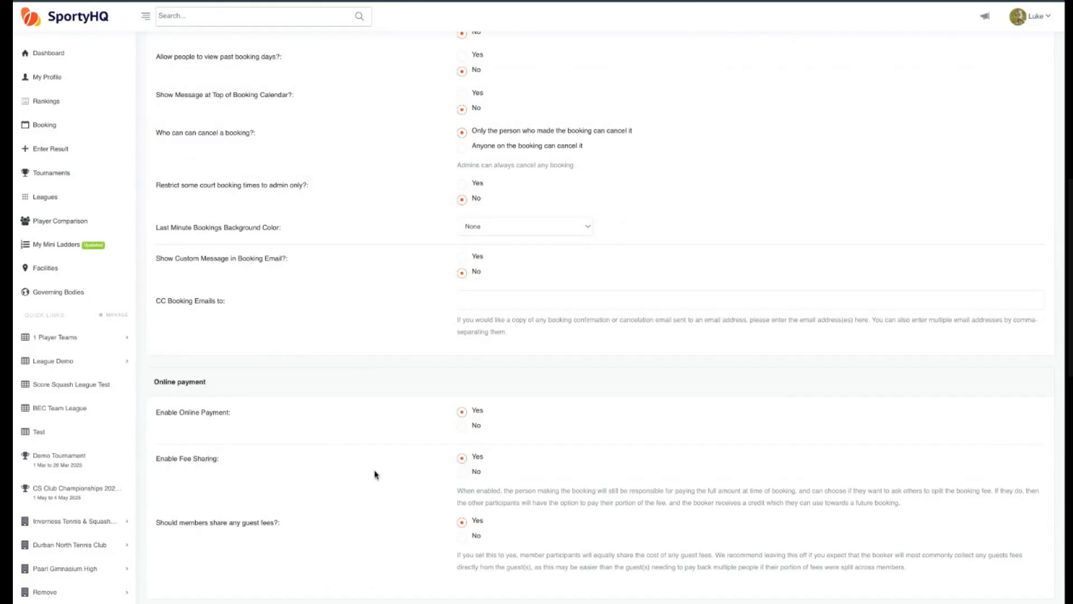
scroll(375, 474, down, 2)
click(461, 464)
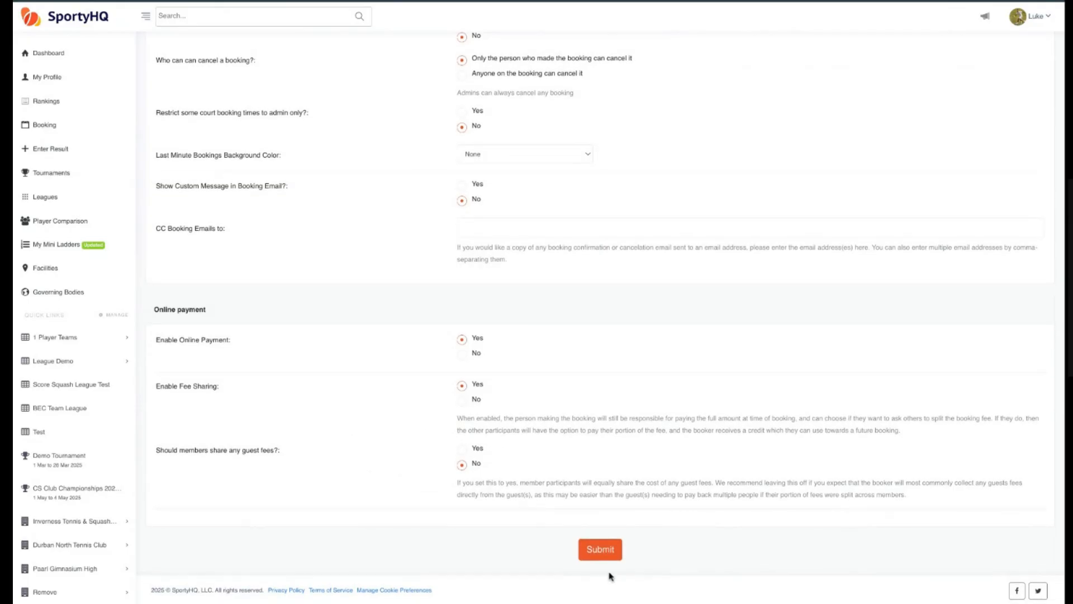
click(602, 550)
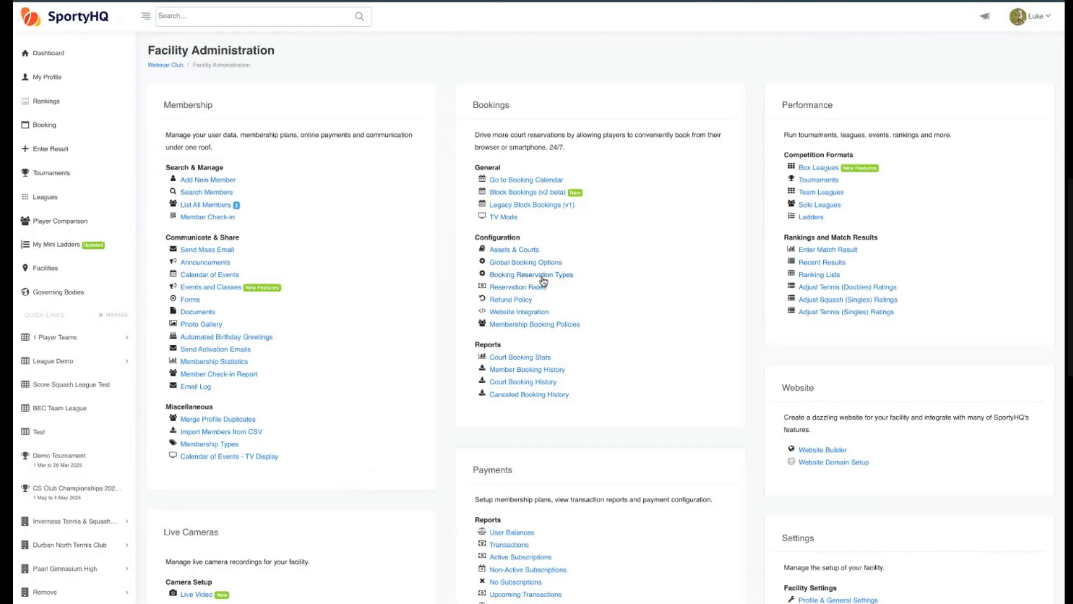
Review the booking reservation types and examine the booking expiry options of the Still Looking for a Player type
click(532, 277)
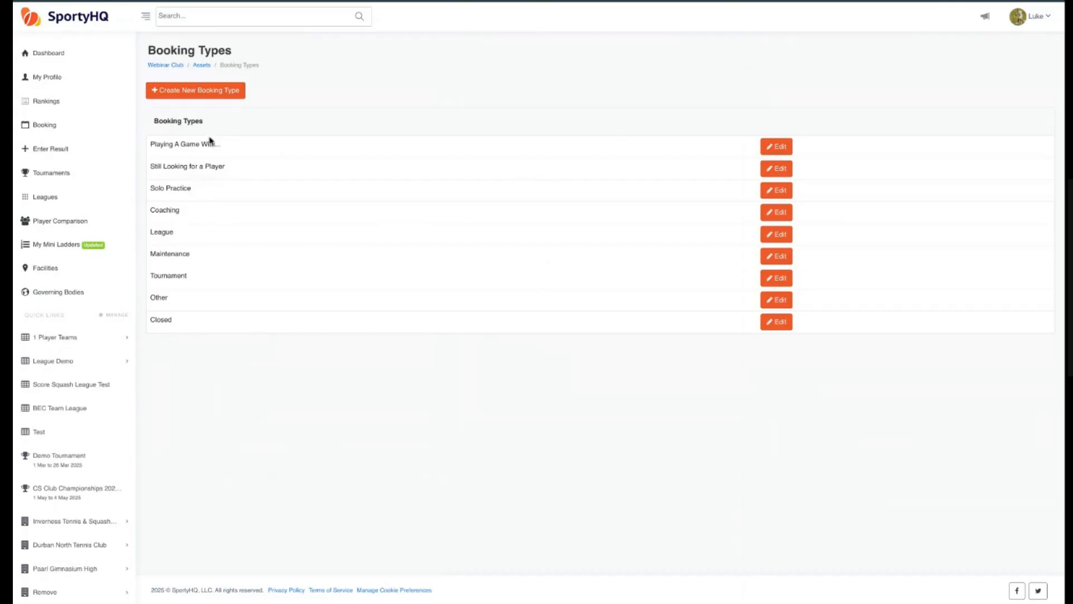
triple_click(229, 149)
click(273, 177)
click(761, 169)
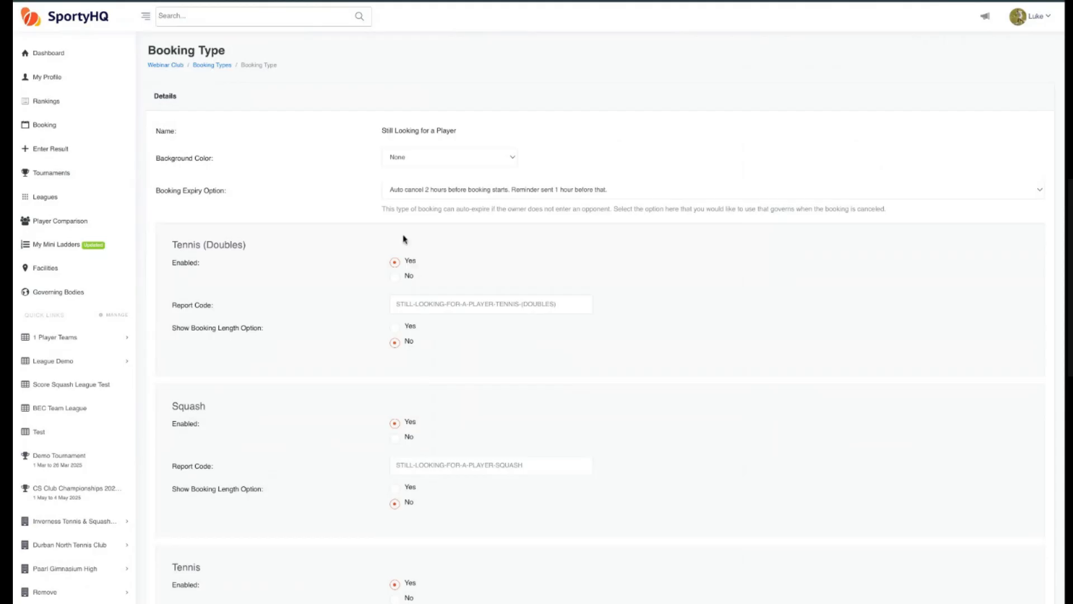
click(409, 194)
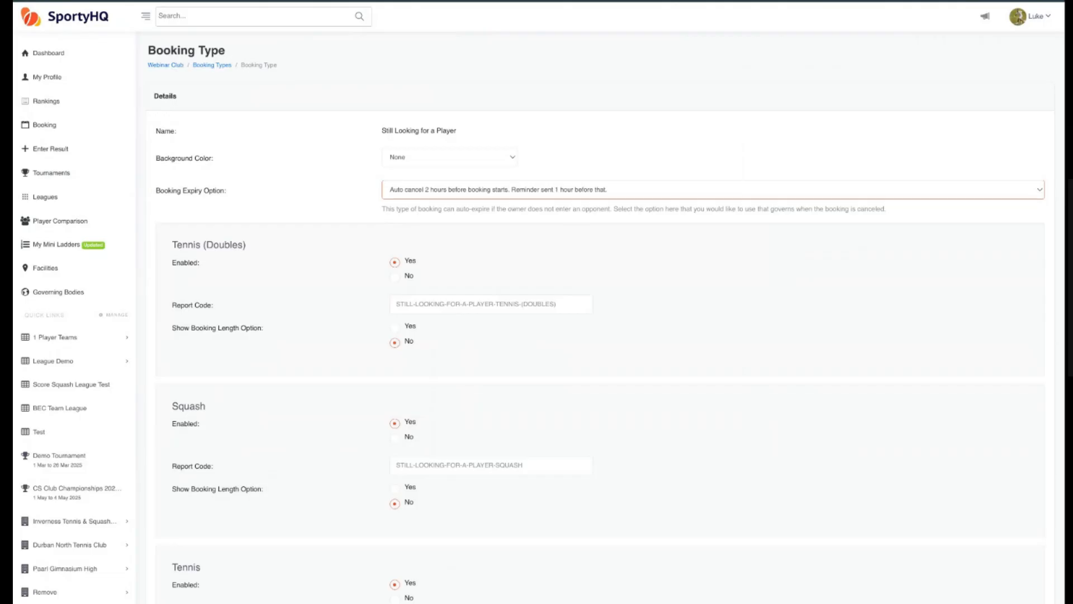
click(299, 209)
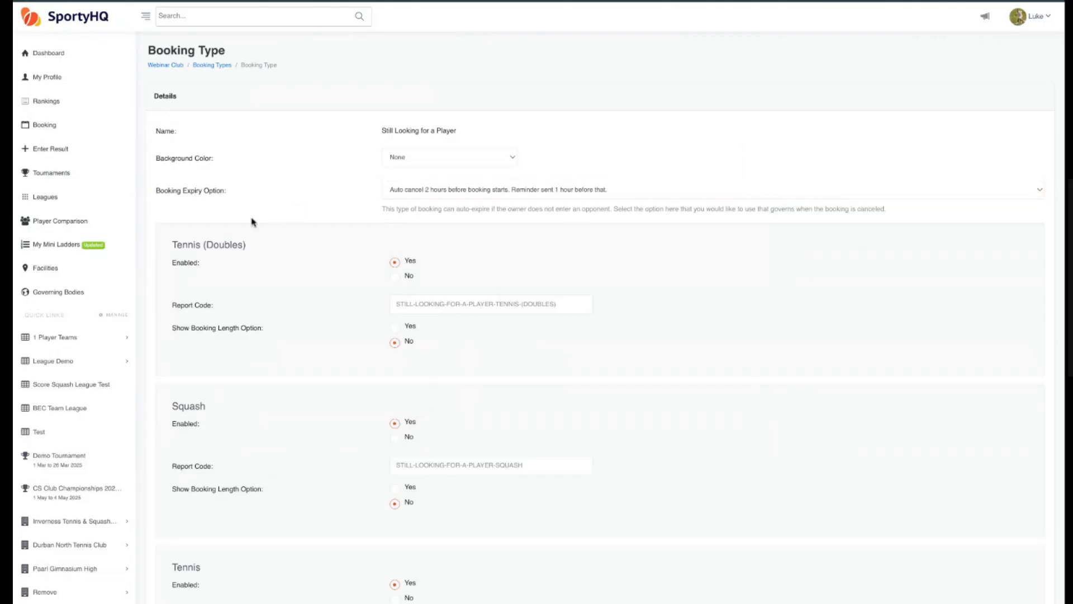
Disable the Still Looking for a Player booking type for Tennis (Doubles), Squash and Tennis, and submit it
scroll(223, 156, down, 1)
triple_click(169, 200)
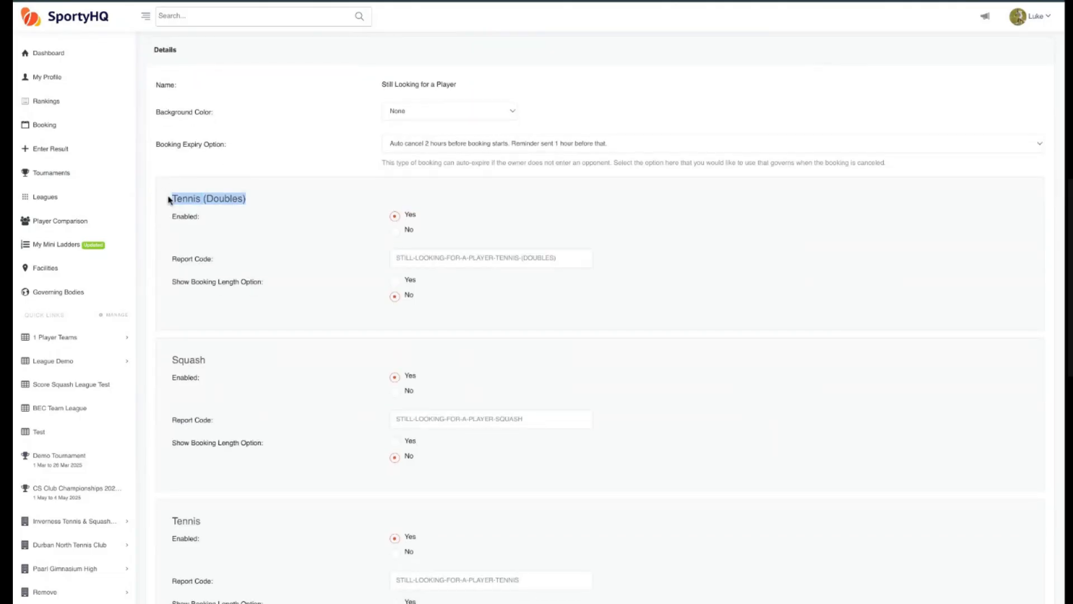
triple_click(169, 360)
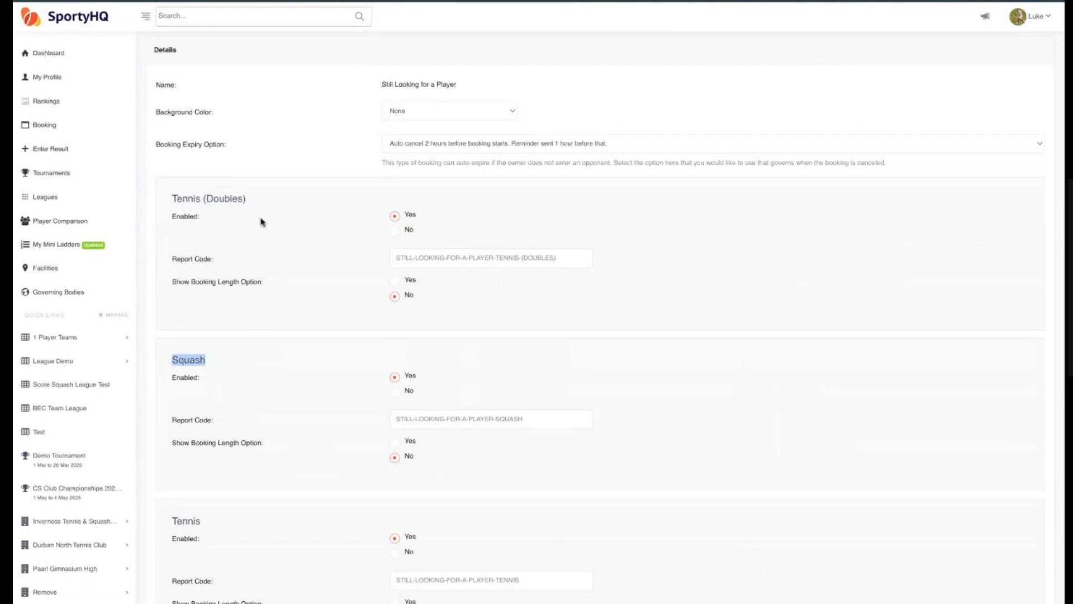
triple_click(180, 217)
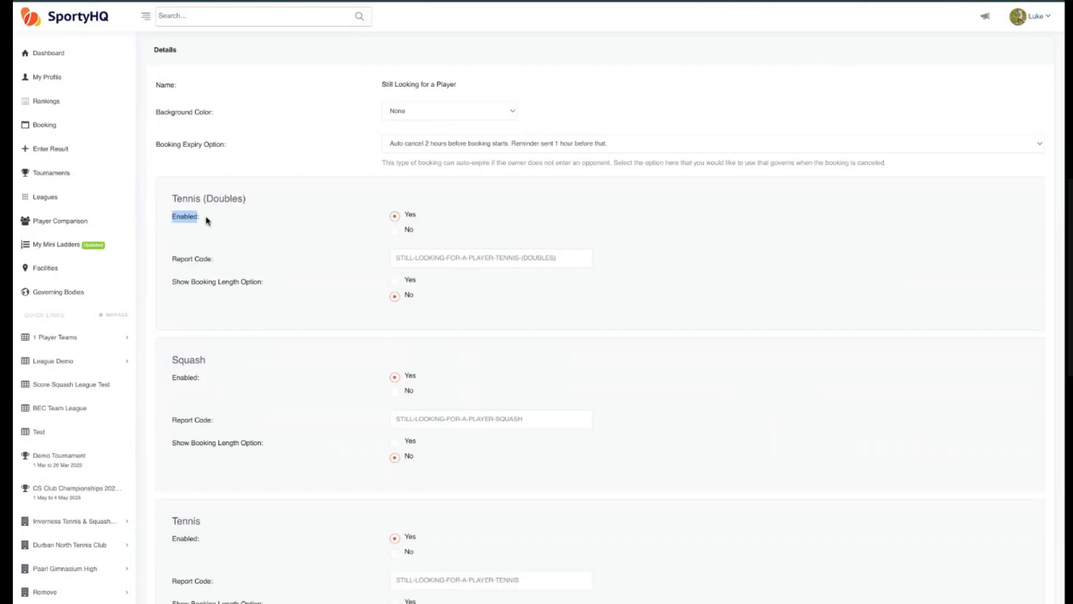
click(395, 232)
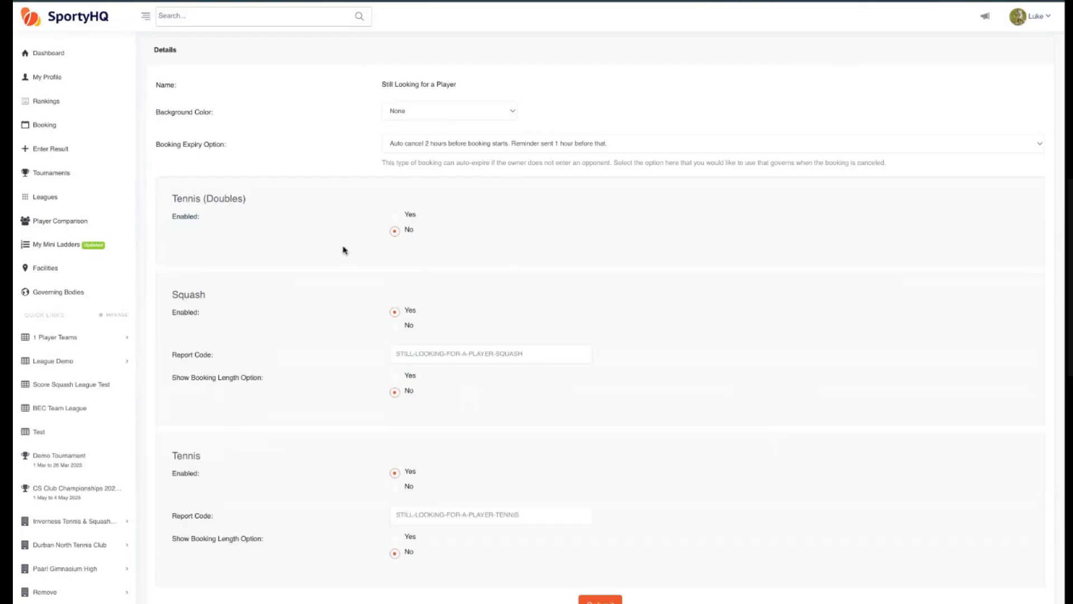
scroll(391, 269, down, 3)
click(395, 252)
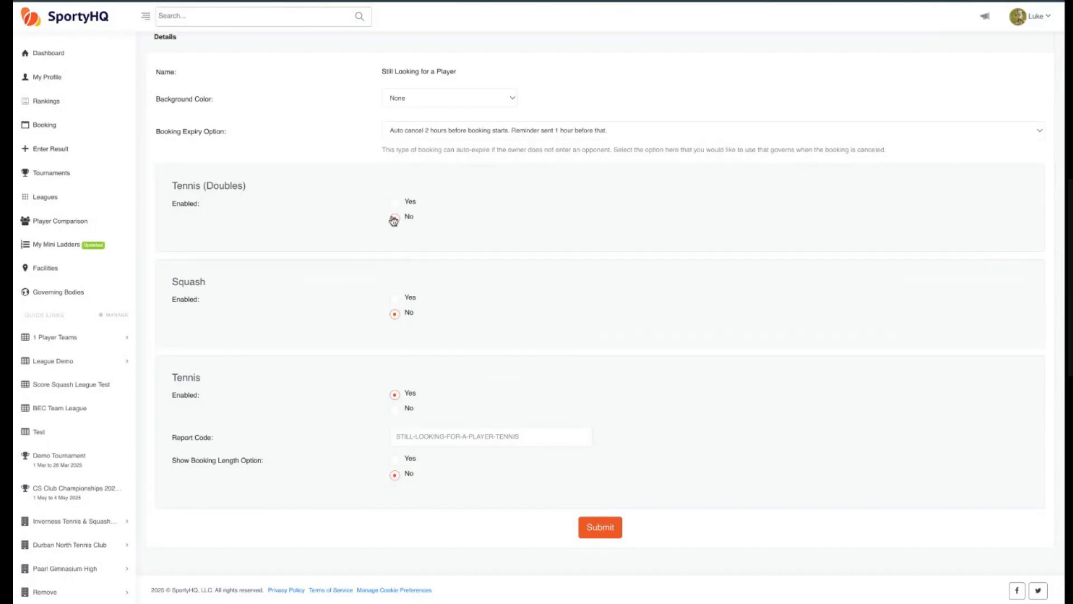
click(395, 411)
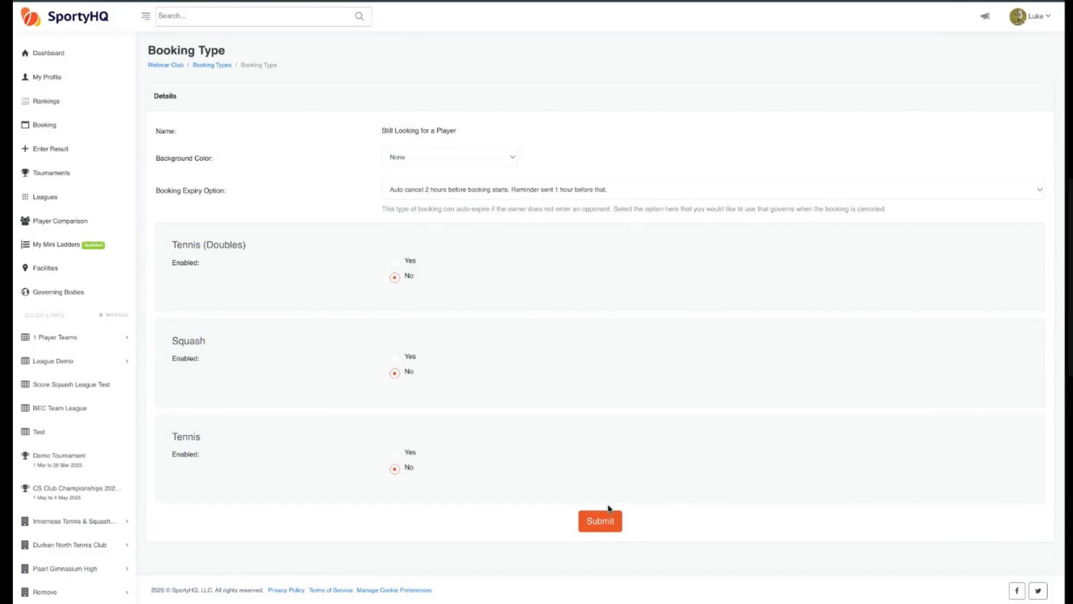
click(608, 521)
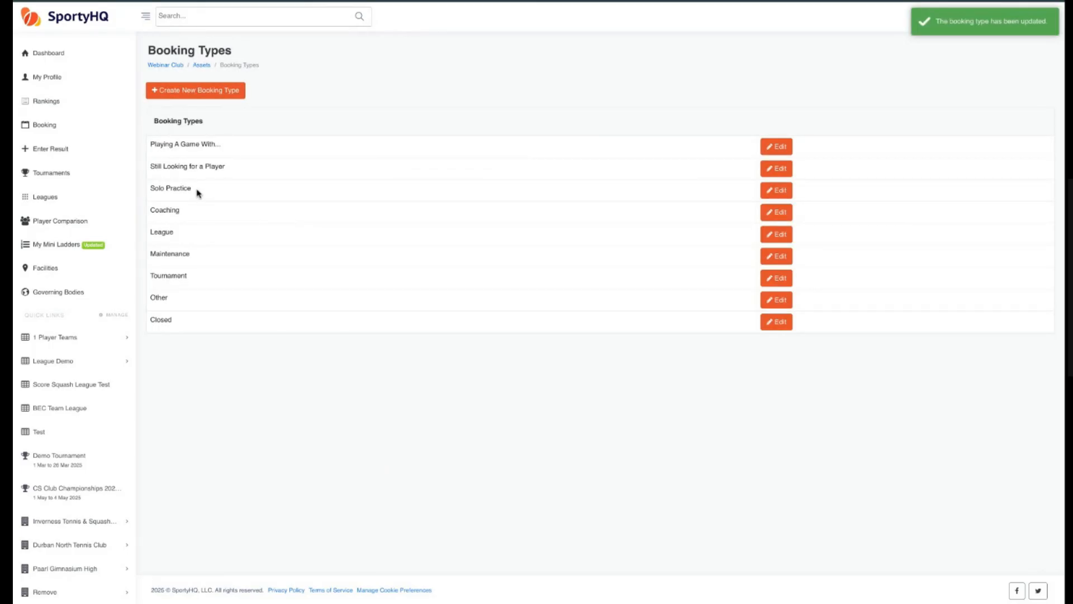
Edit the Solo Practice booking type, disabling it for Tennis (Doubles) and Tennis
click(777, 191)
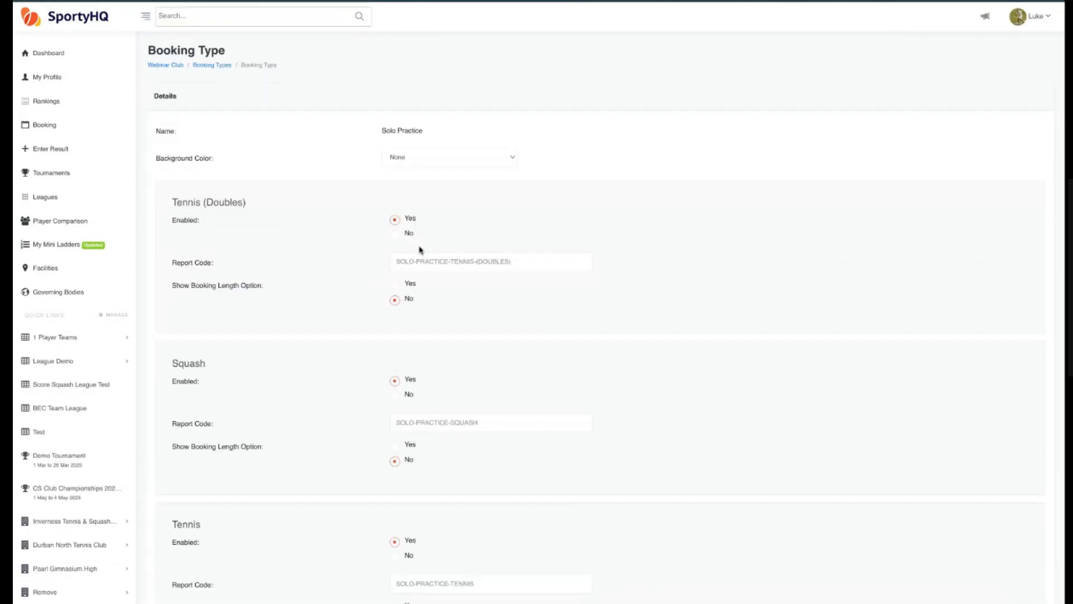
click(395, 233)
scroll(397, 439, down, 1)
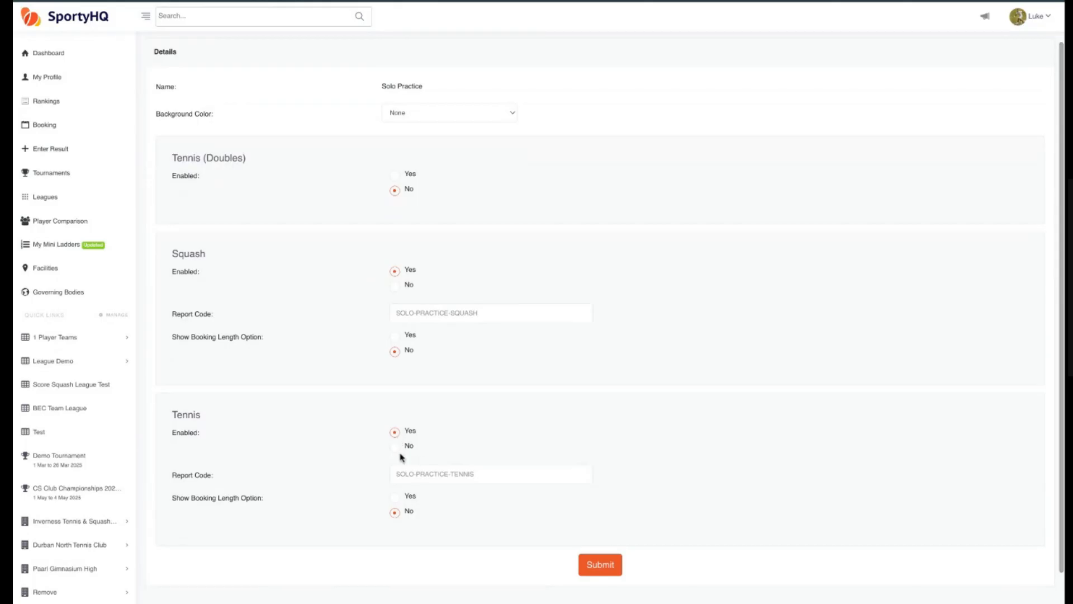
click(396, 447)
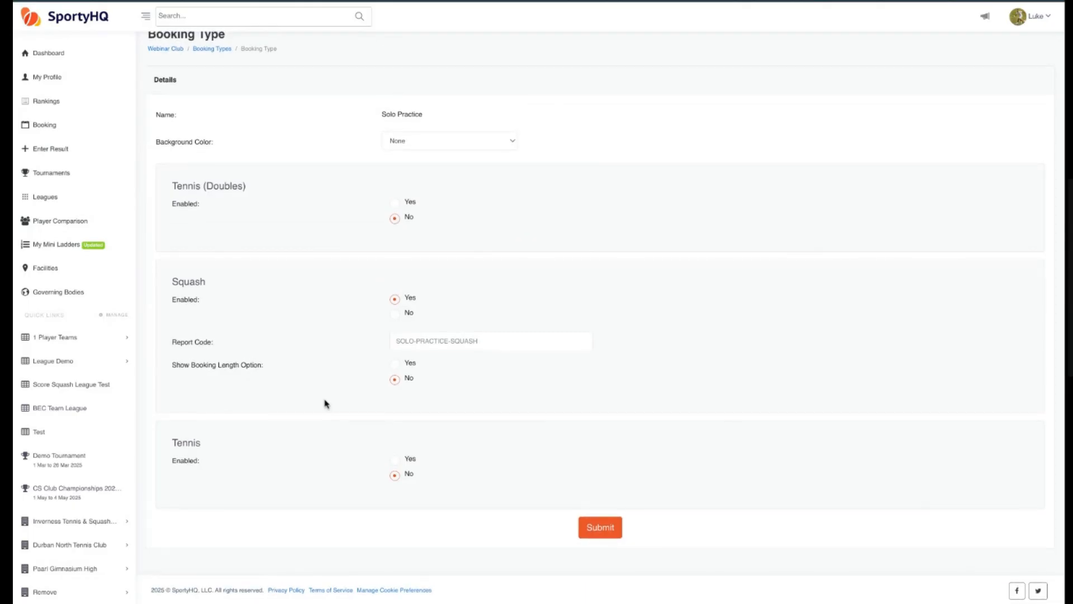
Show the booking length option for Squash solo practice with a maximum of 90 minutes, and submit the booking type
double_click(400, 366)
click(396, 364)
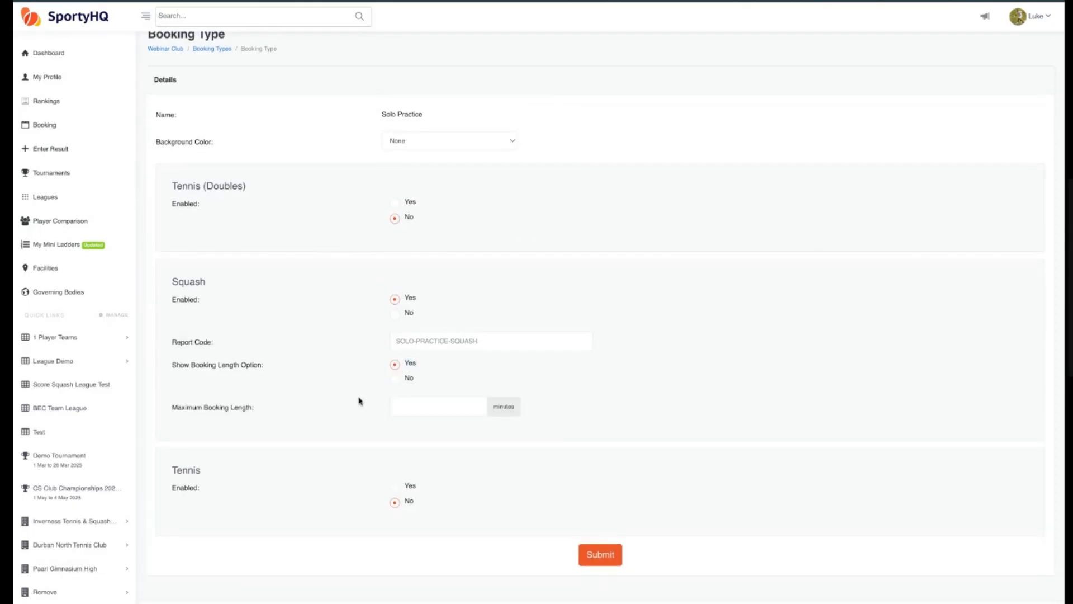
click(416, 404)
text(90)
click(311, 352)
double_click(412, 405)
scroll(503, 470, down, 2)
click(600, 528)
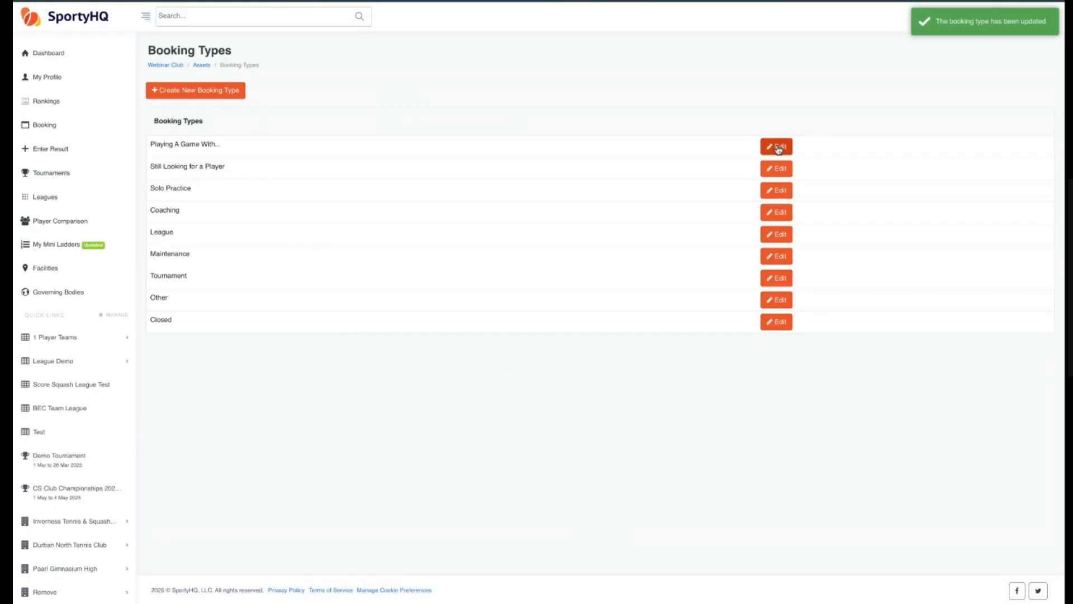
In the Playing A Game With... booking type, show the Tennis (Doubles) booking length option with a 120-minute maximum
click(777, 148)
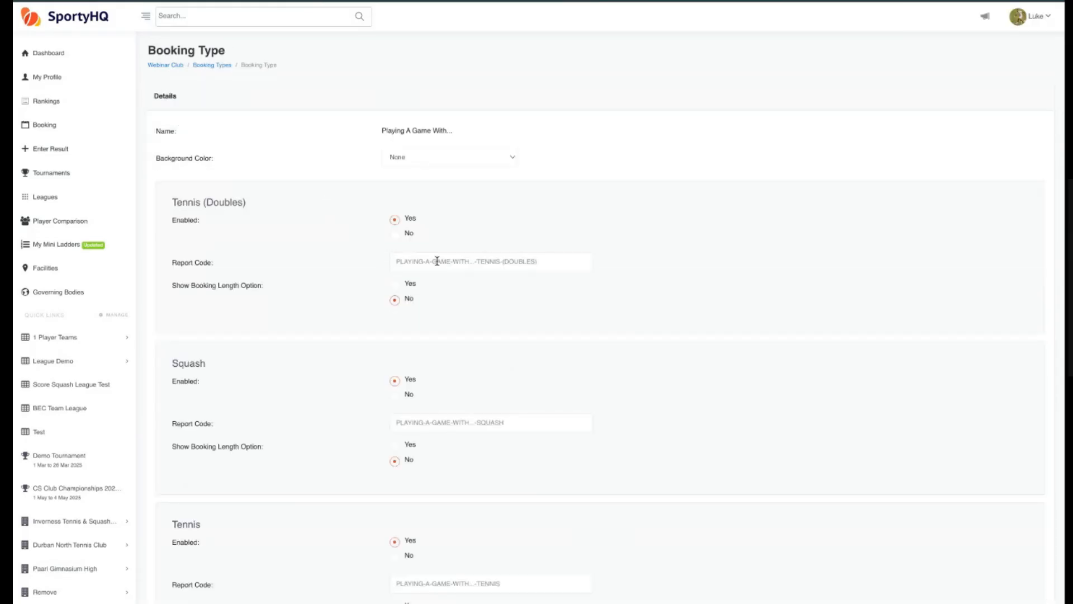
scroll(368, 310, down, 1)
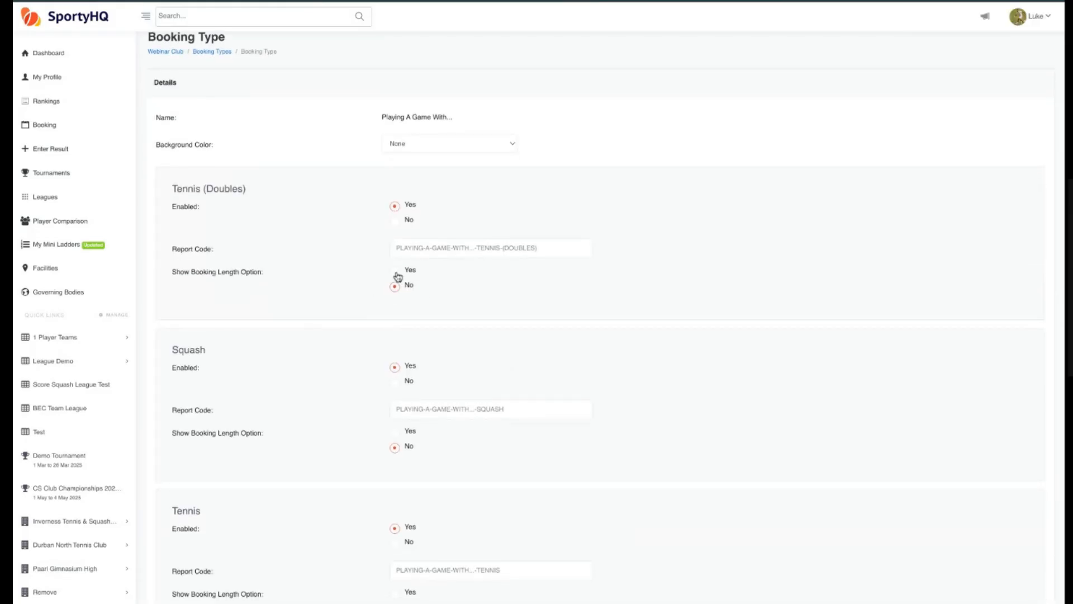
click(397, 273)
click(428, 316)
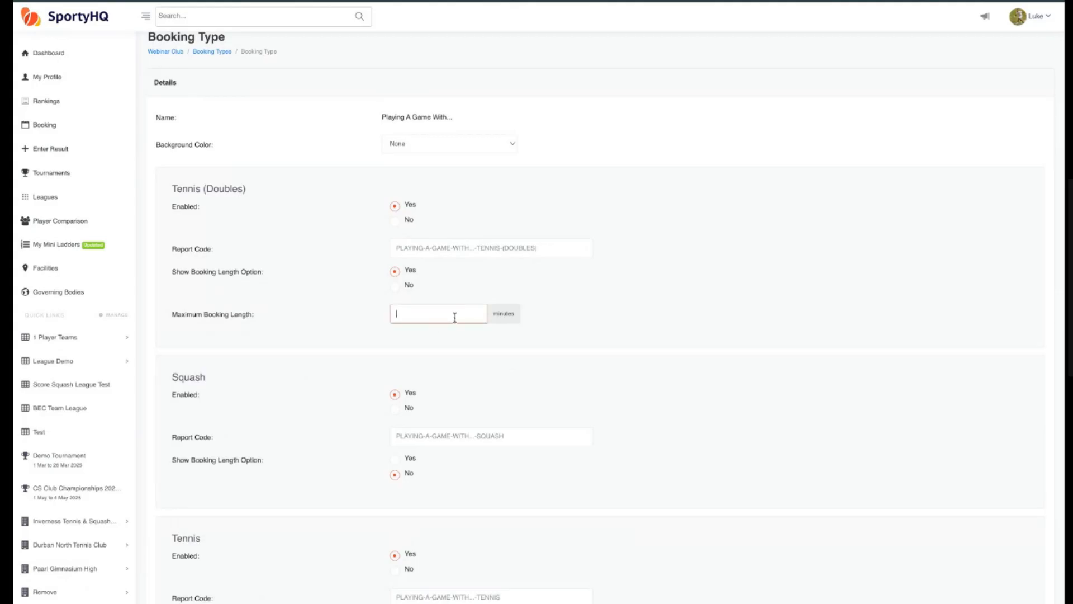
text(120)
Show the booking length option for Squash games and set its maximum booking length to 90 minutes
scroll(386, 386, down, 2)
click(396, 379)
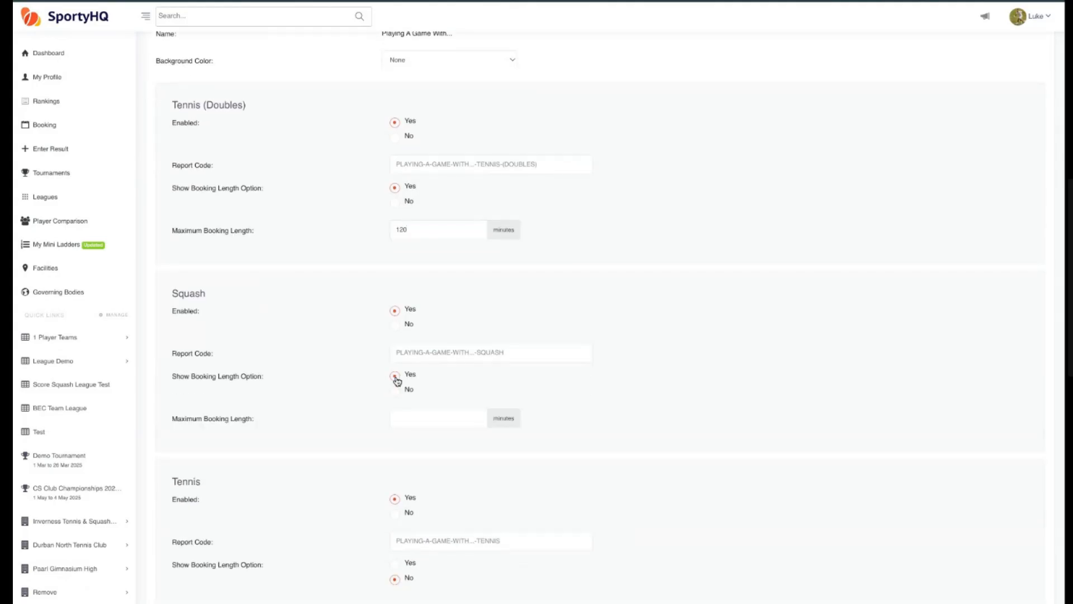
click(426, 416)
text(90)
Show the booking length option for Tennis games with a 120-minute maximum, and submit the booking type
scroll(377, 419, down, 2)
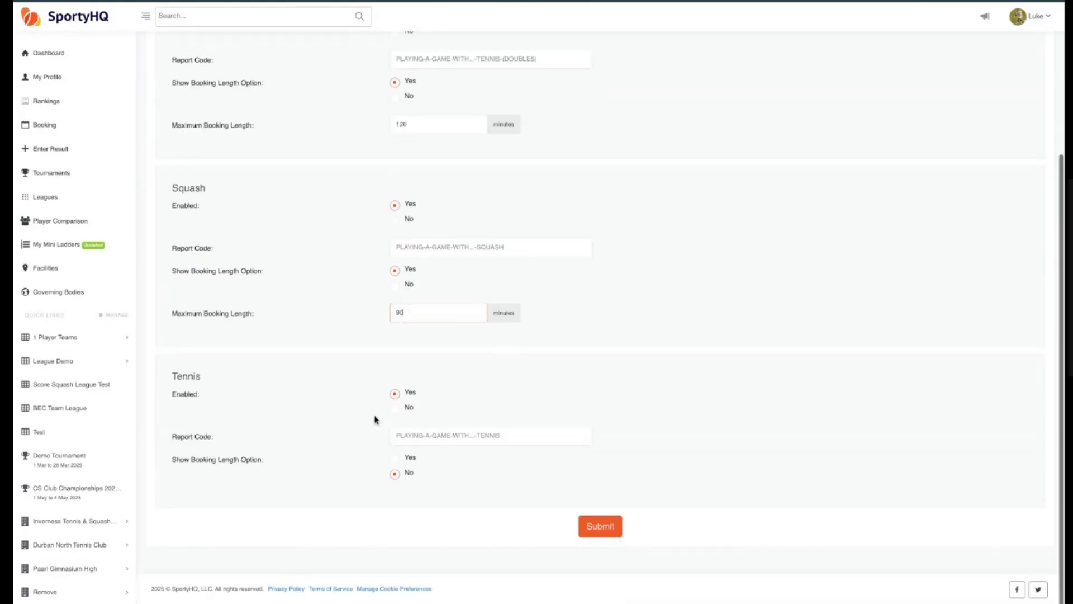
click(395, 461)
scroll(385, 461, down, 1)
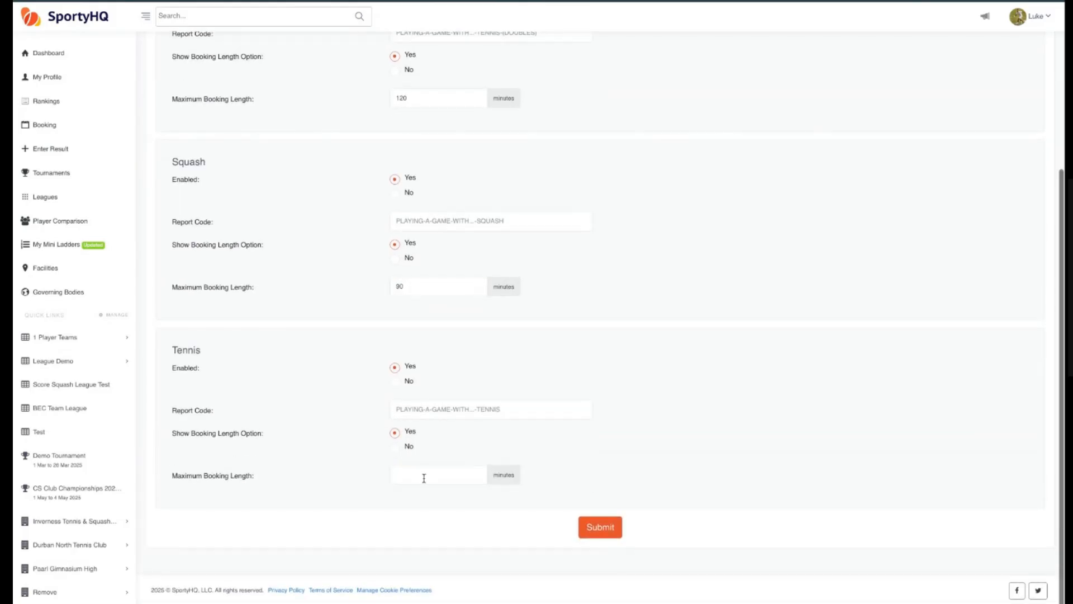
click(423, 475)
text(120)
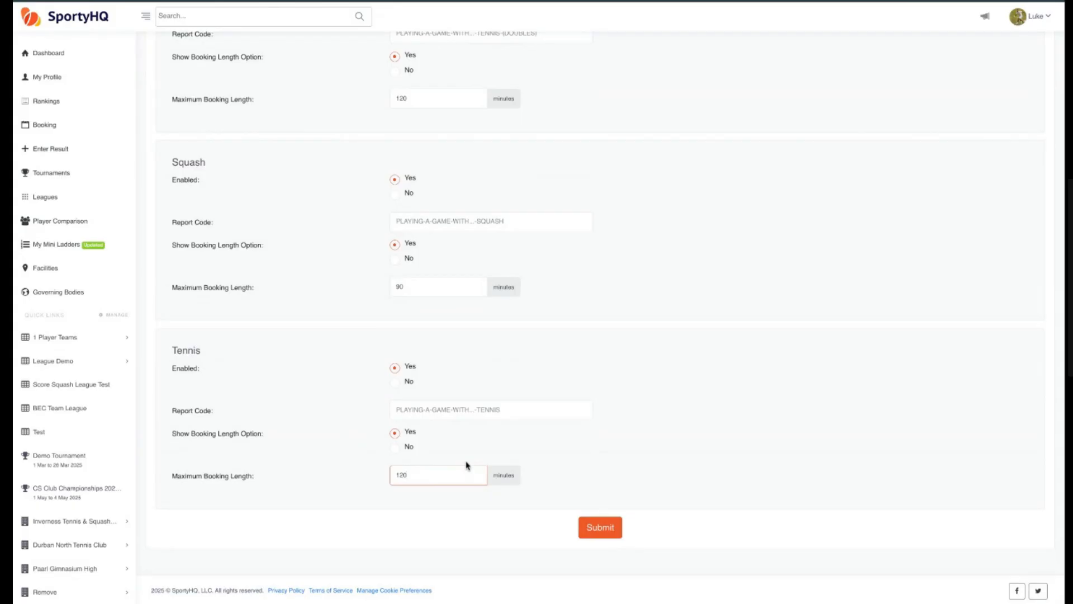
click(603, 527)
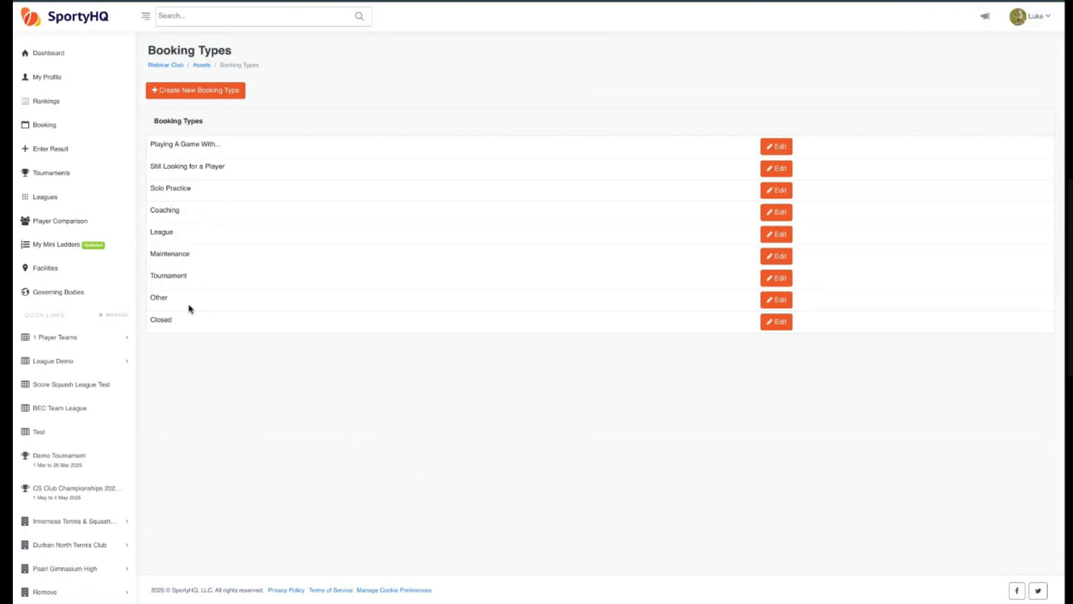
Draft a booking type "Playing a game with" that is not admin-only and captures Search For a User, and leave it unsaved
click(196, 92)
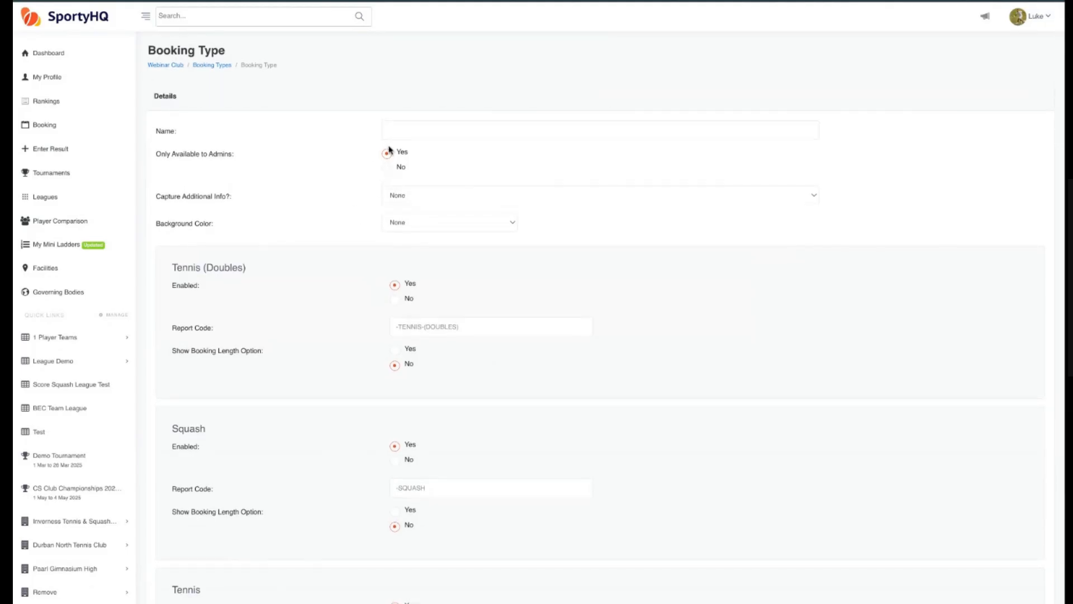
click(408, 133)
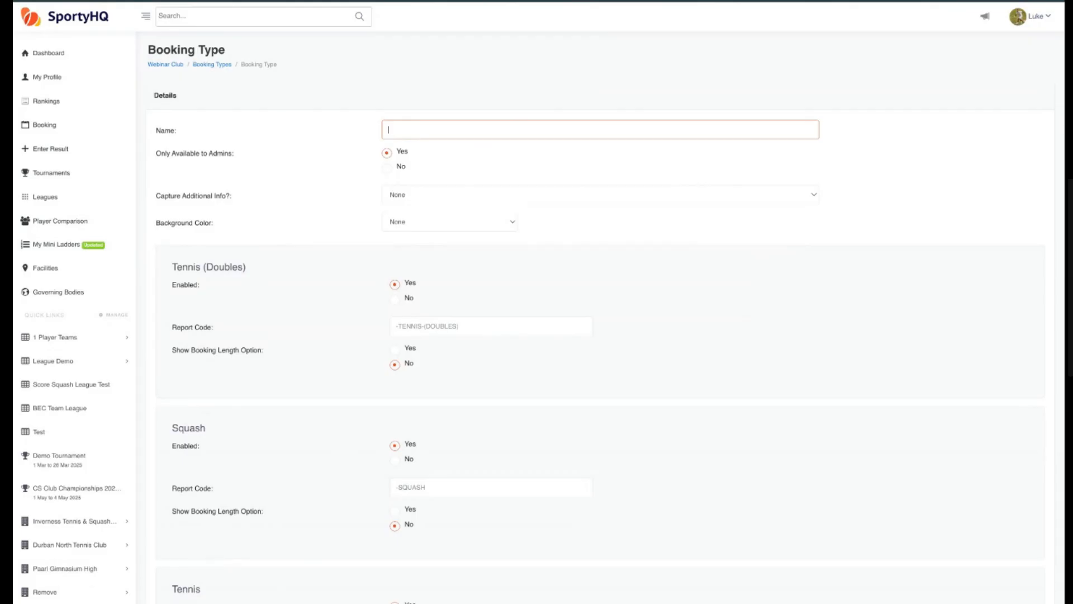
text(Playing a game with)
click(388, 168)
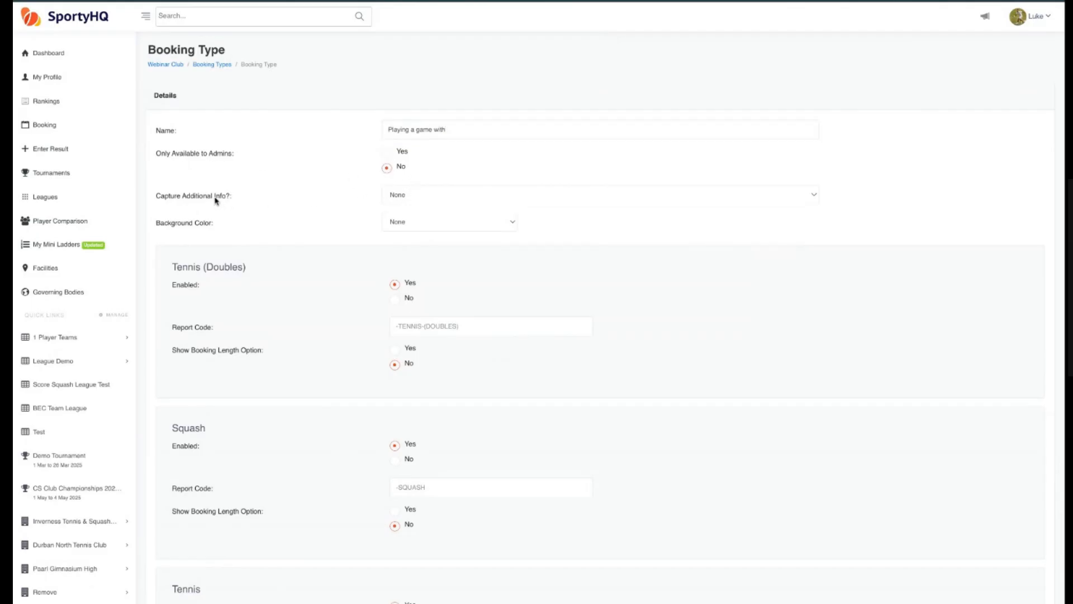
triple_click(156, 197)
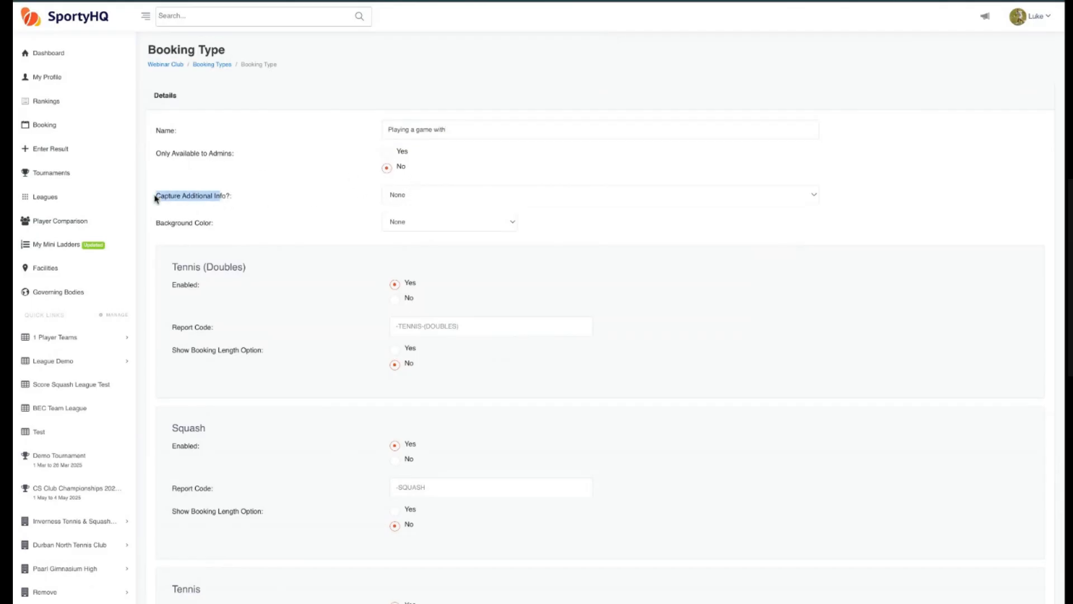
click(420, 200)
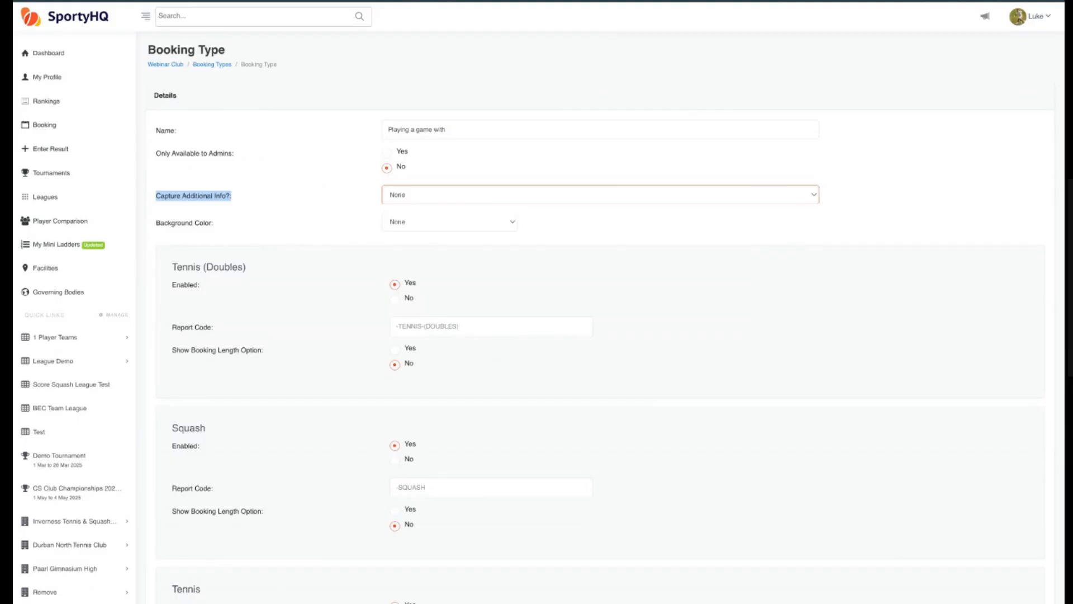
click(419, 213)
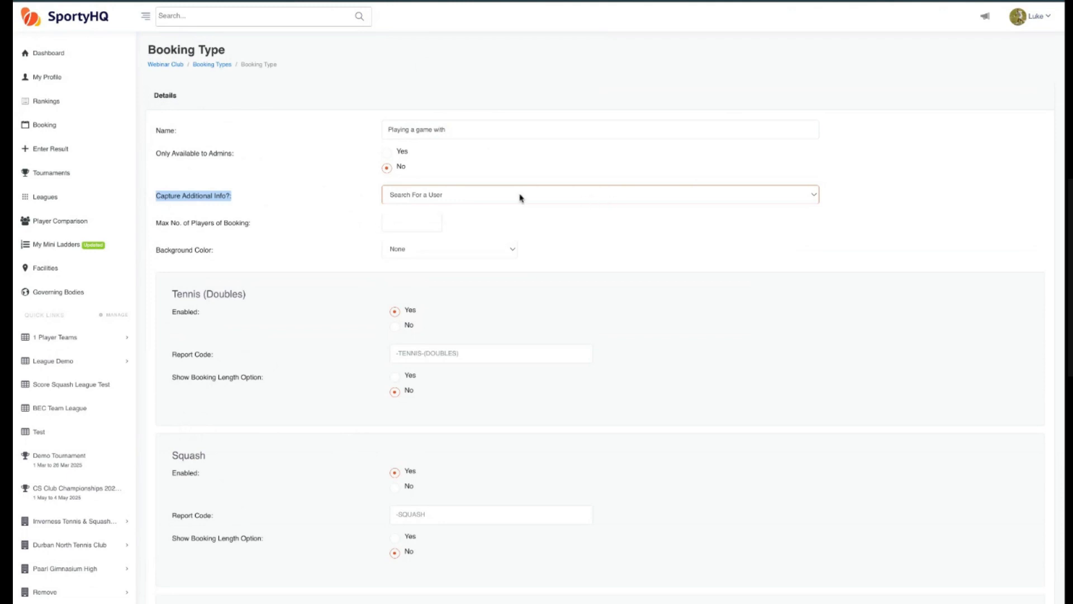
scroll(466, 137, down, 1)
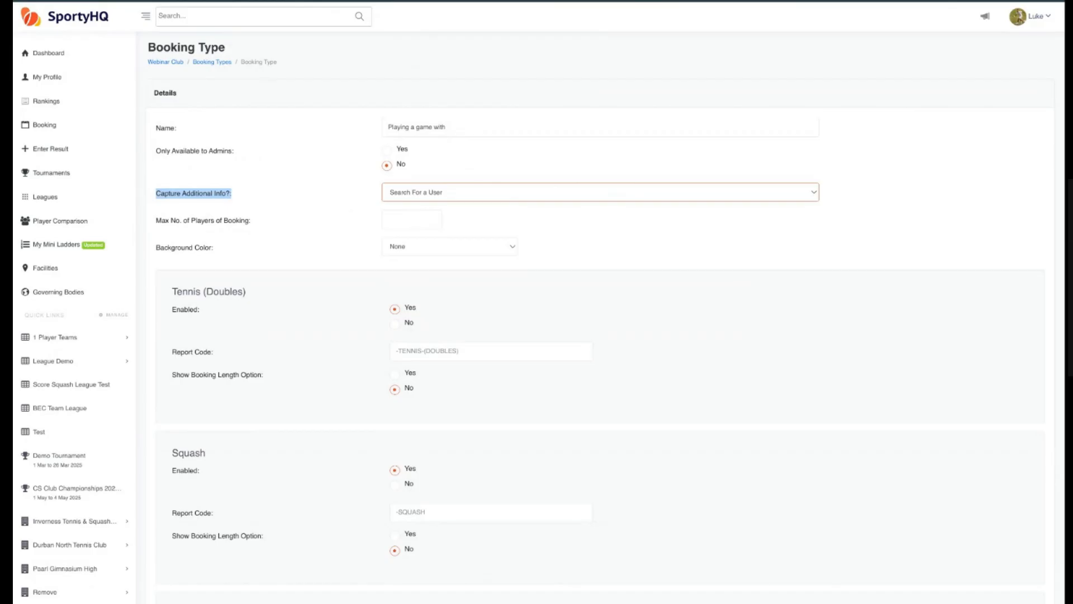
click(415, 169)
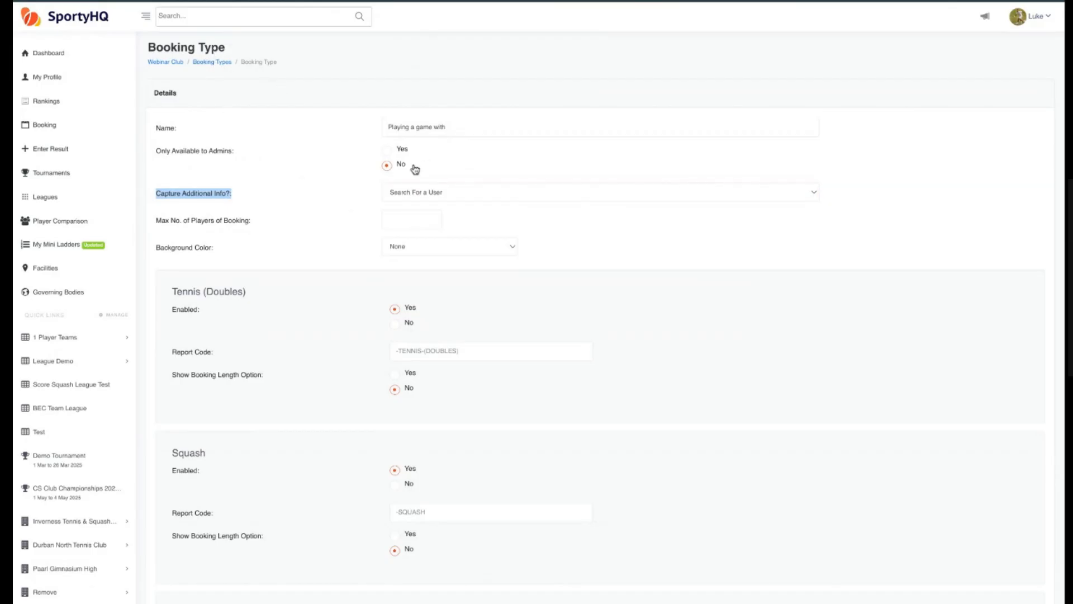
key(alt+Left)
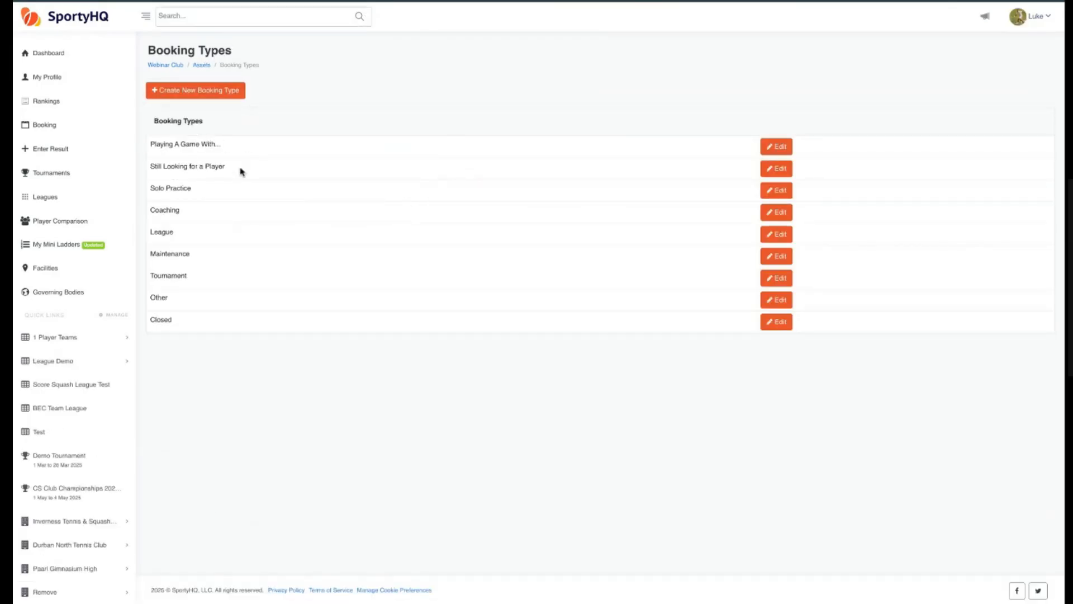
Review the listed booking types, from Playing A Game With... to Solo Practice, then League and Maintenance
drag(149, 143, 203, 192)
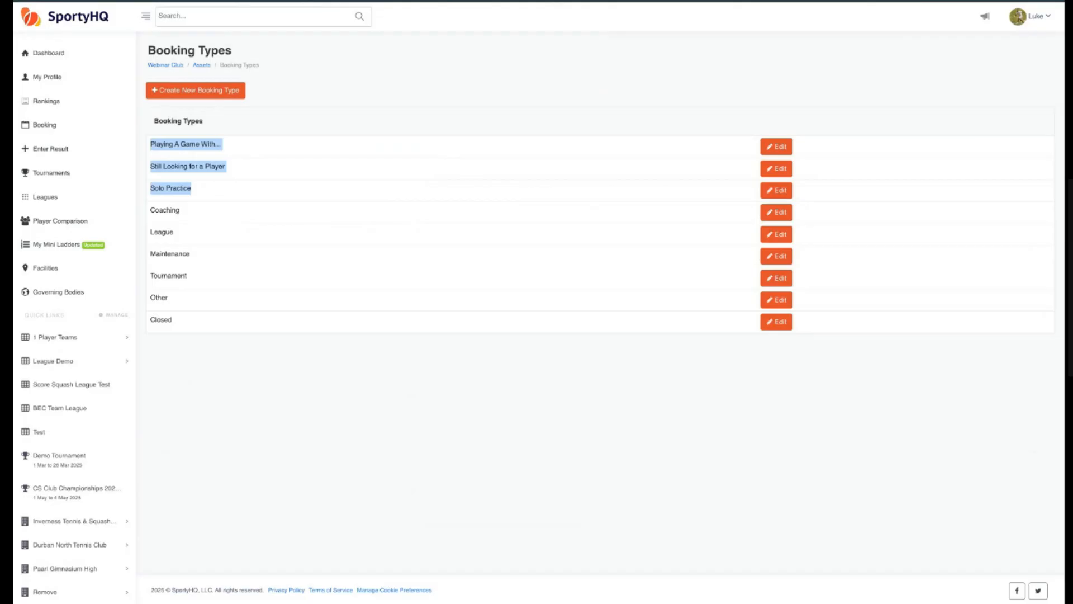
click(207, 233)
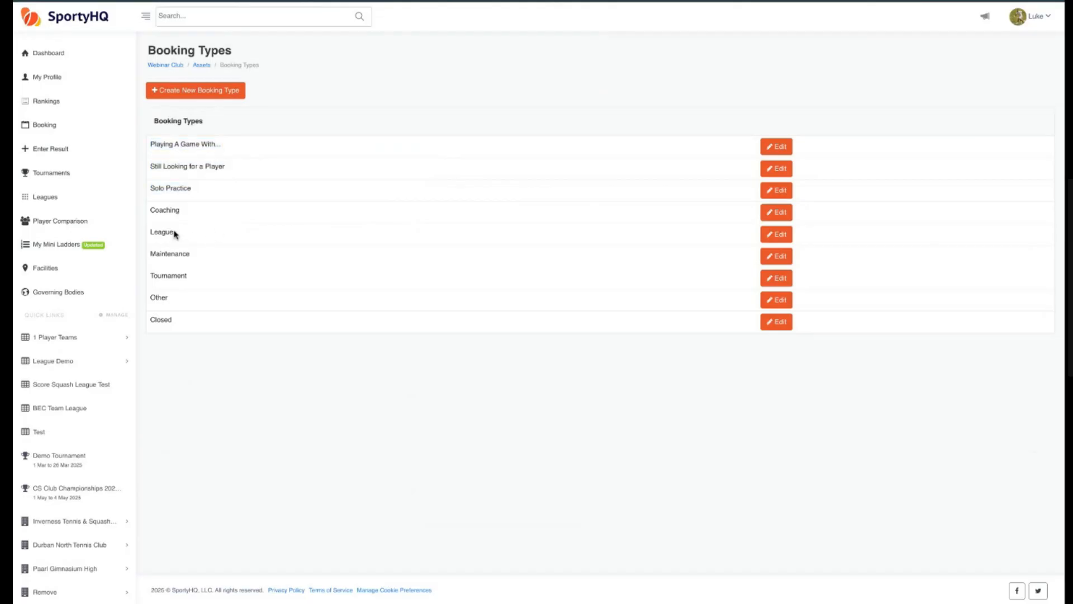
drag(154, 232, 177, 230)
double_click(193, 255)
Start creating a new booking rate from the facility's reservation rates
click(206, 66)
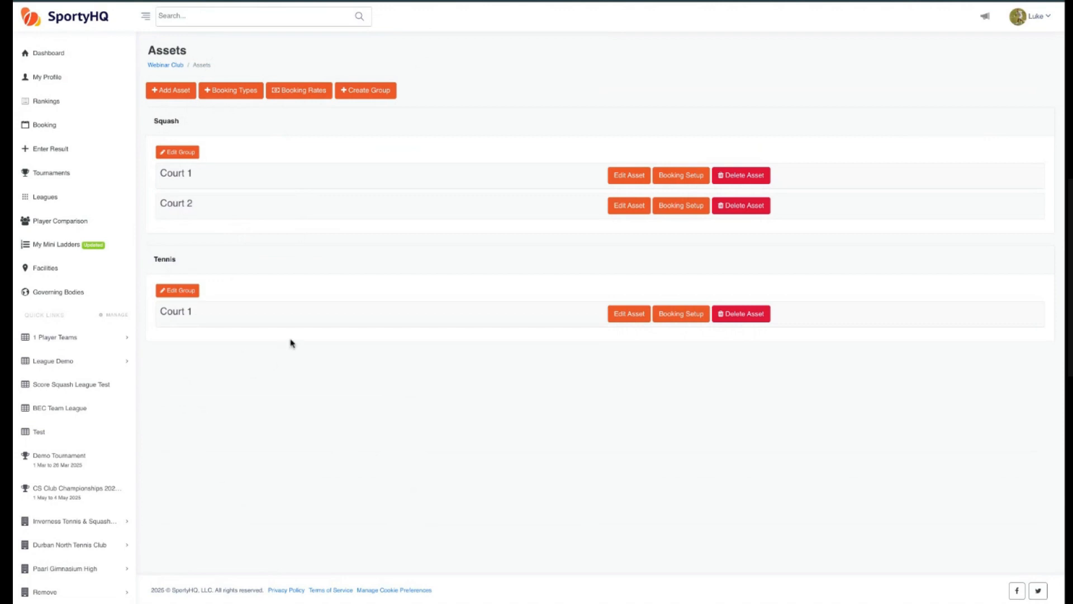
click(167, 65)
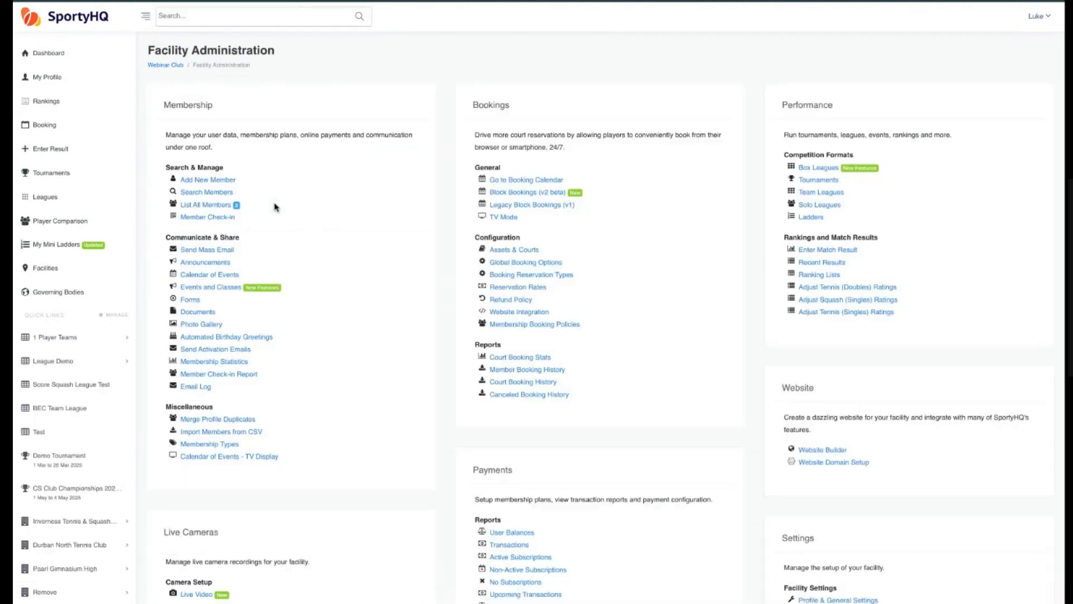
scroll(467, 230, down, 1)
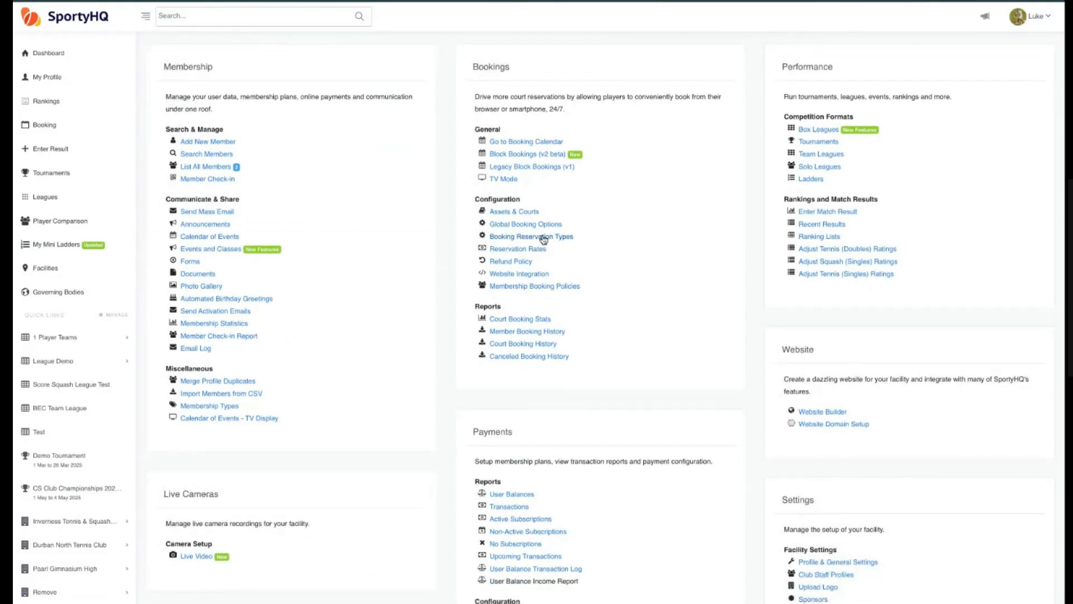
scroll(546, 261, down, 1)
scroll(548, 257, down, 1)
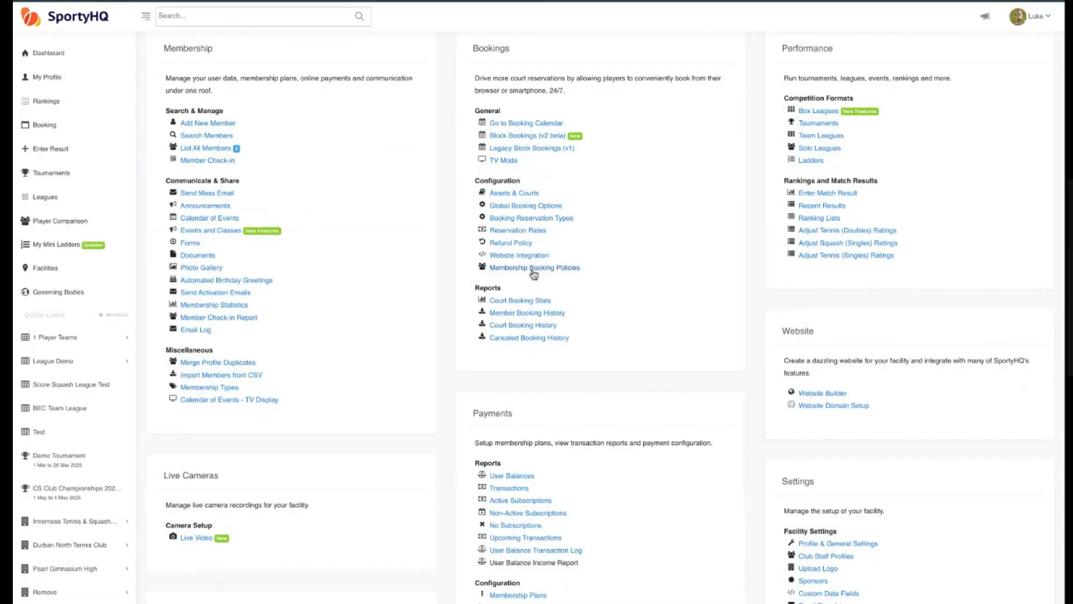
click(530, 237)
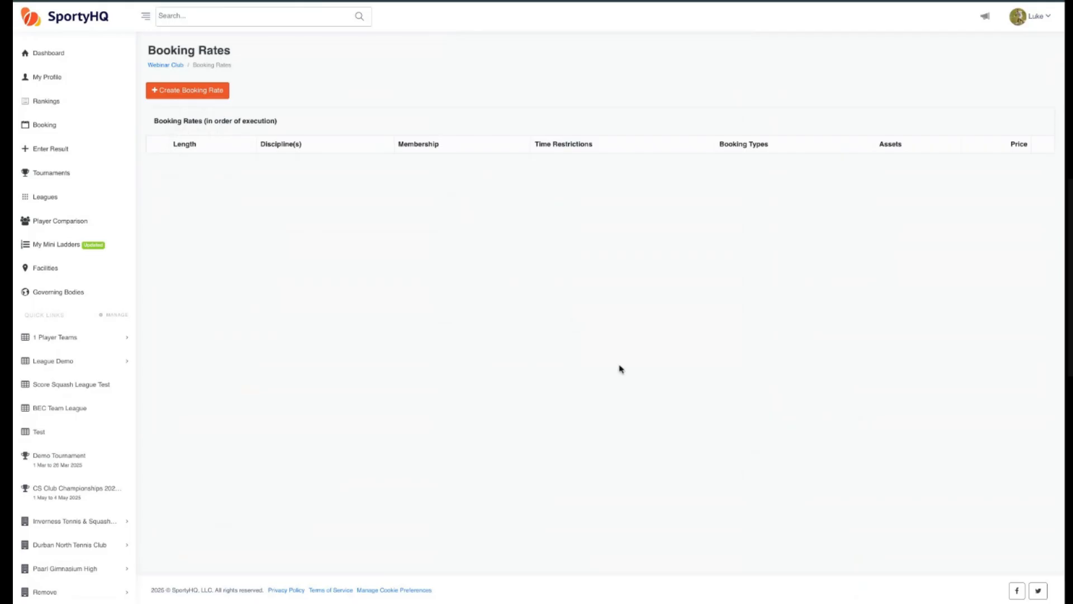
click(201, 93)
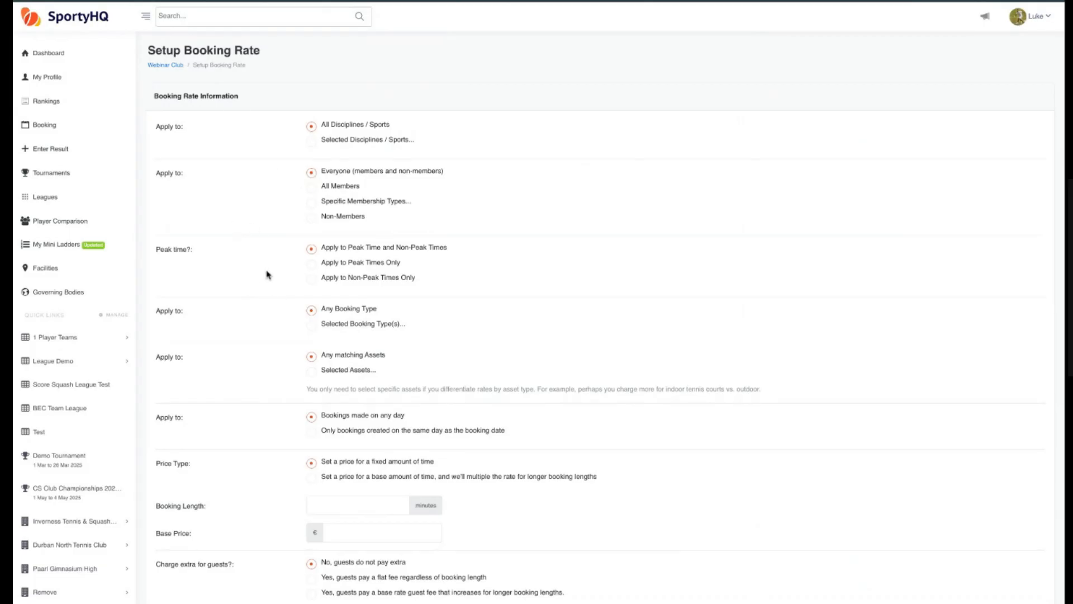
scroll(268, 275, down, 1)
scroll(268, 275, up, 1)
Restrict the booking rate to selected disciplines and choose Squash (Singles)
click(318, 146)
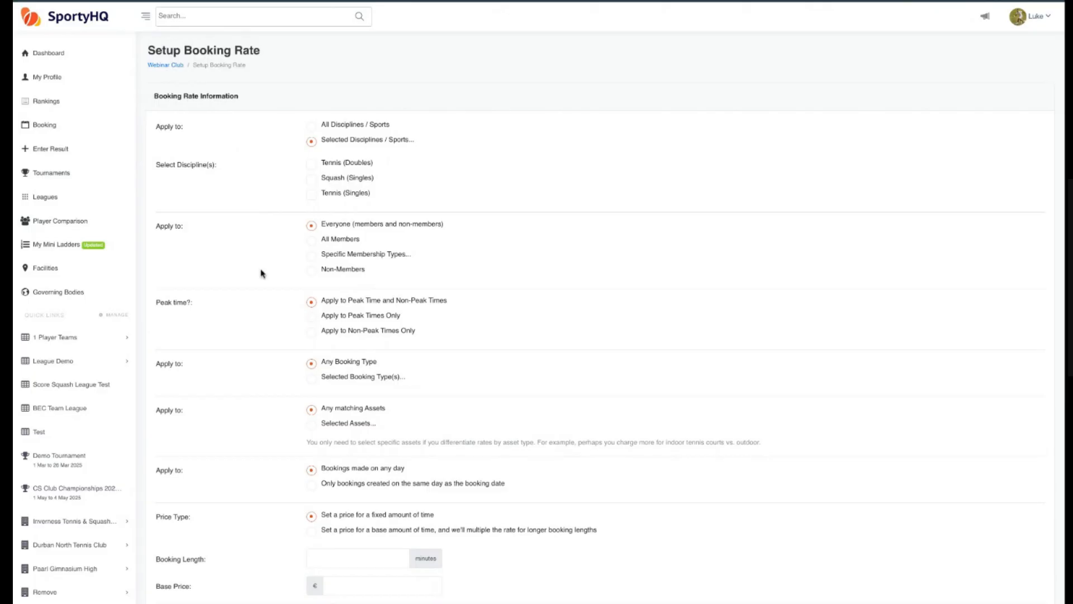
click(314, 127)
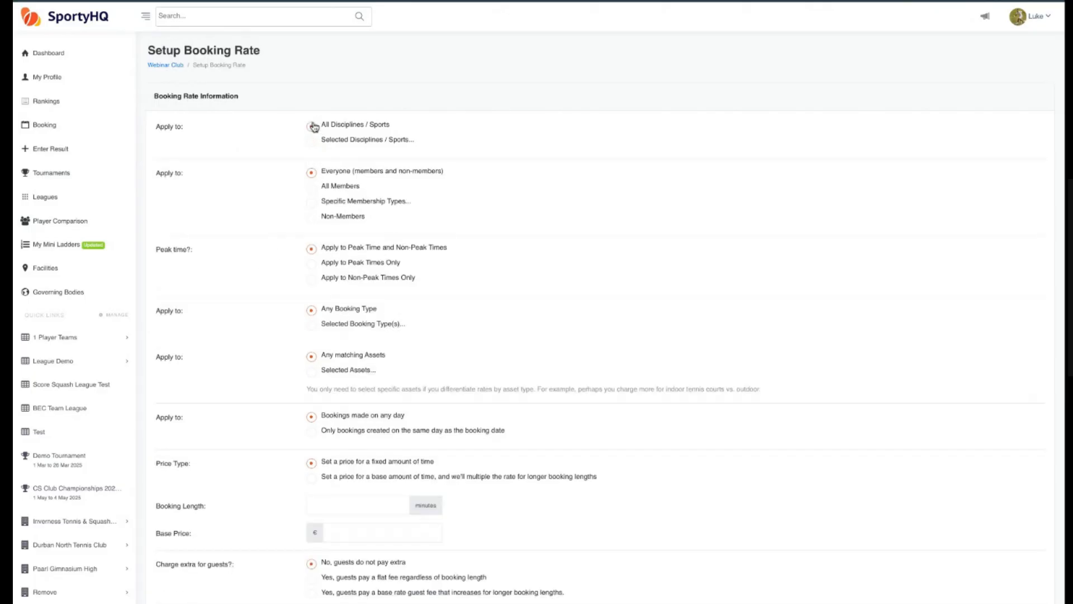
click(313, 143)
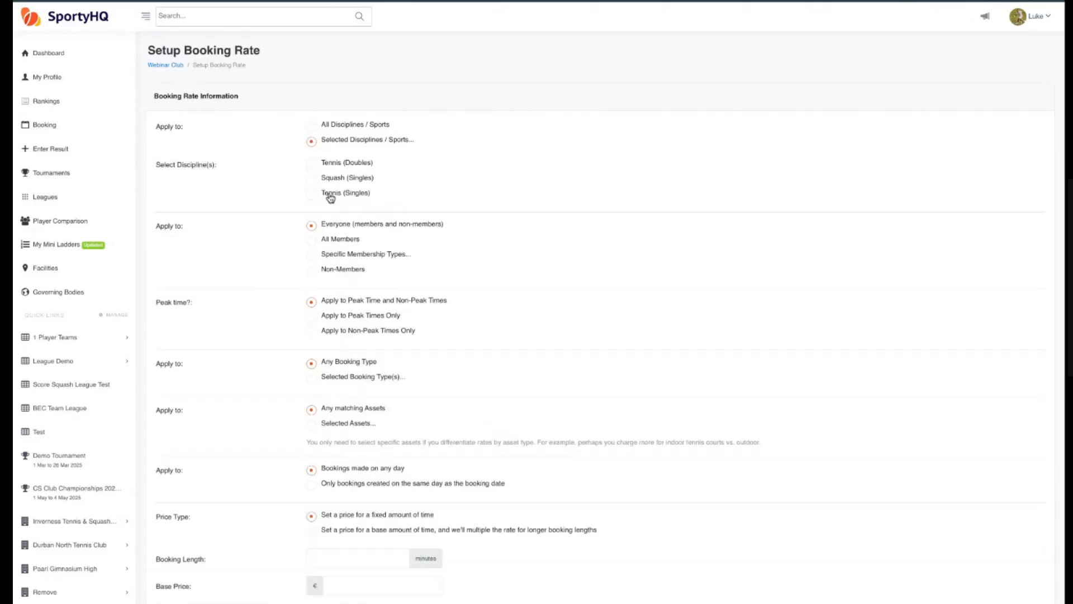
click(311, 180)
scroll(238, 248, down, 1)
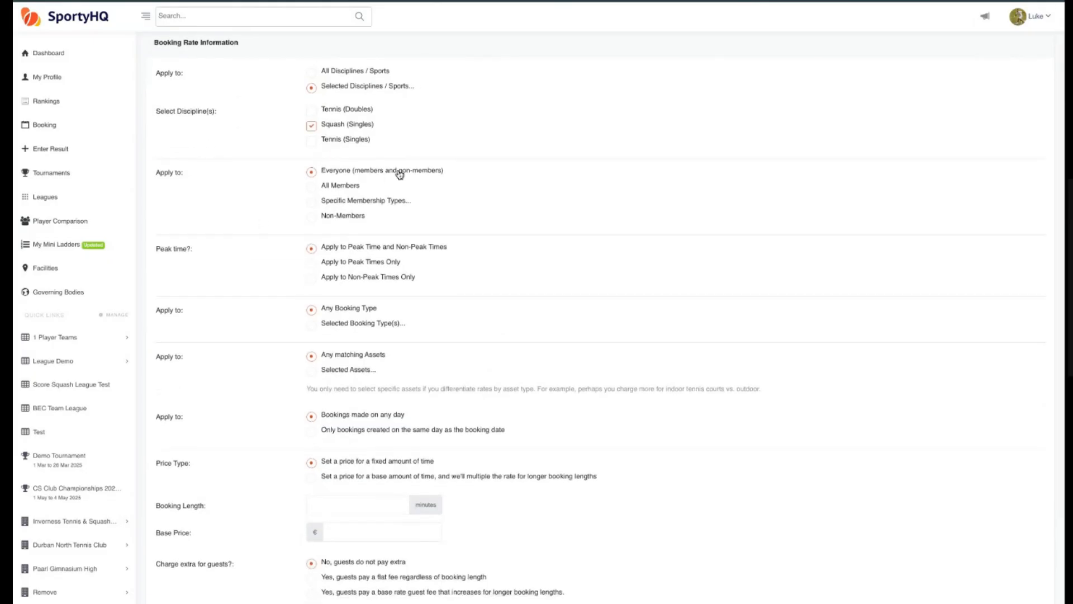
Apply the squash booking rate to All Members
click(313, 219)
click(312, 187)
scroll(313, 229, up, 1)
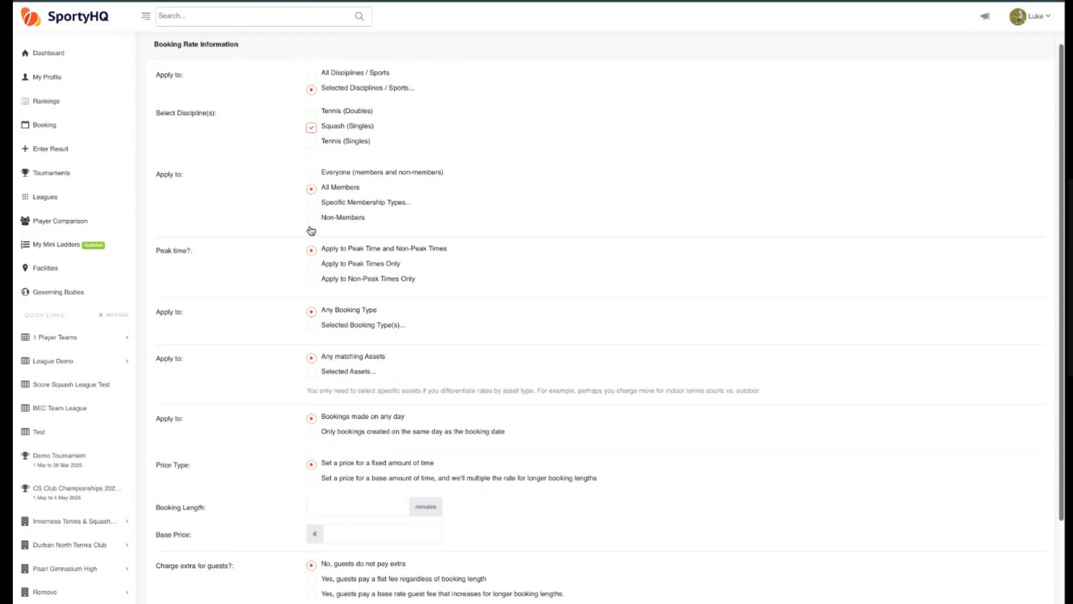
click(312, 219)
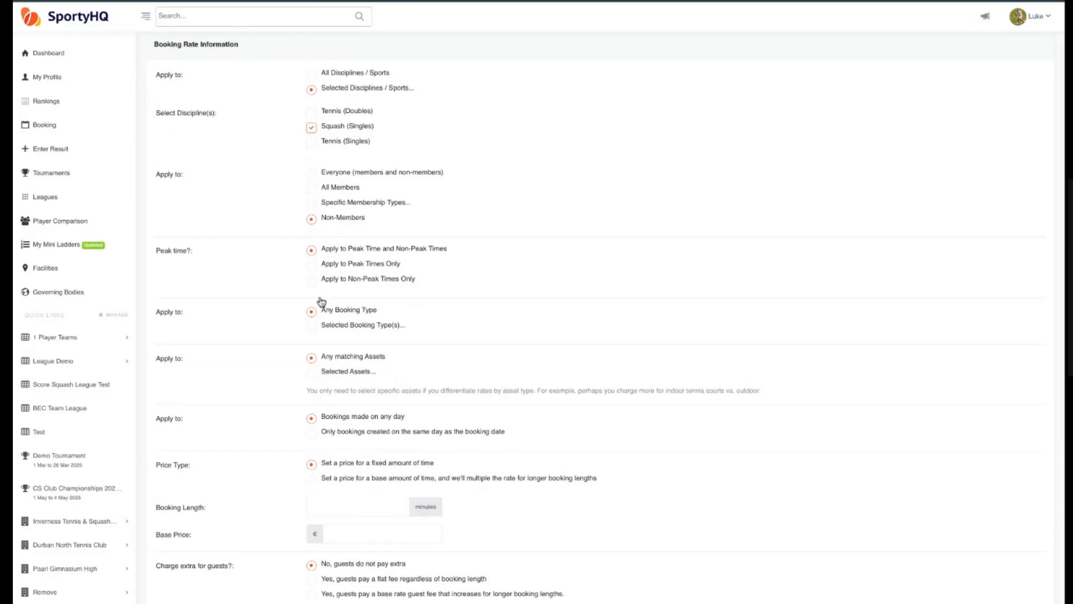
click(316, 192)
scroll(269, 219, down, 1)
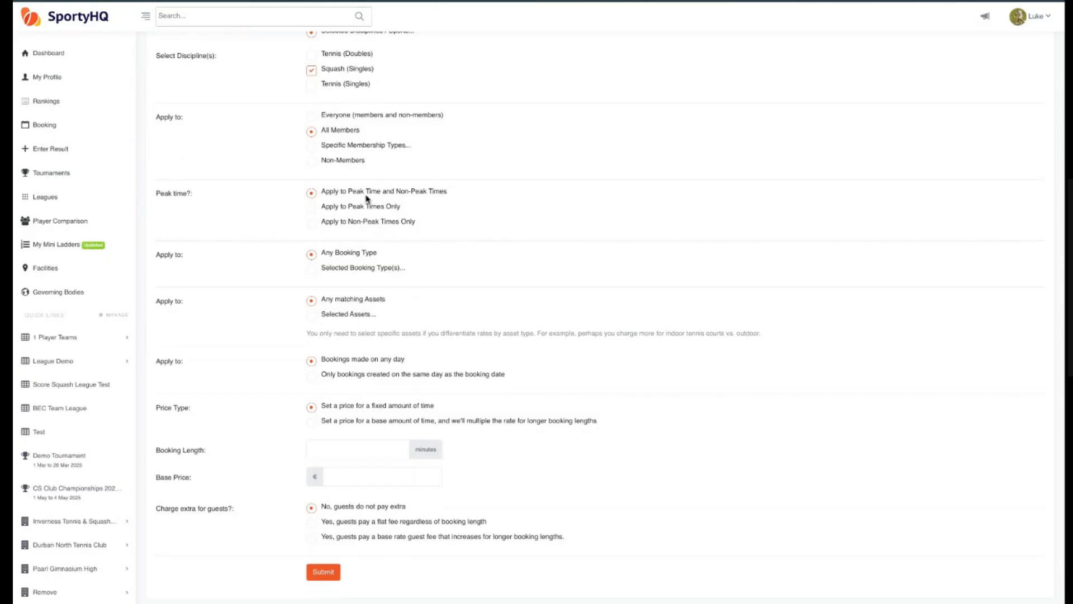
scroll(266, 235, down, 2)
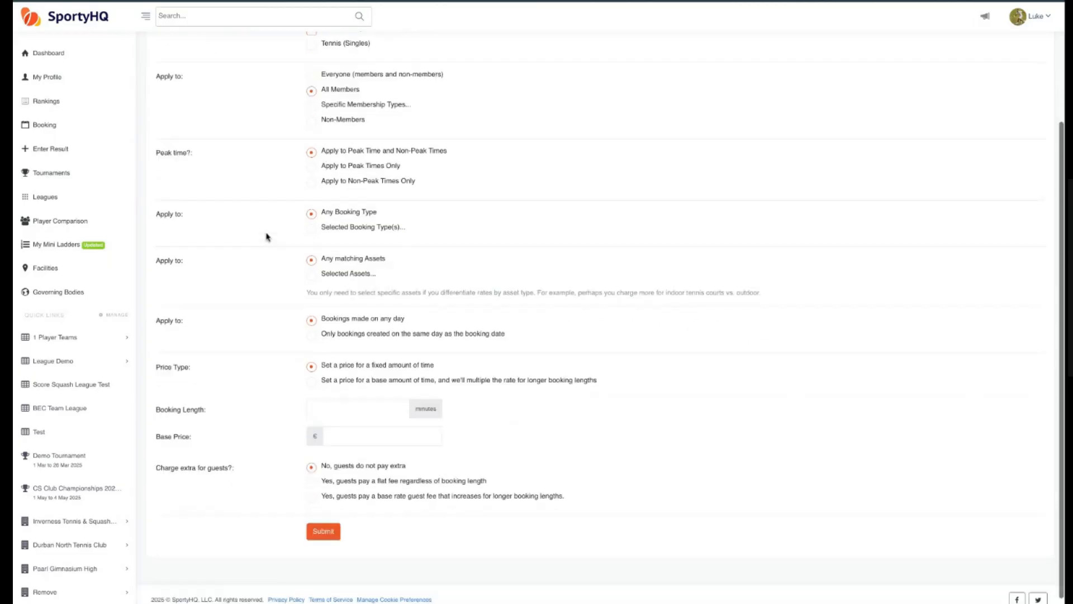
Try limiting the rate to selected booking types and to Court 1 and Court 2, ending on any type and any asset
click(311, 219)
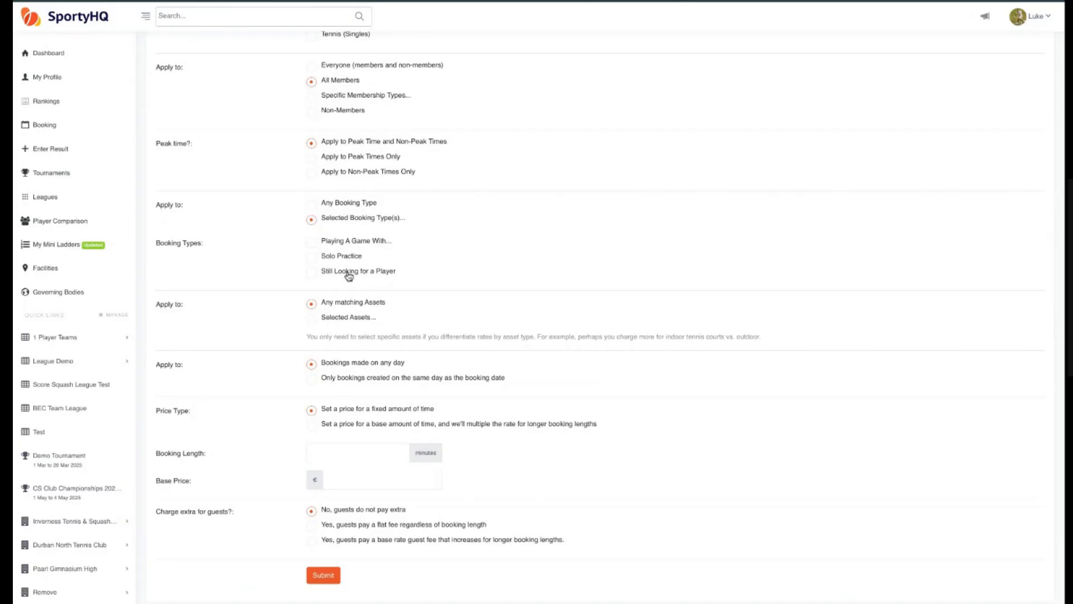
click(312, 205)
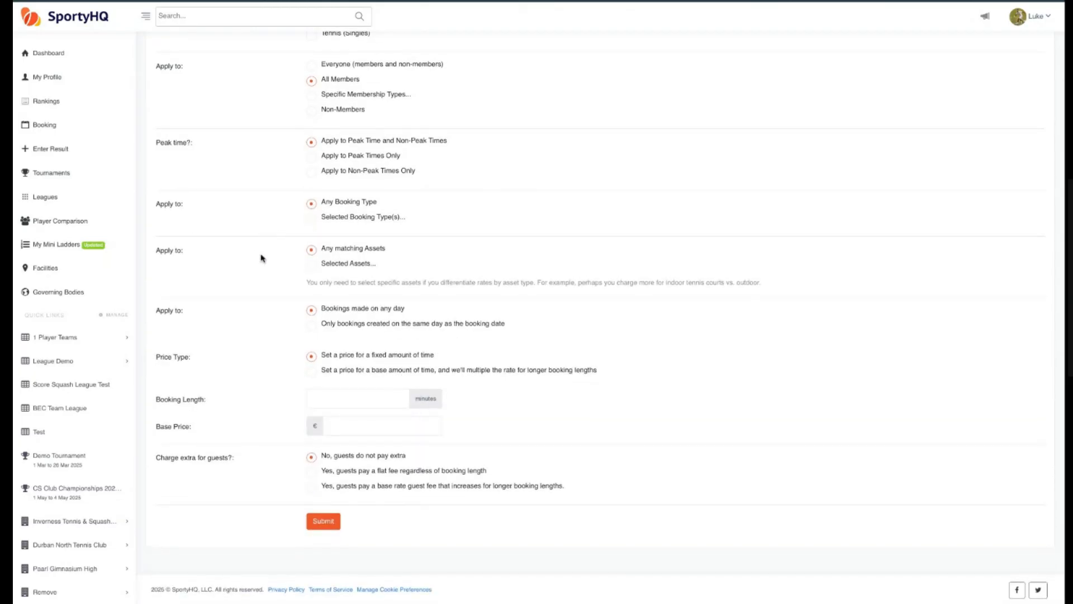
click(312, 266)
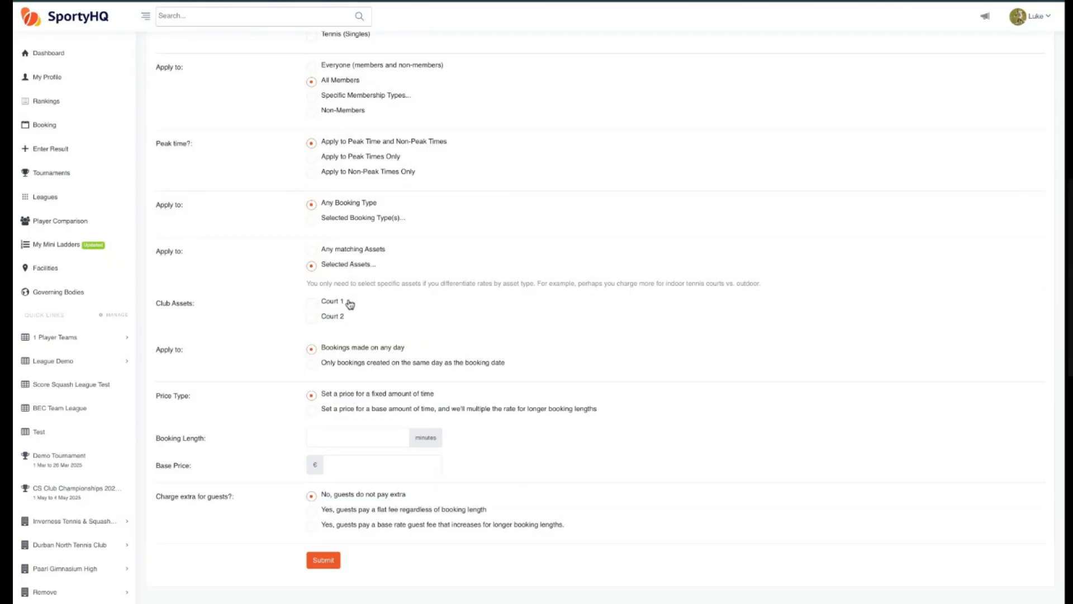
click(312, 304)
click(312, 318)
click(311, 250)
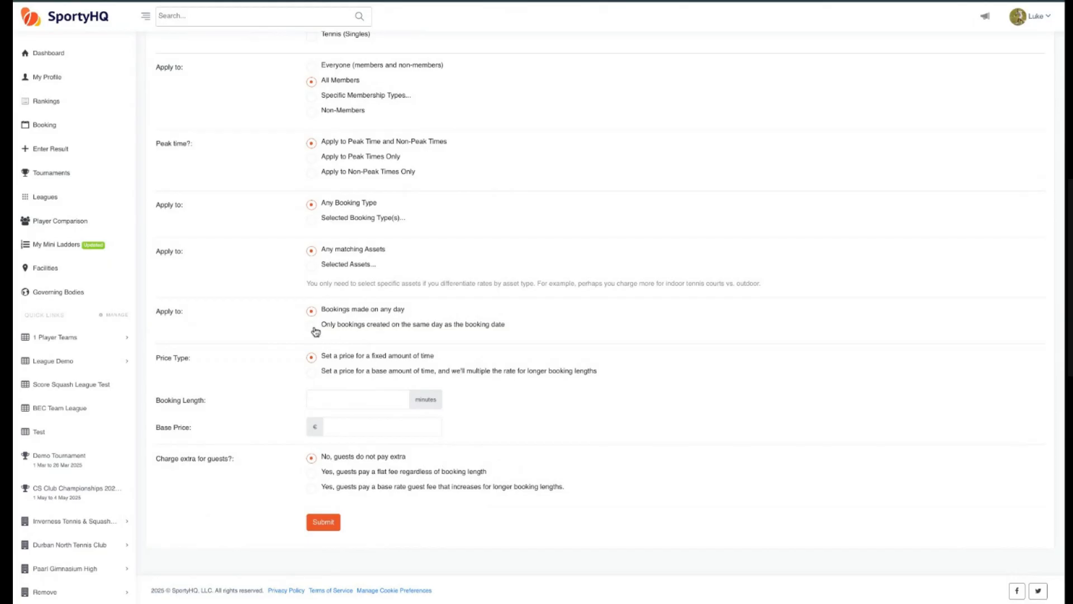
Price the rate for a fixed amount of time, with a booking length of 45 minutes and a base price of €5
scroll(316, 332, up, 1)
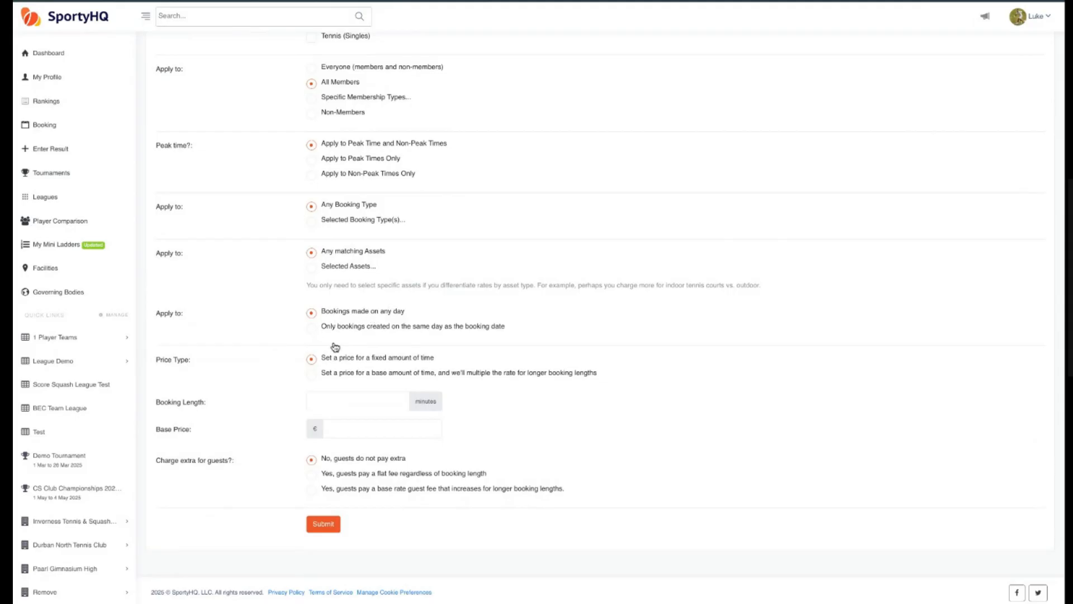
scroll(258, 399, down, 1)
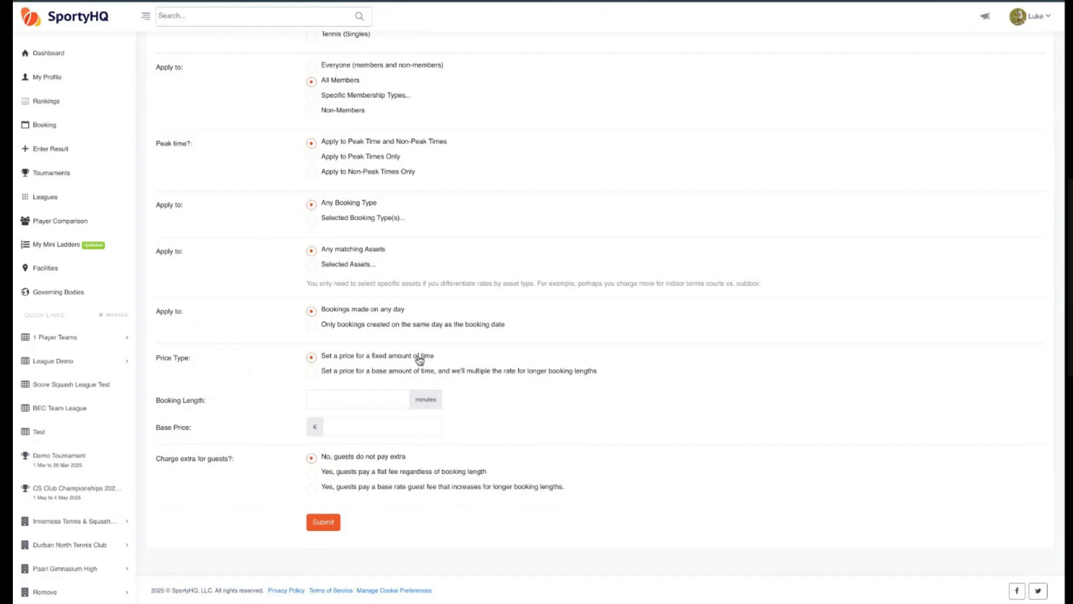
click(360, 398)
text(45)
click(370, 421)
text(5)
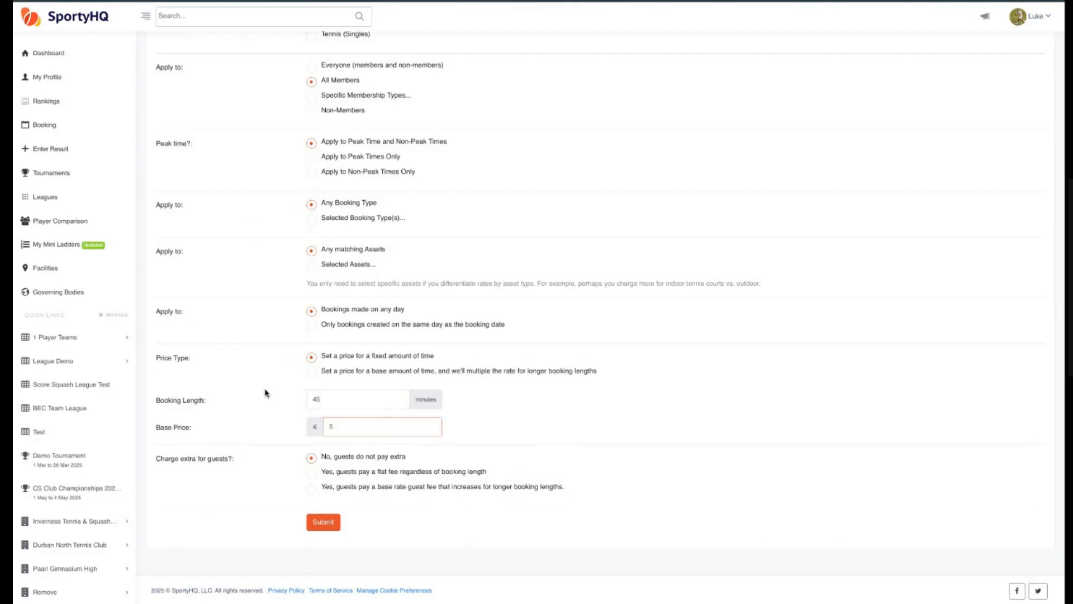
click(256, 388)
Try a multiplied base-time rate of €3 for 30 minutes, and return to the fixed-time price type
click(313, 374)
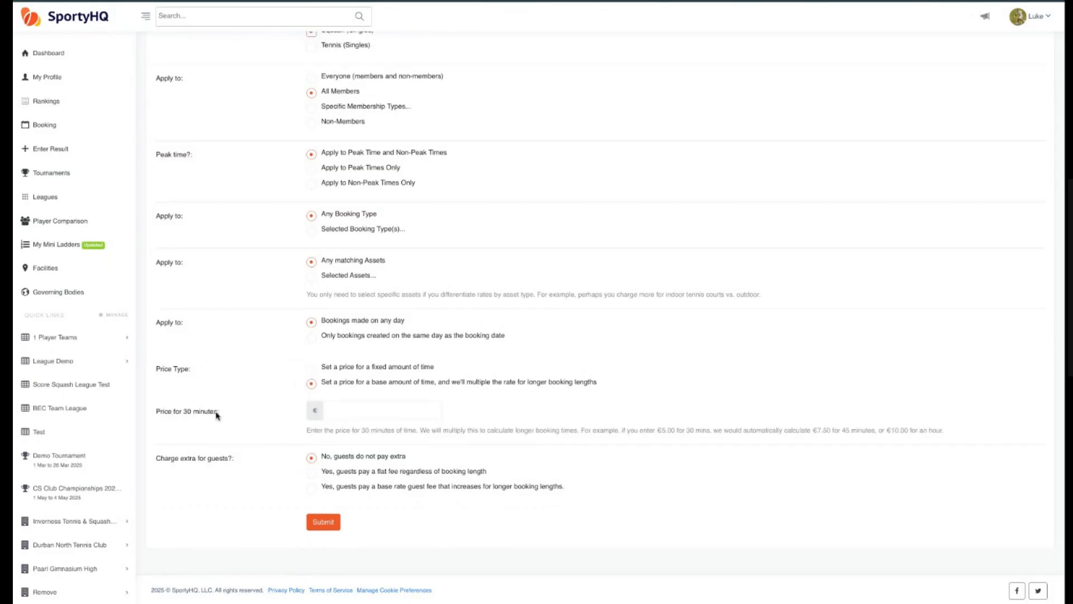
click(357, 412)
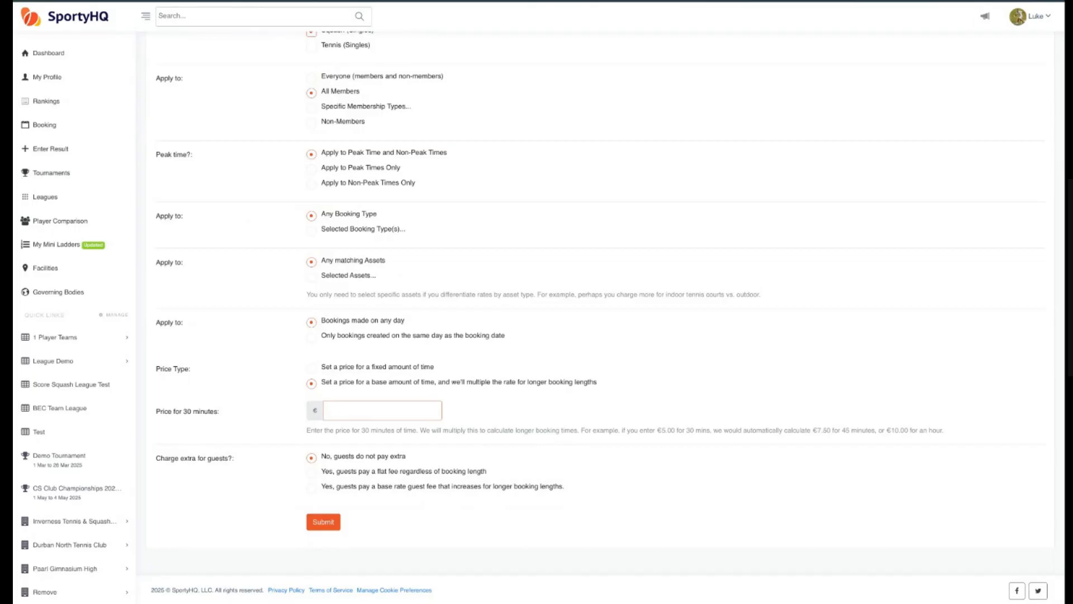
text(3)
click(312, 370)
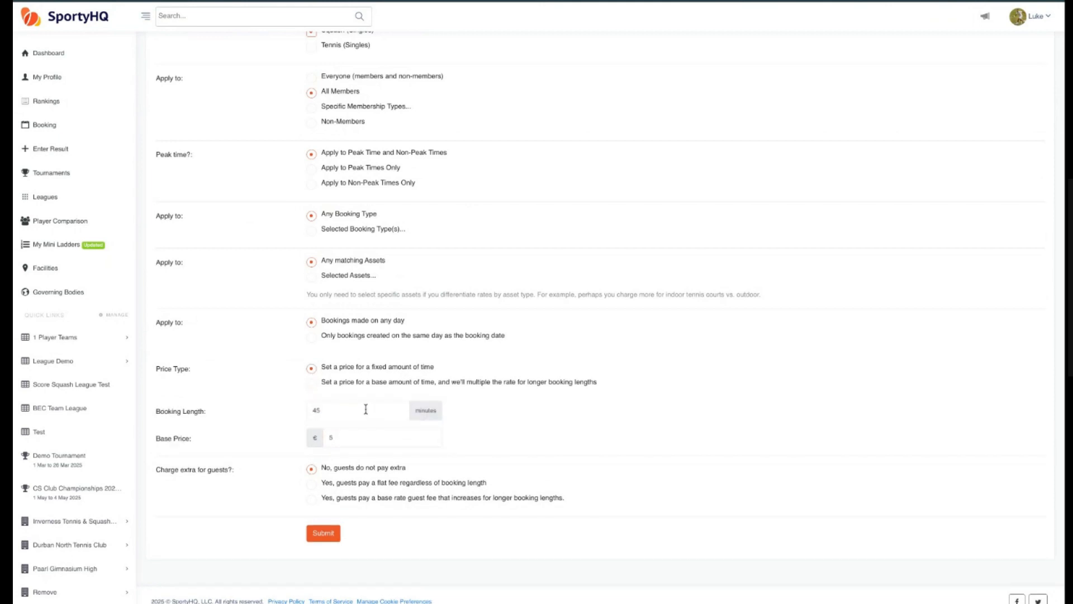
Charge guests a flat fee regardless of booking length
scroll(363, 418, down, 1)
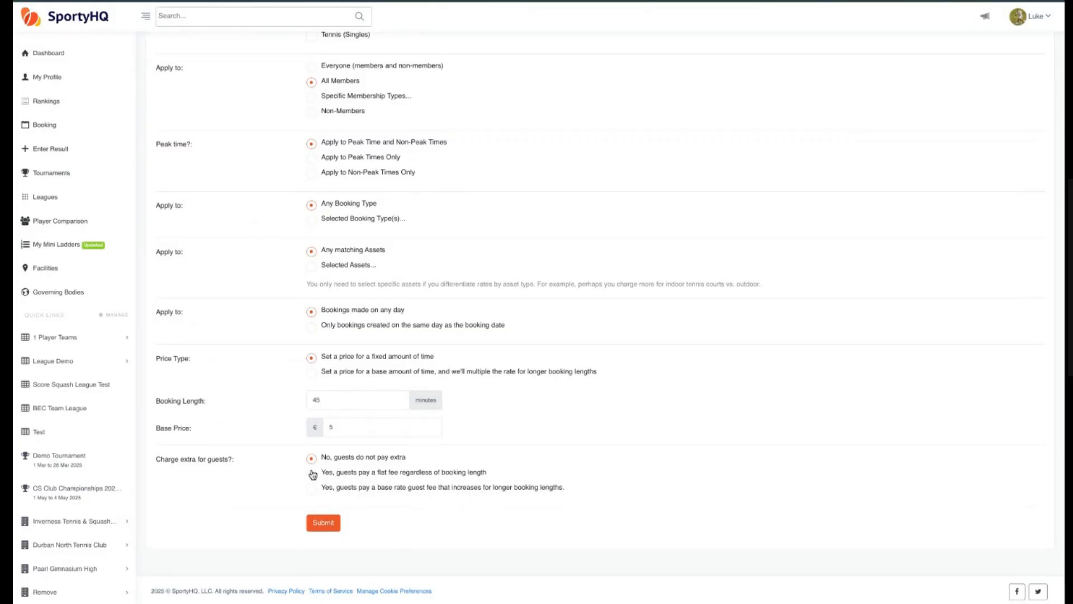
triple_click(311, 474)
click(311, 475)
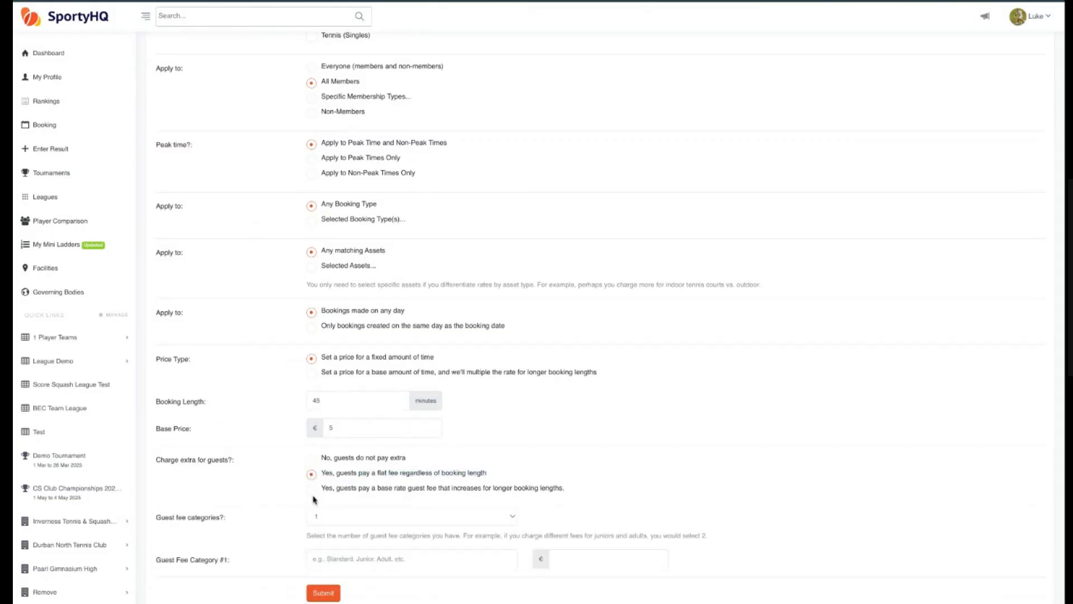
click(312, 491)
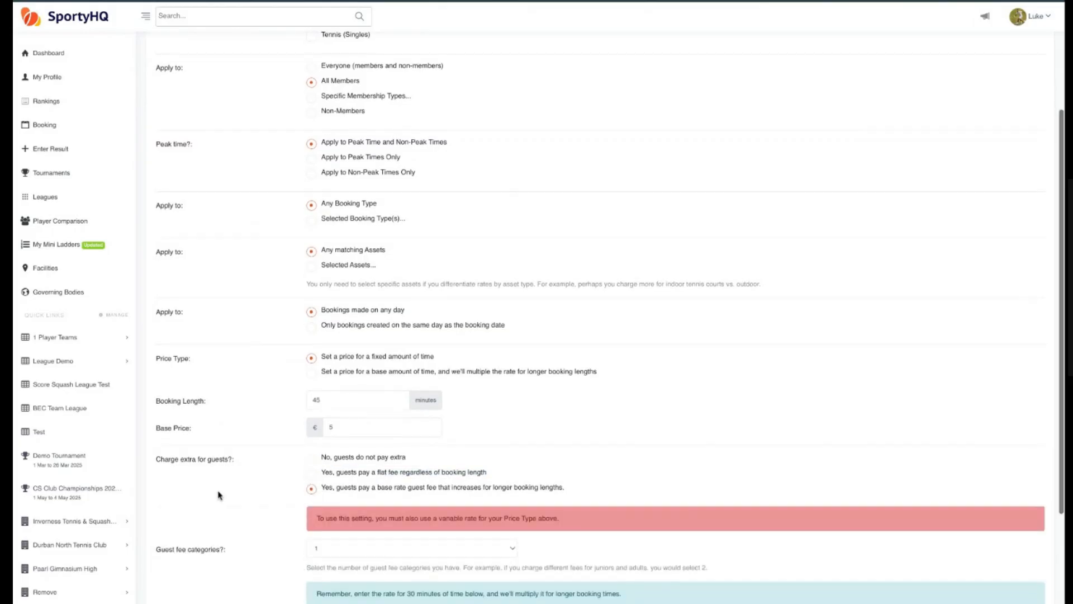
click(312, 475)
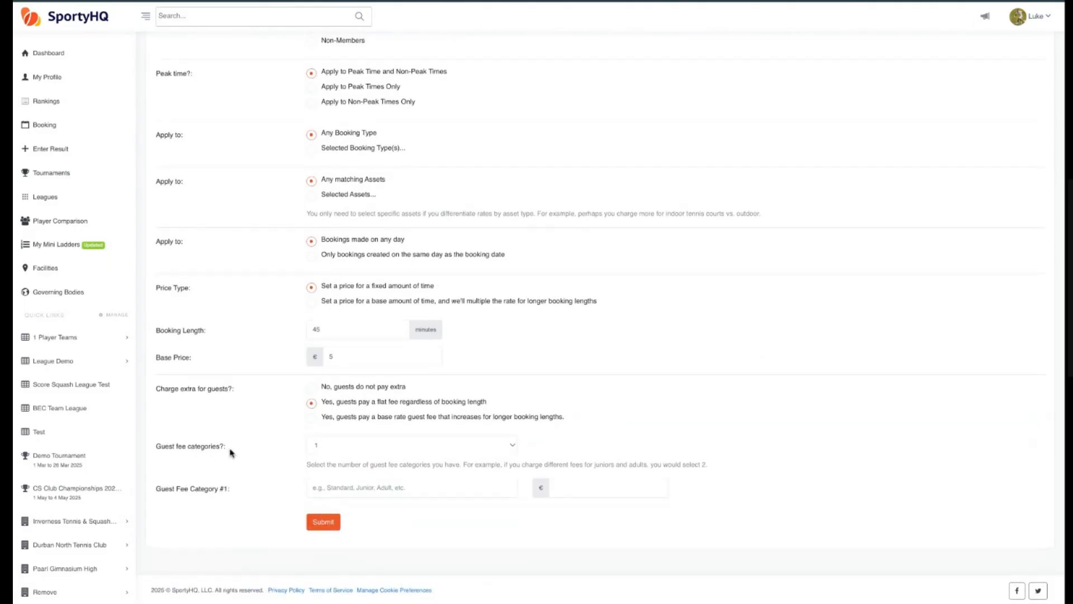
Try two guest fee categories, and return the number of categories to 1
drag(229, 451, 150, 454)
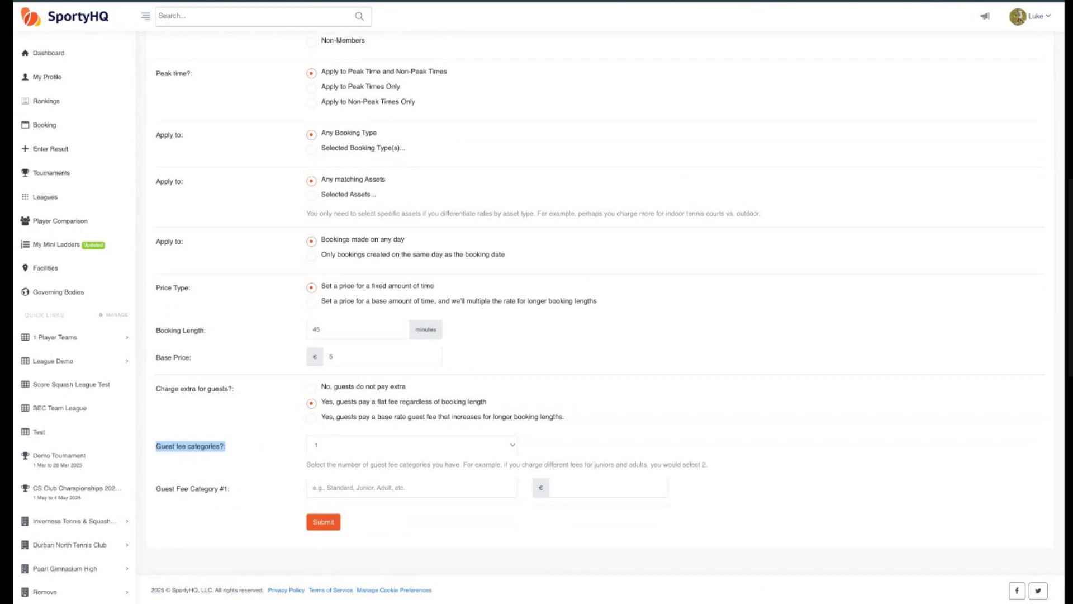
click(326, 448)
click(337, 460)
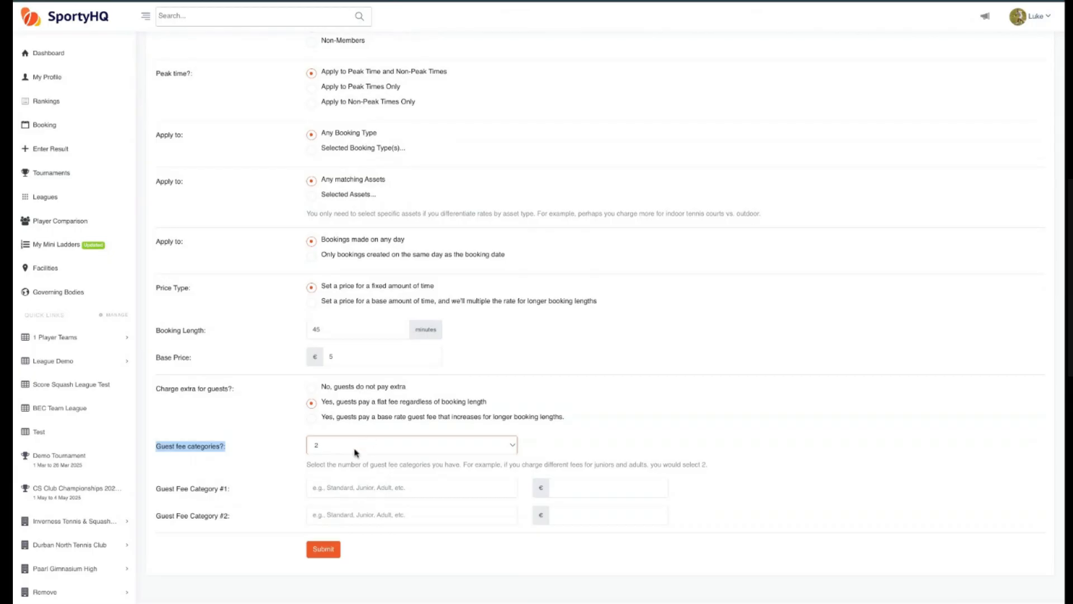
click(356, 452)
click(359, 434)
Name the first guest fee category "Guest" and set its fee to €5
click(386, 488)
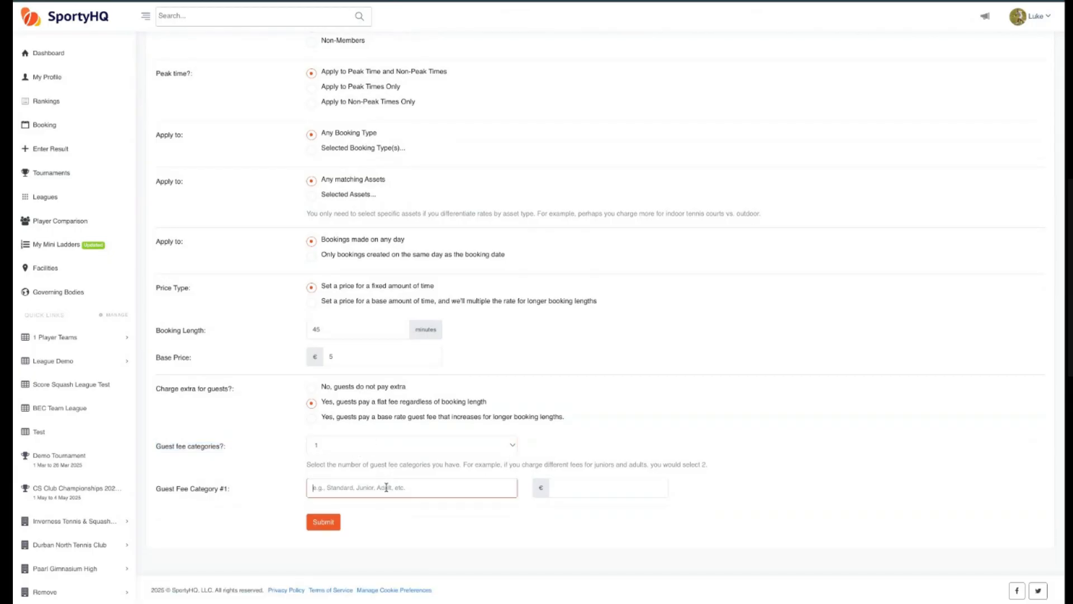
text(Guest)
click(587, 490)
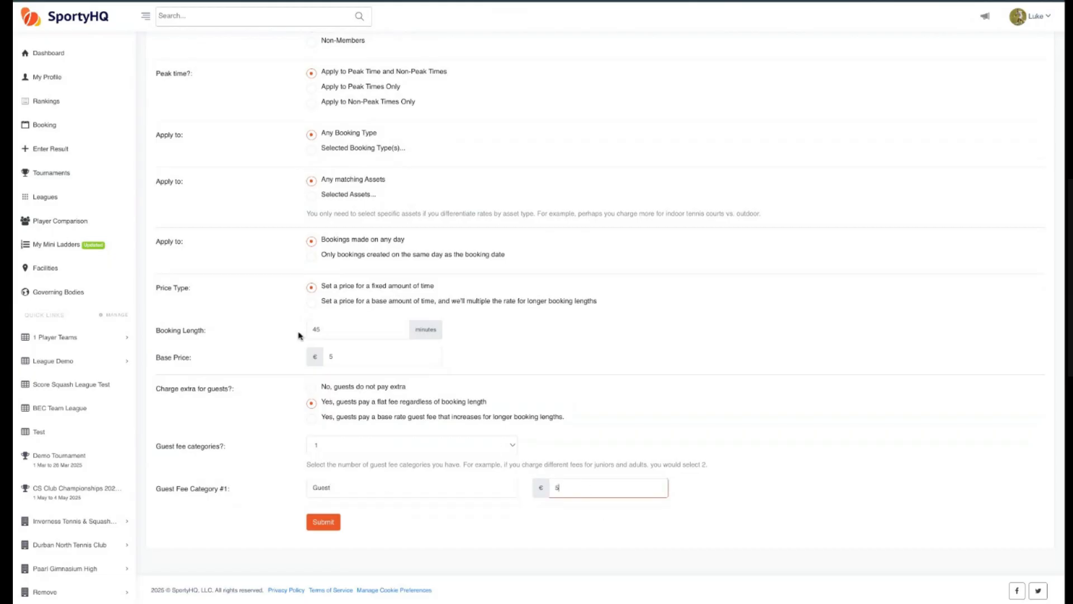
scroll(247, 371, up, 1)
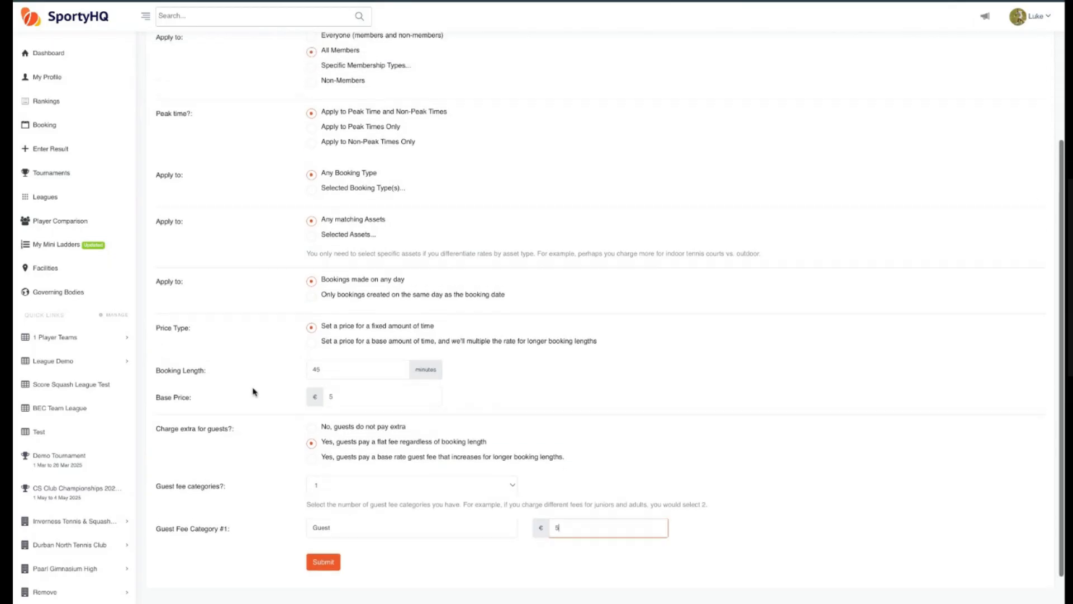
scroll(295, 199, up, 2)
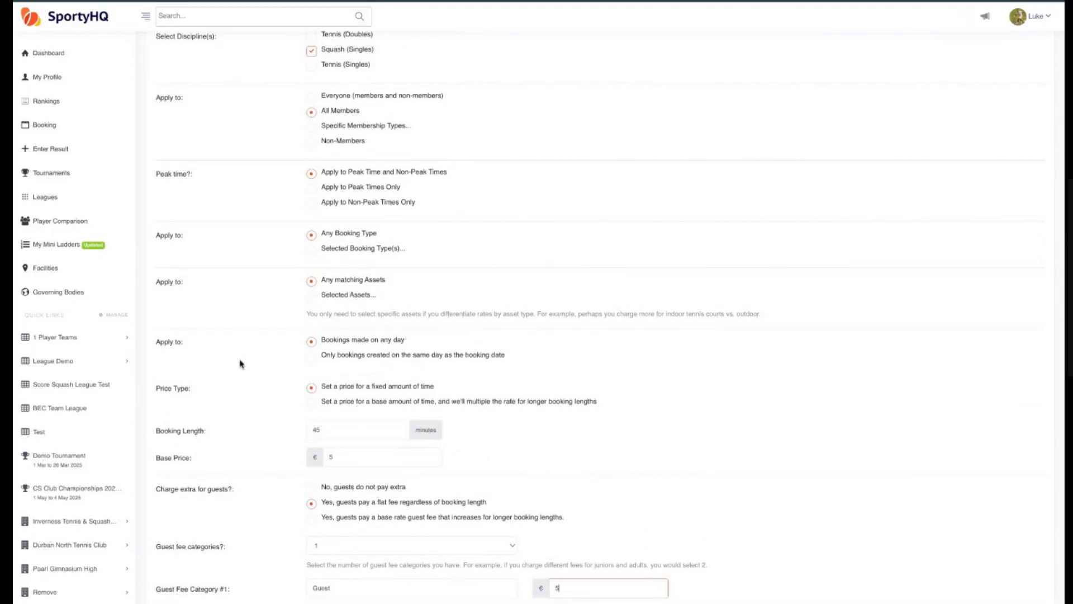
scroll(330, 349, down, 3)
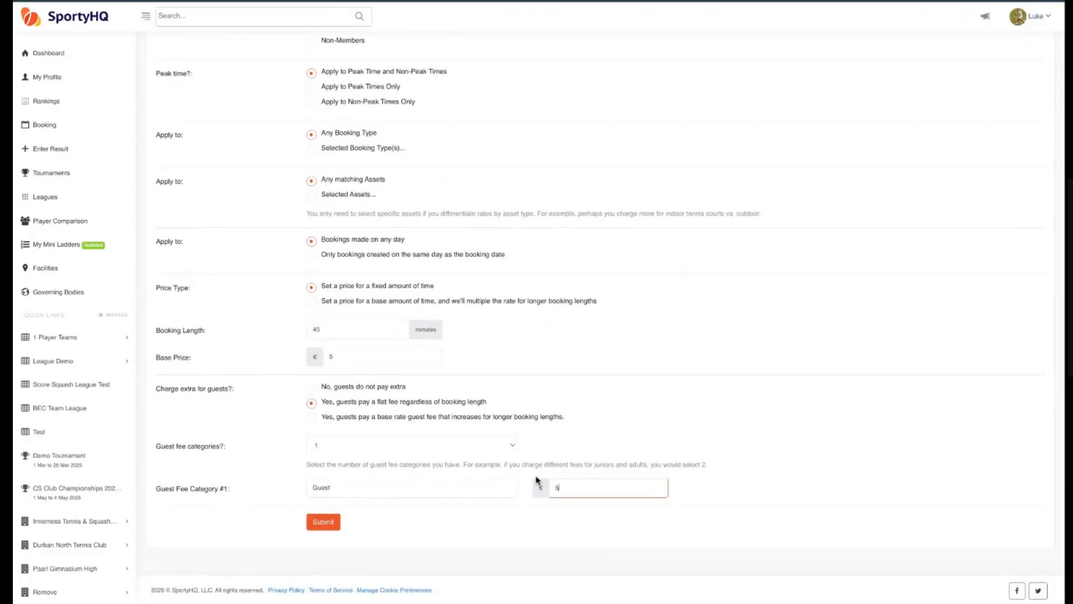
Save the booking rate and start creating a booking refund policy for the club
click(331, 528)
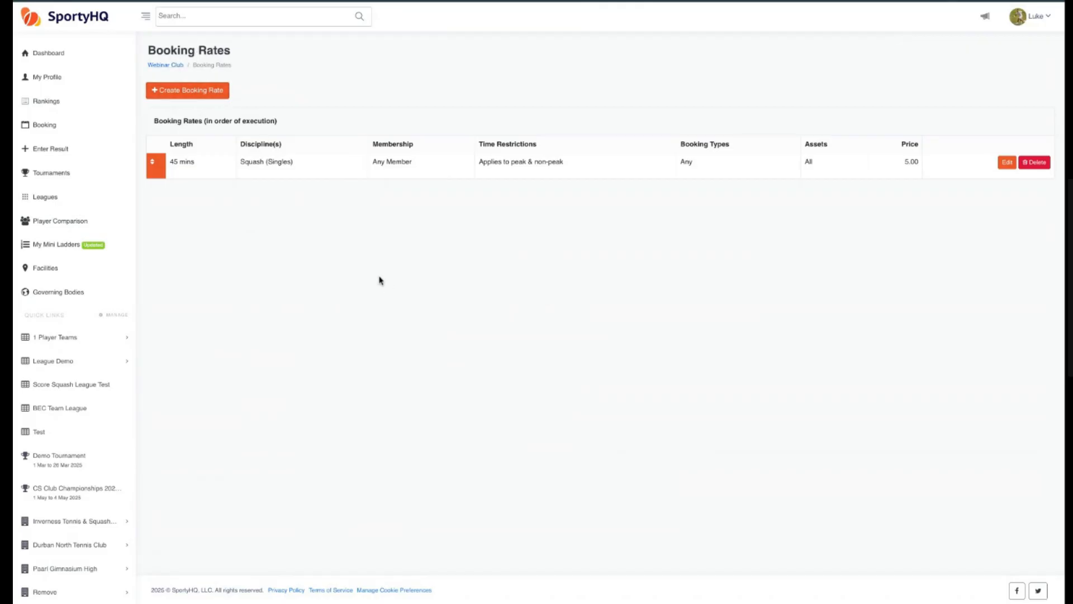
key(alt+Left)
scroll(562, 316, down, 1)
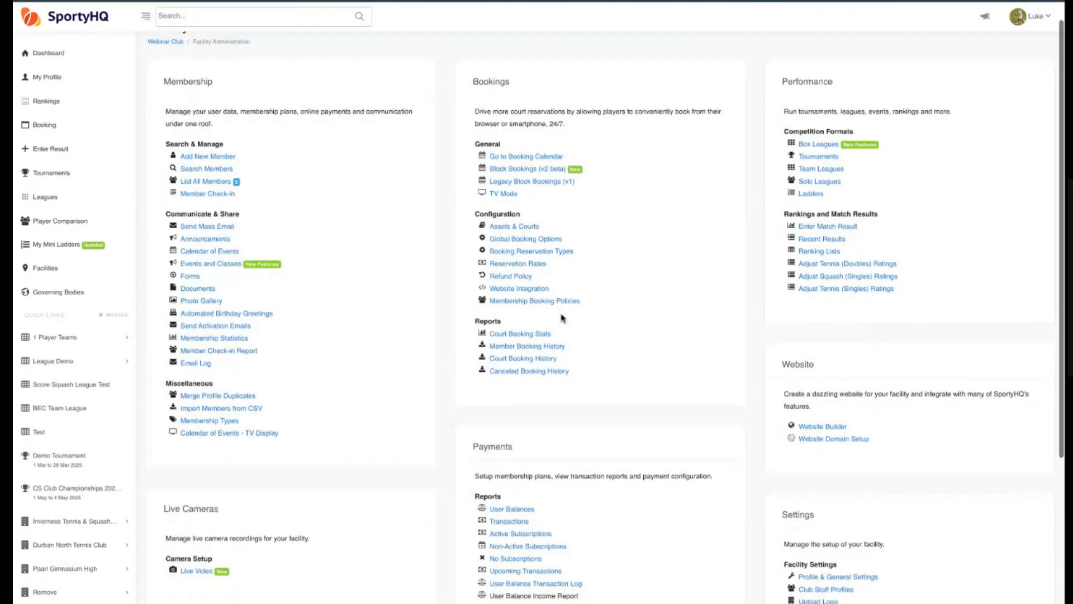
click(522, 277)
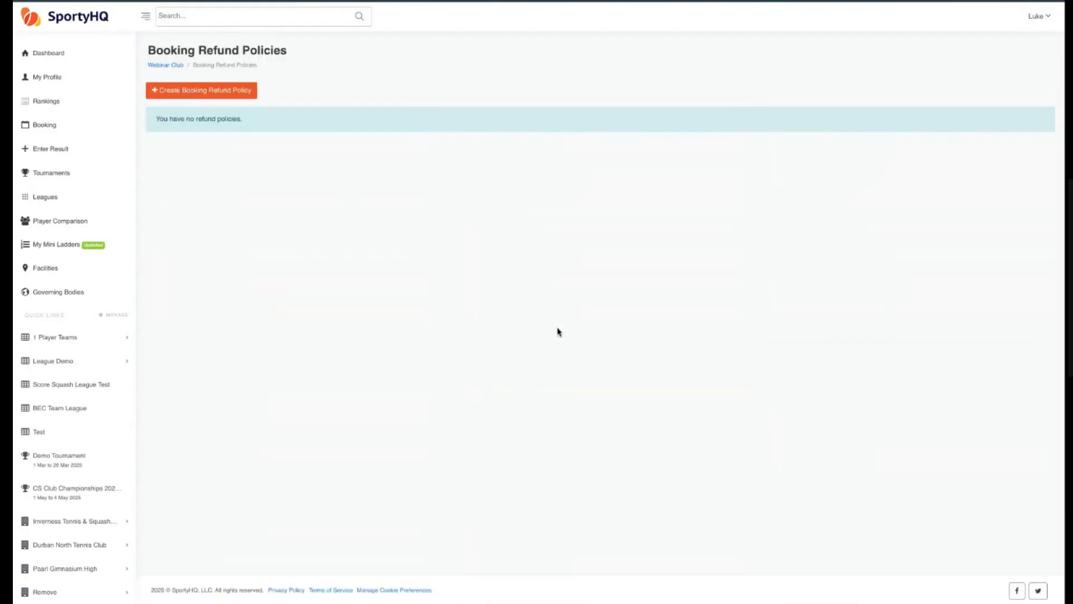
click(214, 92)
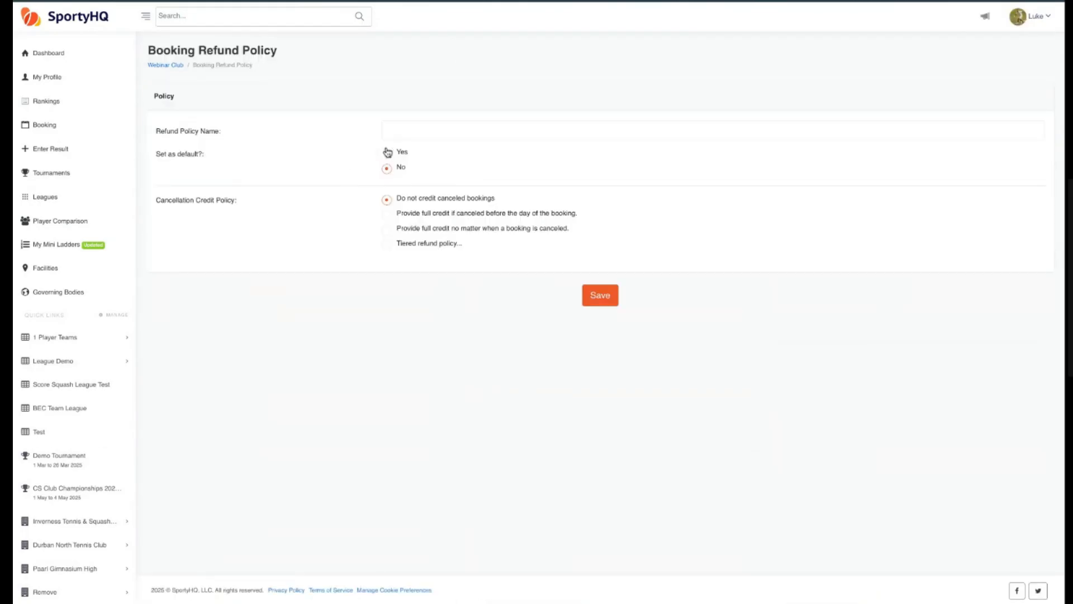
Name the refund policy "Default" and set it as the default policy
click(420, 130)
text(Default)
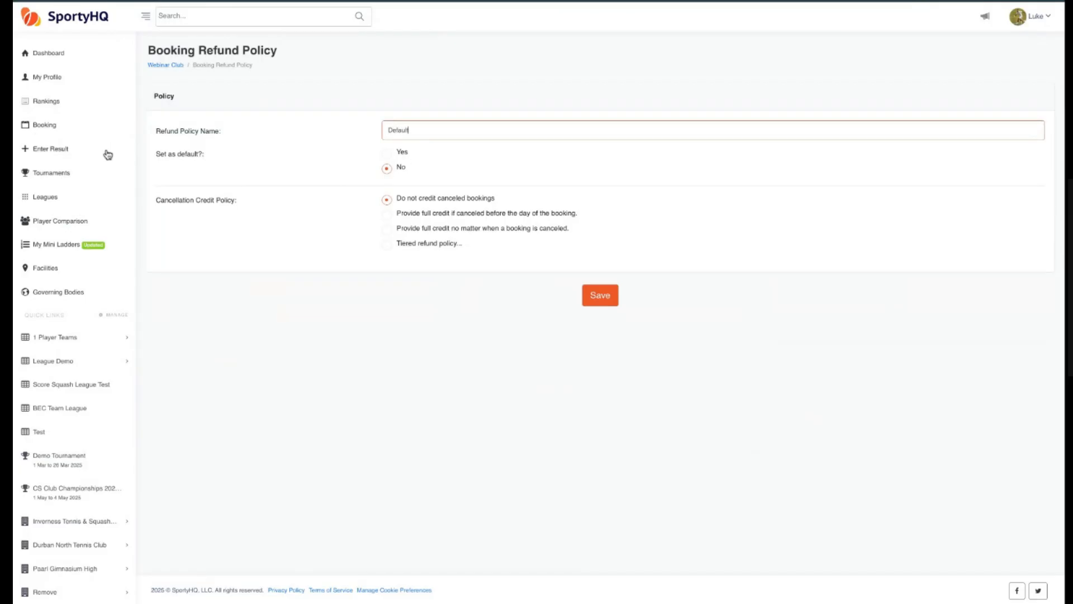
click(387, 156)
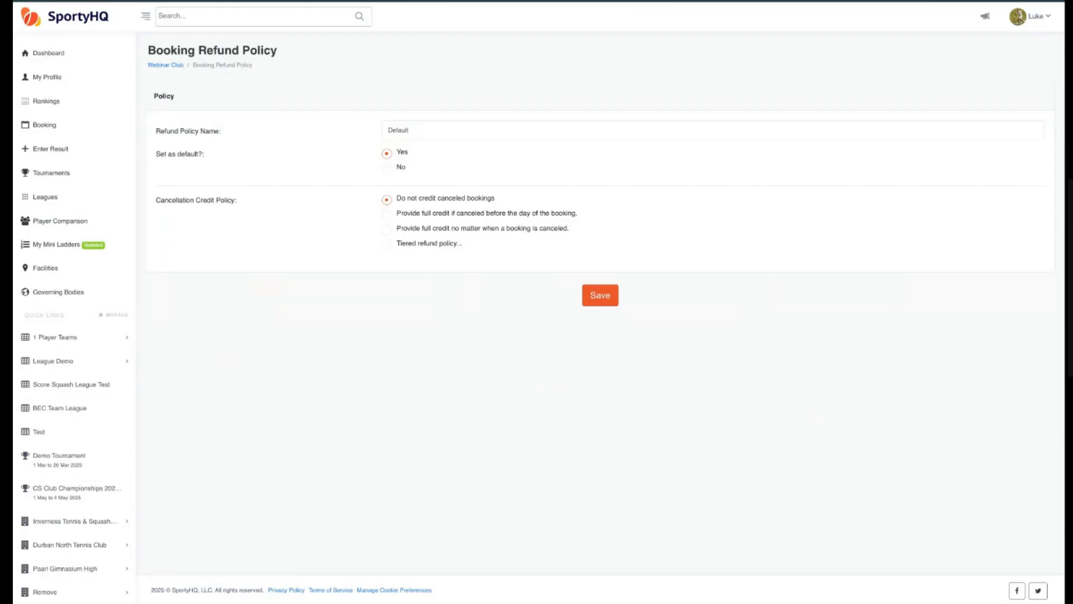
Try the full-credit cancellation options, and settle on a tiered refund policy
click(385, 217)
click(386, 231)
click(386, 247)
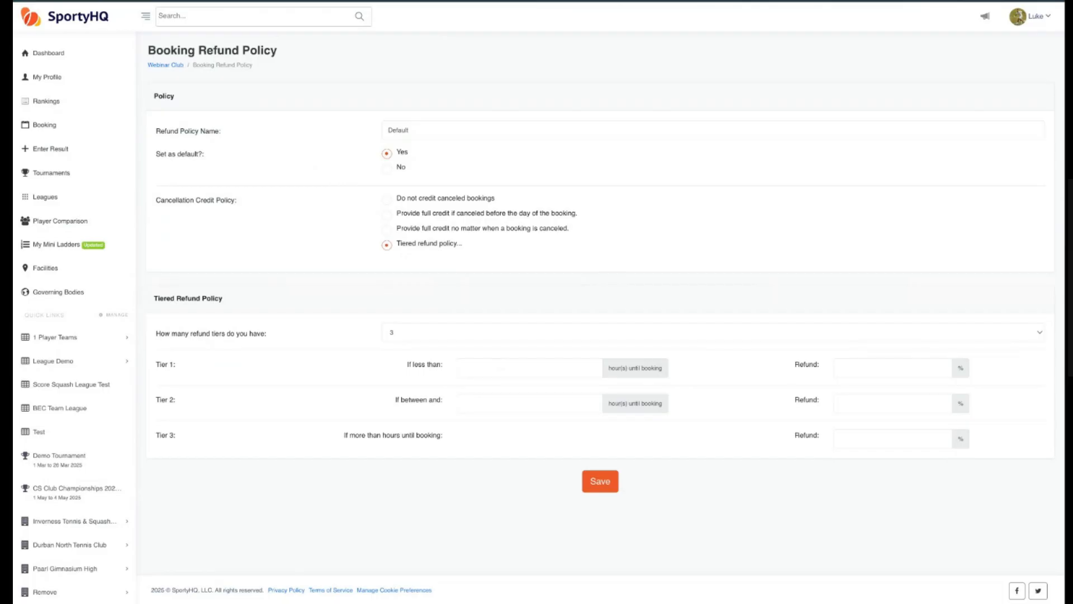
Set refund tier 1 to give 50% when less than 24 hours remain until the booking
click(529, 371)
text(24)
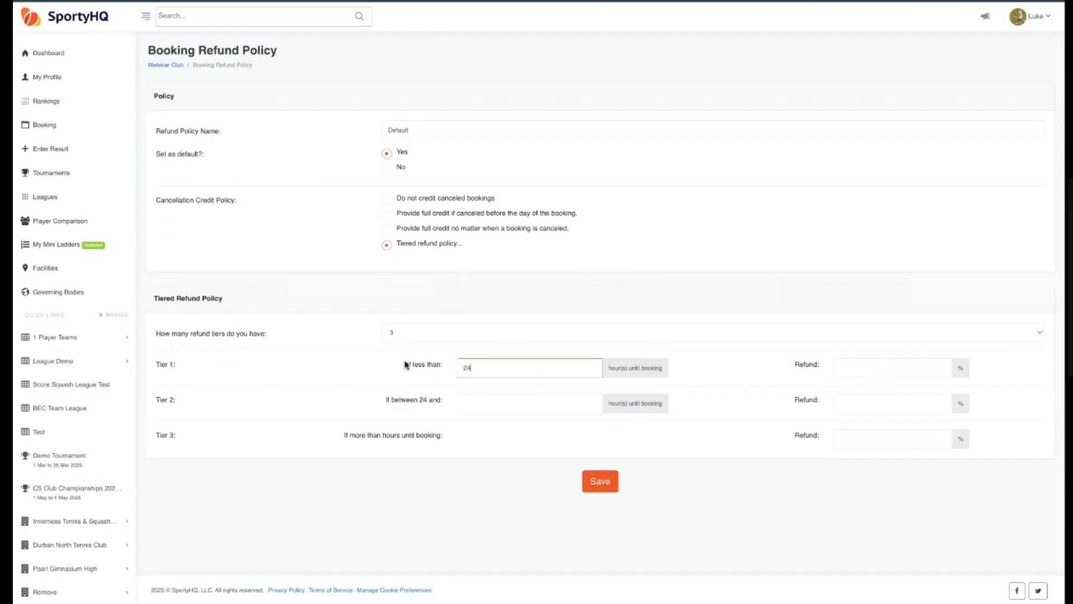
click(873, 367)
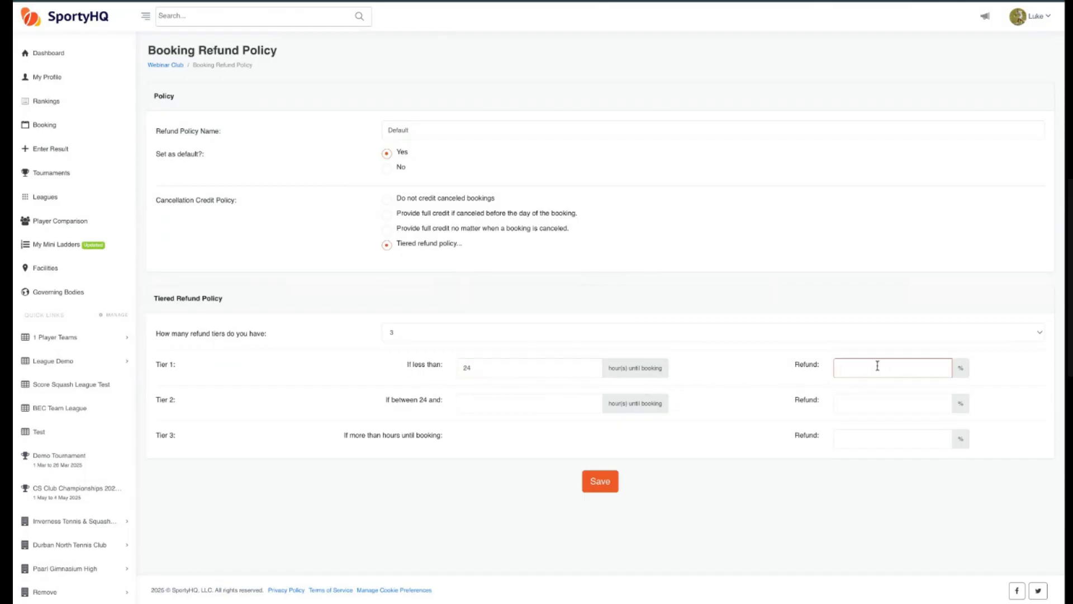
text(50)
Set refund tier 2 to give 75% between 24 and 48 hours until the booking
click(546, 410)
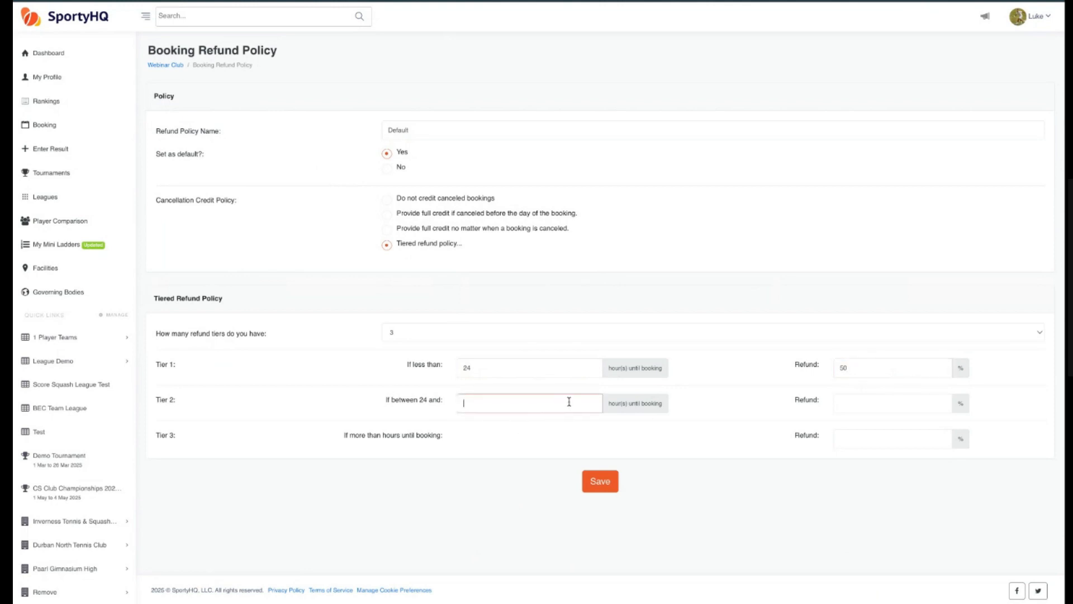
text(48)
click(900, 405)
text(7)
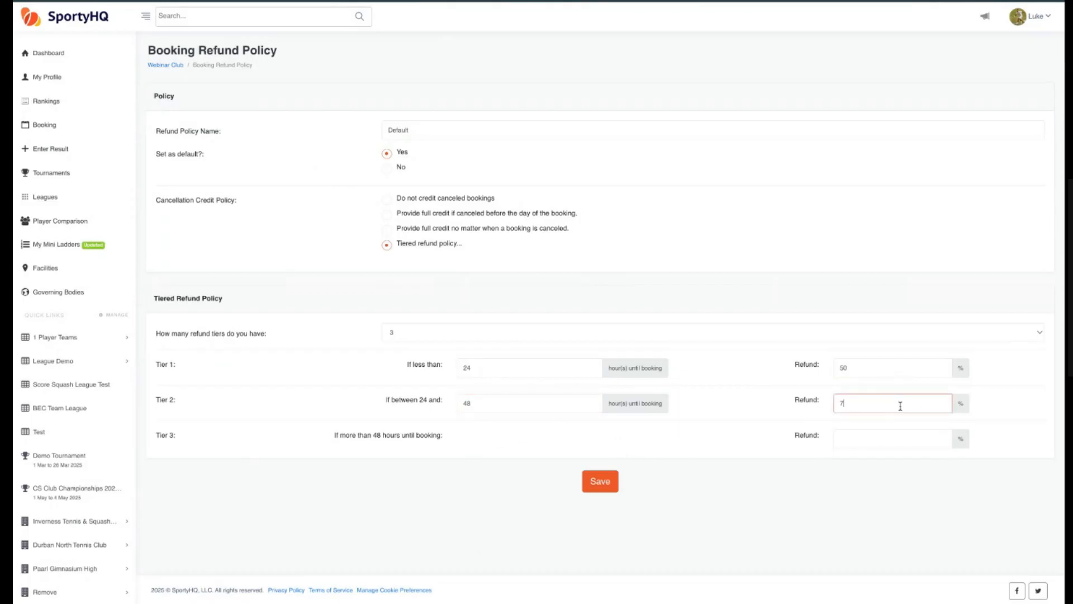
text(5)
Set the tier 3 refund to 100% and save the refund policy
click(871, 438)
text(100)
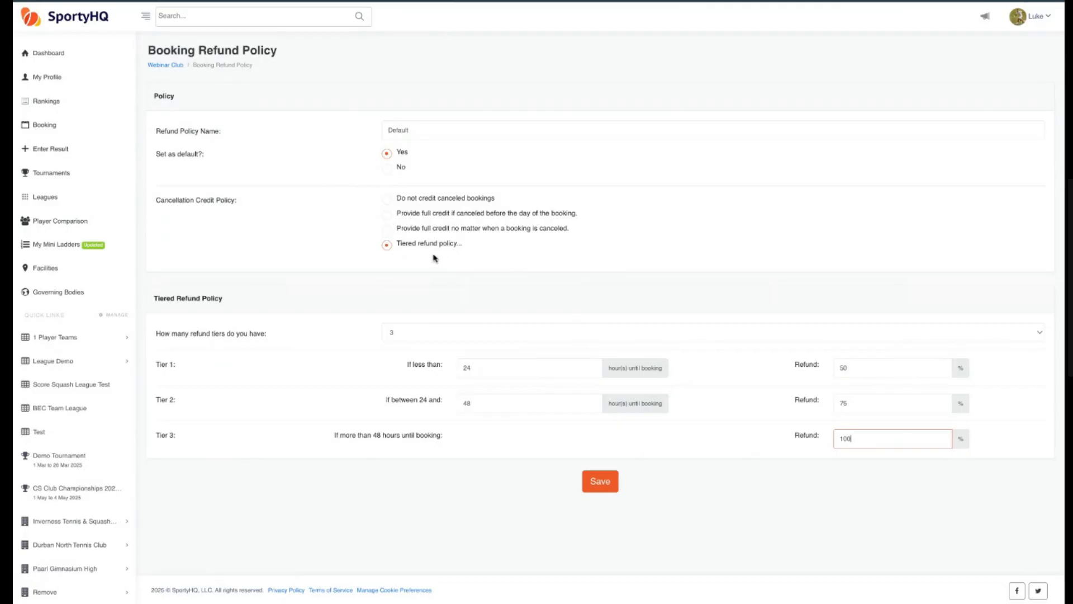
click(603, 485)
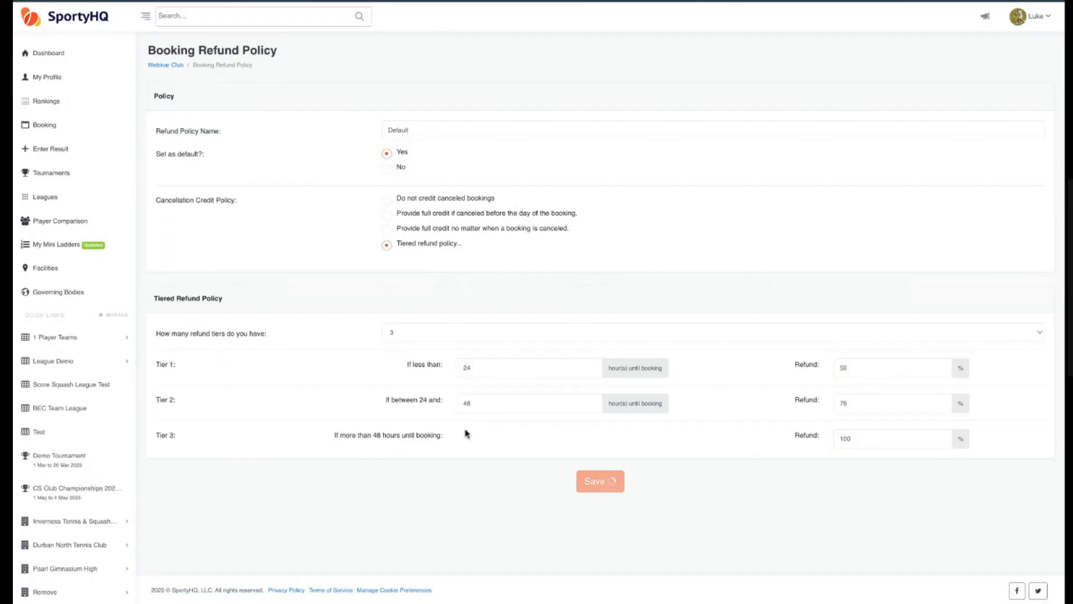
Assign the "Default" refund policy to squash Court 1 in the club's assets and save the court
click(172, 65)
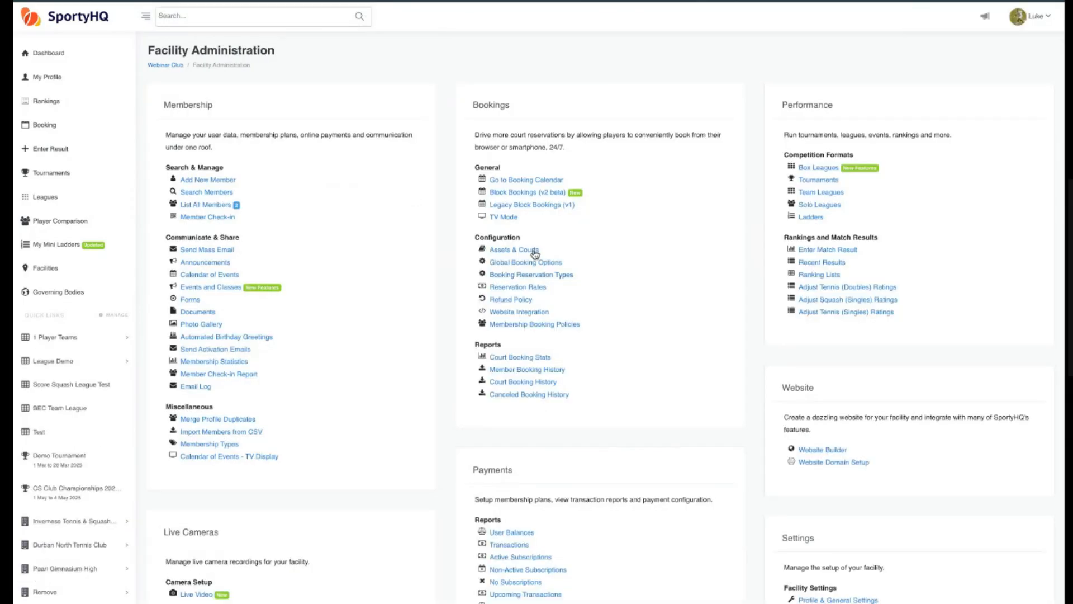
click(528, 251)
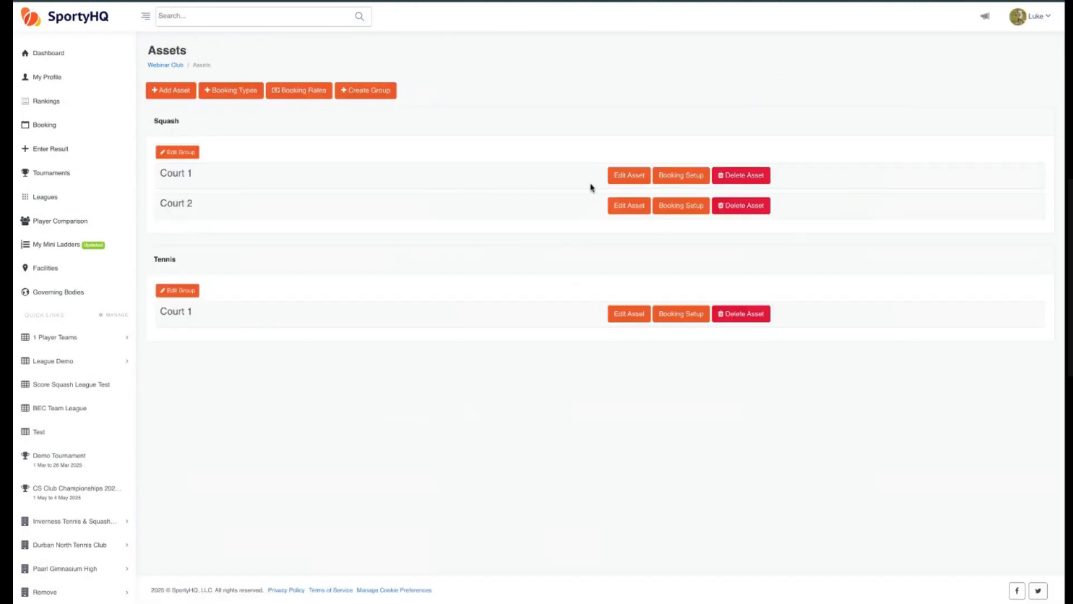
click(629, 175)
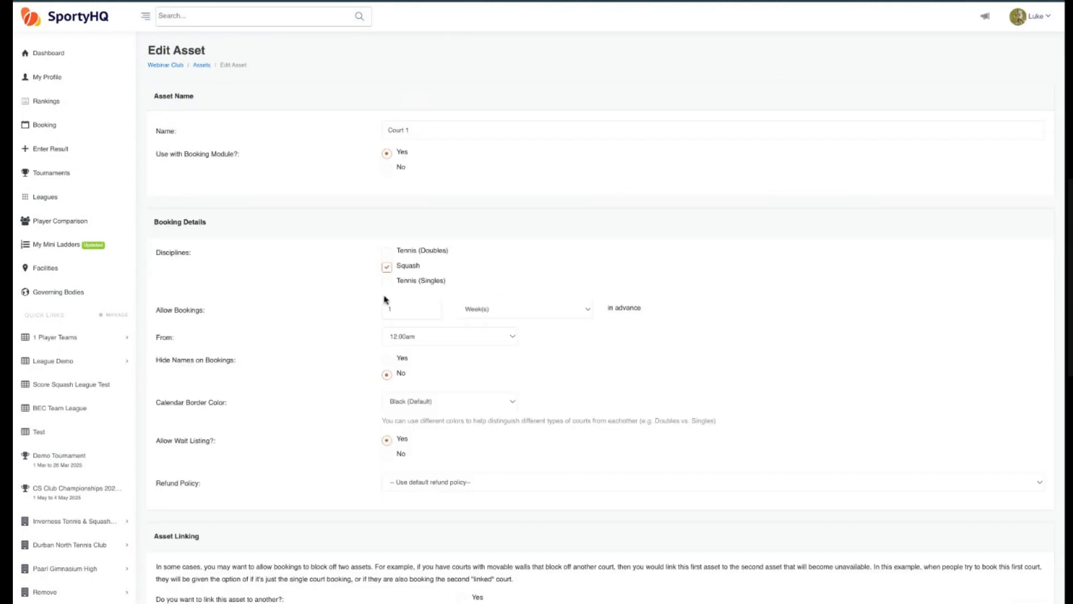
scroll(380, 297, down, 2)
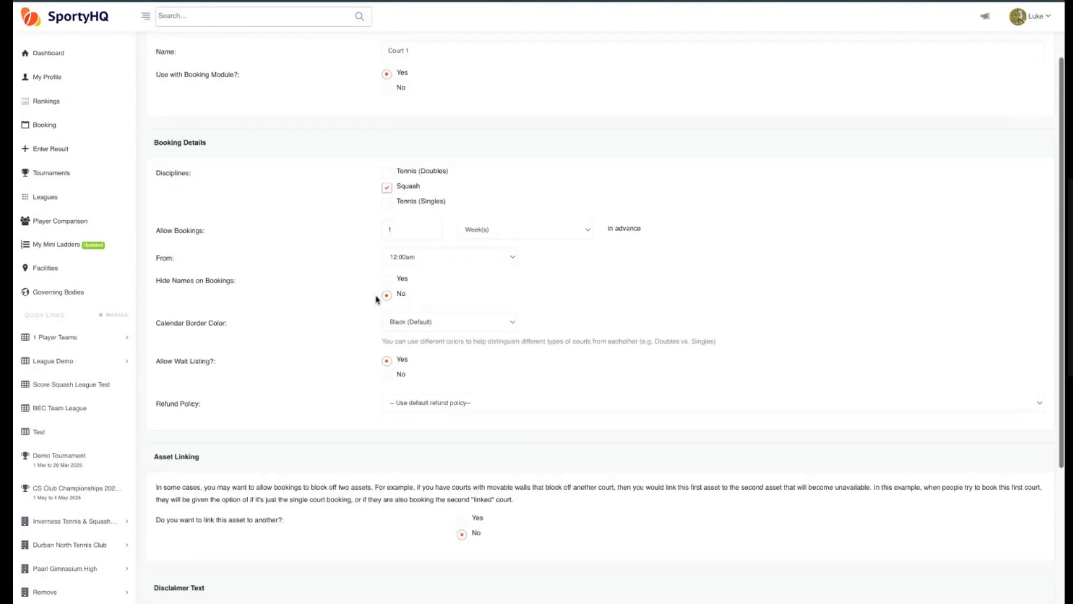
triple_click(203, 406)
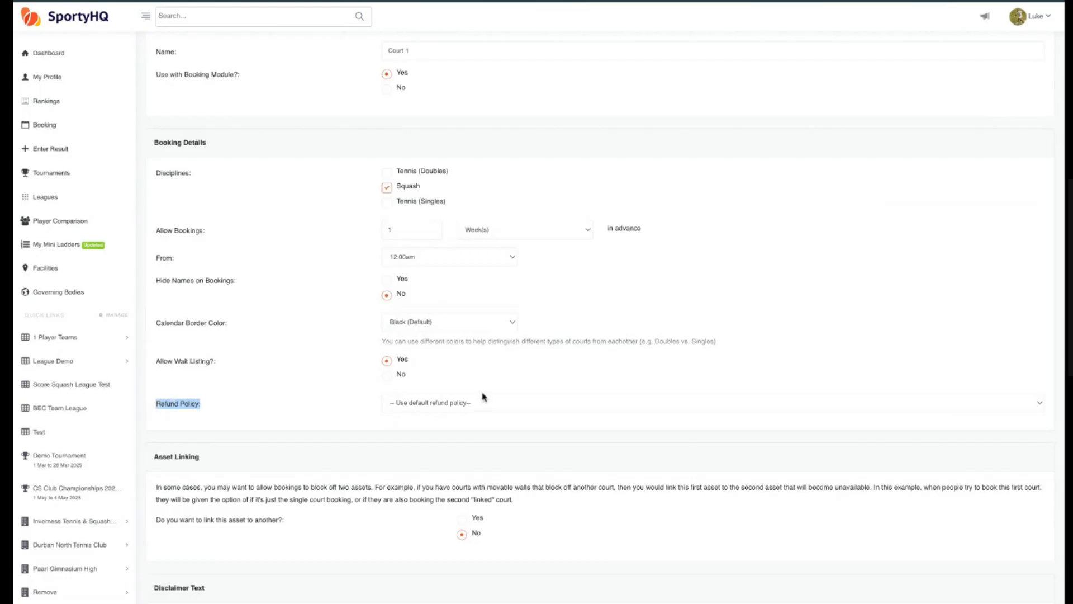
click(474, 410)
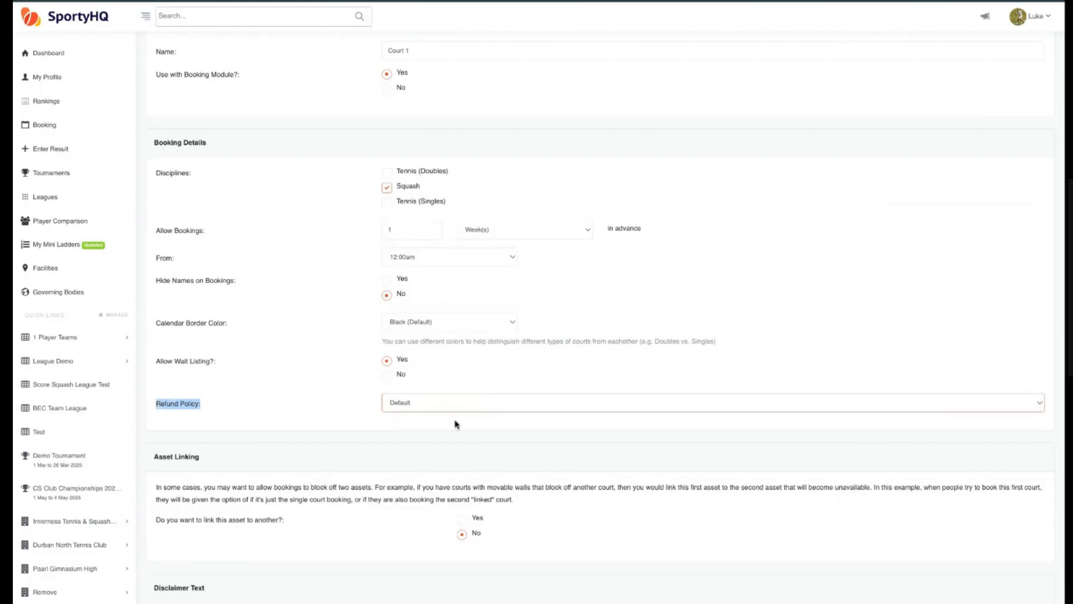
click(328, 338)
scroll(352, 235, up, 1)
scroll(352, 238, down, 5)
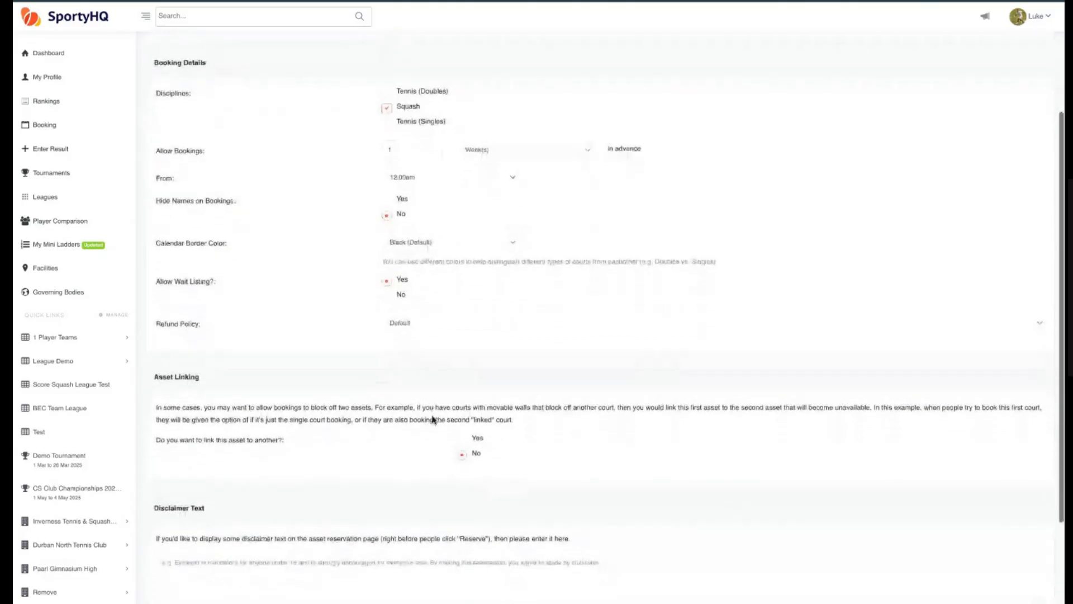
click(600, 537)
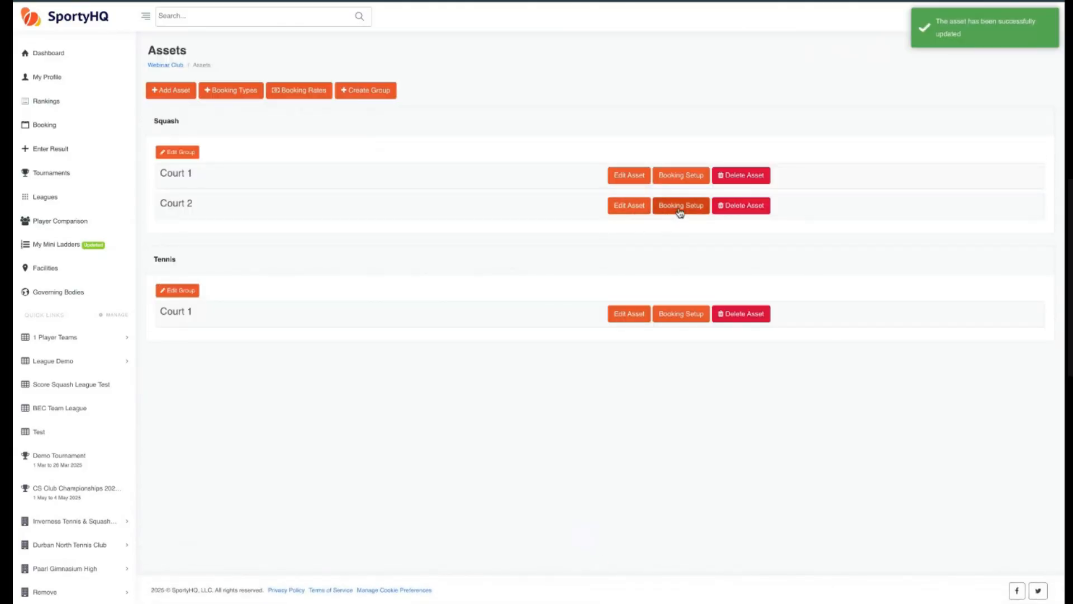
Assign the "Default" refund policy to squash Court 2 and save the court
click(629, 205)
scroll(378, 290, down, 5)
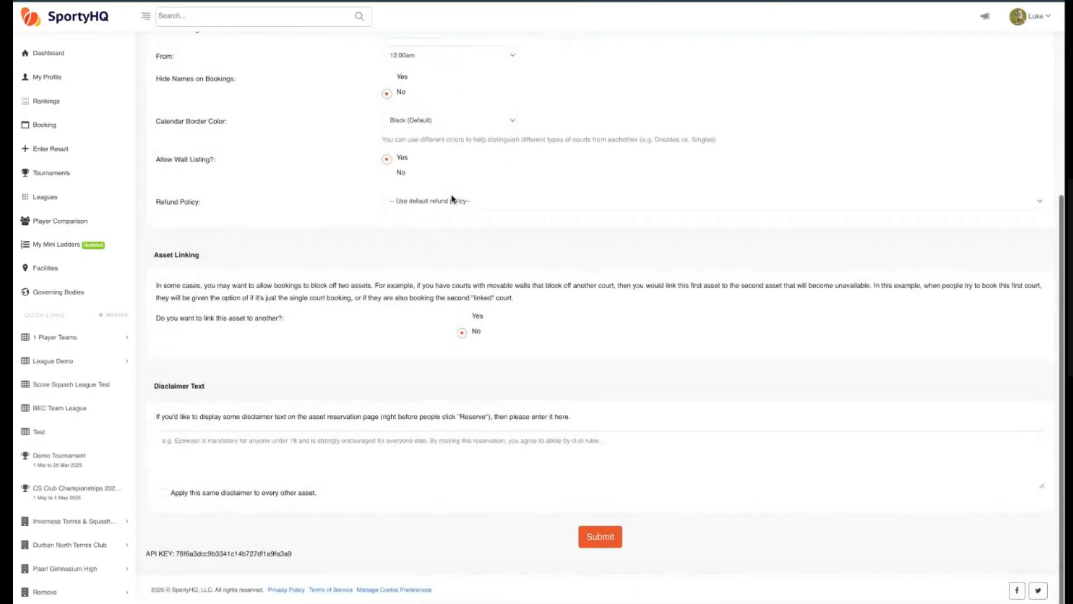
click(453, 201)
scroll(286, 277, down, 3)
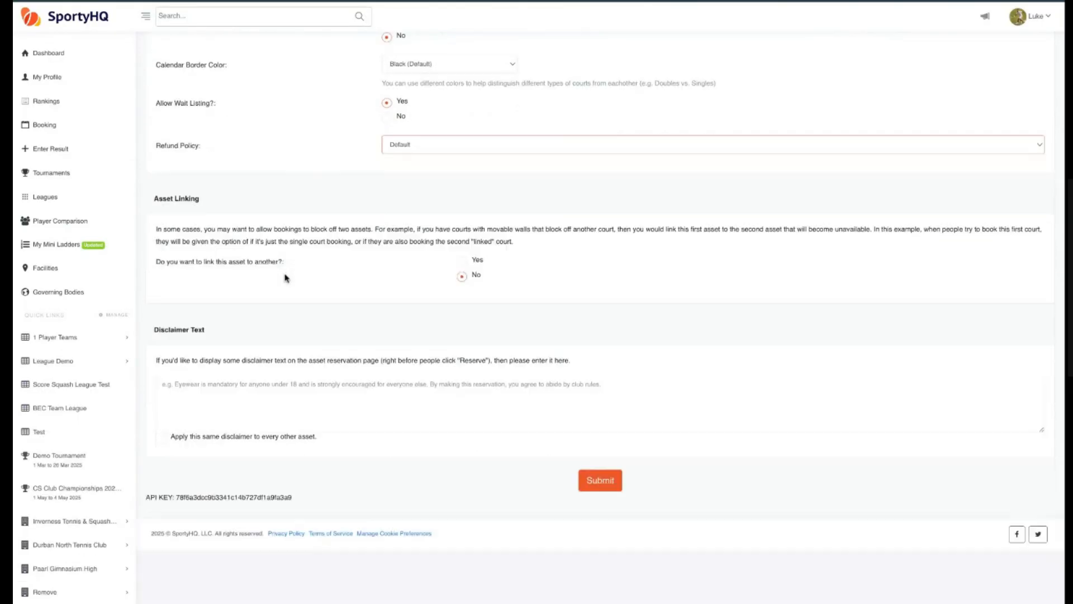
click(611, 539)
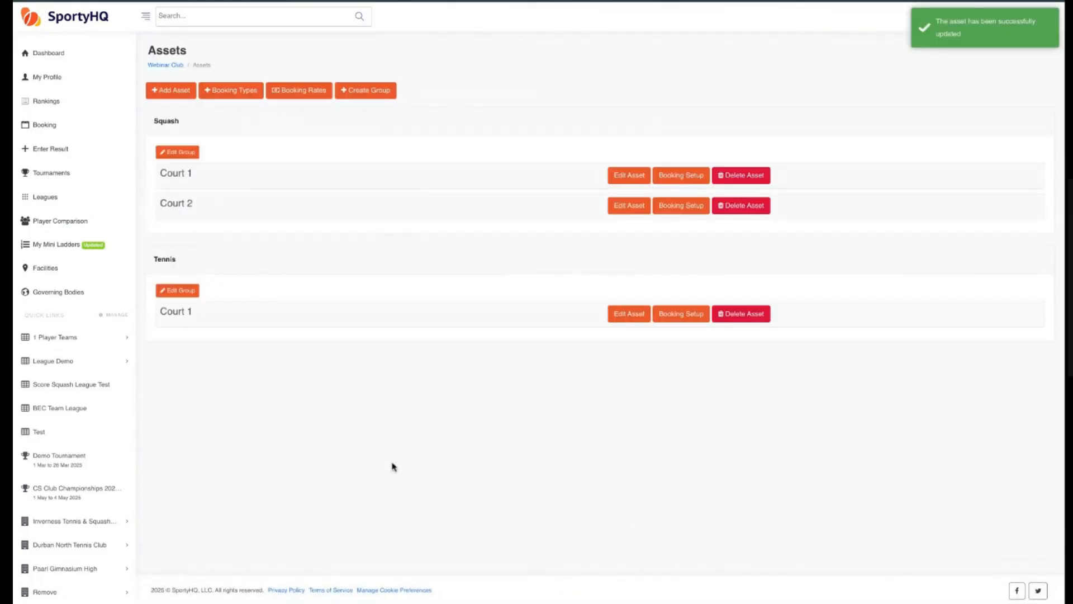
Create a membership booking policy and name it "No Limits"
click(168, 65)
scroll(570, 318, down, 1)
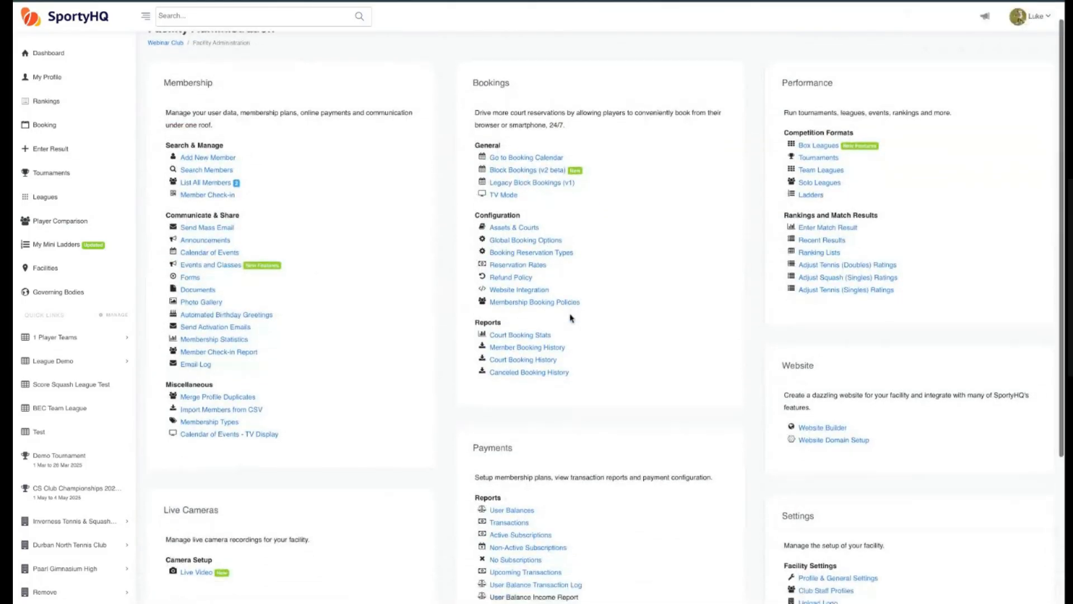
click(538, 301)
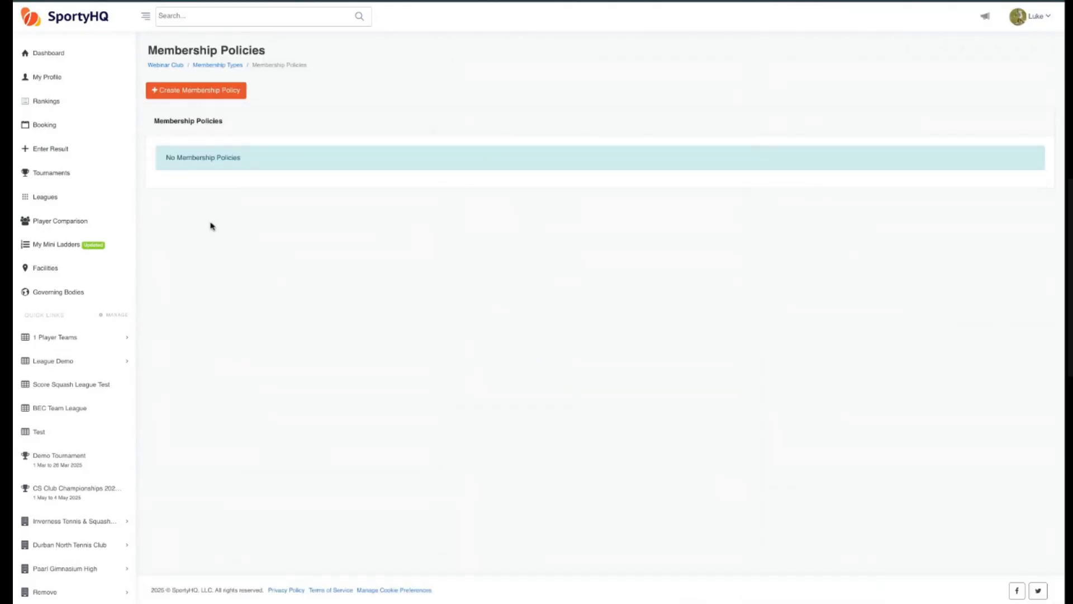
click(211, 96)
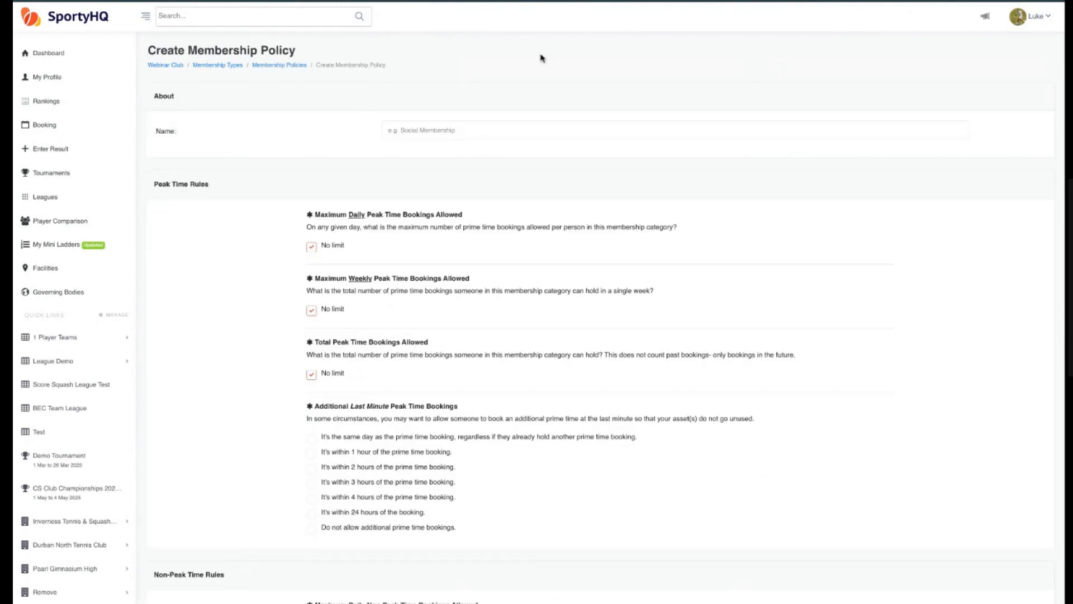
click(471, 131)
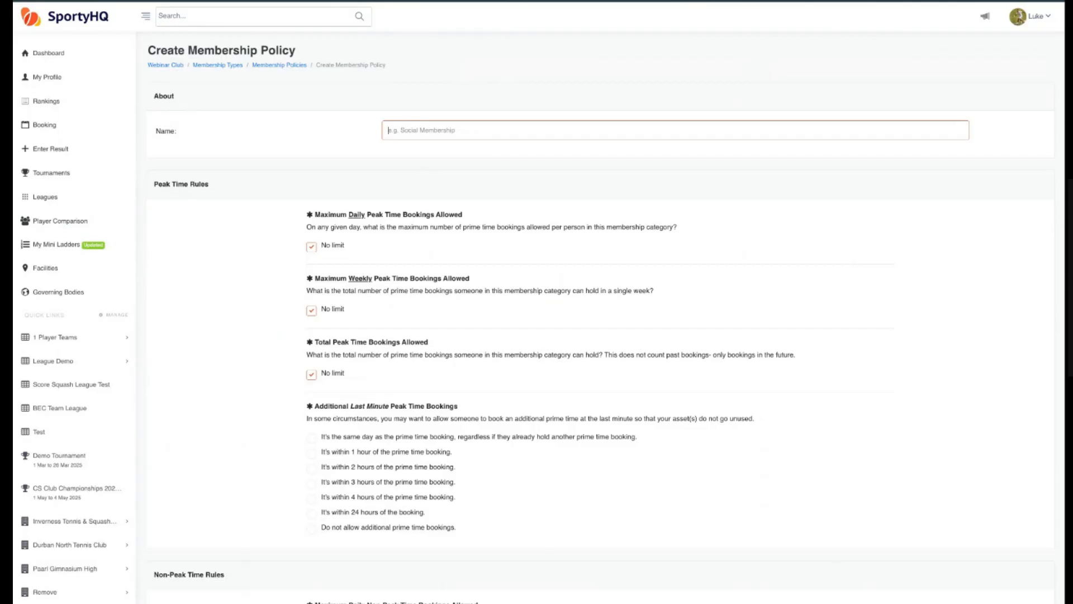
text(No Limits)
click(233, 243)
scroll(230, 245, down, 1)
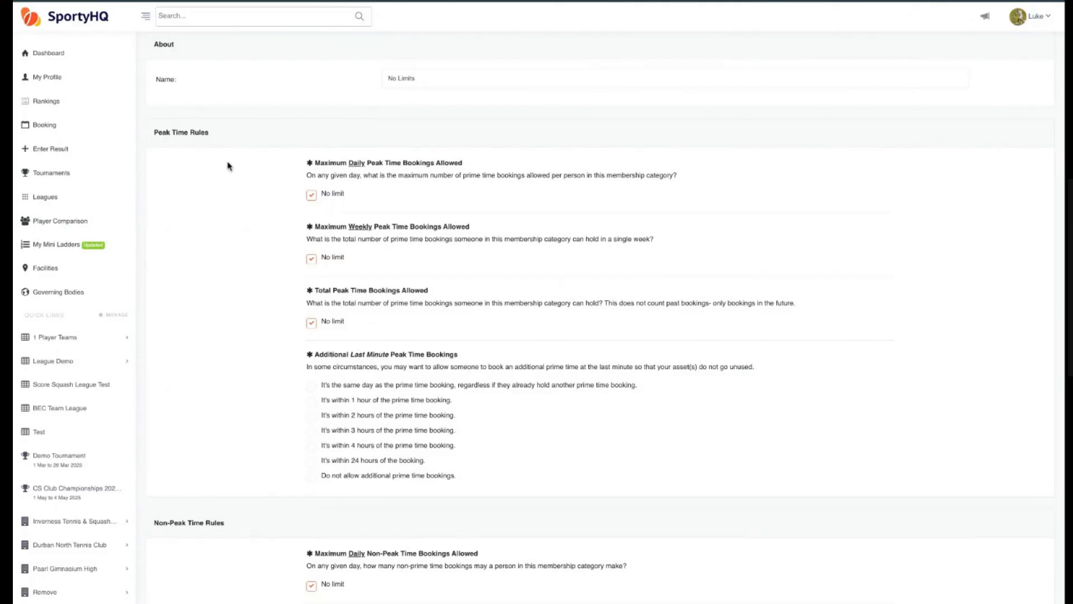
Limit the maximum daily peak time bookings to 2 per person in the membership policy
triple_click(213, 134)
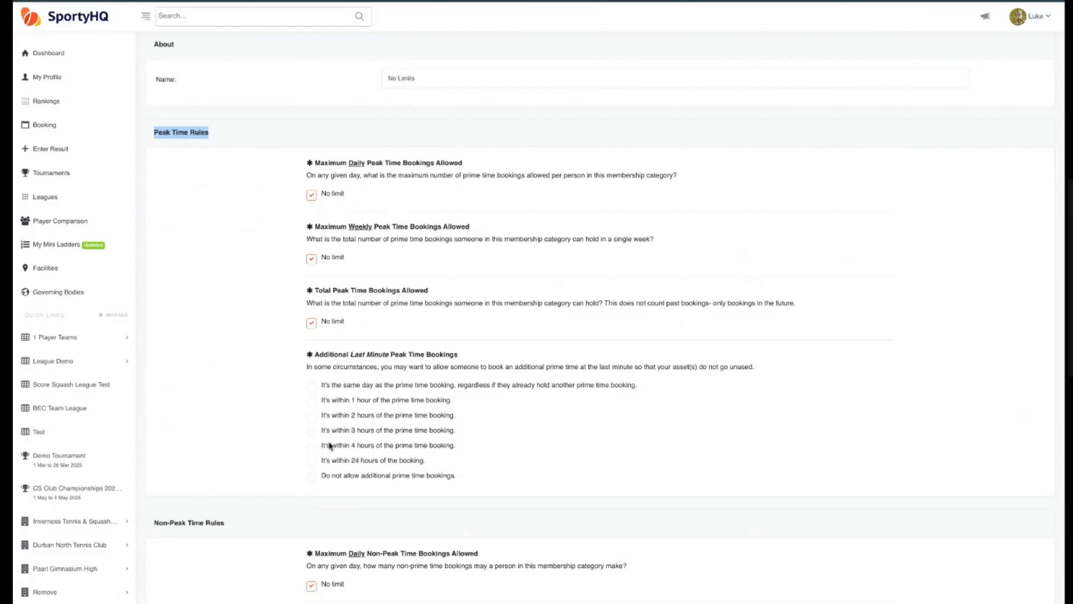
click(311, 195)
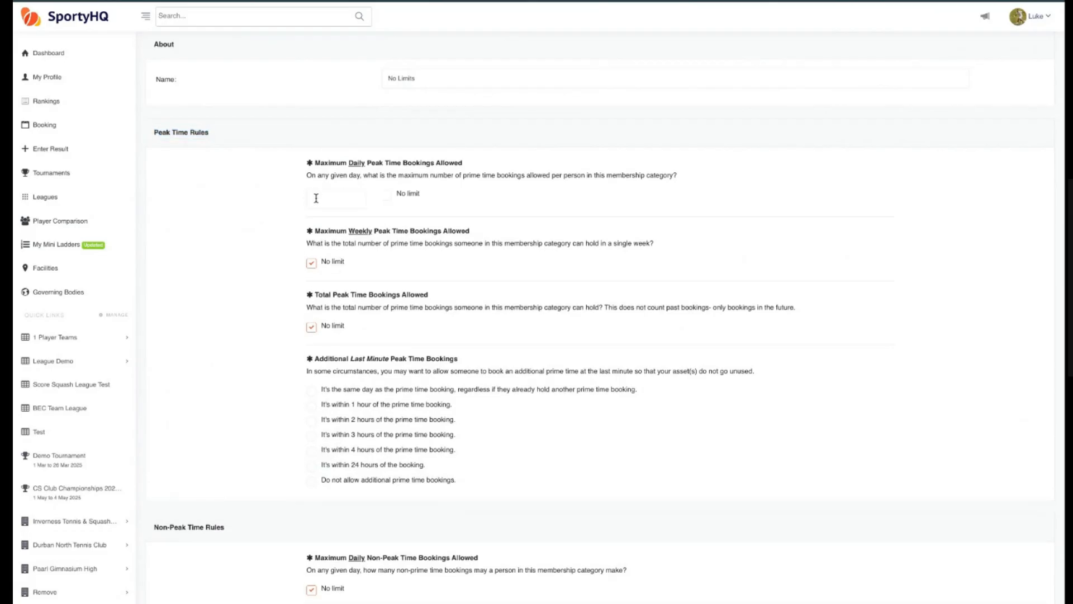
click(315, 197)
text(2)
Disallow additional last-minute prime time bookings in the policy's peak time rules
scroll(283, 307, down, 1)
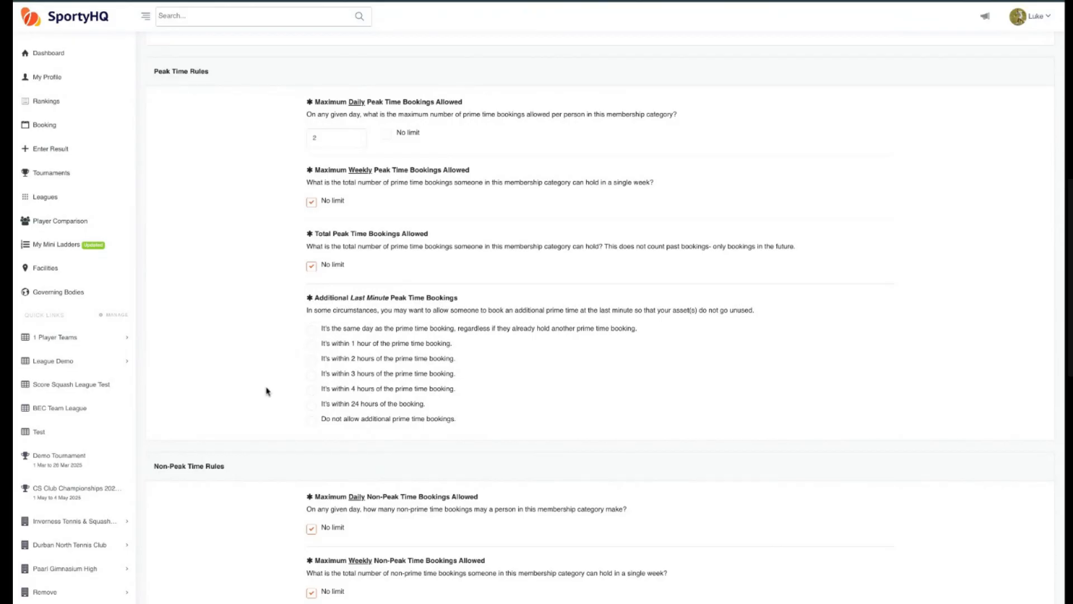
click(313, 421)
scroll(246, 338, down, 1)
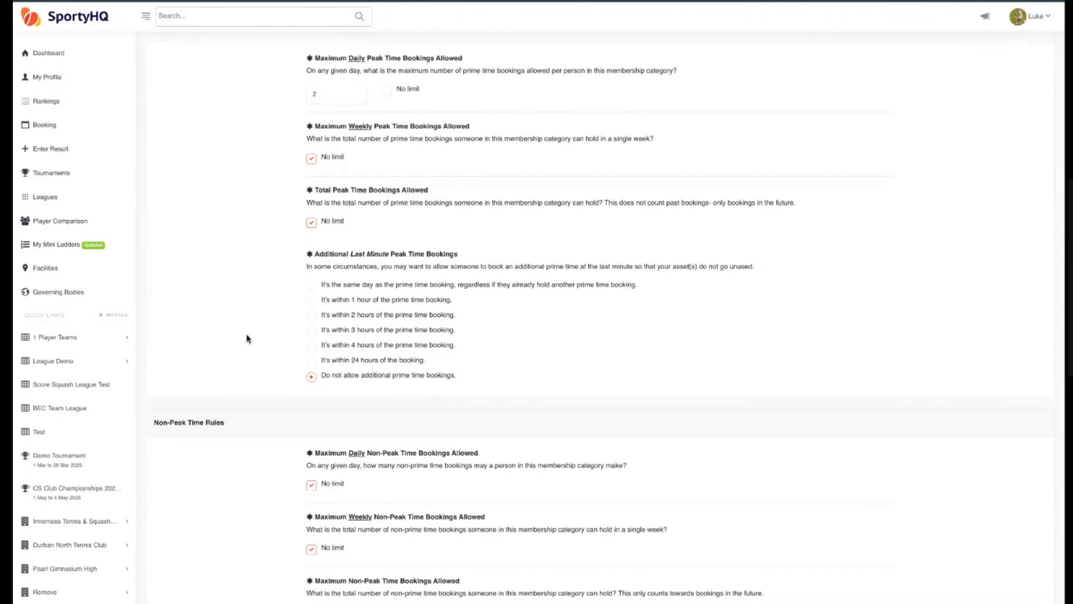
scroll(248, 339, down, 2)
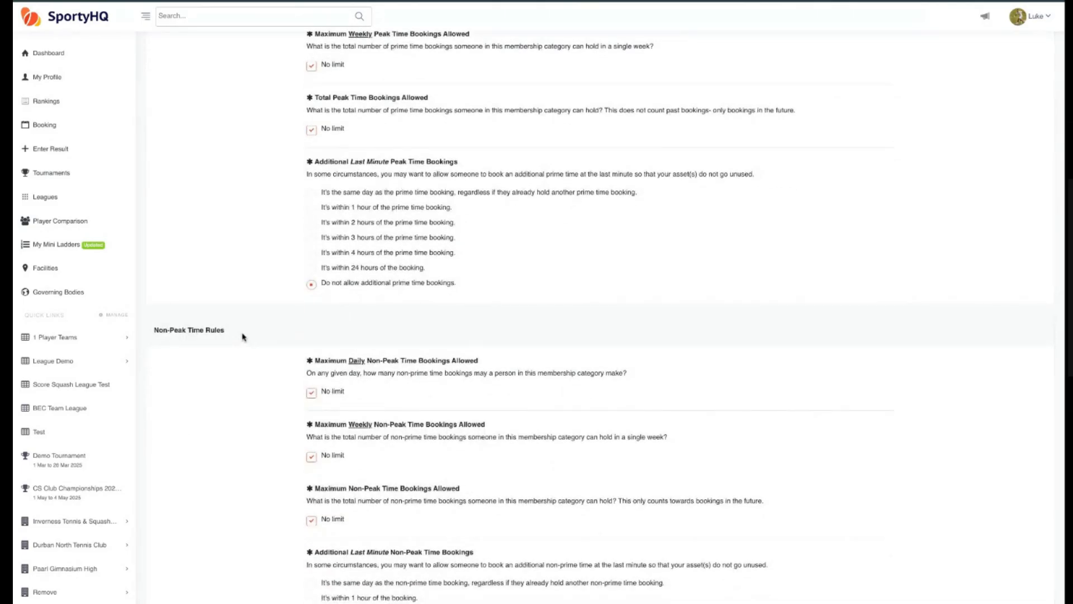
scroll(227, 334, down, 3)
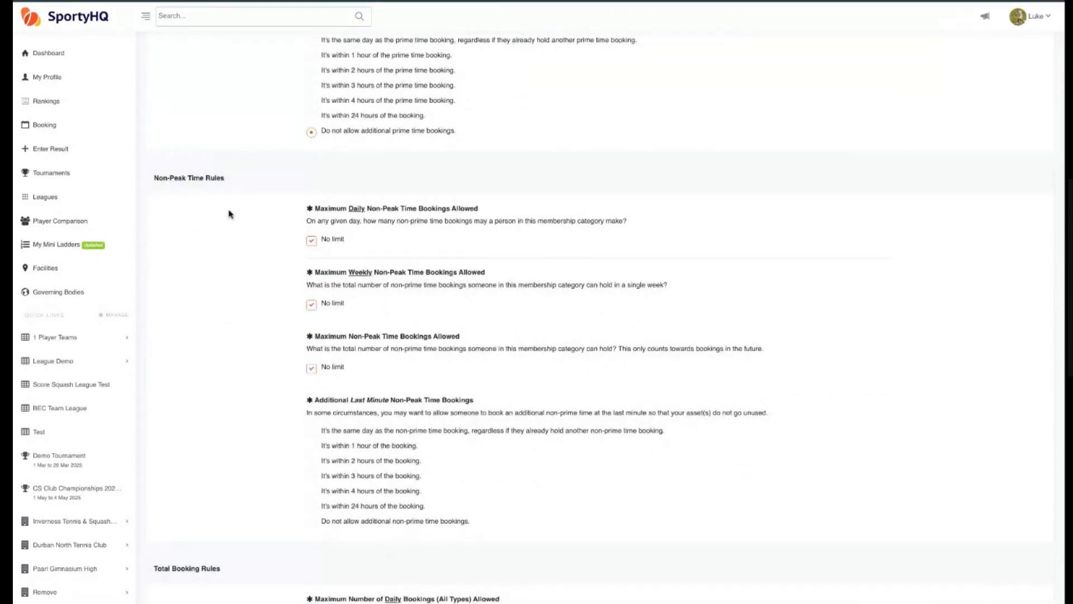
Disallow additional last-minute non-prime time bookings in the membership policy's non-peak time rules
scroll(234, 223, up, 2)
scroll(235, 229, up, 3)
scroll(234, 230, down, 4)
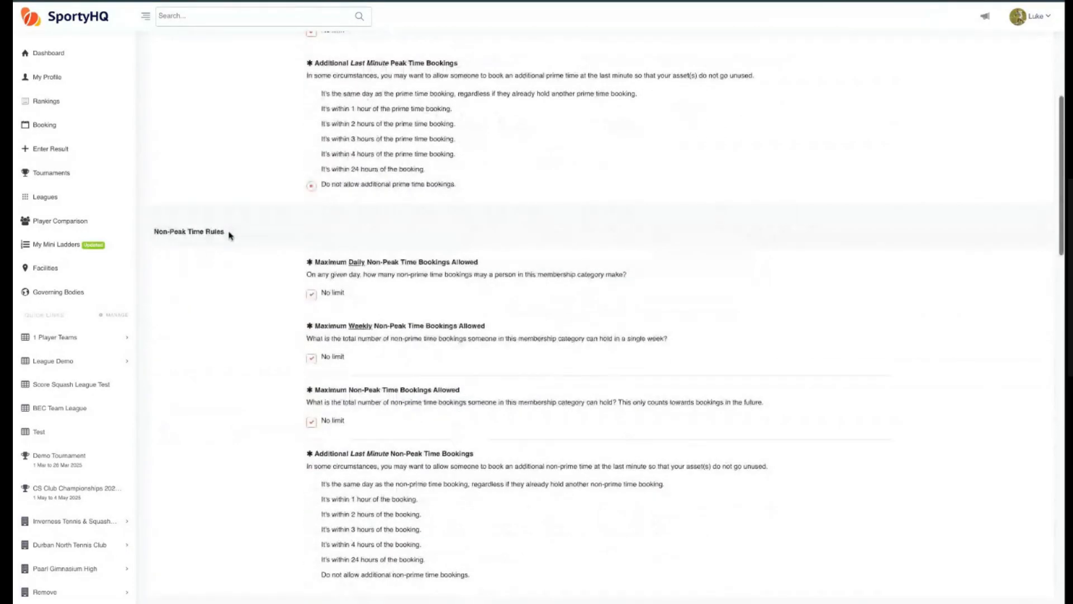
mouse_move(170, 231)
mouse_down()
mouse_move(229, 235)
mouse_move(149, 232)
mouse_up()
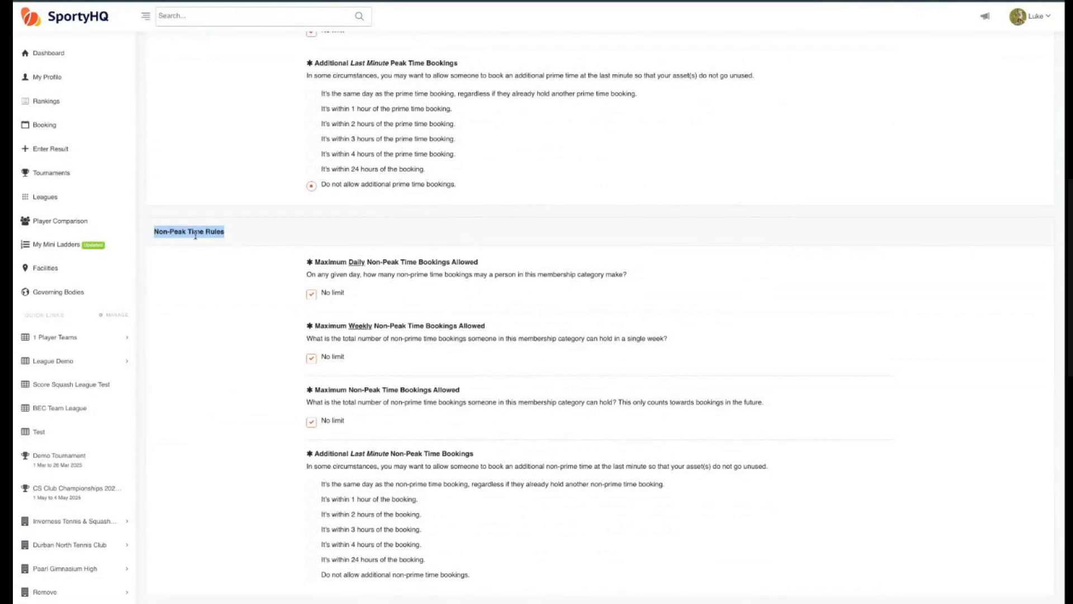
scroll(234, 261, down, 1)
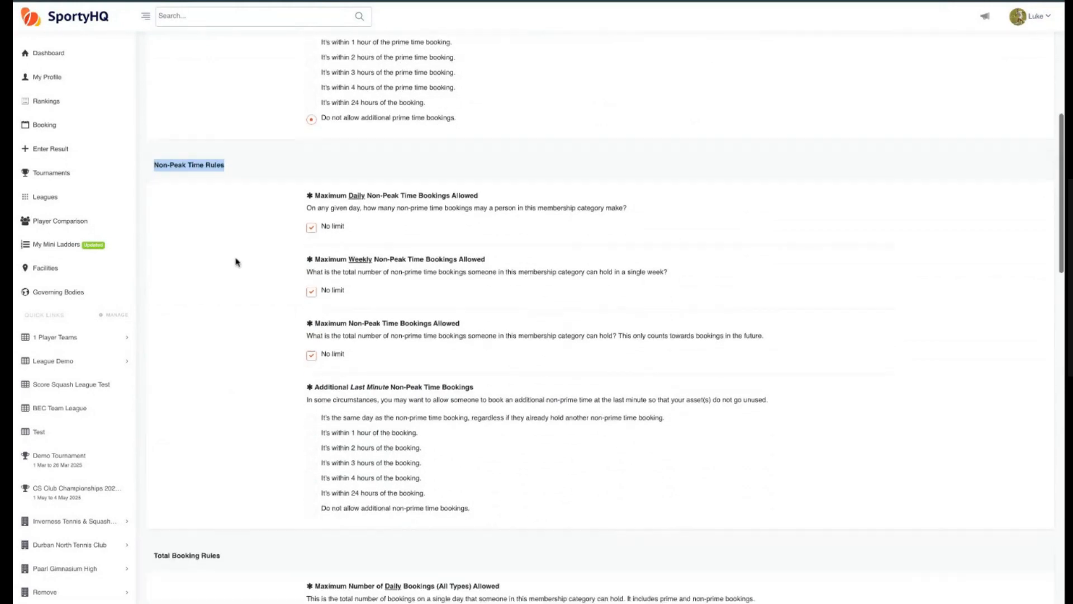
scroll(242, 438, down, 2)
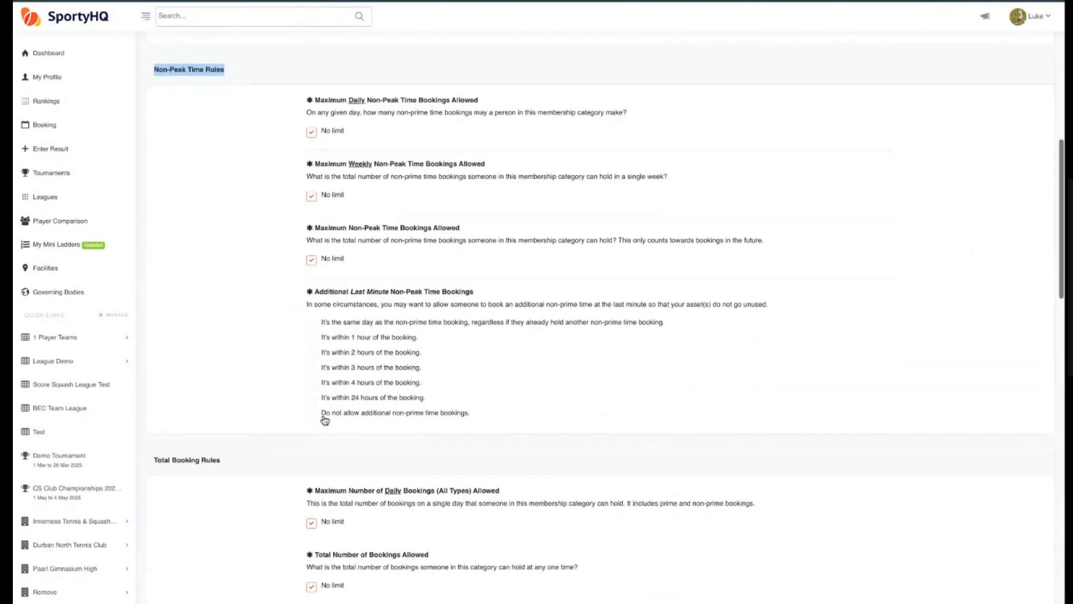
click(311, 414)
Exclude last-minute bookings from both the total booking allowance and the total weekly booking allowance
scroll(222, 370, down, 5)
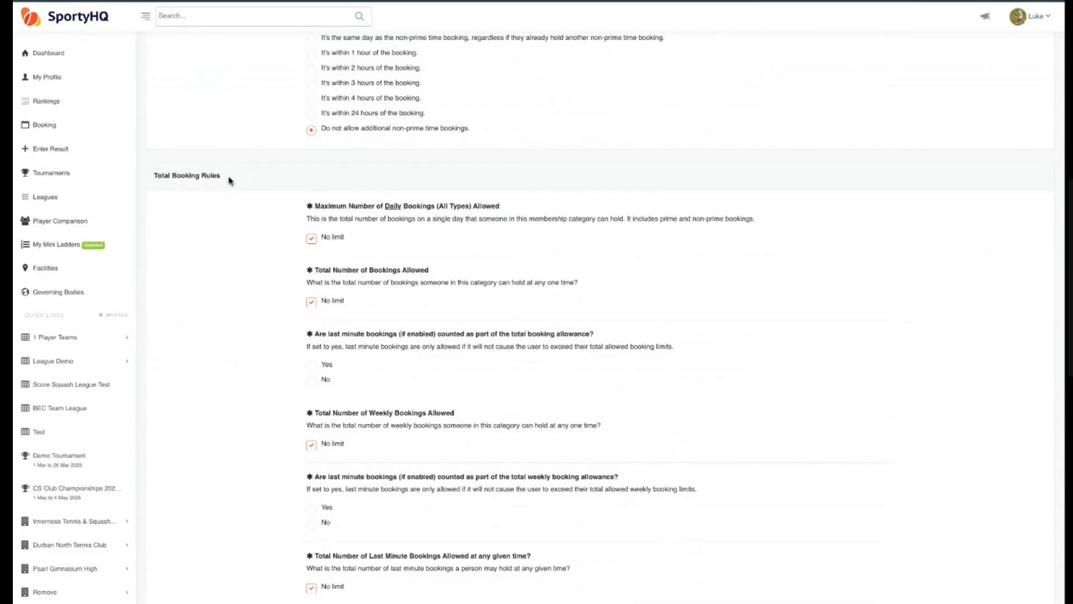
drag(222, 177, 140, 176)
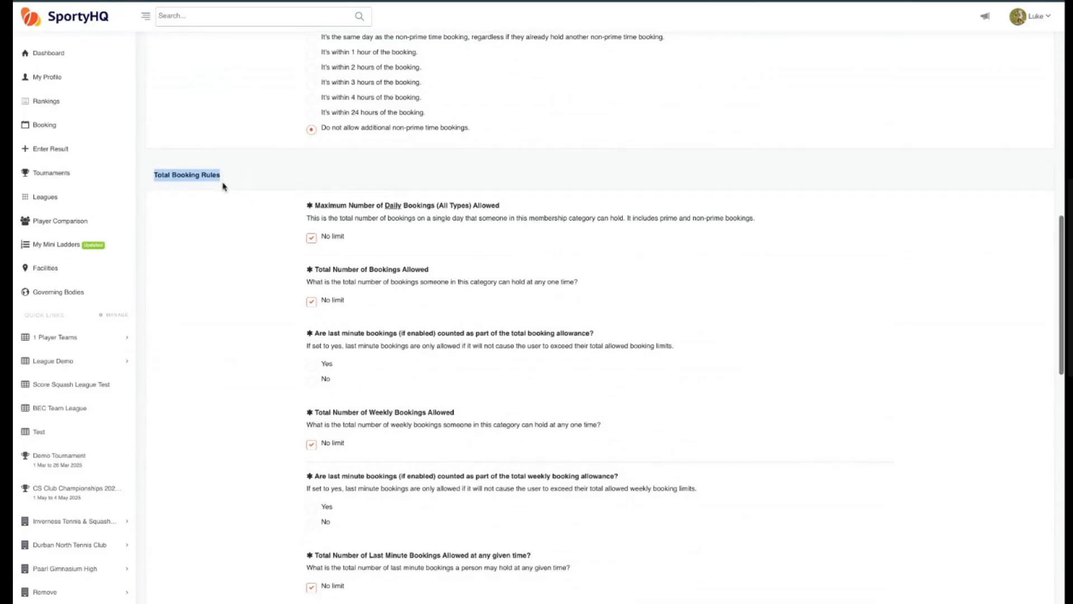
scroll(223, 186, down, 2)
click(398, 103)
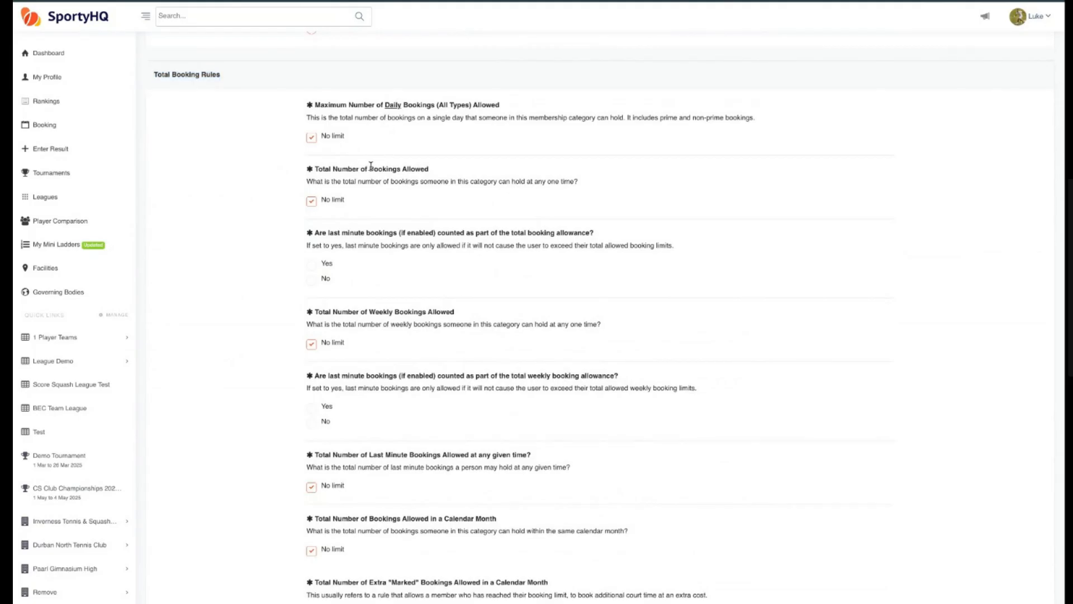
scroll(367, 213, down, 1)
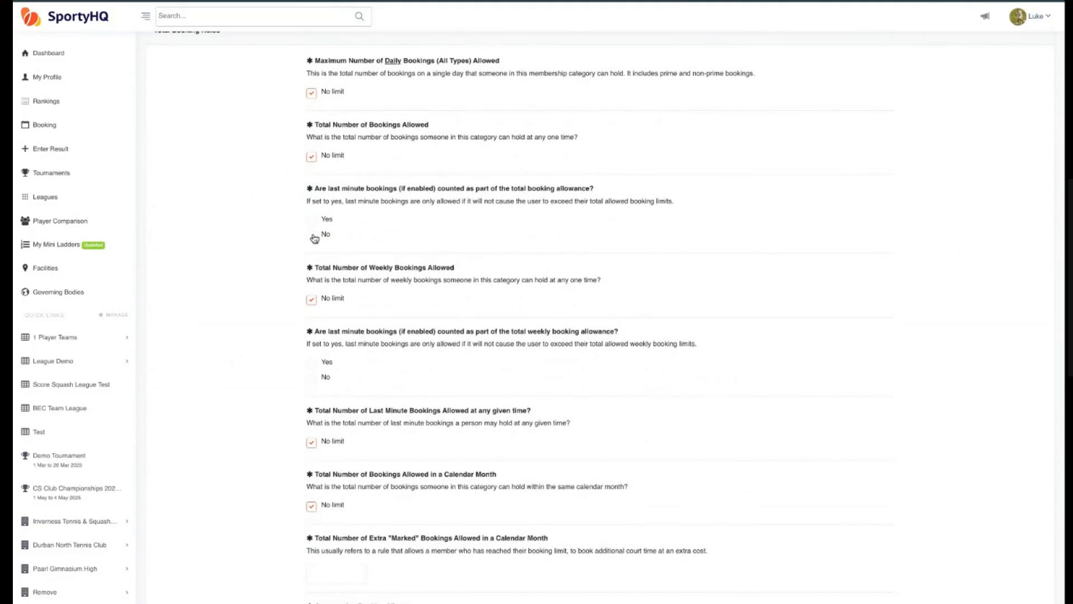
click(312, 237)
scroll(258, 220, down, 2)
scroll(289, 236, down, 1)
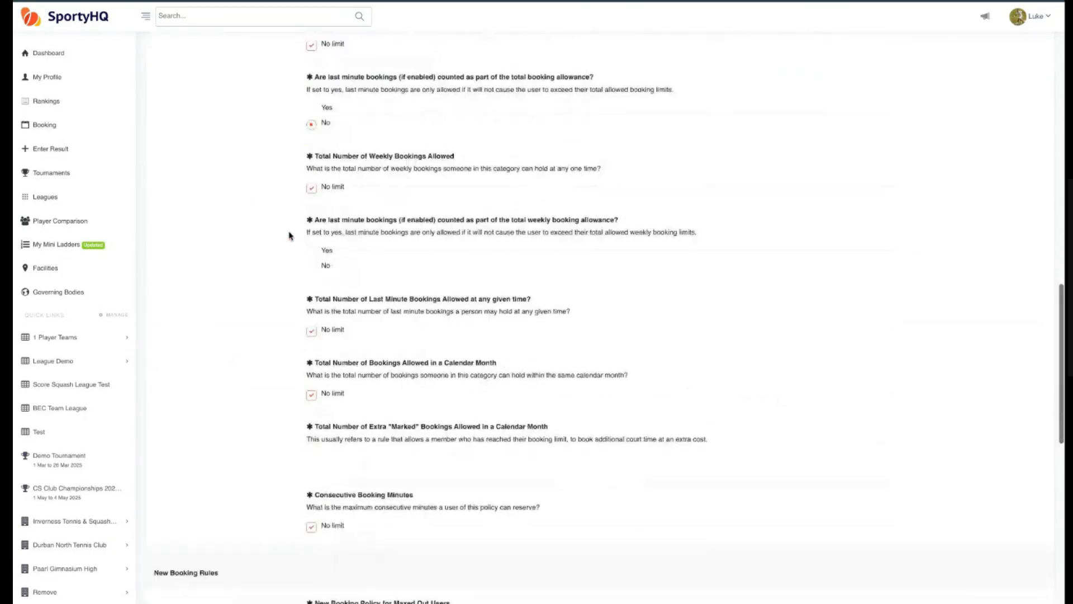
click(311, 266)
scroll(239, 219, down, 2)
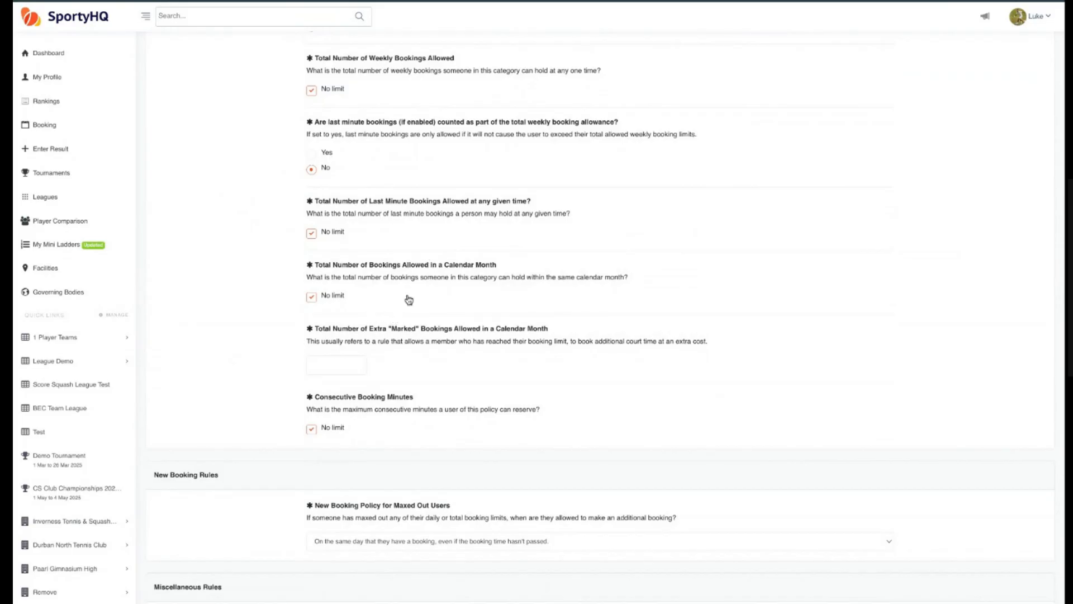
scroll(409, 300, down, 1)
click(311, 261)
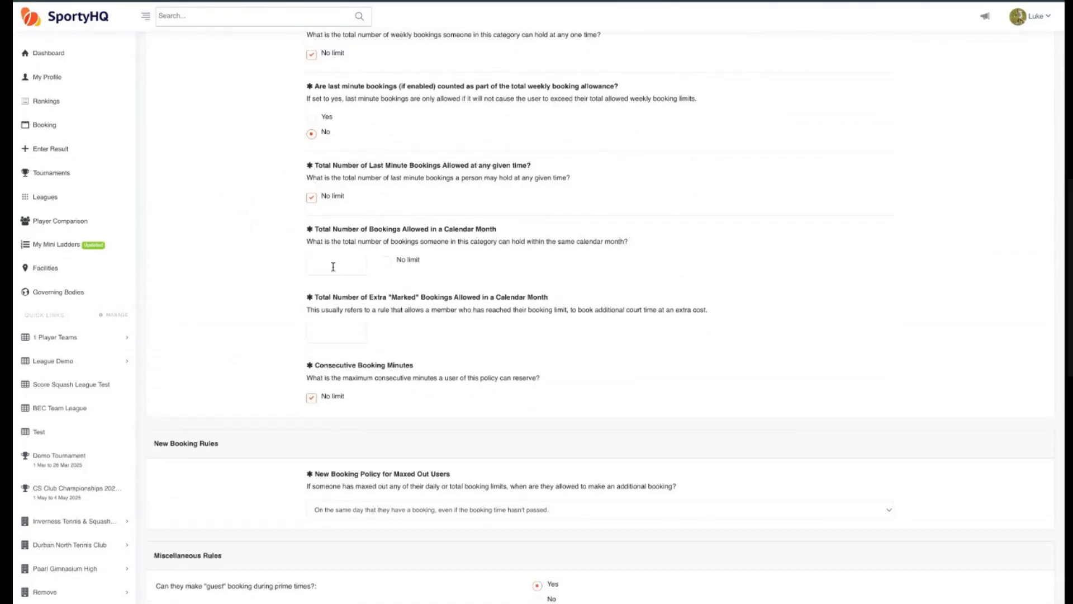
click(338, 267)
click(387, 262)
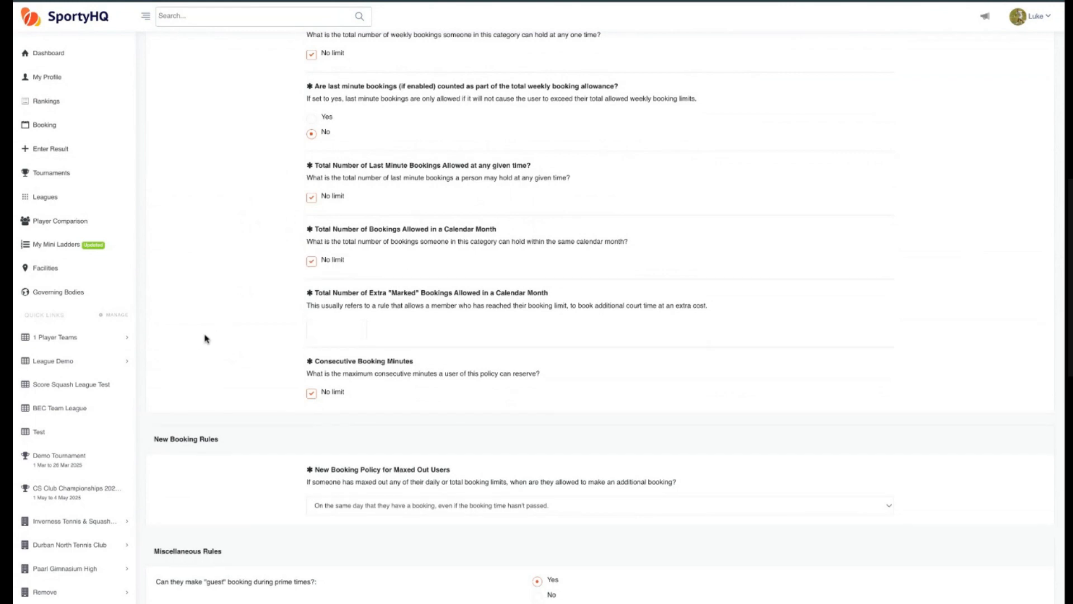
Set the total number of extra "Marked" bookings allowed in a calendar month to 0
scroll(211, 329, down, 1)
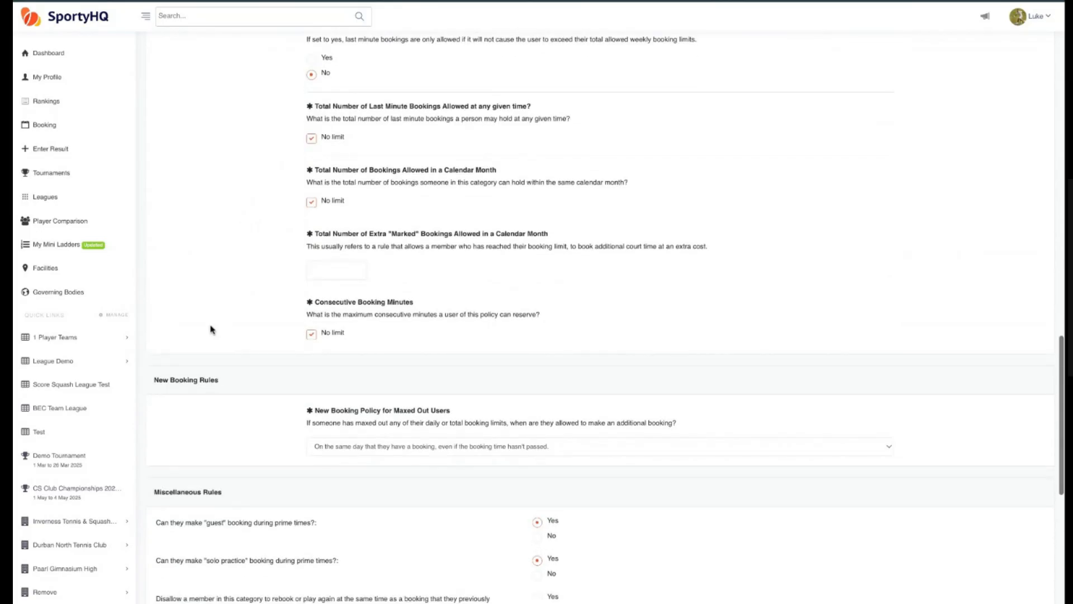
click(330, 273)
scroll(260, 287, down, 1)
click(255, 288)
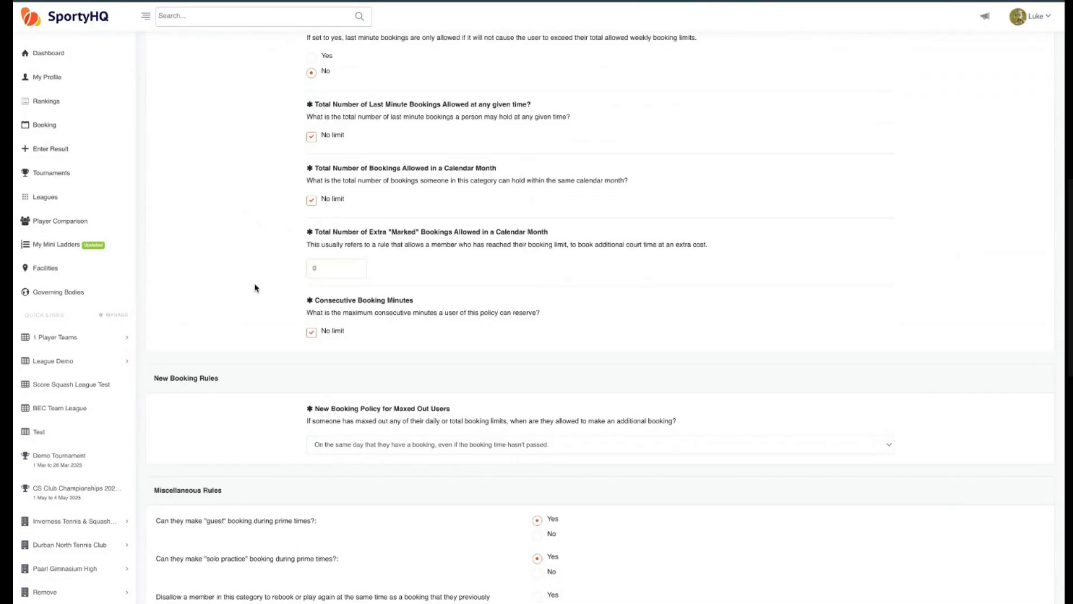
Limit the maximum consecutive booking time under the policy to 90 minutes
scroll(257, 288, down, 1)
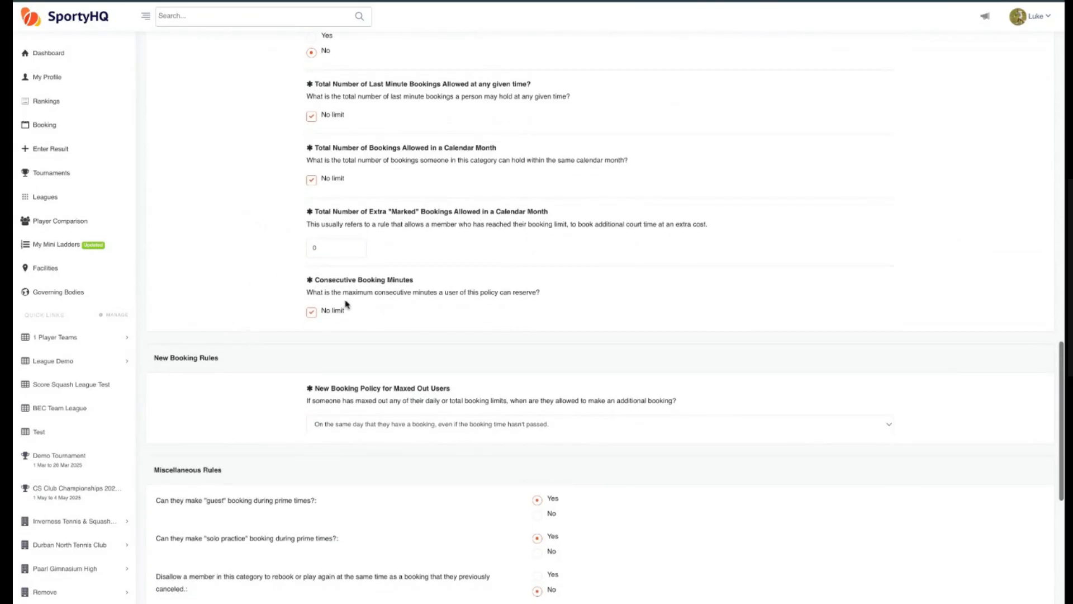
click(312, 312)
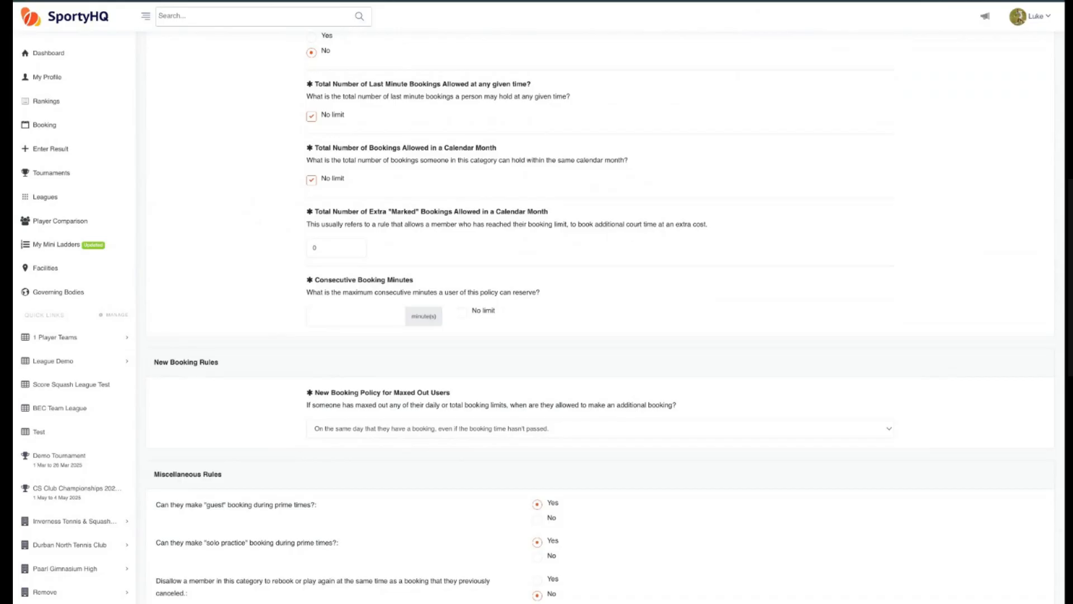
click(368, 314)
click(272, 310)
Review the new booking policy for maxed out users and the miscellaneous rules of the membership policy
scroll(232, 363, down, 3)
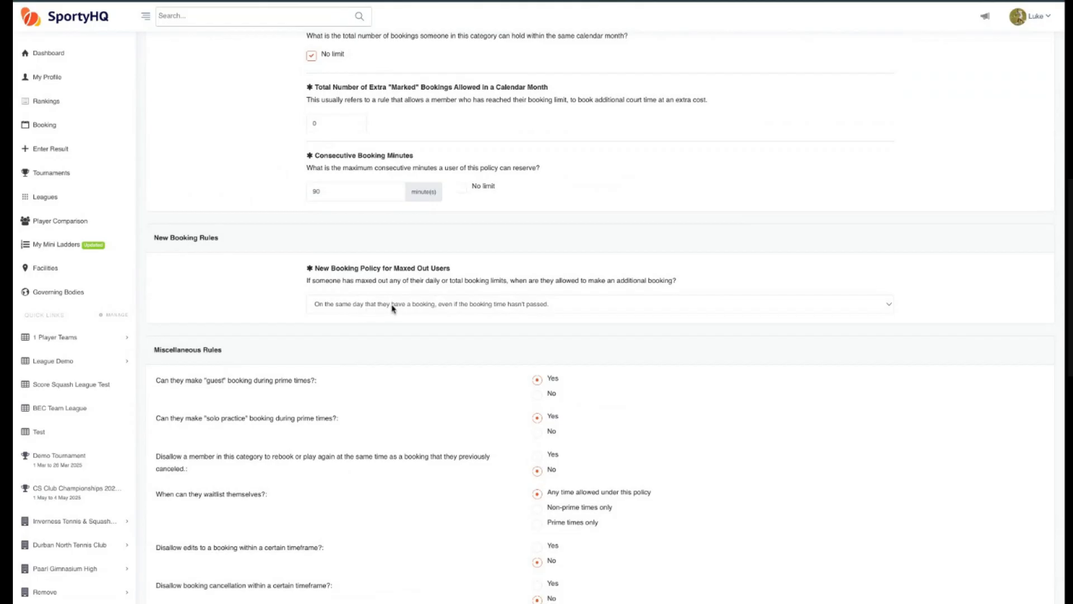
click(600, 304)
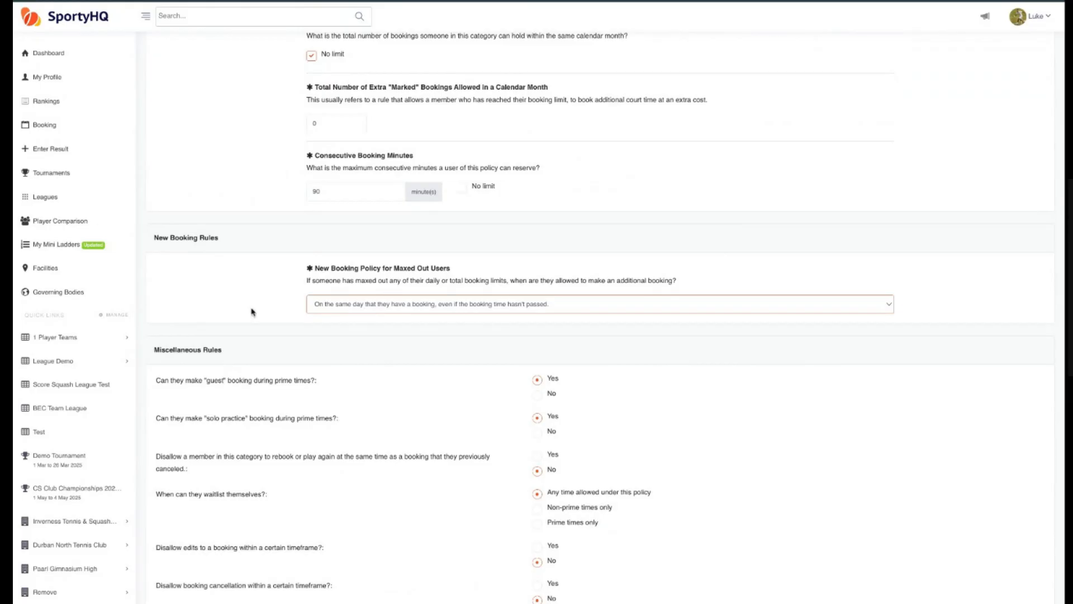
scroll(246, 358, down, 2)
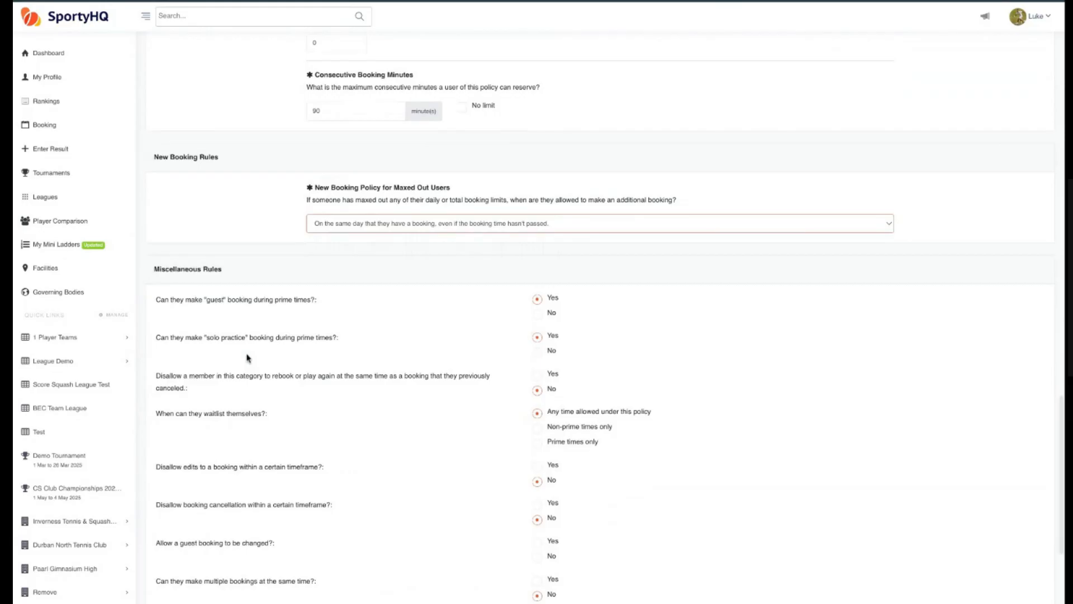
scroll(247, 355, down, 2)
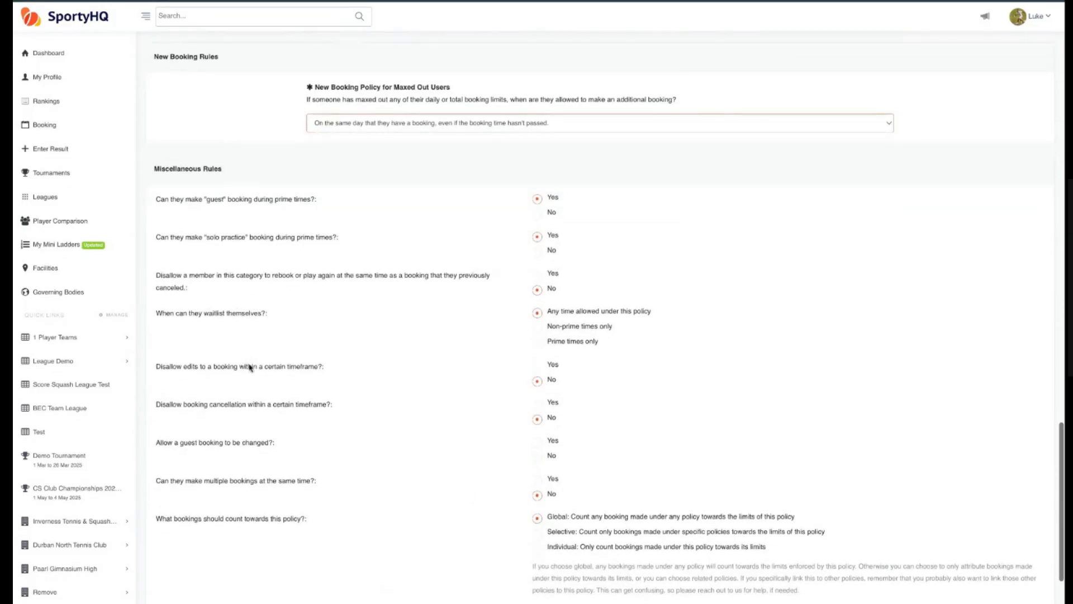
drag(225, 171, 154, 169)
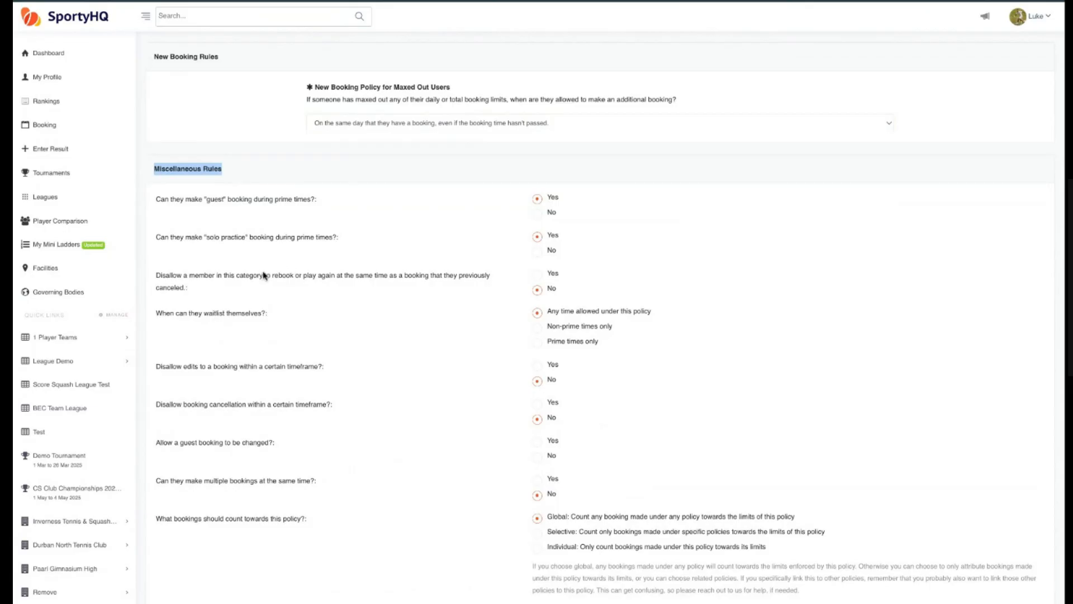
scroll(265, 275, down, 1)
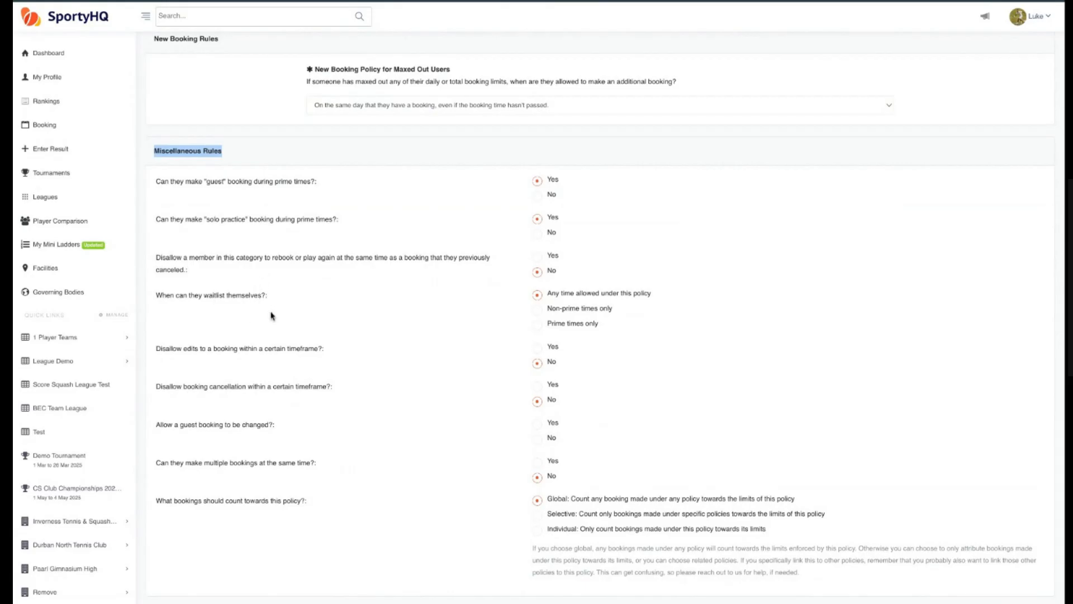
scroll(260, 314, down, 1)
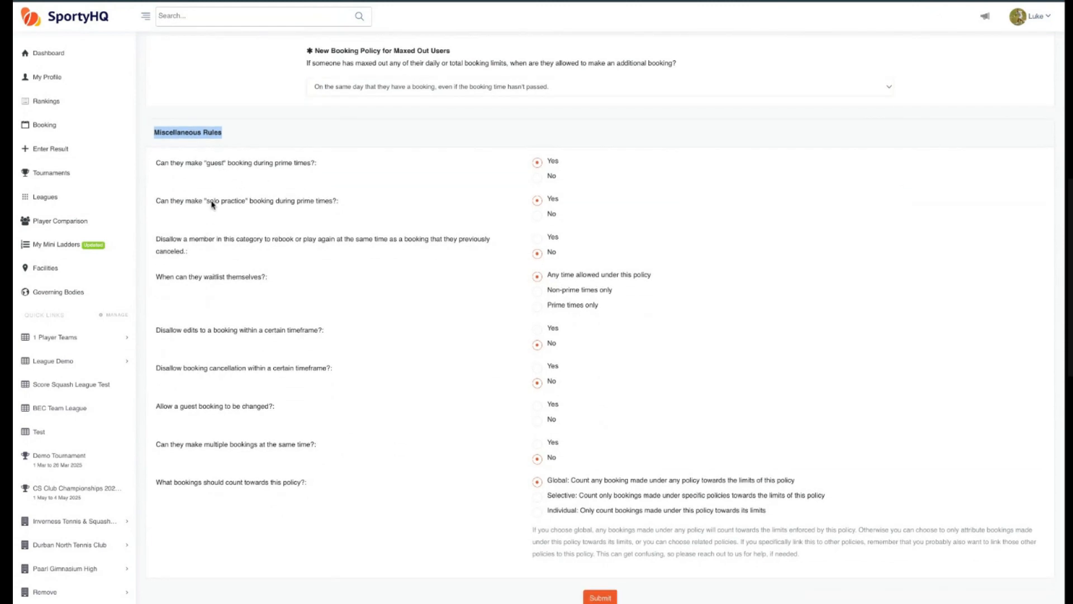
scroll(308, 269, down, 1)
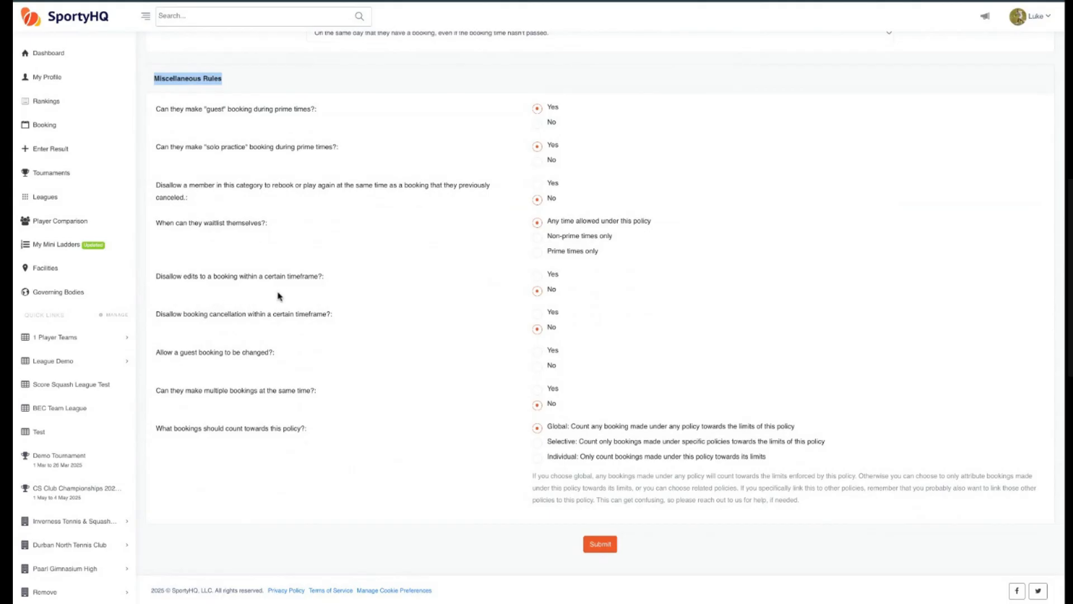
click(537, 275)
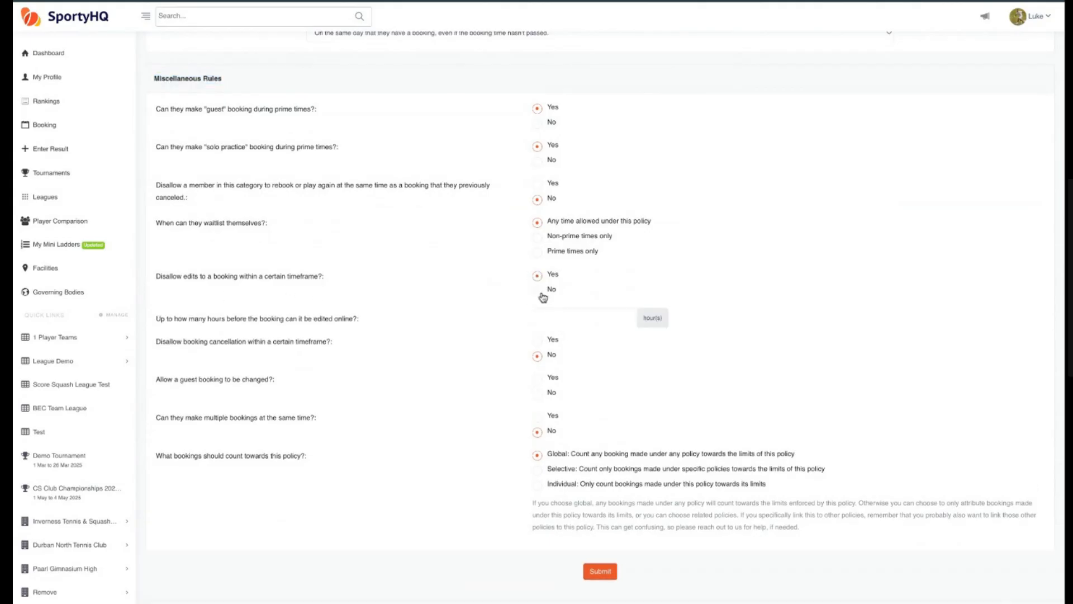
click(537, 290)
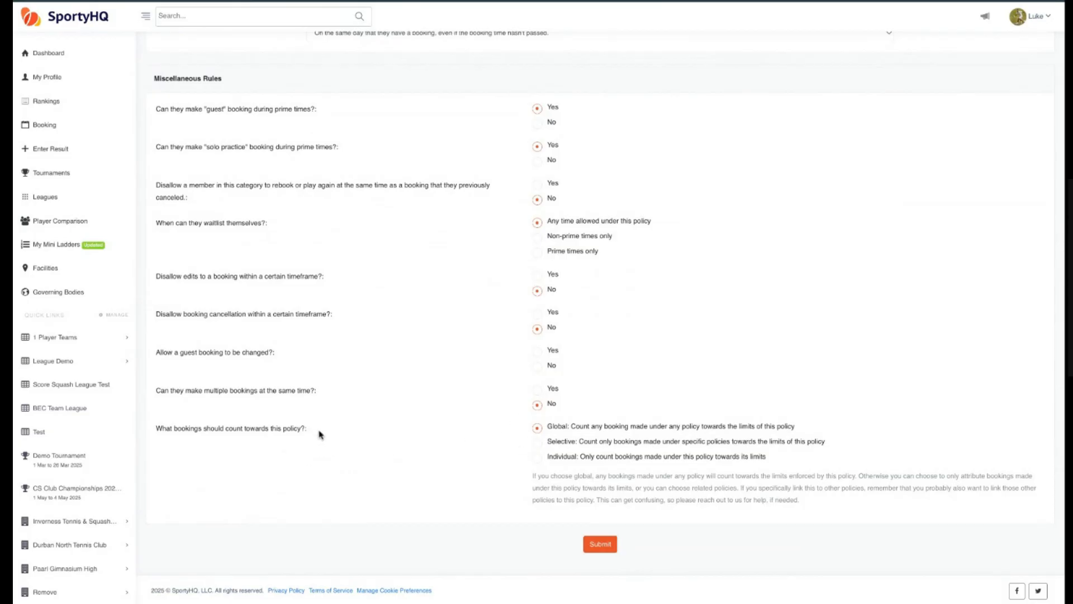
click(537, 442)
click(537, 427)
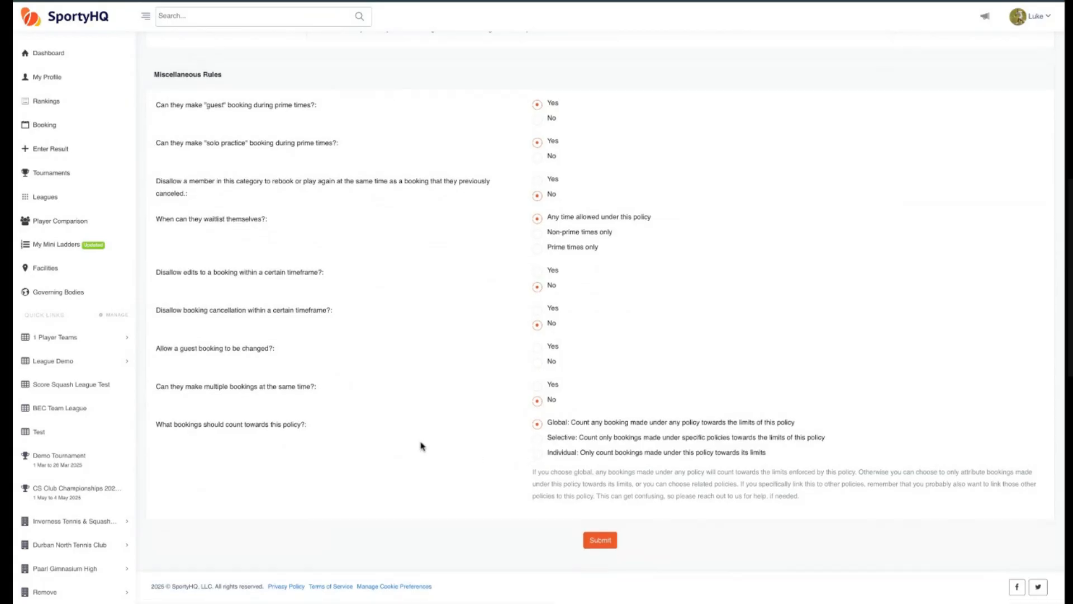
Allow guest bookings to be changed in the miscellaneous rules and submit the membership policy
click(601, 544)
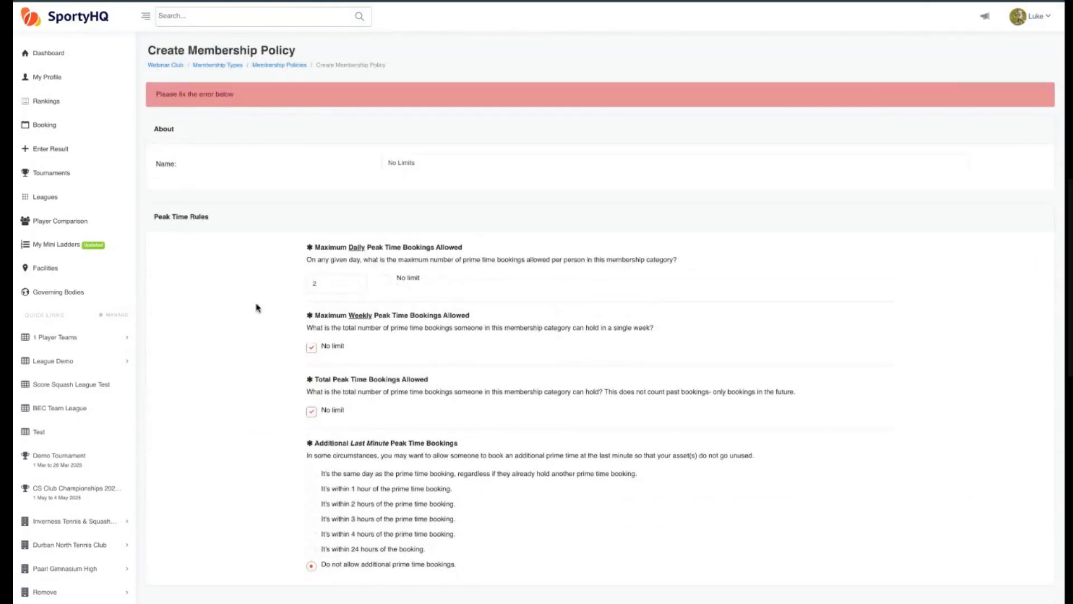
scroll(254, 301, down, 6)
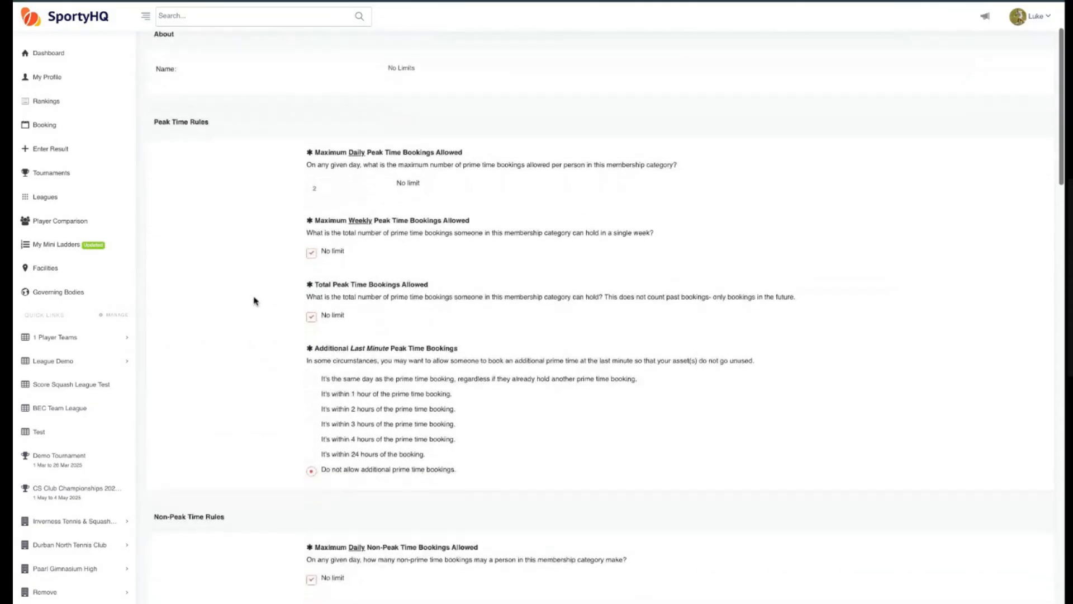
scroll(254, 302, down, 9)
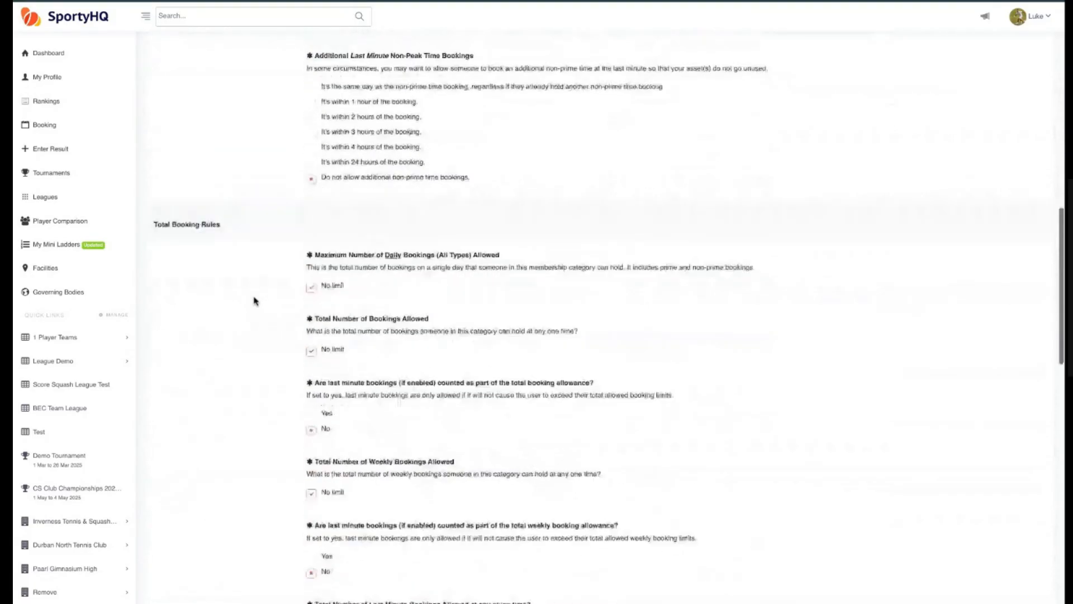
scroll(254, 302, down, 7)
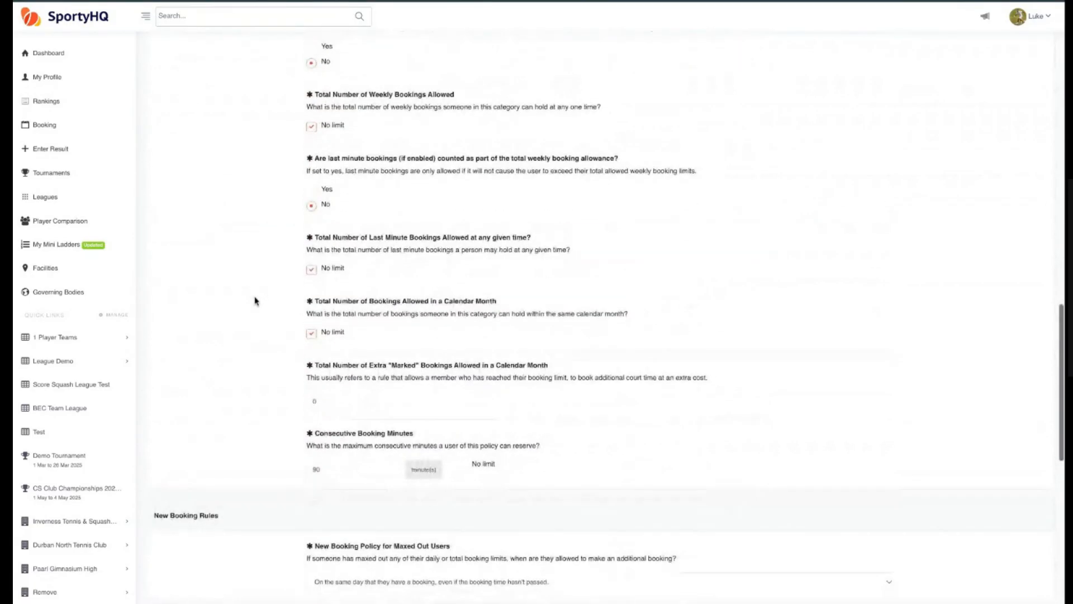
scroll(307, 318, down, 8)
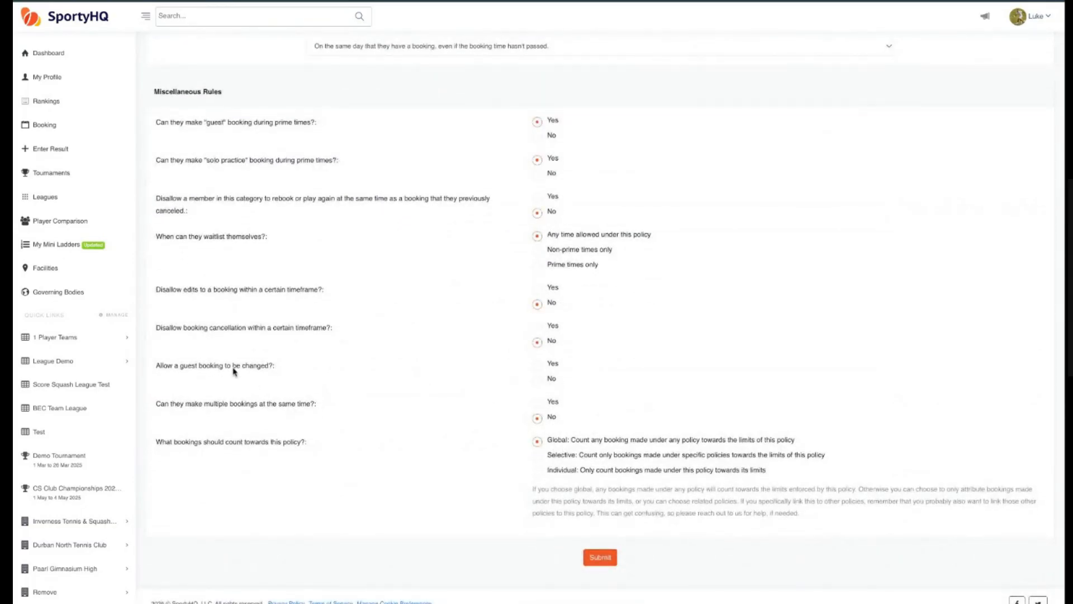
click(536, 366)
scroll(701, 591, down, 1)
click(598, 545)
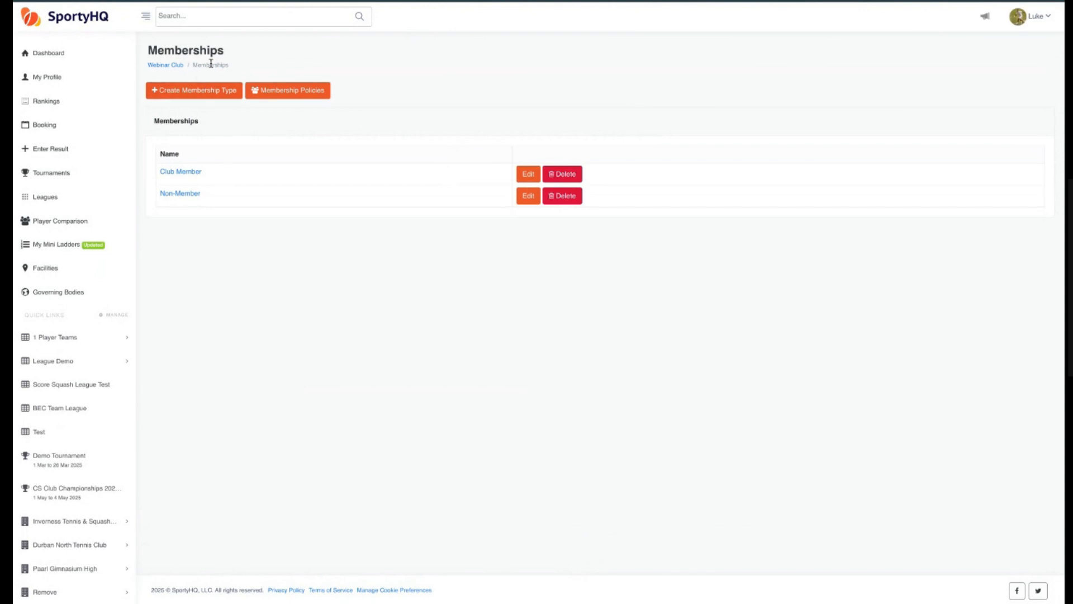
Open the Club Member membership type for editing from the facility administration
click(167, 66)
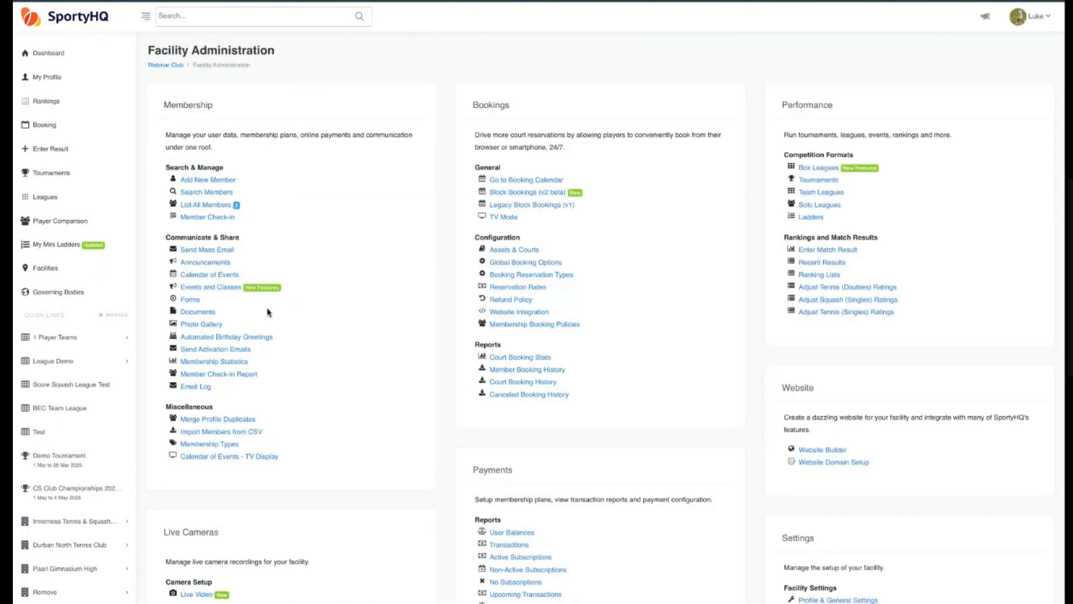
scroll(244, 322, down, 2)
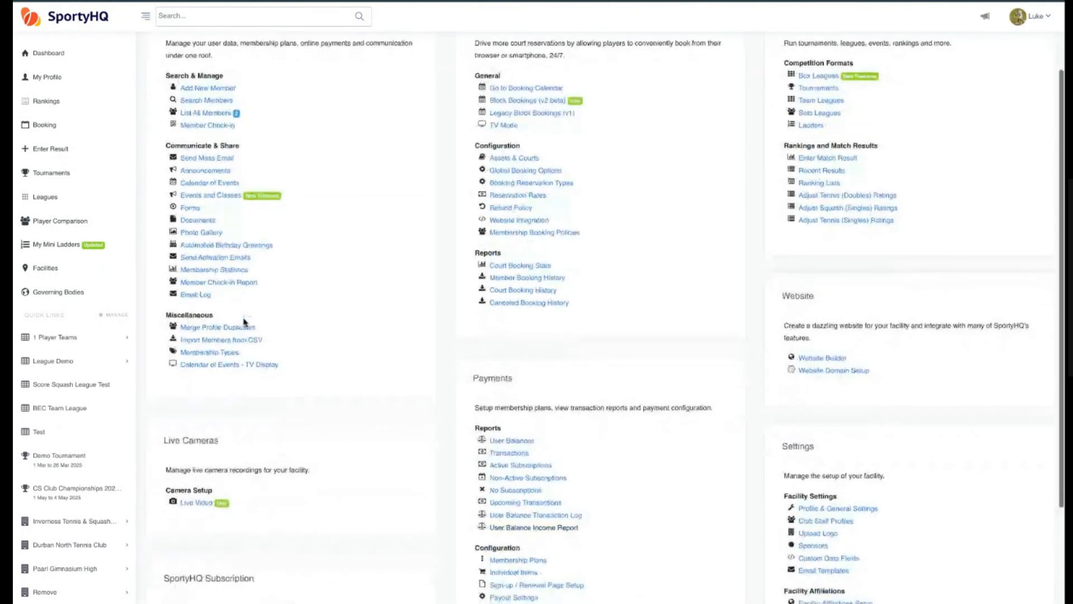
click(228, 353)
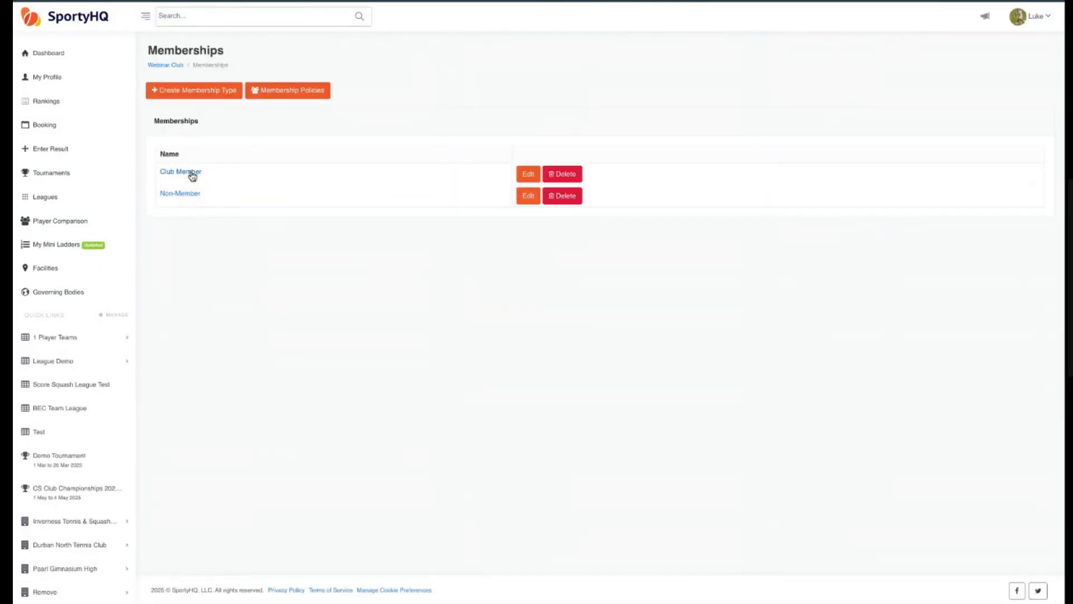
click(527, 174)
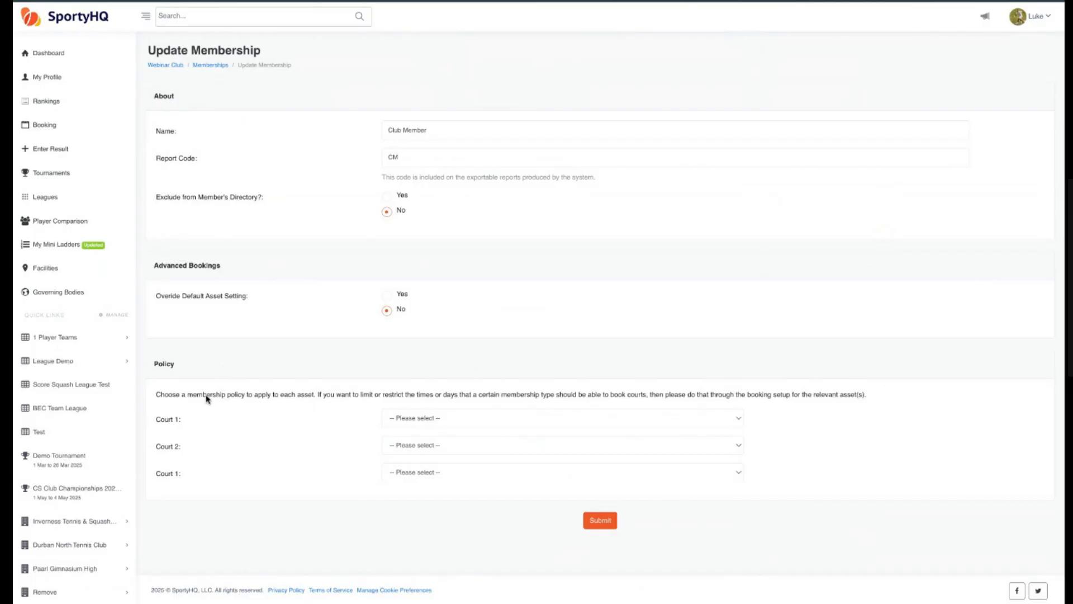
Assign the No Limits membership policy to all three listed courts for the Club Member type
double_click(167, 364)
click(435, 422)
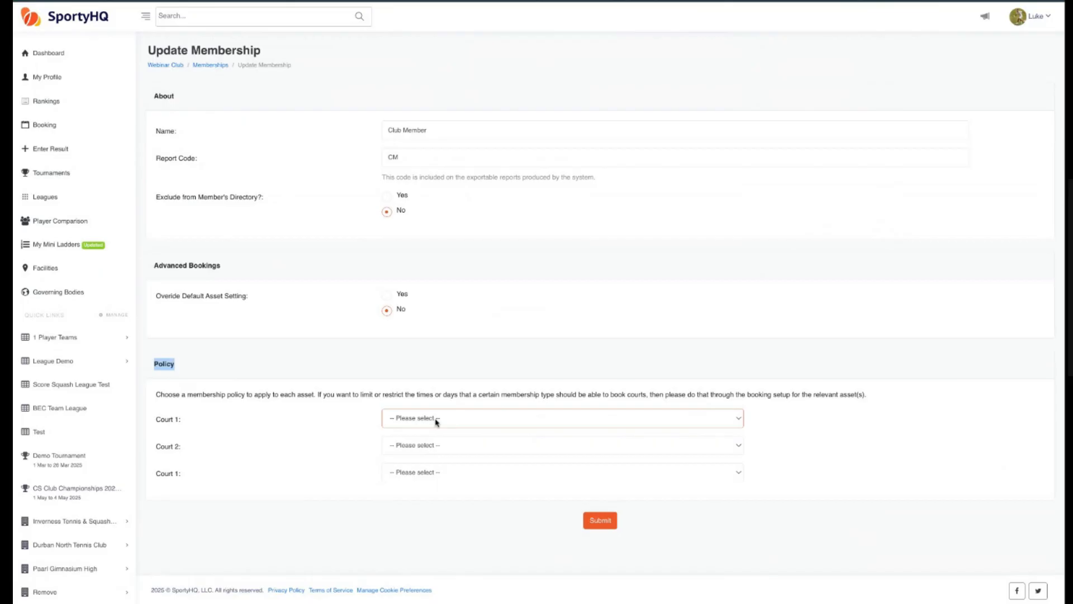
click(432, 453)
click(433, 447)
click(433, 447)
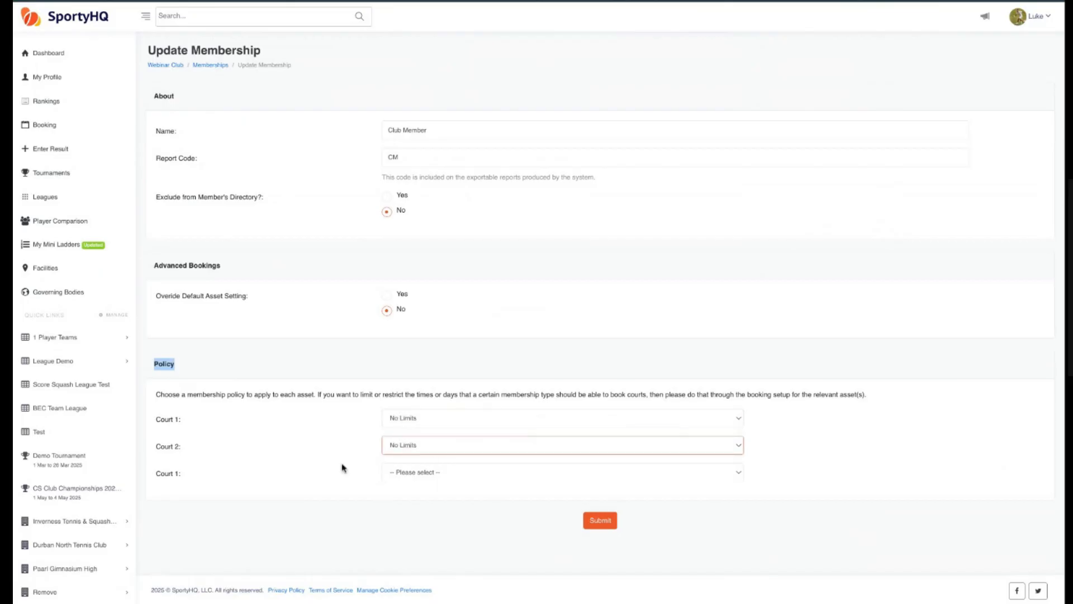
click(421, 476)
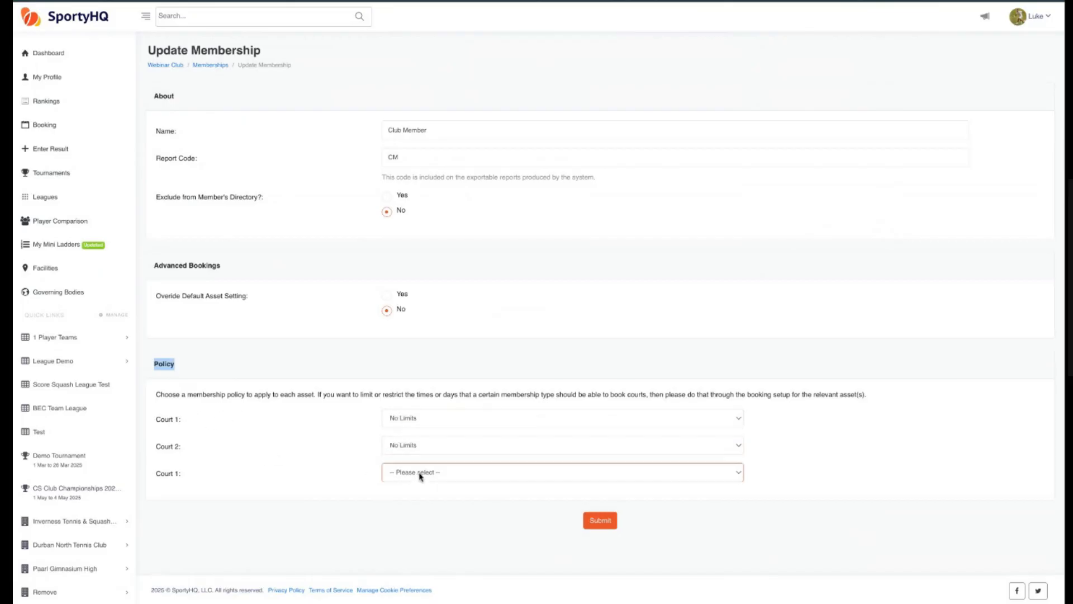
click(421, 476)
Enable overriding the default asset setting for the Club Member type's advanced bookings
triple_click(153, 269)
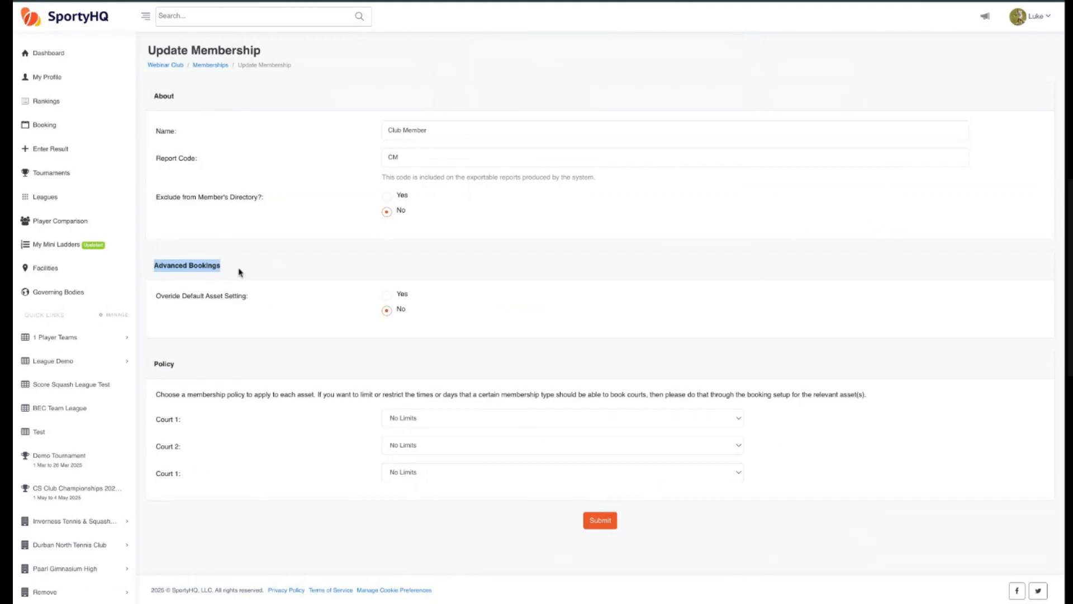
click(386, 295)
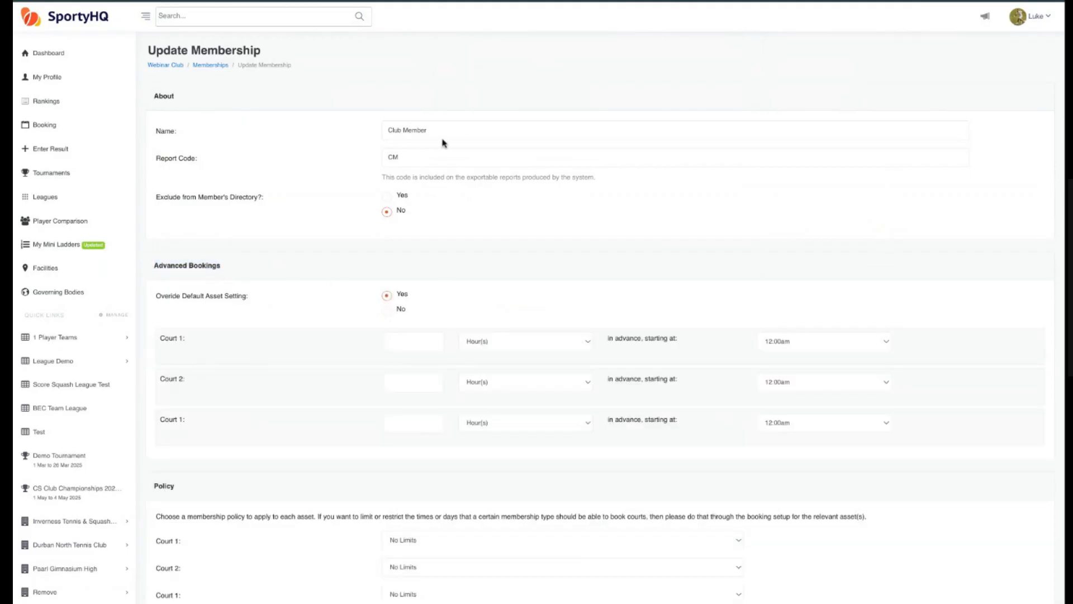
drag(431, 129, 389, 129)
click(469, 129)
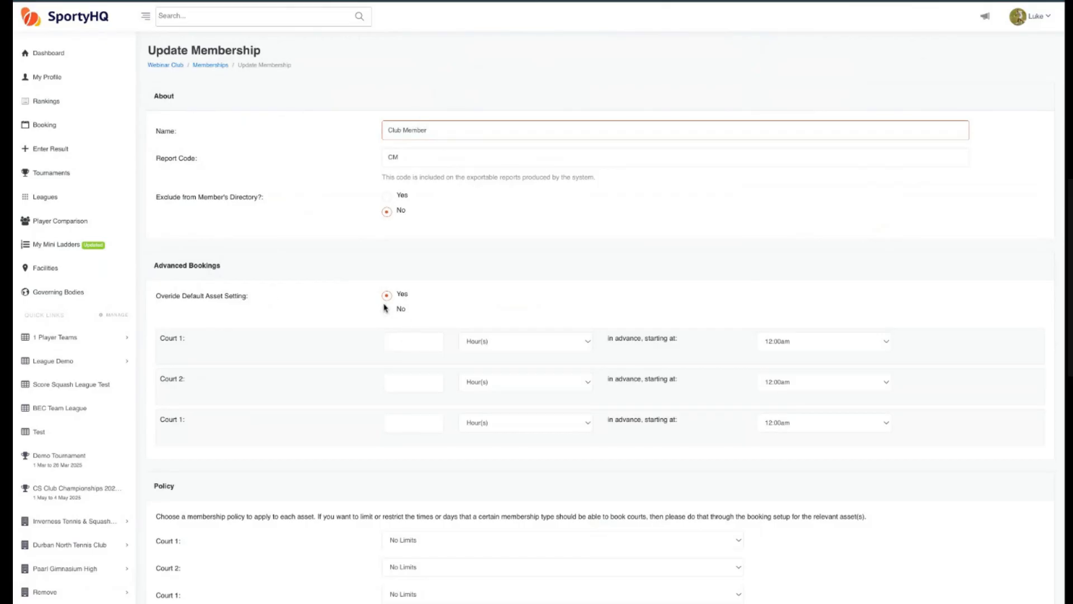
triple_click(157, 297)
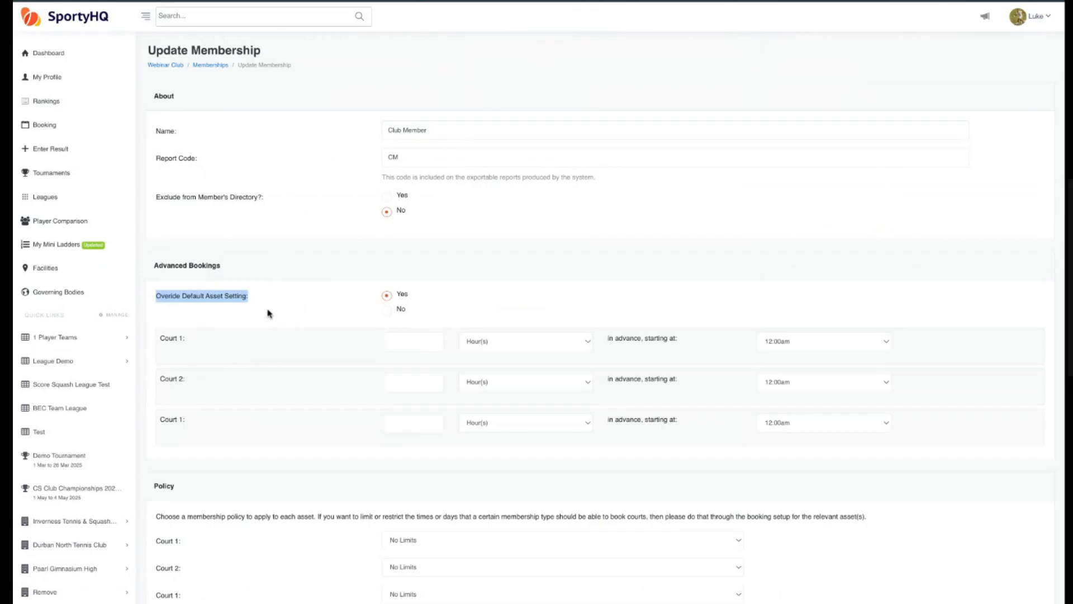
Set the advance booking value to 2 for each of the three listed courts
scroll(358, 313, down, 2)
click(420, 274)
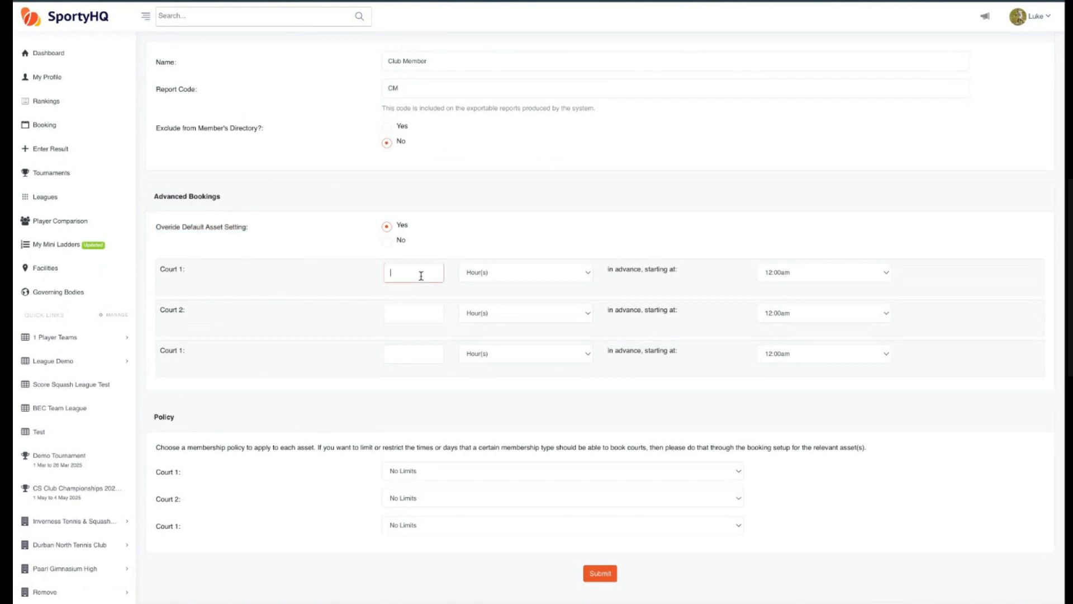
click(412, 269)
text(2)
click(513, 275)
click(513, 276)
click(400, 313)
text(2)
click(314, 327)
click(420, 354)
text(2)
click(334, 340)
Turn off the default asset setting override and submit the Club Member membership
click(386, 242)
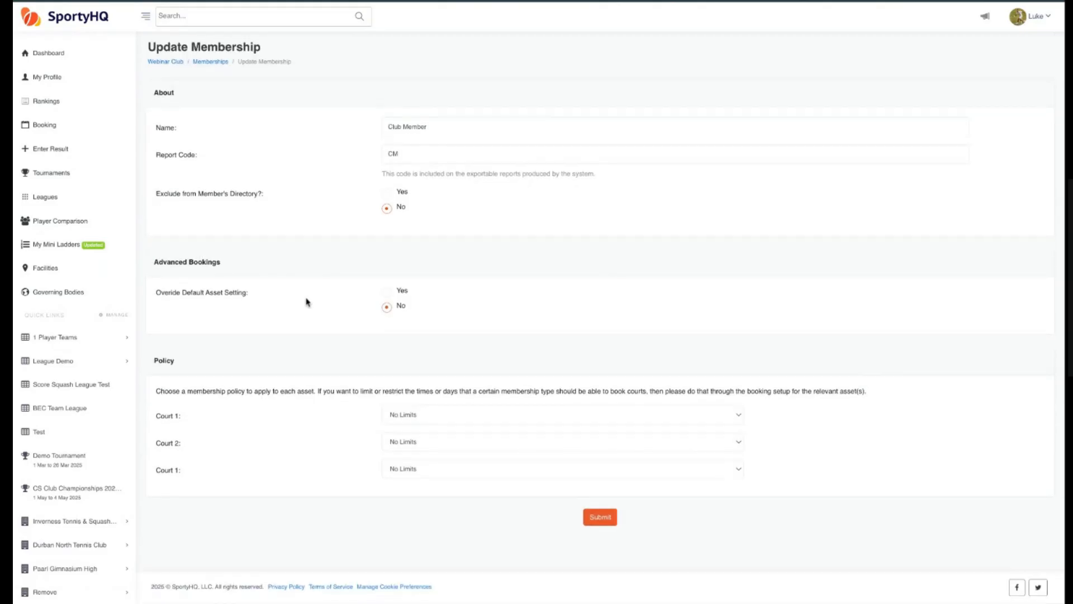
click(609, 519)
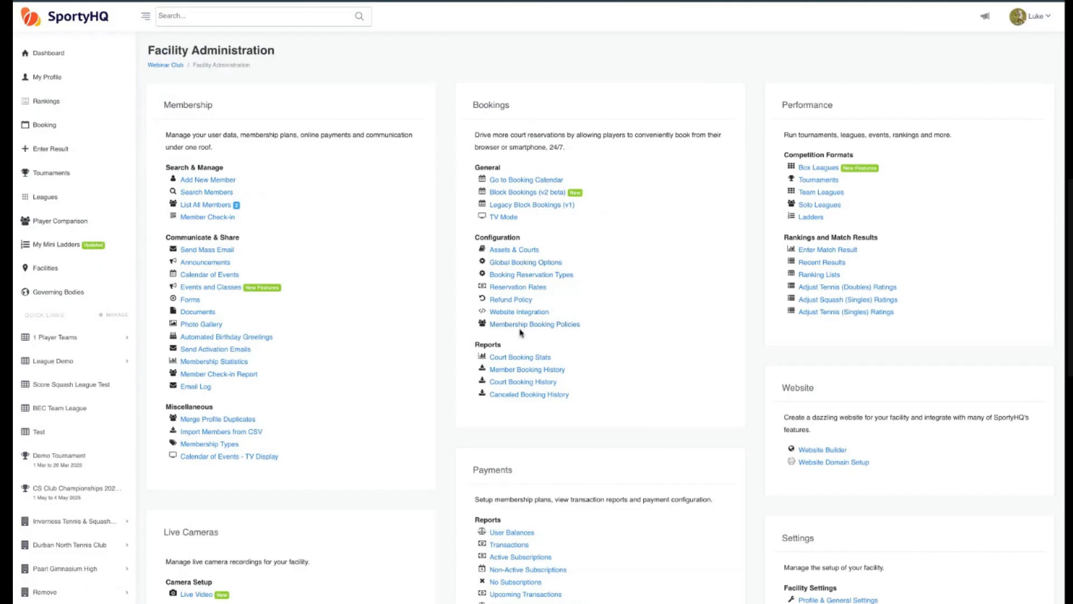
Start a new block booking in Block Bookings (v2 beta) from the facility administration
scroll(520, 335, down, 3)
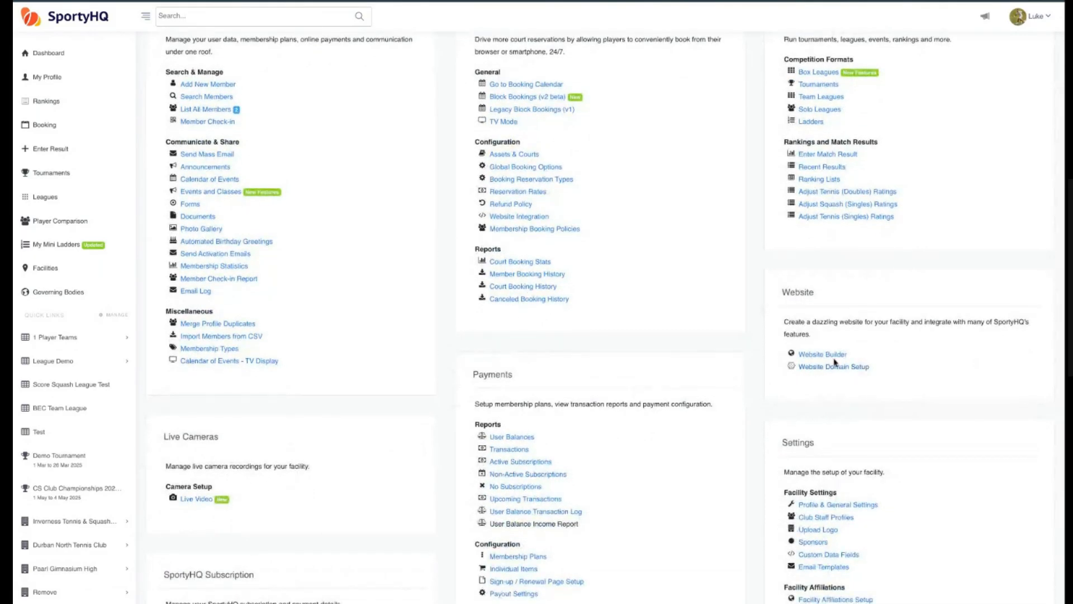
scroll(553, 352, up, 2)
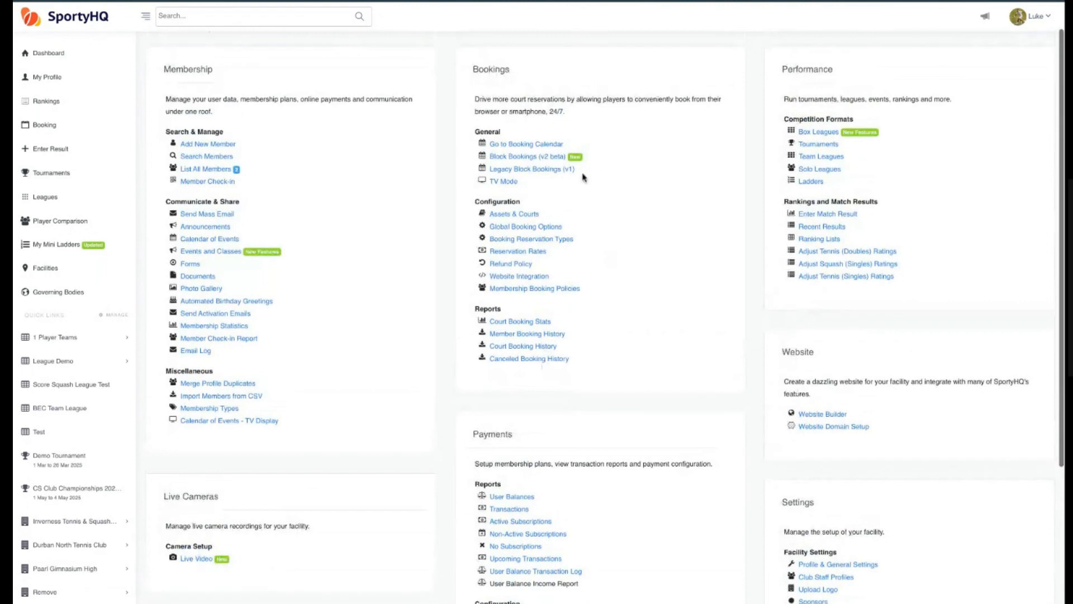
click(524, 158)
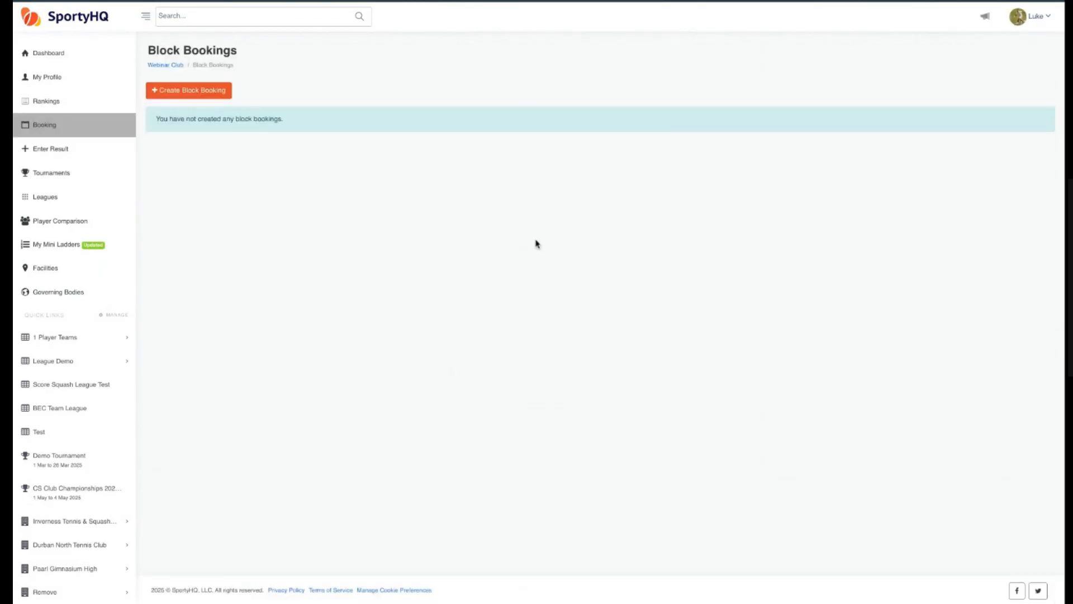
click(208, 91)
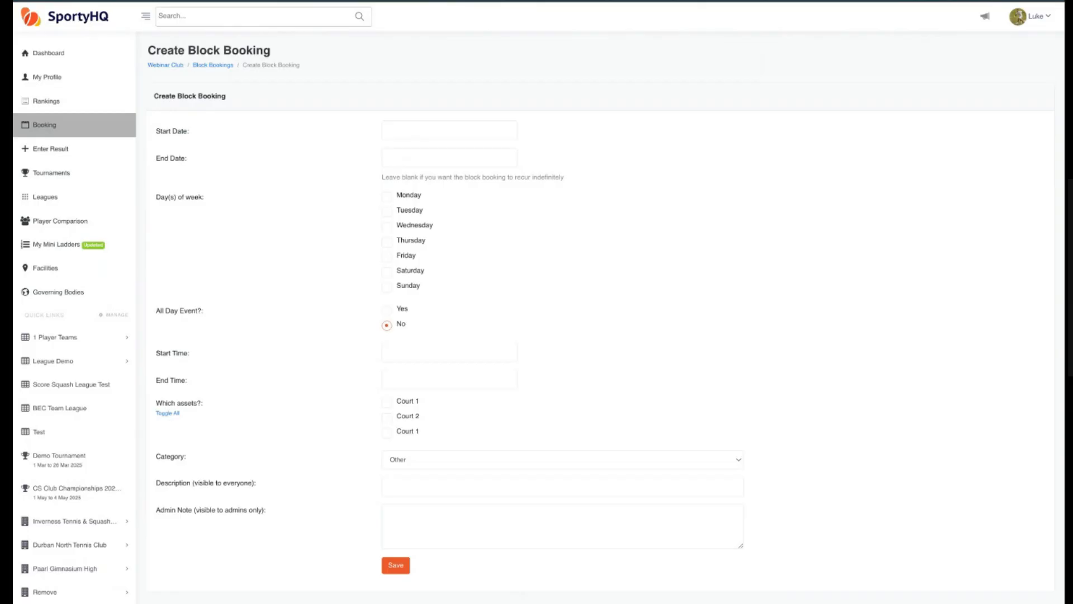
Set the block booking's start and end dates to 1 April, 2025 and select Tuesday as its day
click(425, 130)
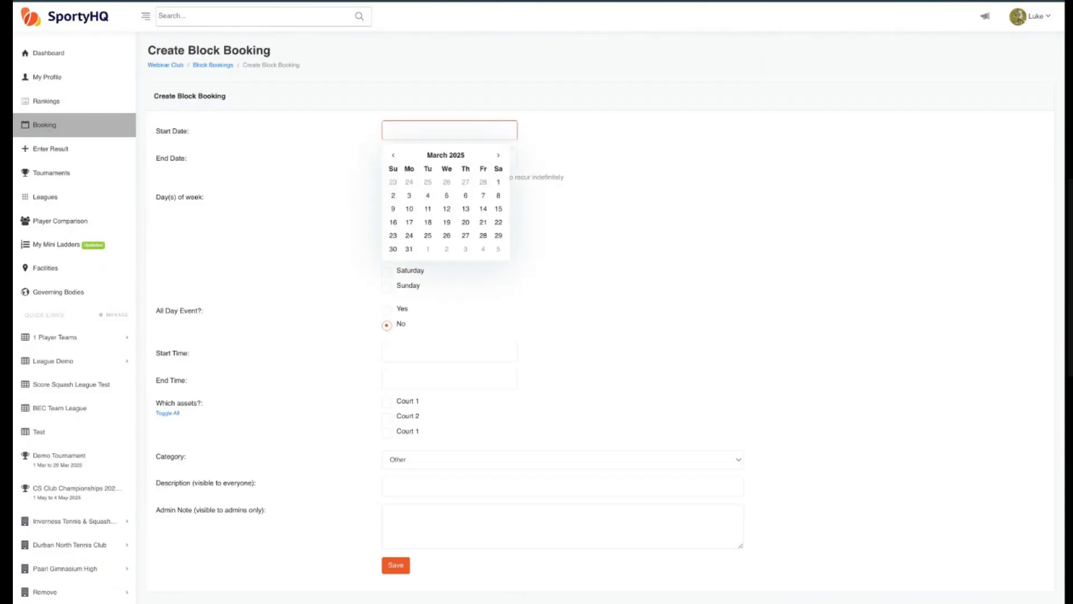
click(429, 250)
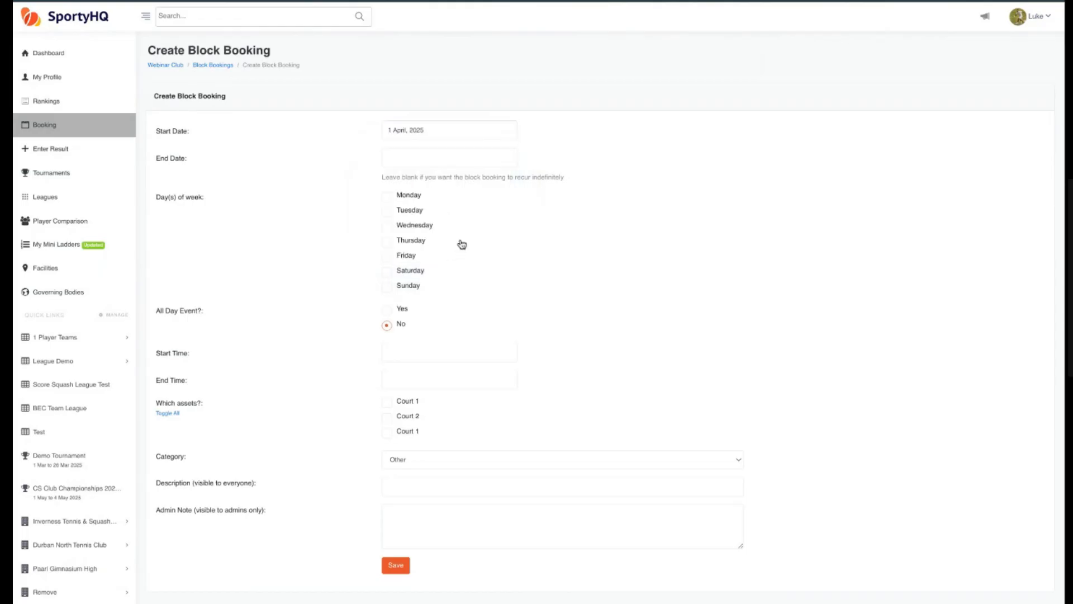
click(419, 160)
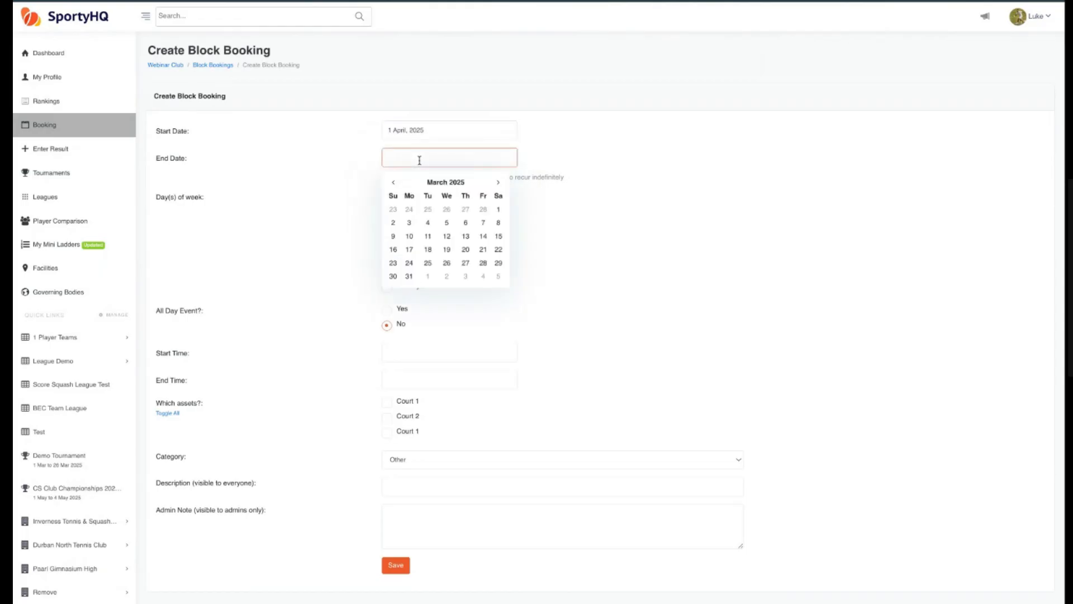
click(428, 276)
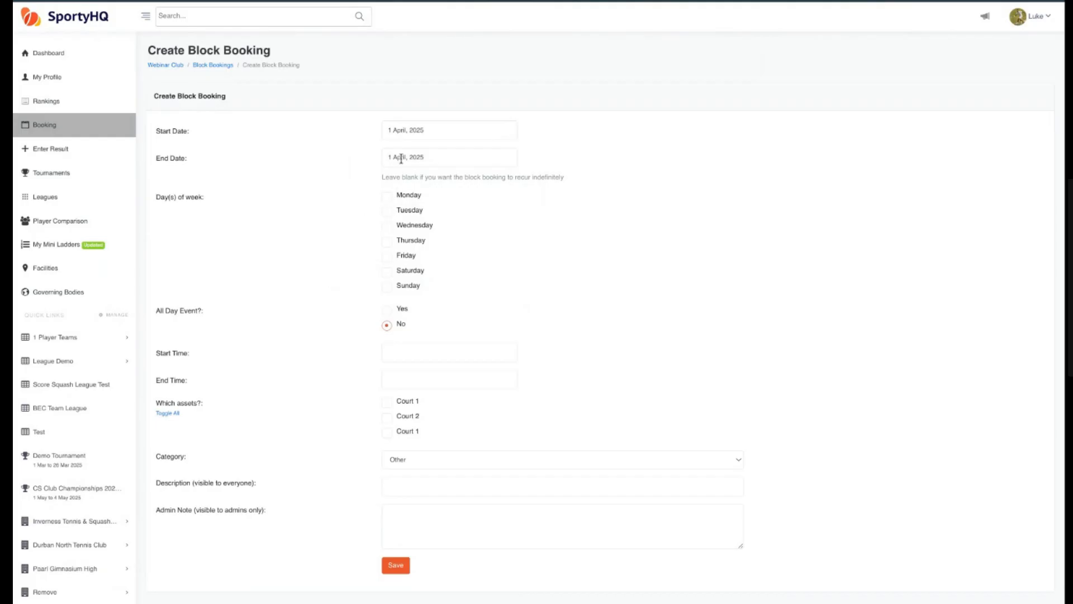
click(428, 159)
click(318, 176)
click(392, 215)
Make the block booking an all-day event and assign it to the first Court 1
scroll(317, 250, down, 1)
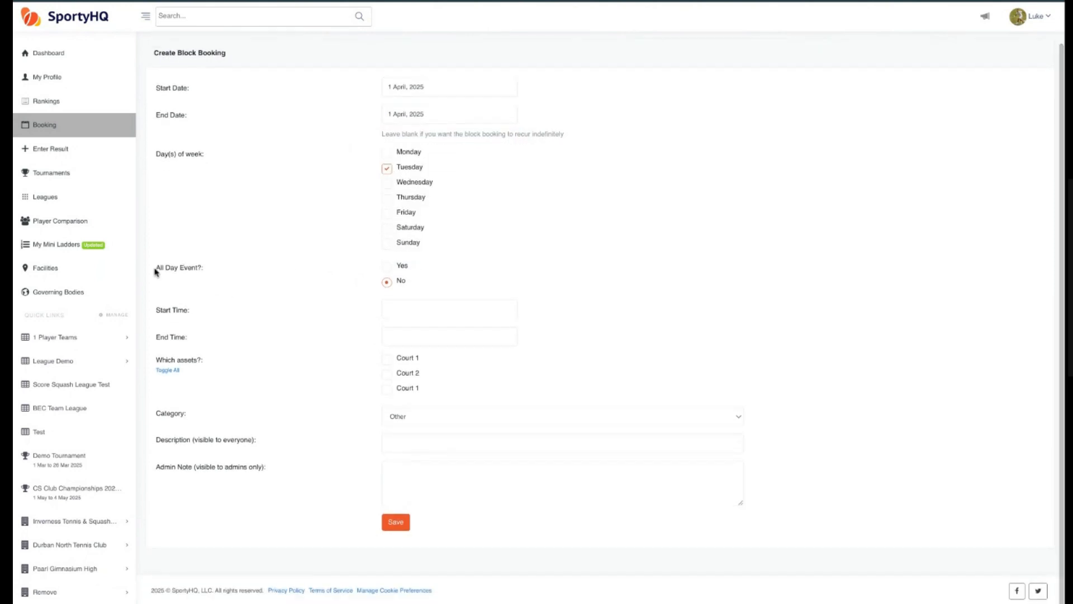
click(388, 266)
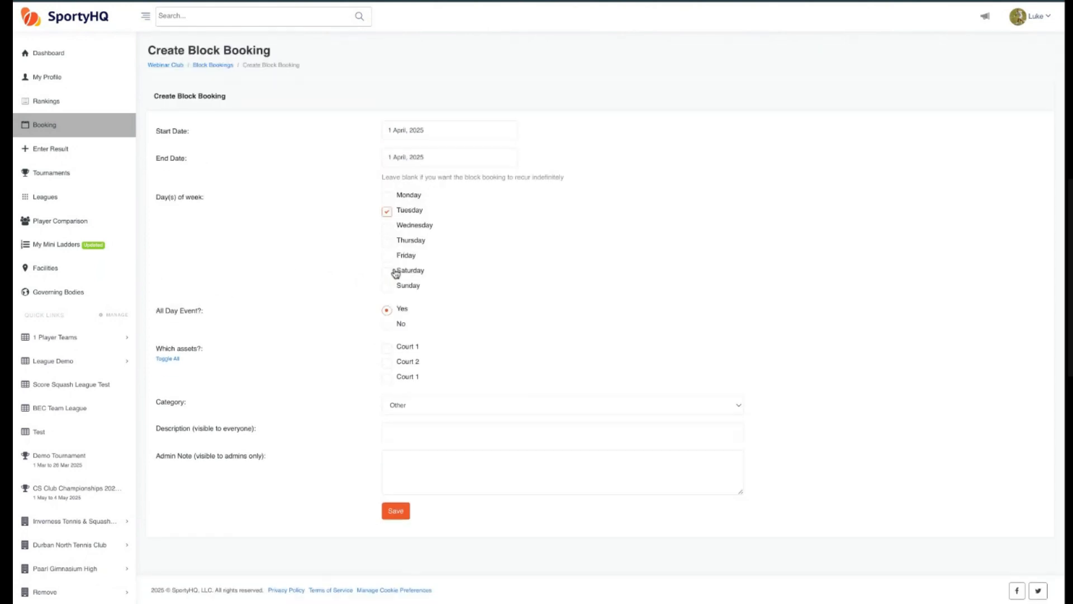
click(387, 325)
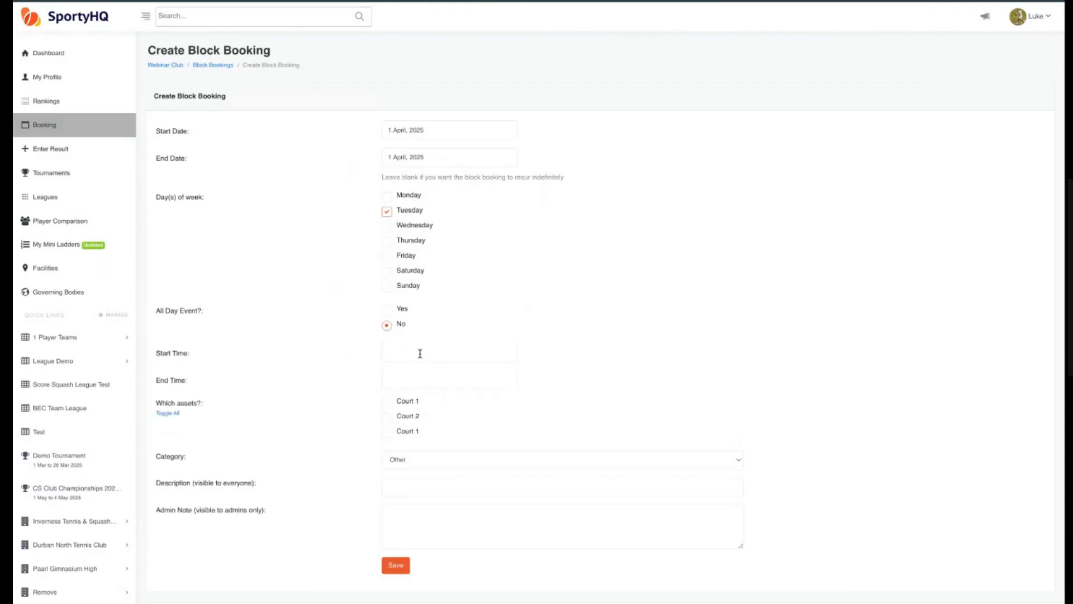
click(387, 311)
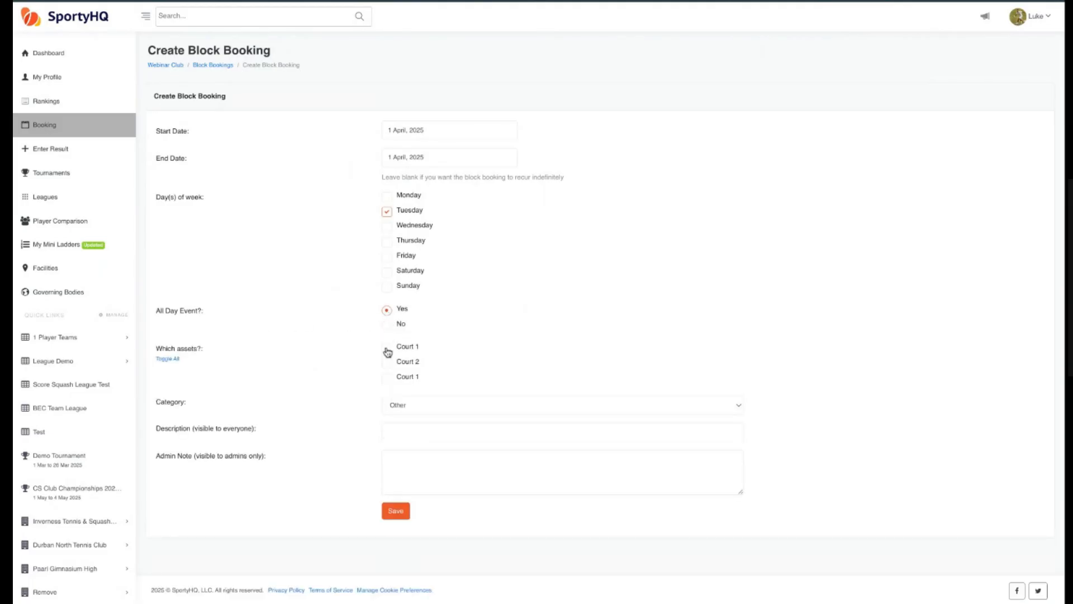
click(387, 349)
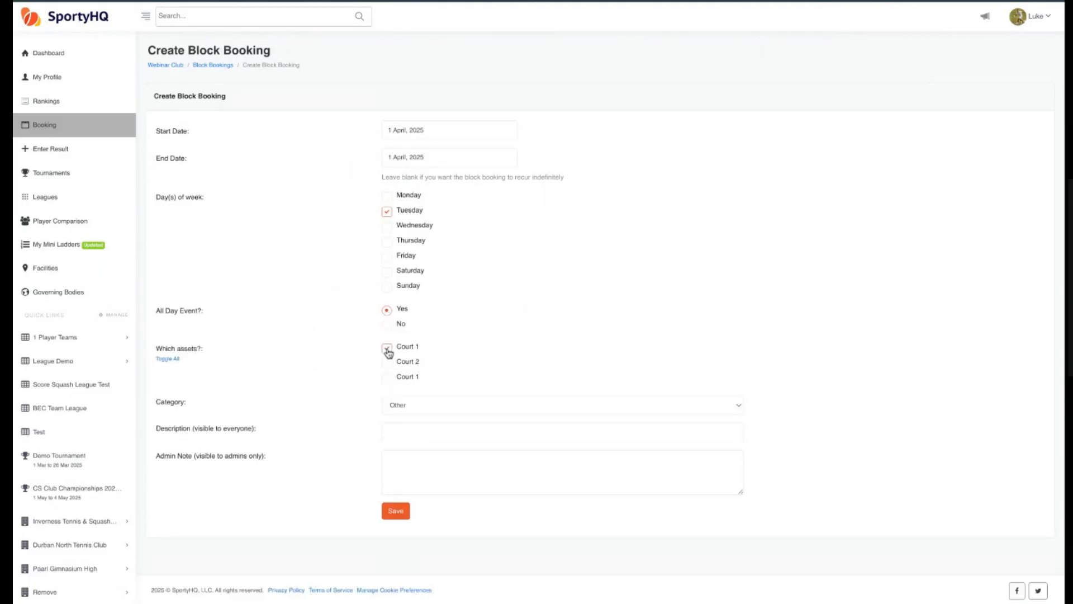
Categorize the block booking as League, describe it as "Team League Finals" and save it
click(421, 410)
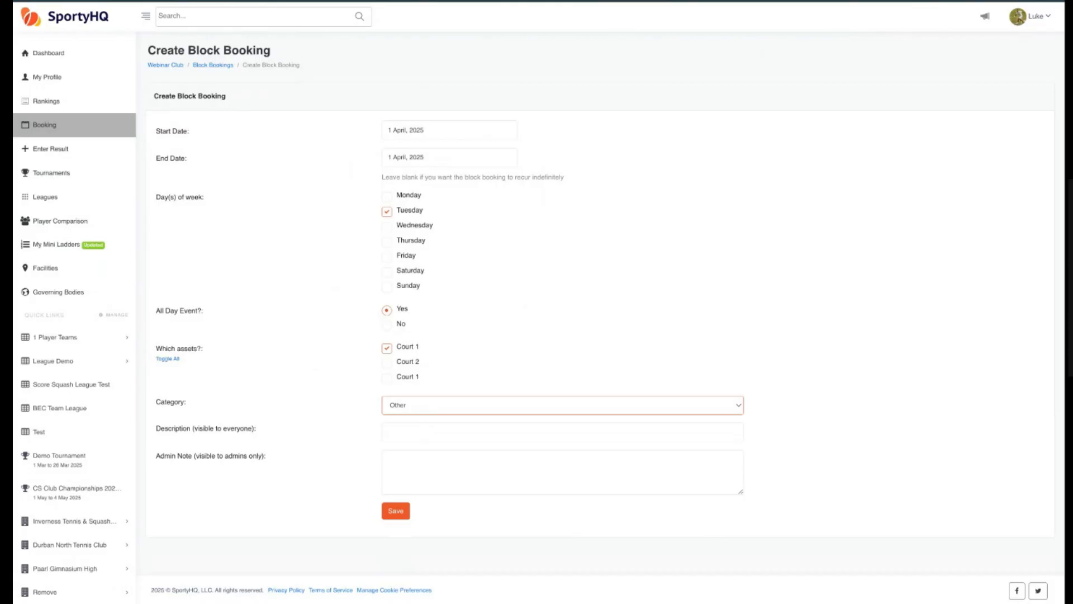
click(436, 378)
click(424, 435)
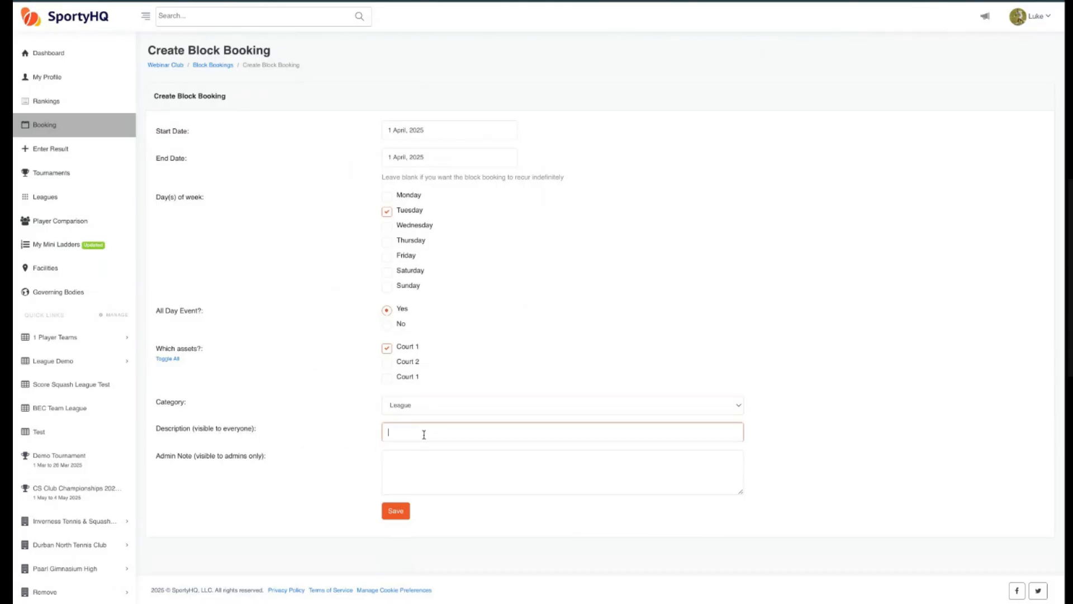
text(Team League Finals)
click(402, 512)
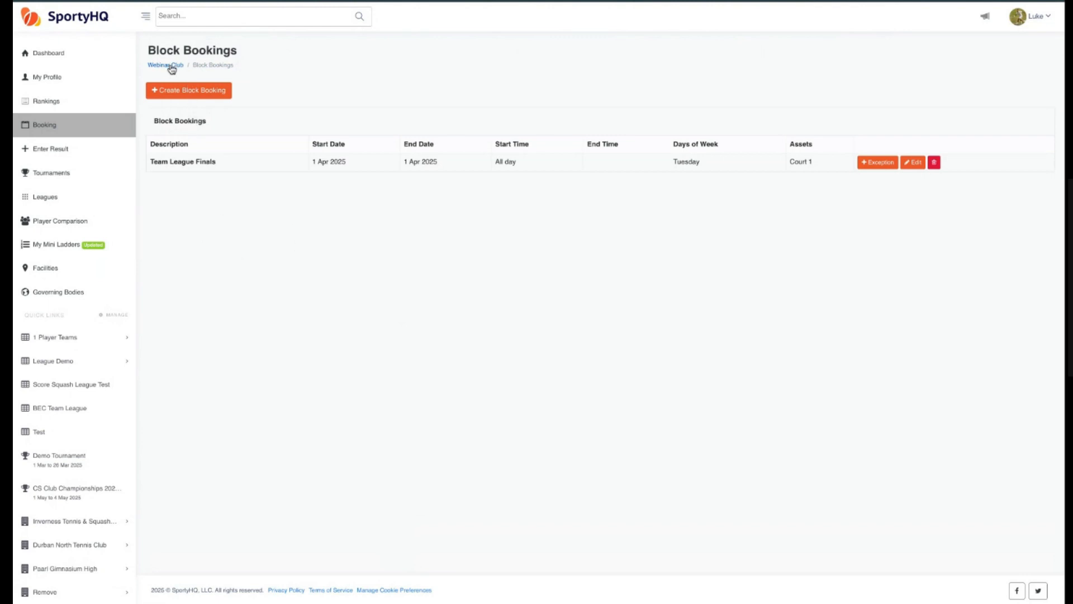
Open the Court Booking Stats report and examine the booking type chart and daily breakdown
key(alt+Left)
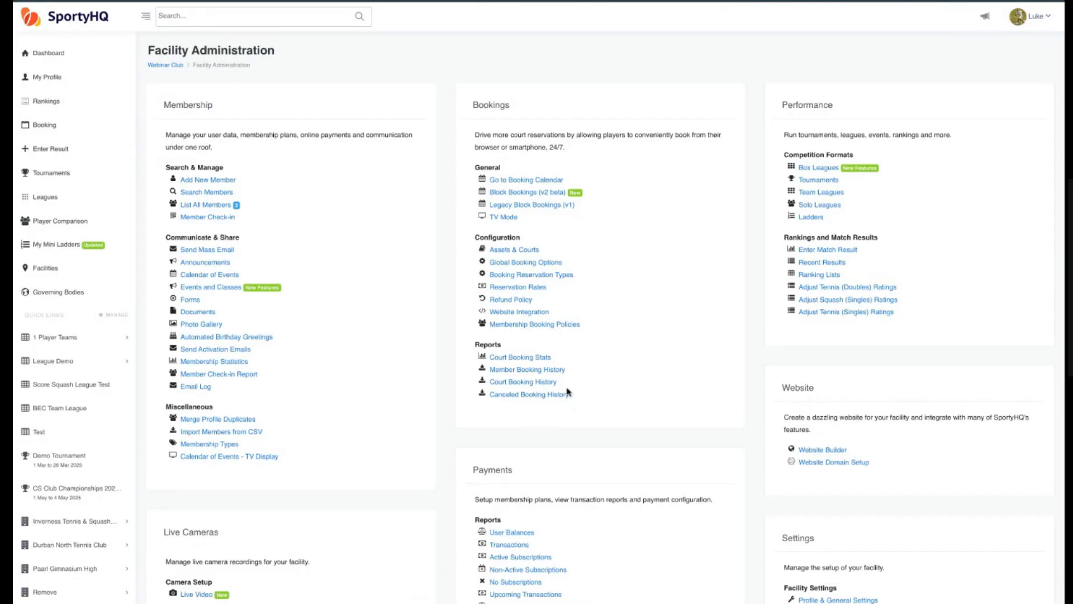
drag(582, 404, 487, 373)
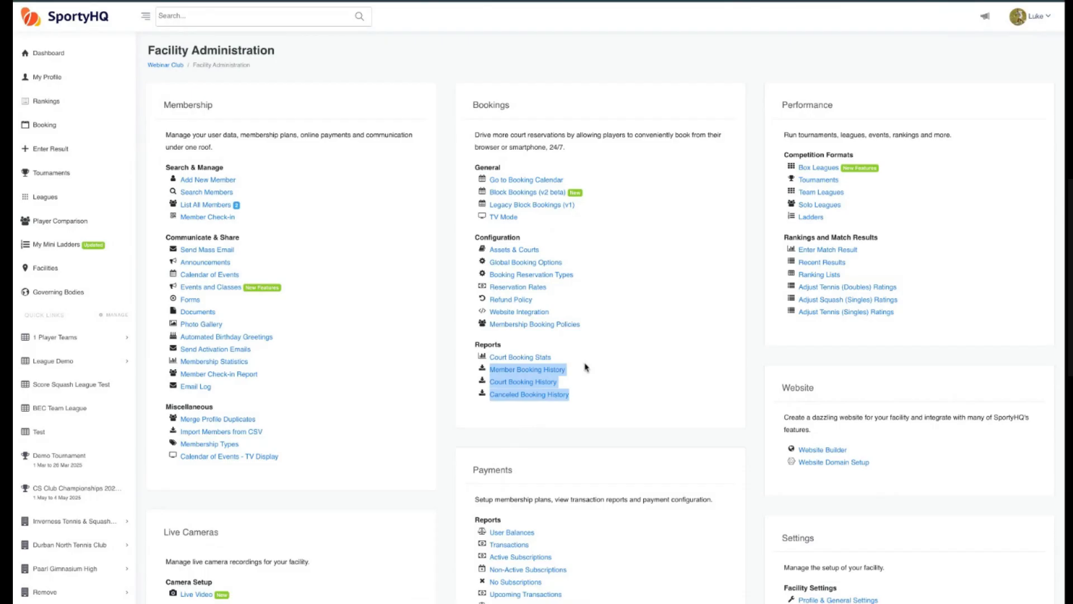
click(543, 365)
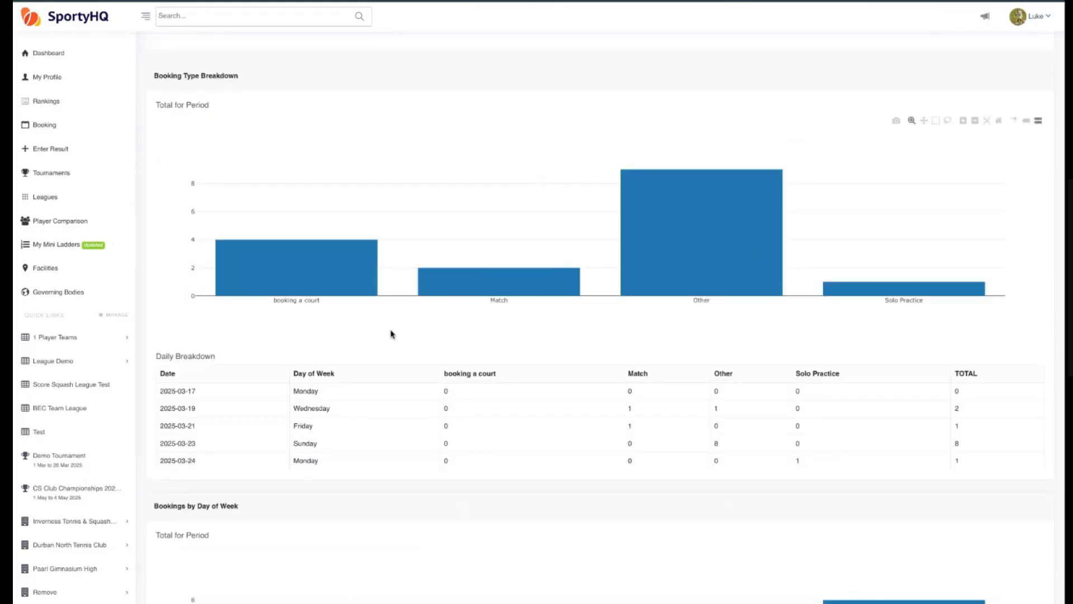
scroll(391, 334, up, 3)
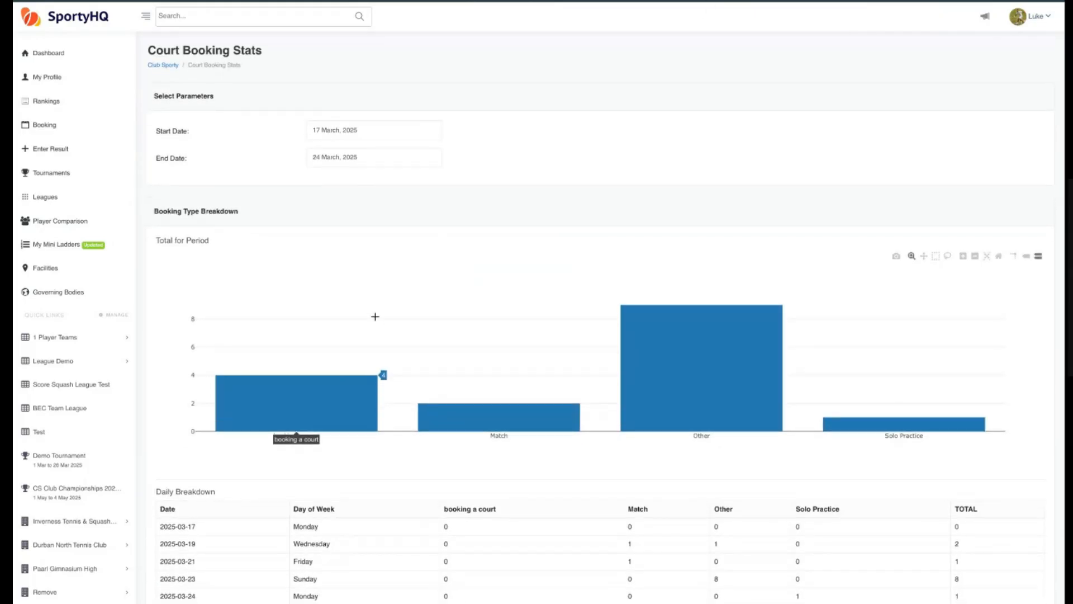
scroll(388, 323, down, 2)
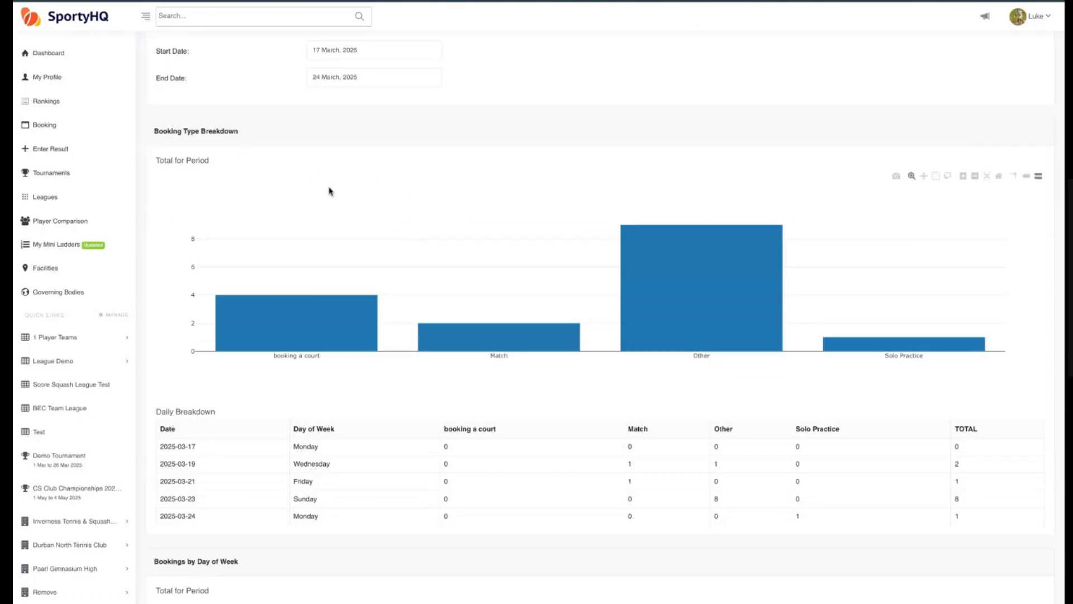
Examine the Bookings by Day of Week chart and the Court Utilization Daily Breakdown in the booking stats report
scroll(330, 191, down, 1)
scroll(237, 392, down, 3)
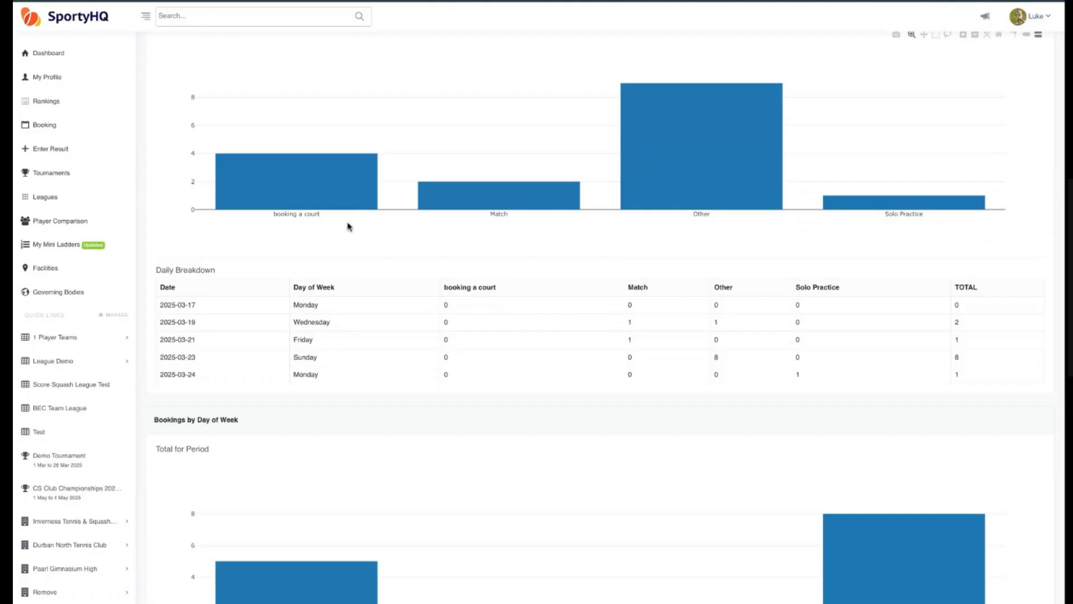
scroll(360, 232, down, 3)
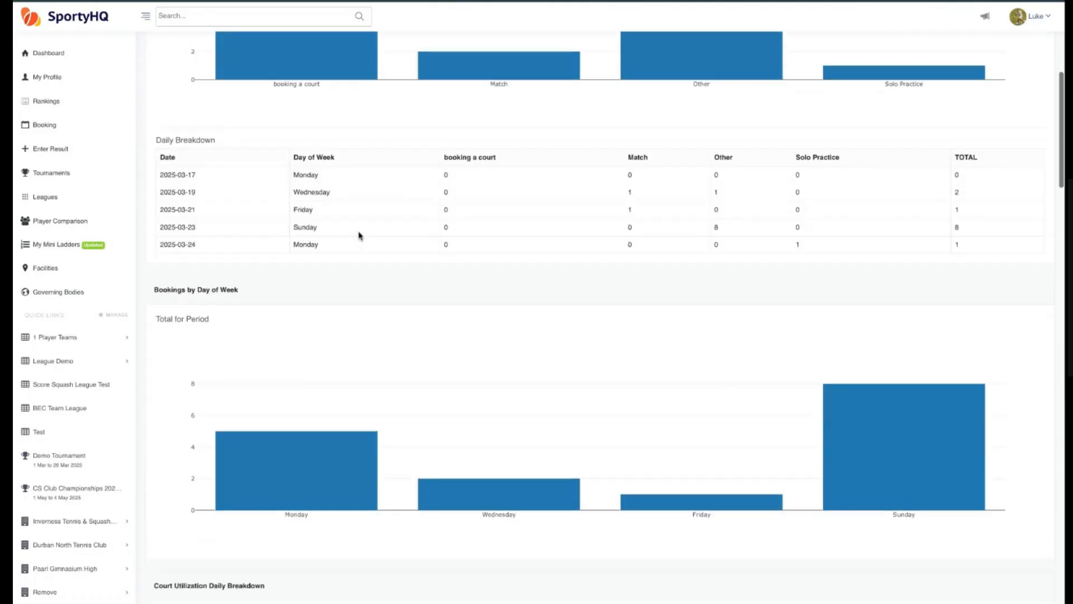
scroll(320, 269, down, 2)
scroll(335, 246, down, 5)
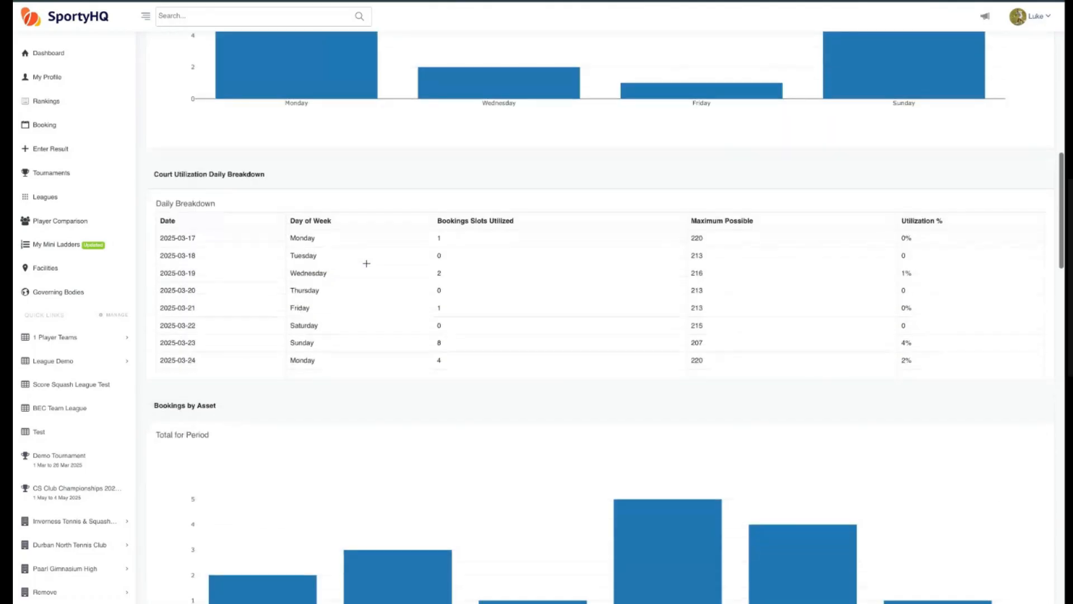
scroll(335, 307, up, 3)
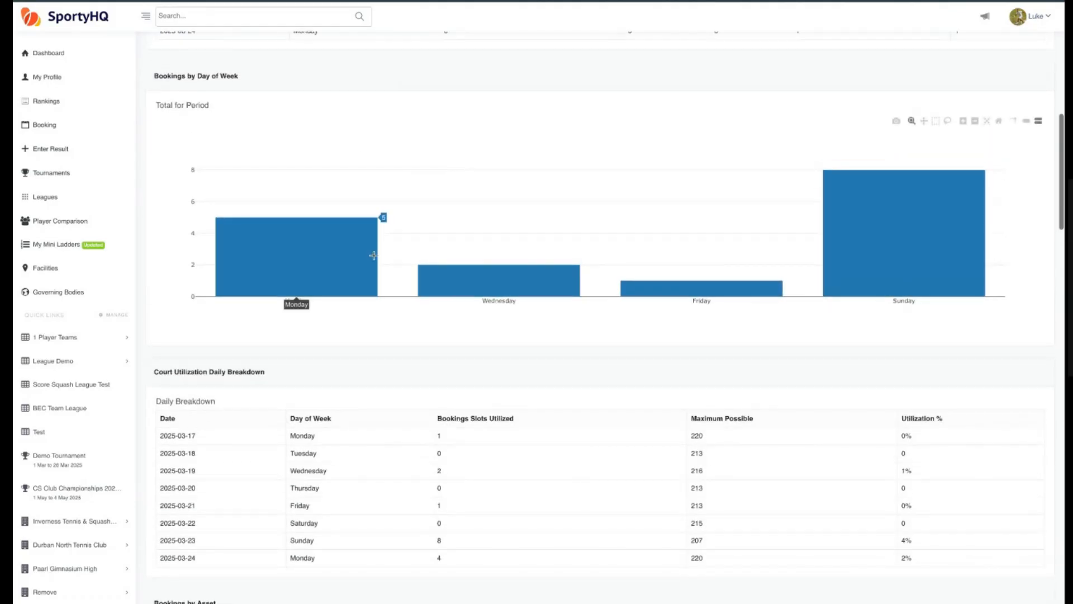
Examine the Bookings by Asset chart with its daily, prime time and last minute breakdowns
scroll(377, 224, down, 3)
scroll(377, 258, down, 4)
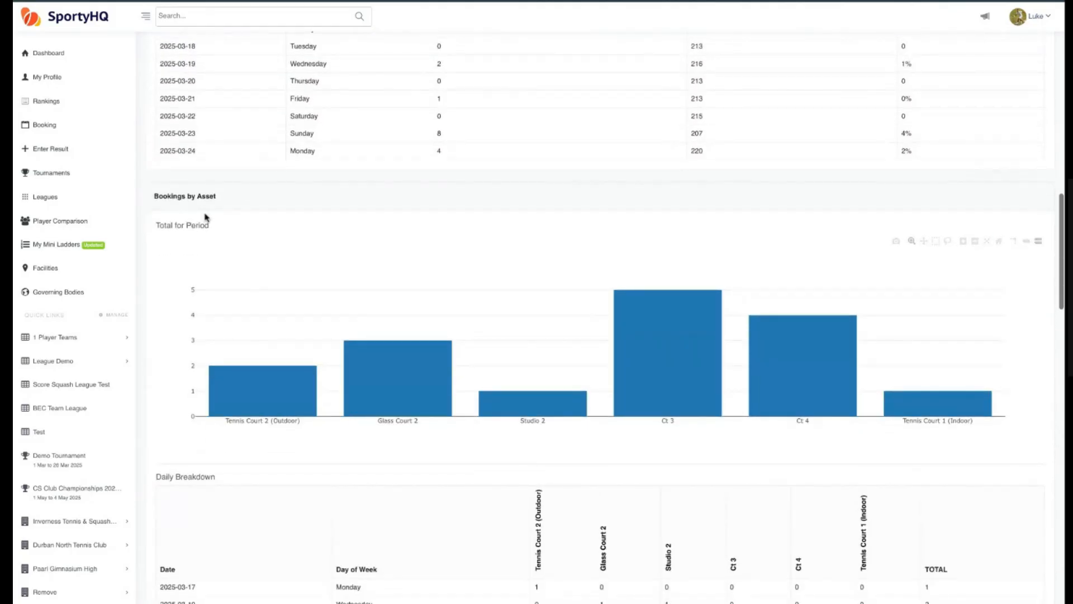
scroll(253, 304, down, 2)
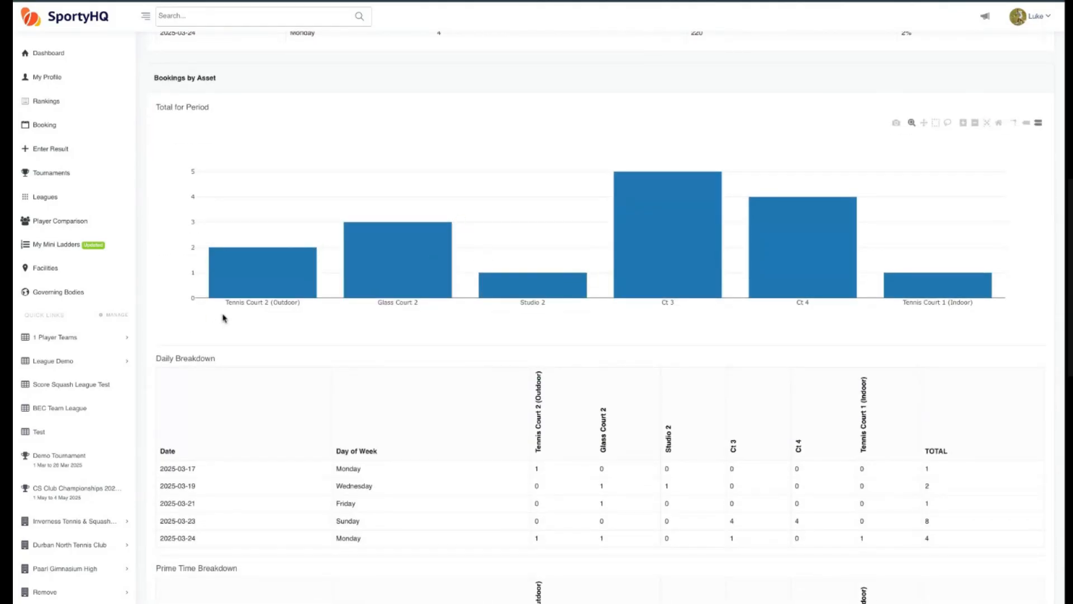
scroll(228, 316, down, 2)
scroll(307, 280, down, 2)
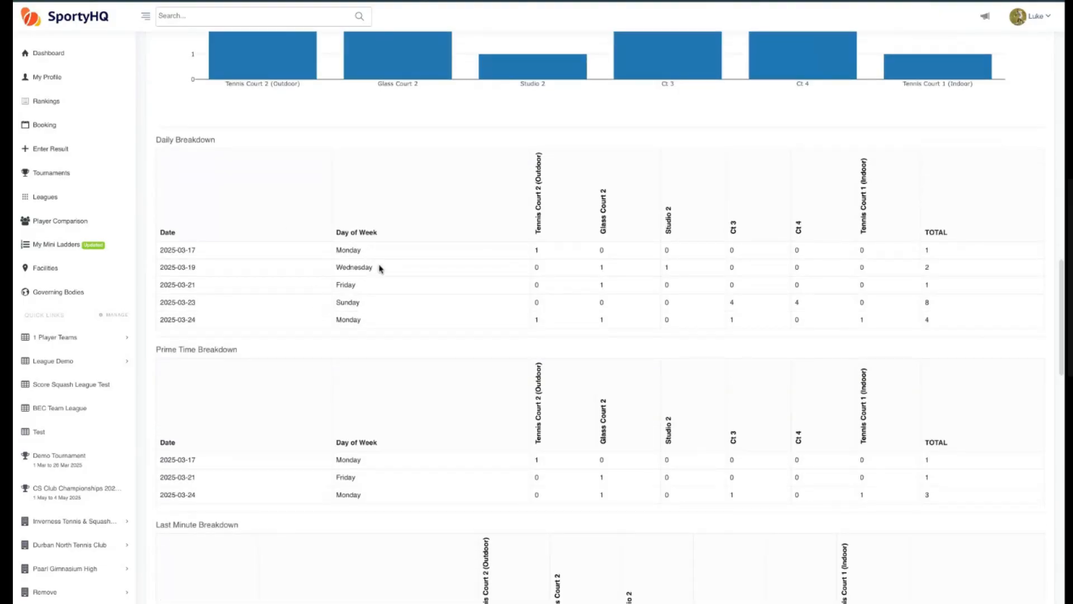
scroll(378, 273, down, 2)
scroll(307, 223, down, 3)
scroll(386, 319, down, 3)
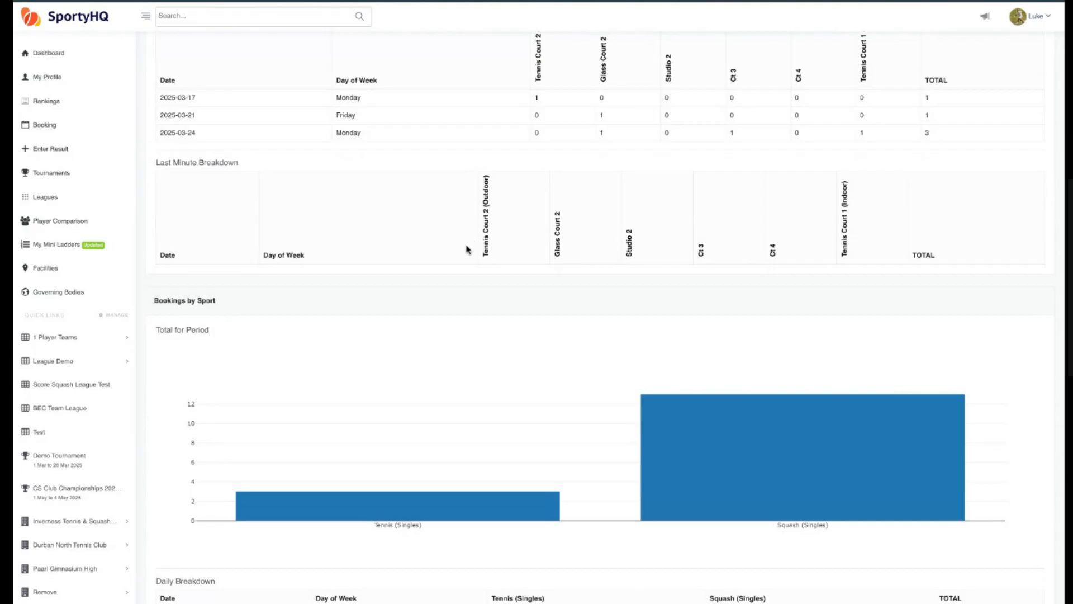
Review bookings by sport, period of day and user, and return to the report's date parameters
scroll(394, 267, down, 2)
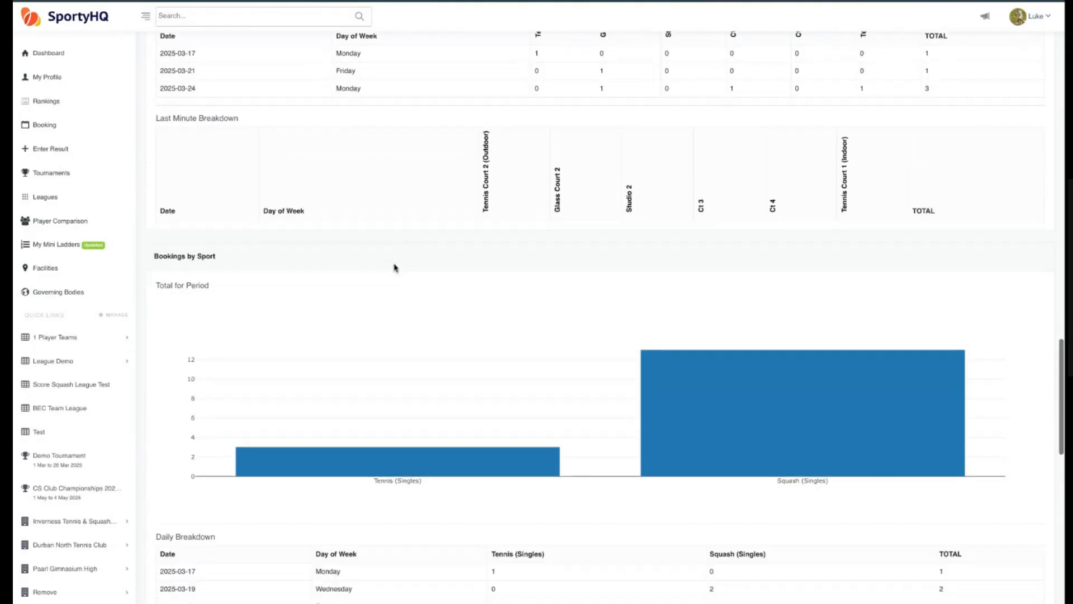
scroll(394, 267, down, 2)
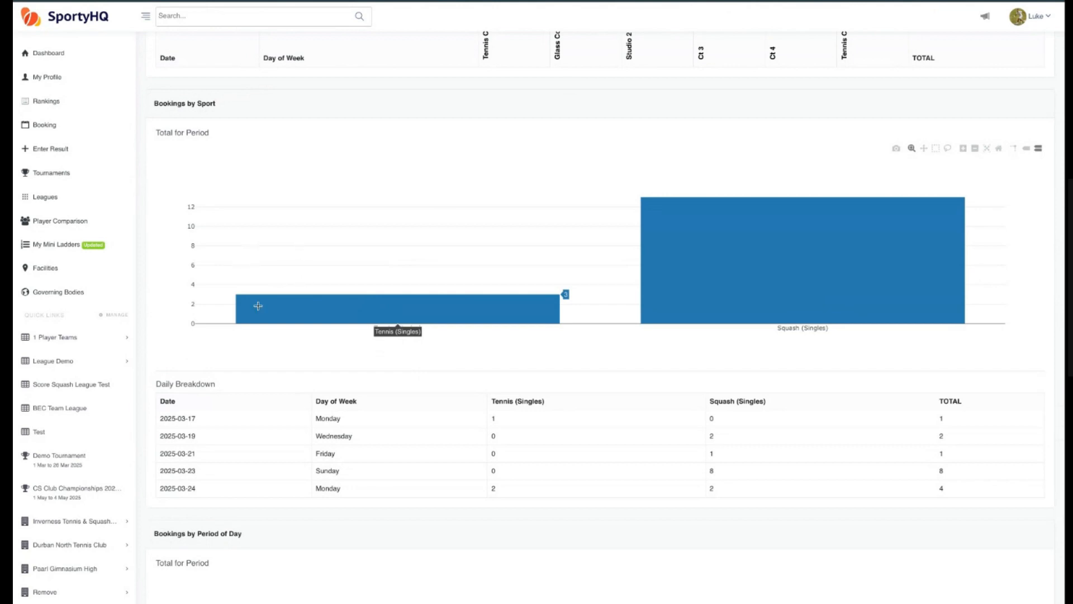
scroll(258, 306, down, 5)
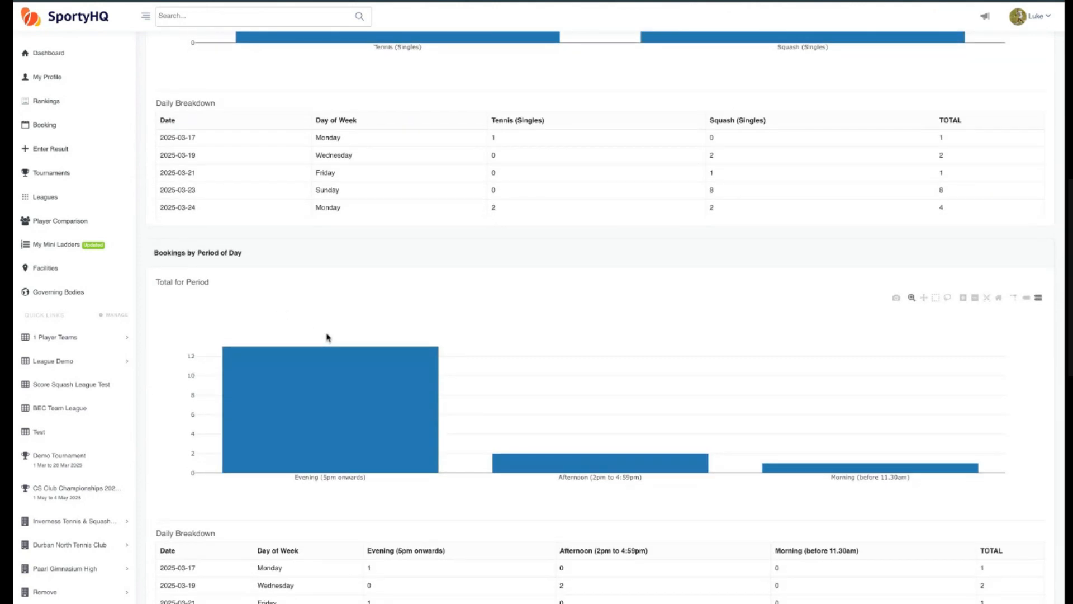
scroll(327, 337, down, 3)
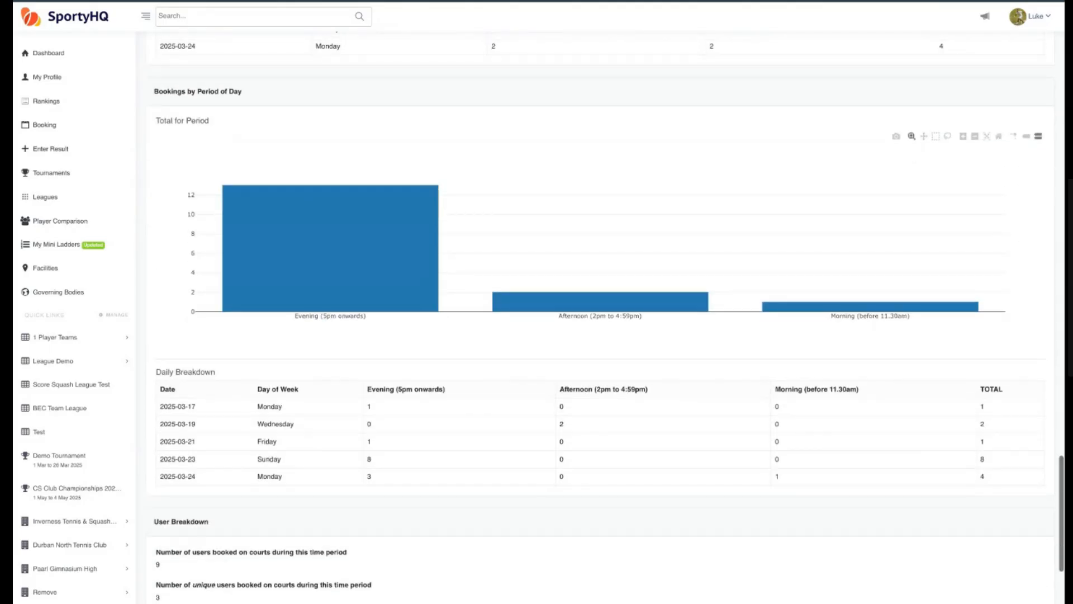
scroll(608, 317, down, 3)
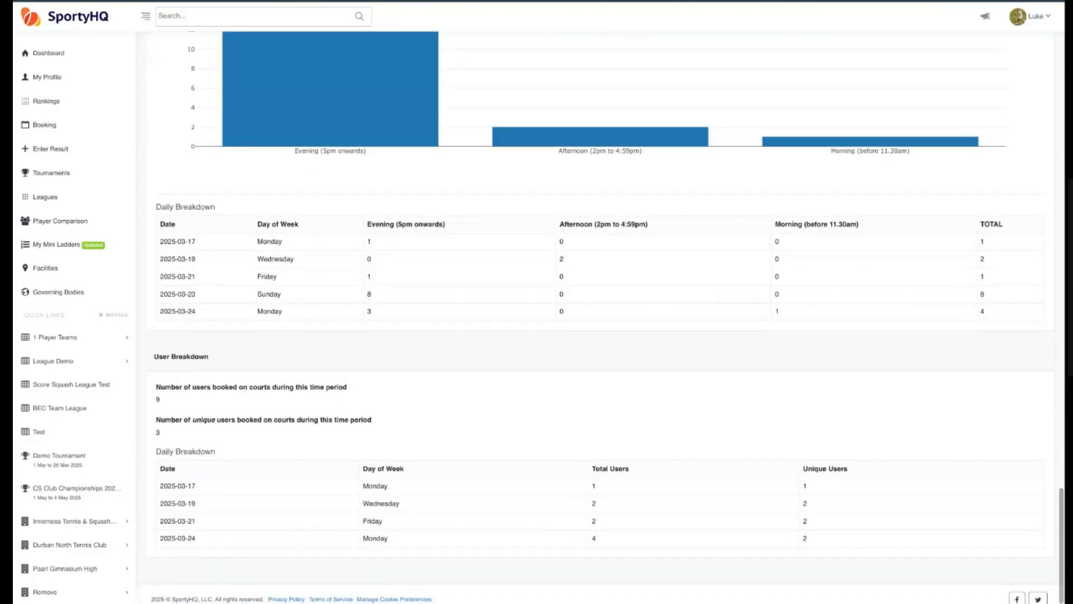
scroll(321, 319, down, 1)
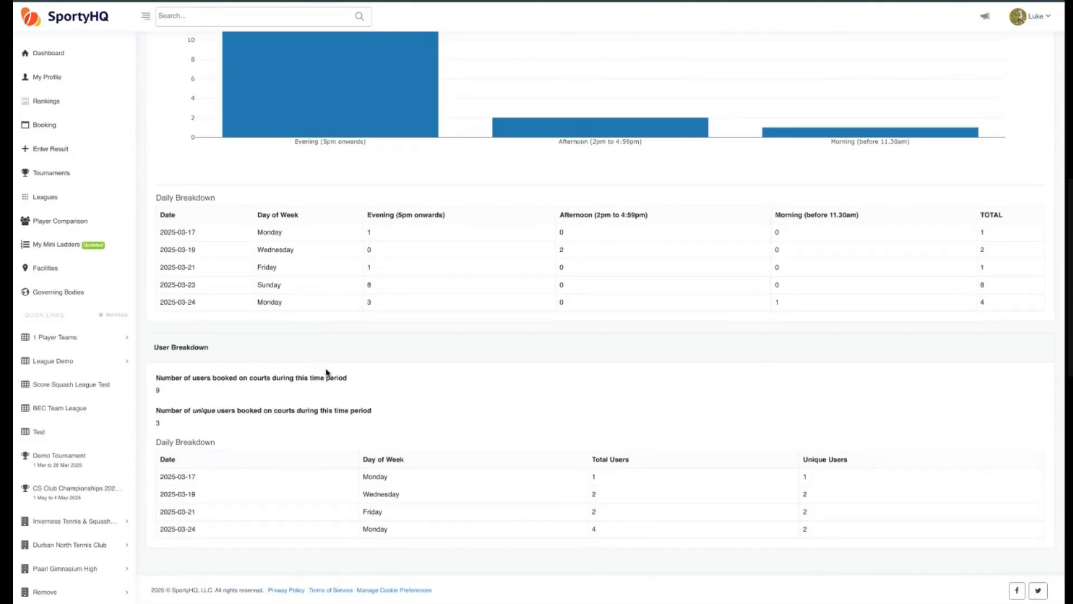
scroll(326, 392, up, 20)
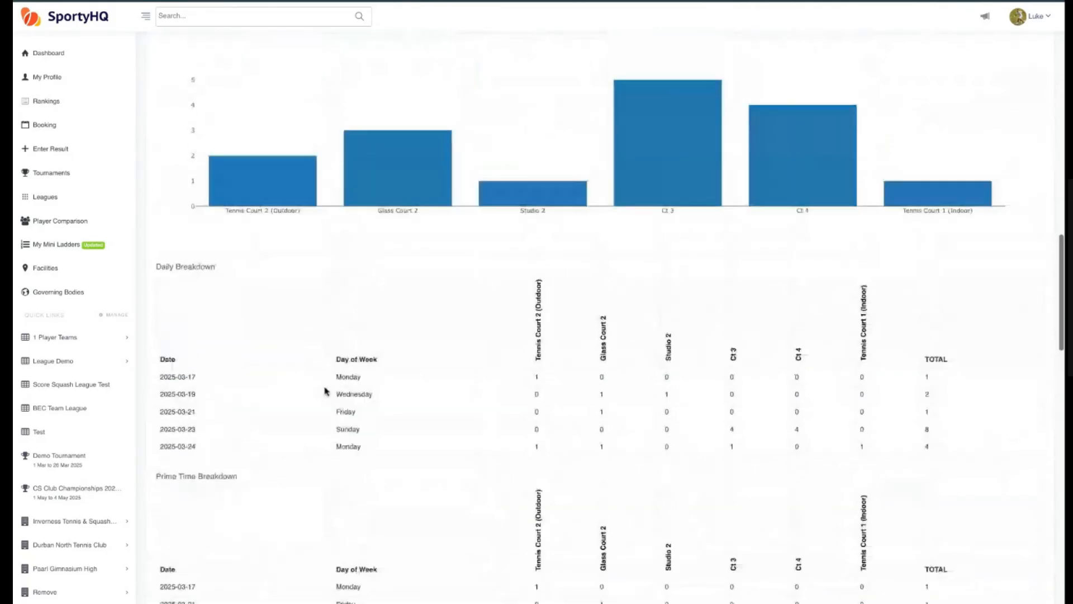
scroll(327, 391, up, 15)
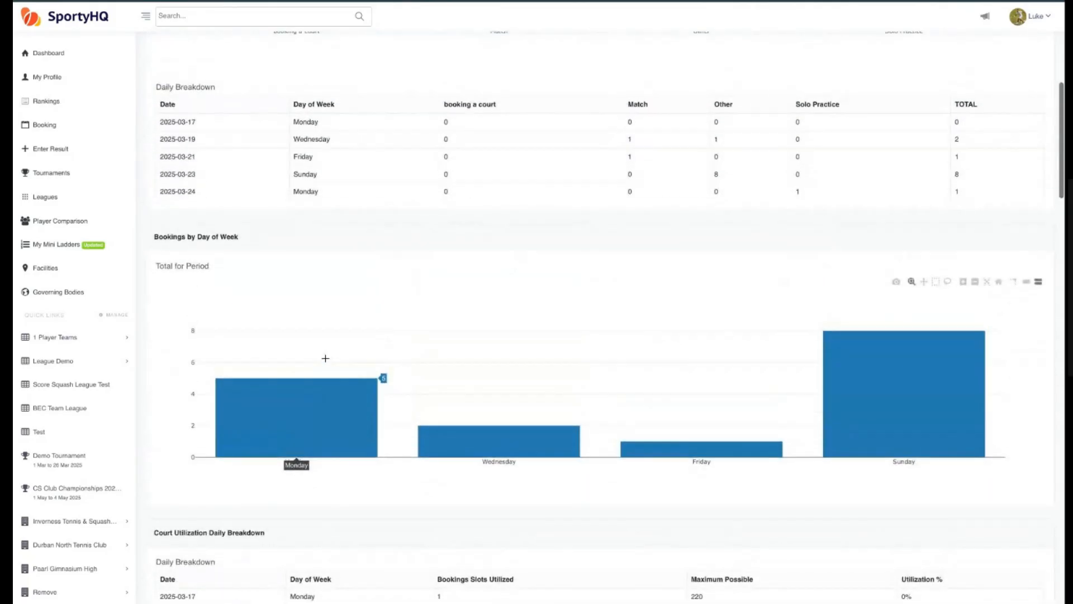
scroll(321, 367, up, 12)
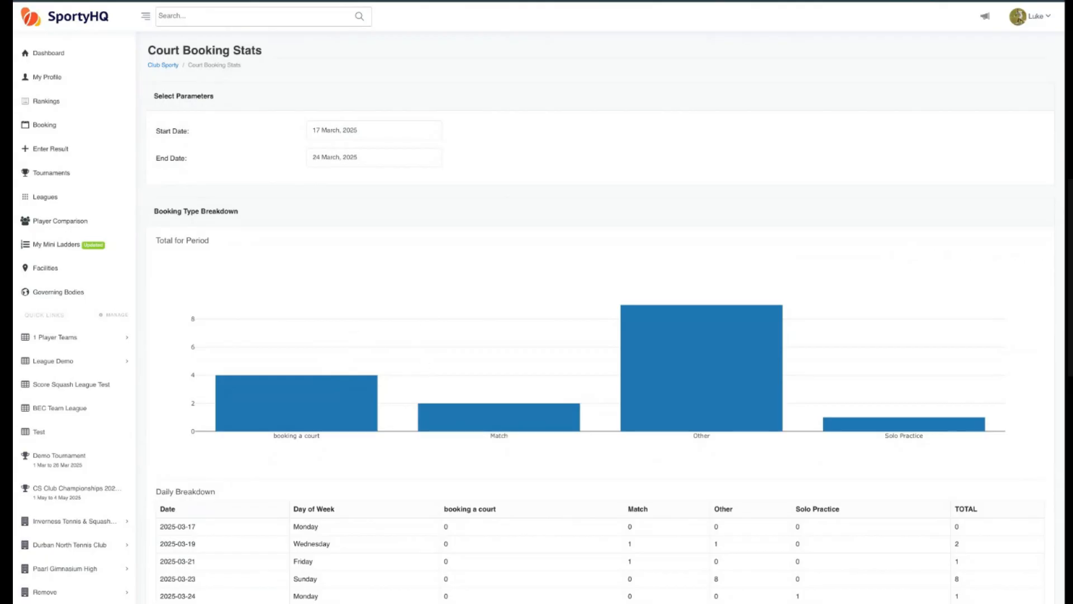
Open the facility's Global Booking Options, review them through the online payment section and save them
key(alt+Left)
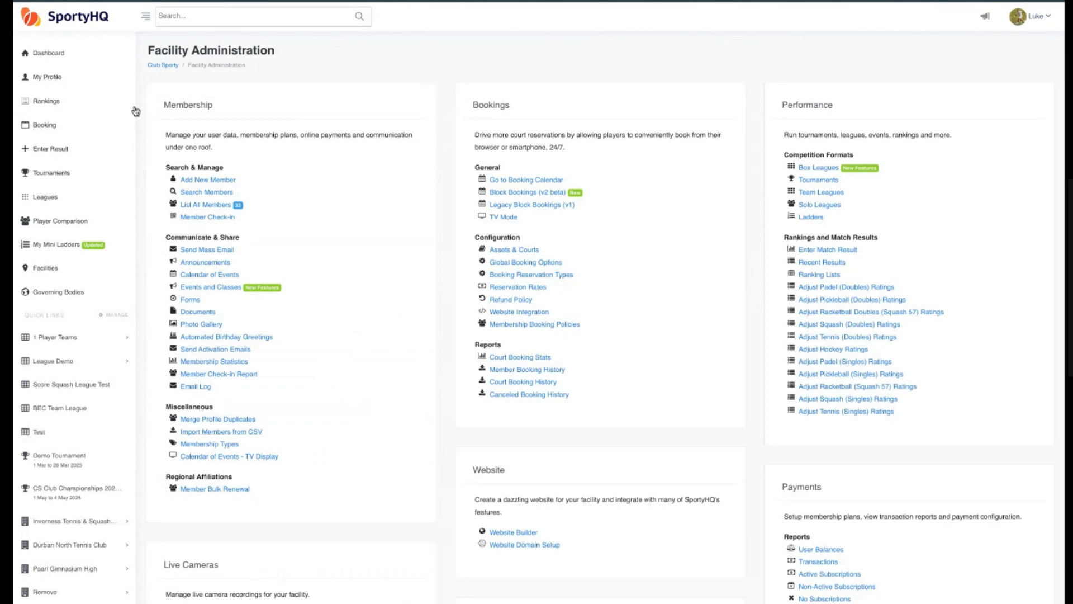
click(534, 262)
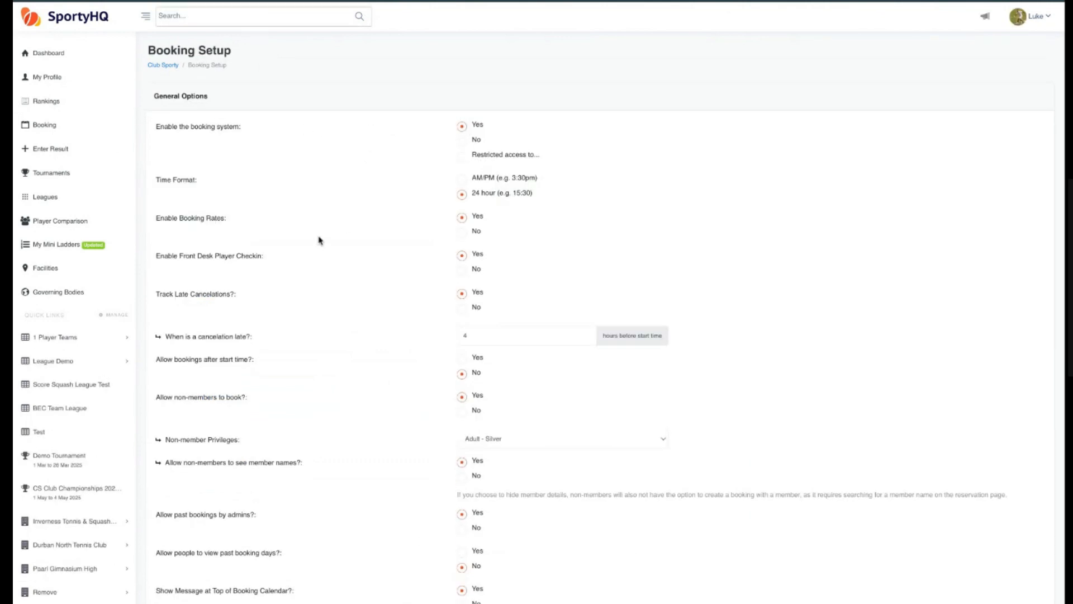
scroll(359, 235, down, 12)
scroll(360, 235, down, 3)
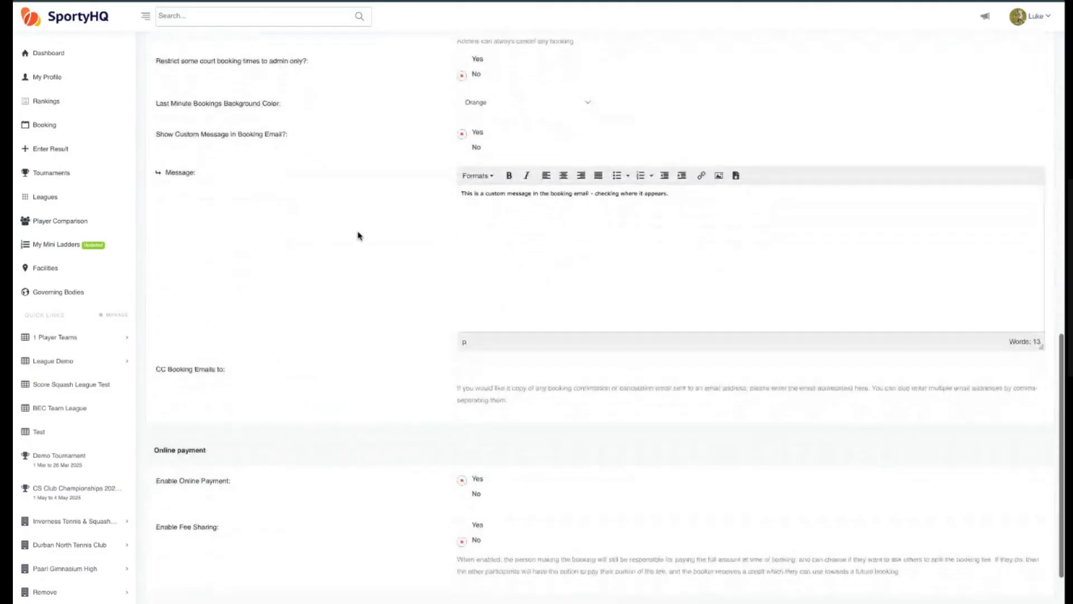
click(608, 553)
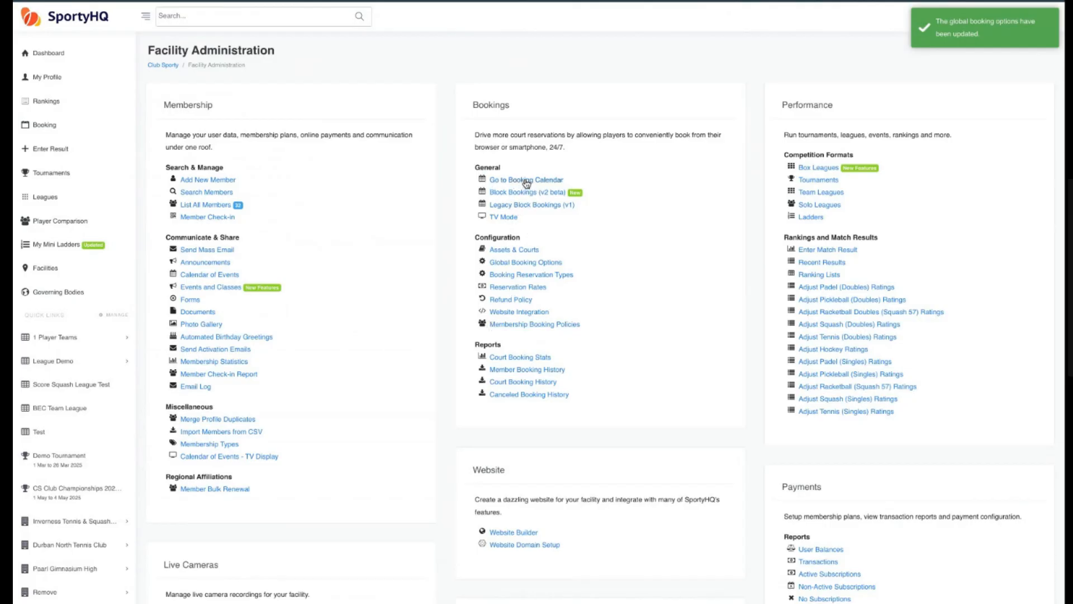
View Club Sporty's booking calendar and go to Webinar Club's facility administration
click(526, 180)
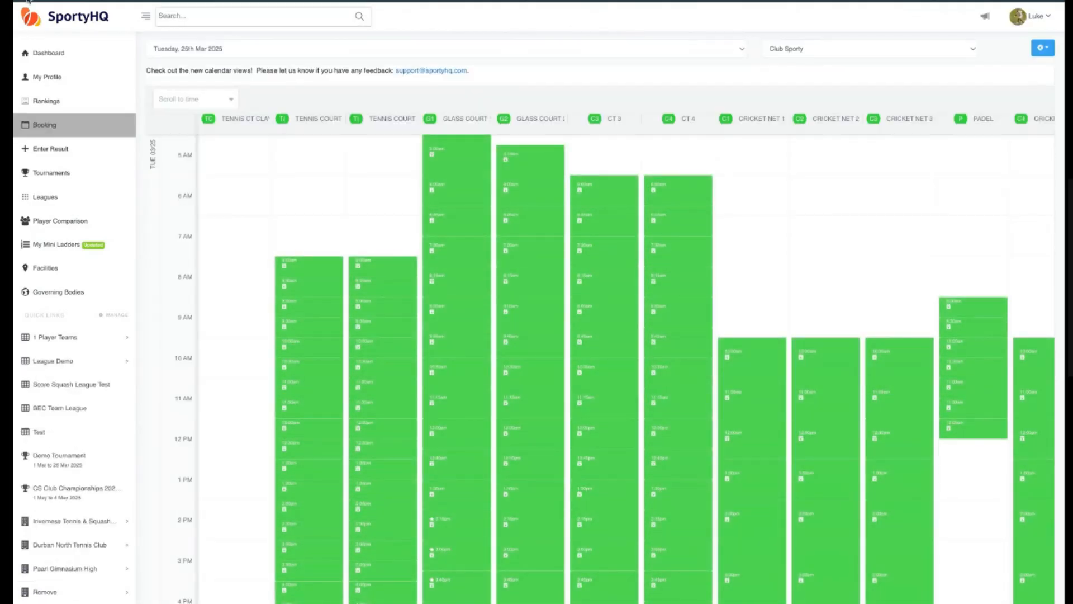
click(823, 52)
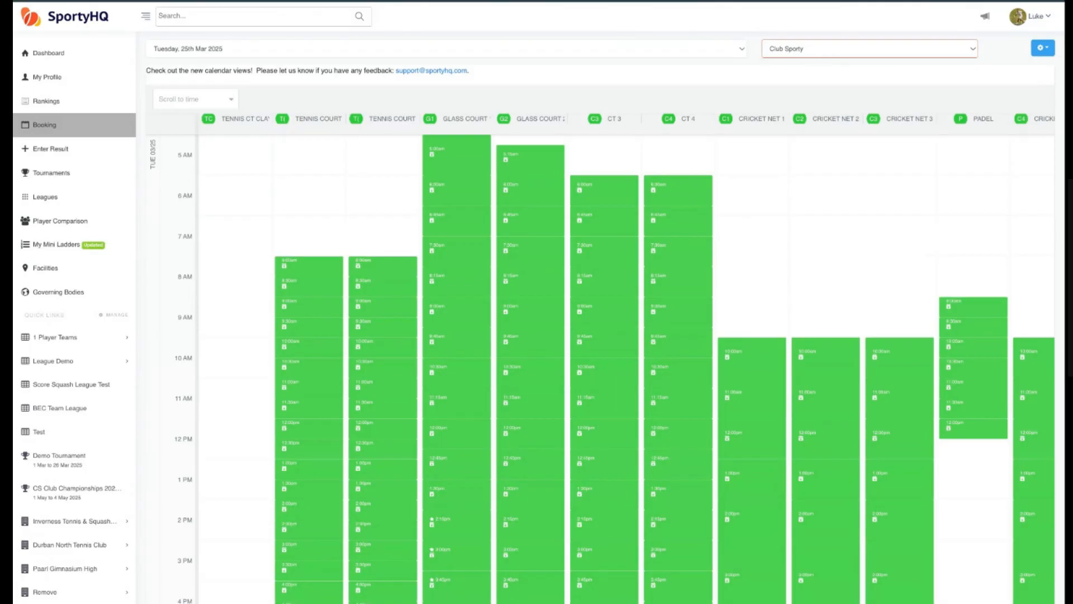
key(alt+Left)
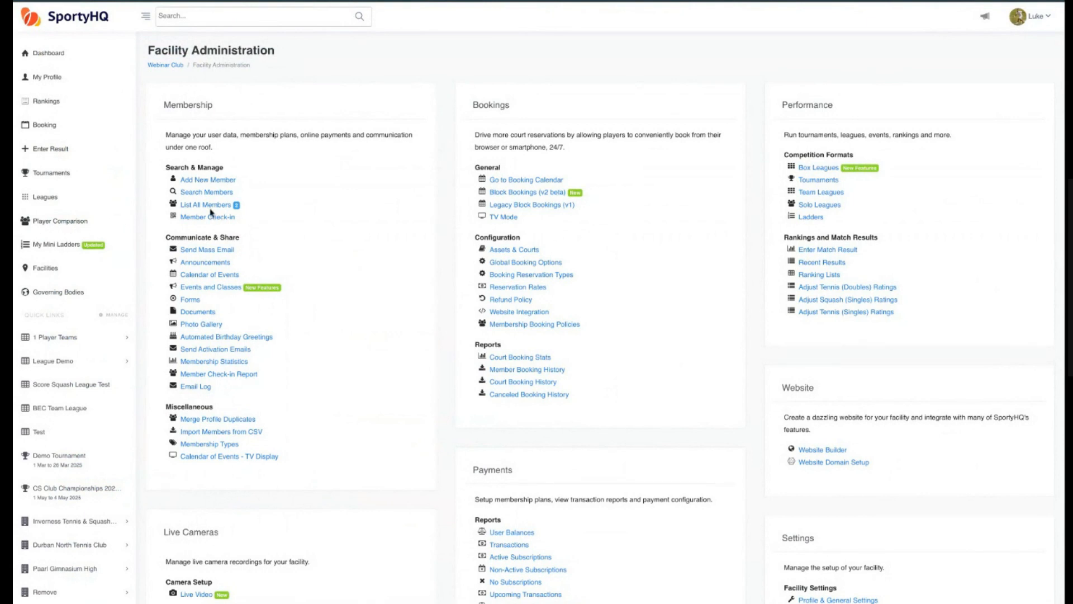
Check Webinar Club's member list and switch to the demo member's account
click(210, 207)
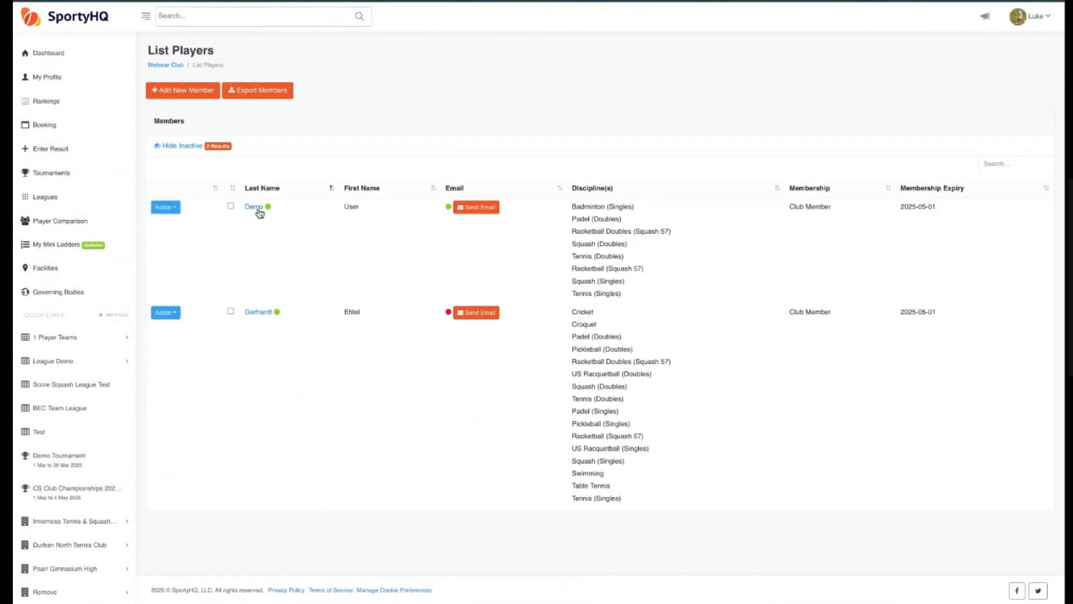
click(174, 66)
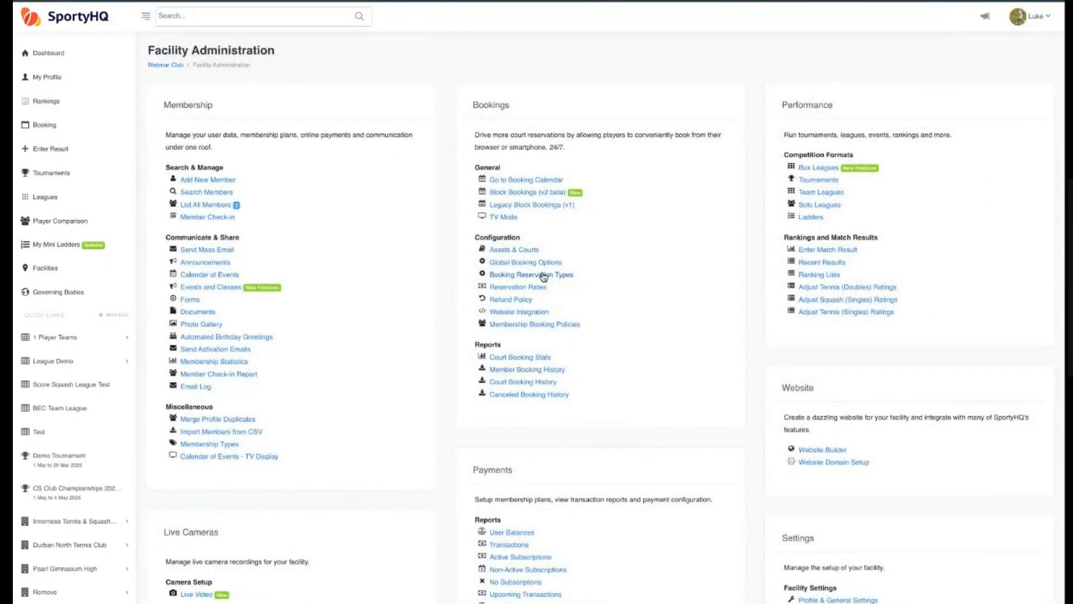
click(1034, 17)
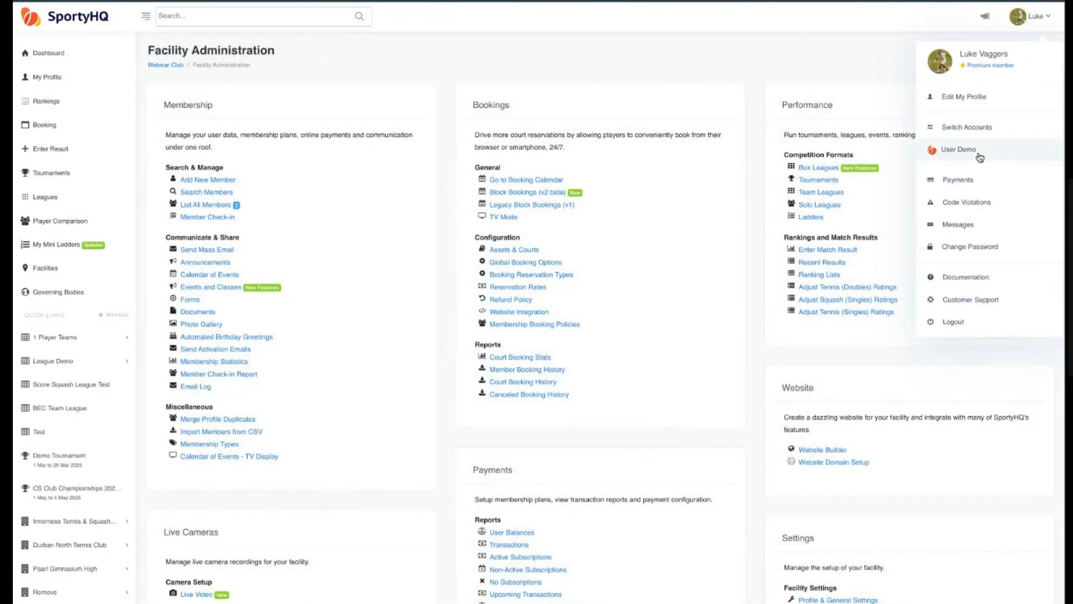
click(623, 234)
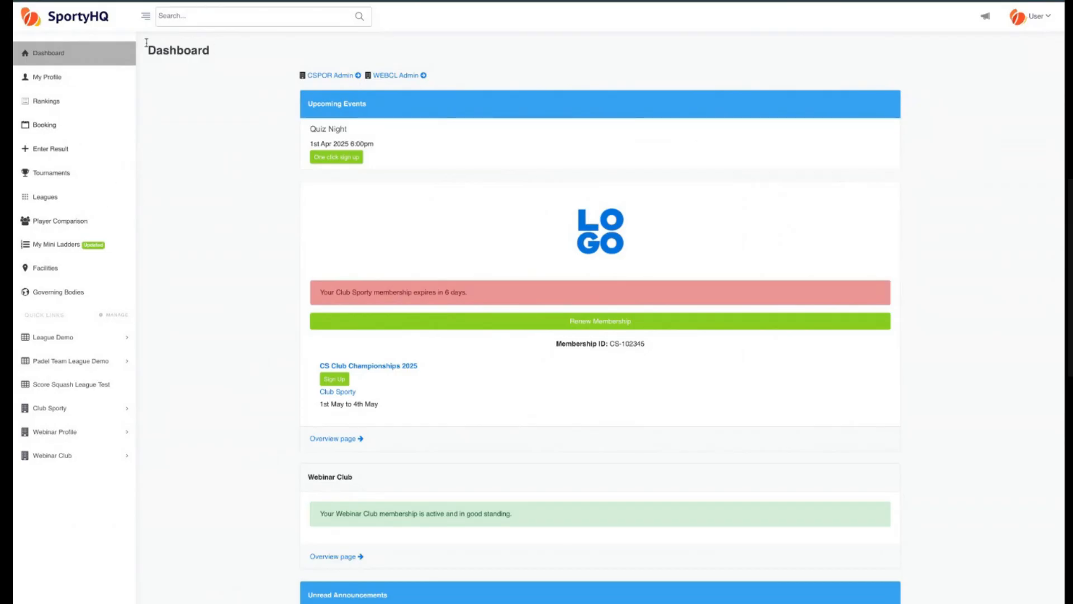
Open the booking calendar as the demo member and select Webinar Club as the facility
click(47, 124)
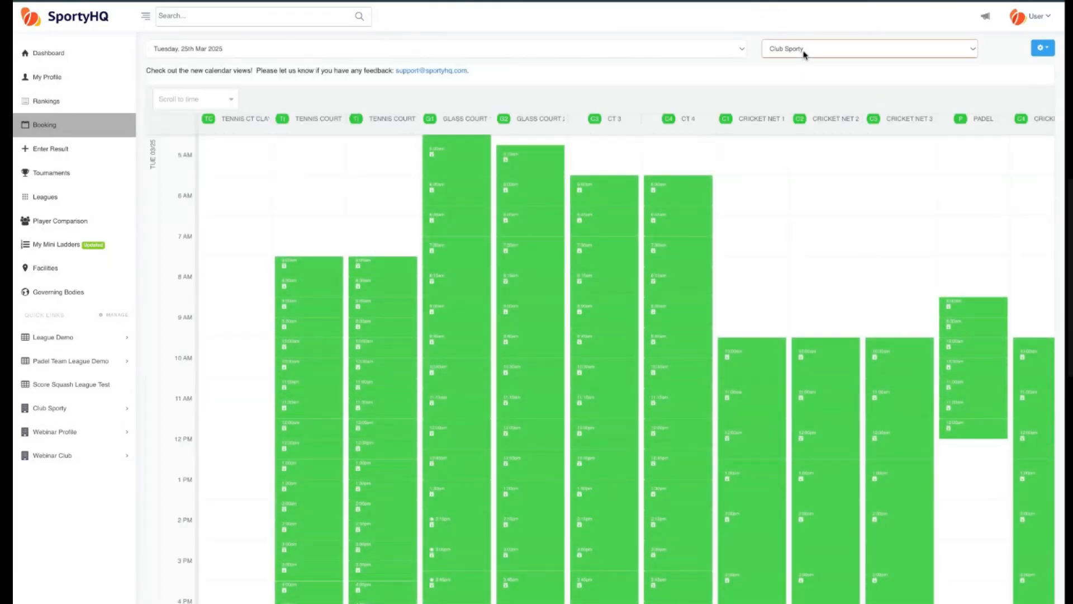
click(804, 54)
click(822, 124)
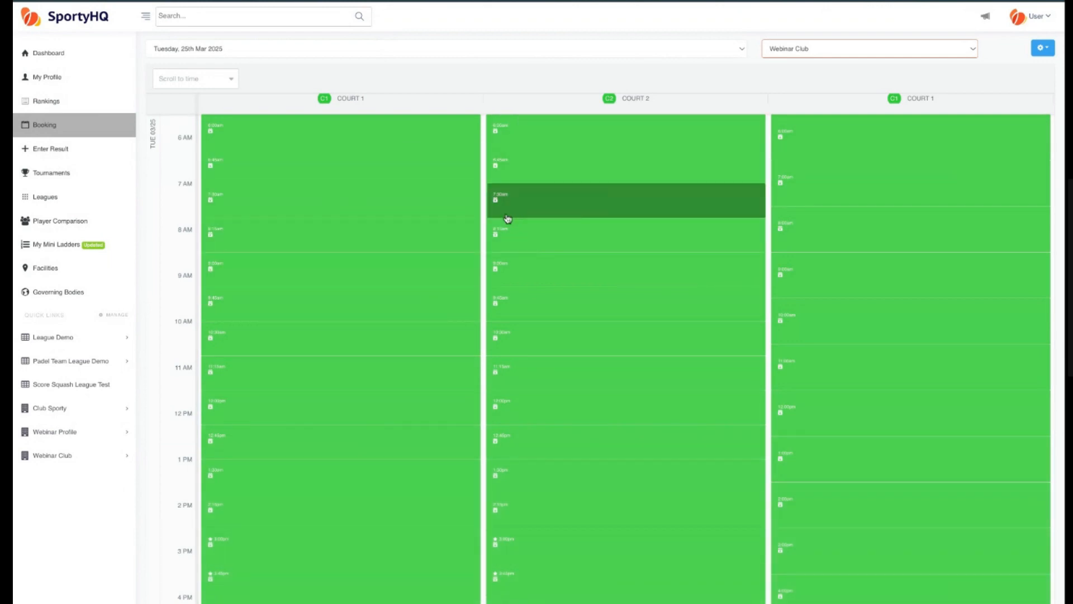
Change the booking calendar to the horizontal timeline view and display Webinar Club's courts
click(1043, 49)
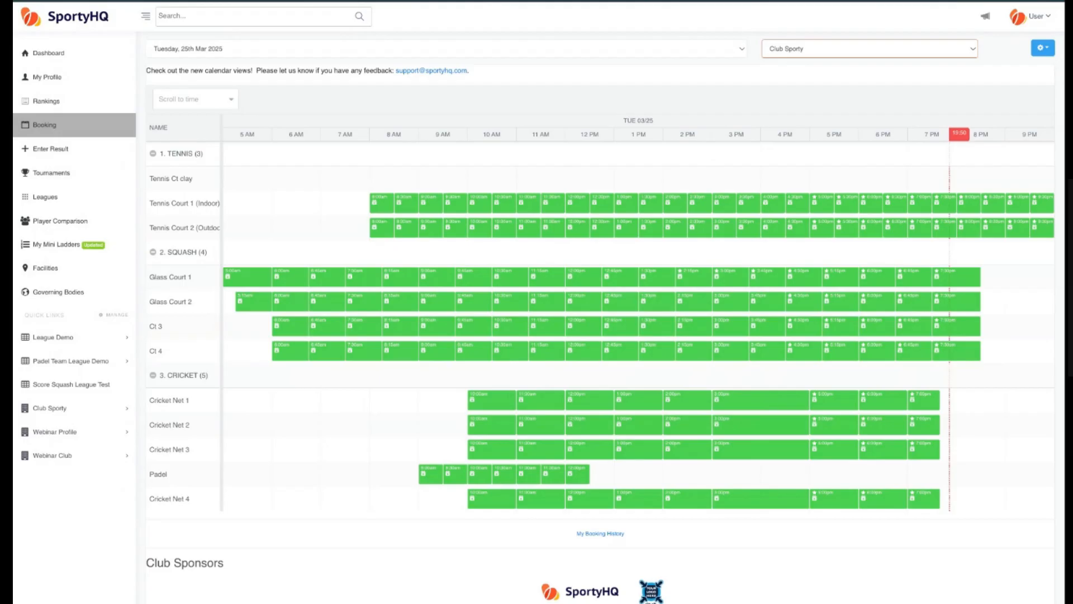
click(796, 64)
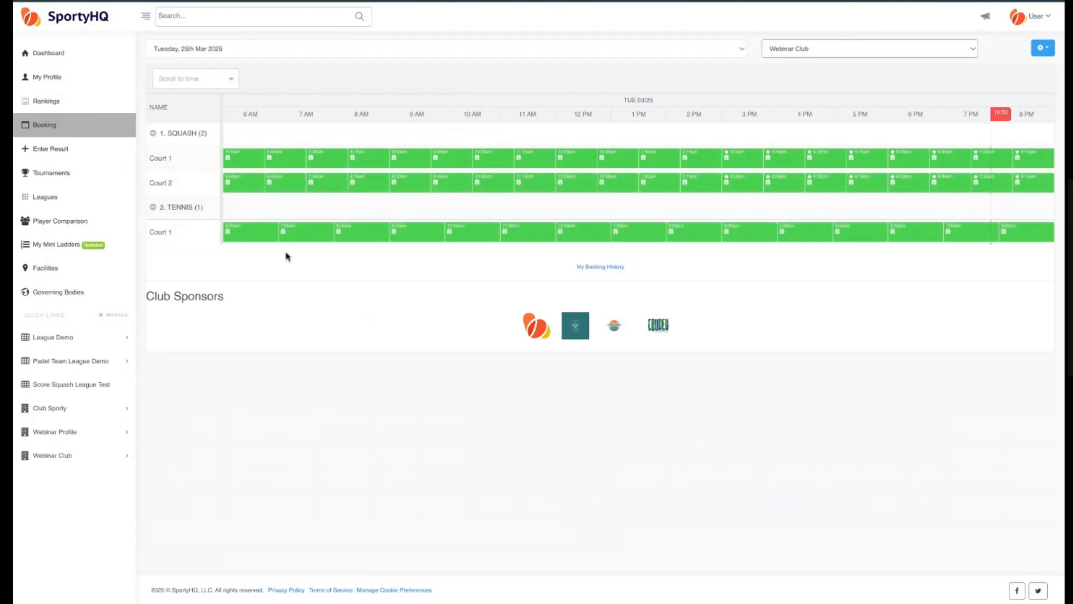
Hide and restore the court name column, and collapse the Tennis group in the booking calendar
click(219, 175)
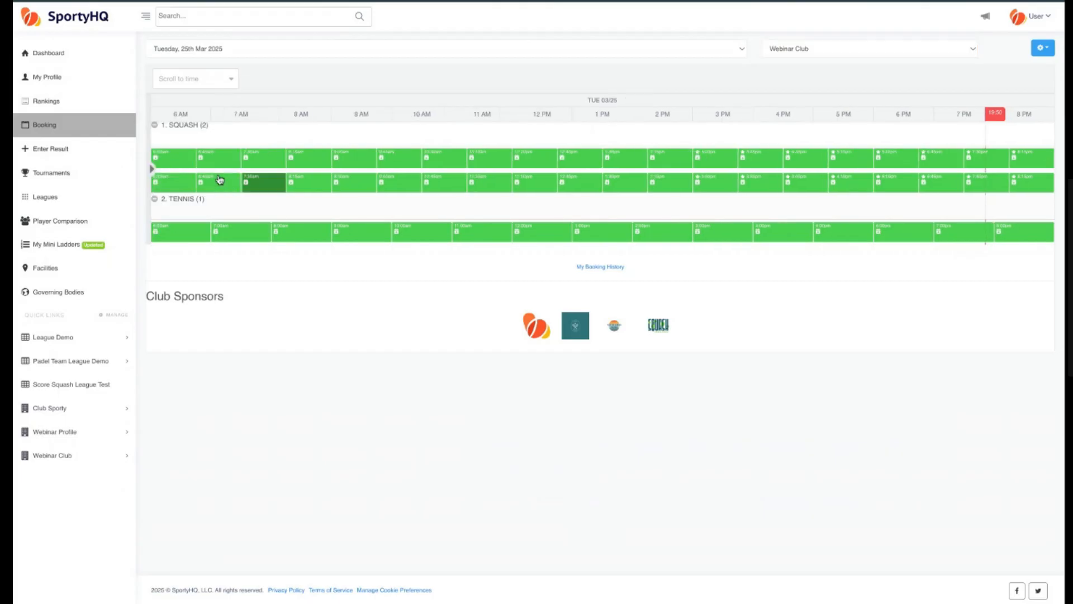
click(152, 169)
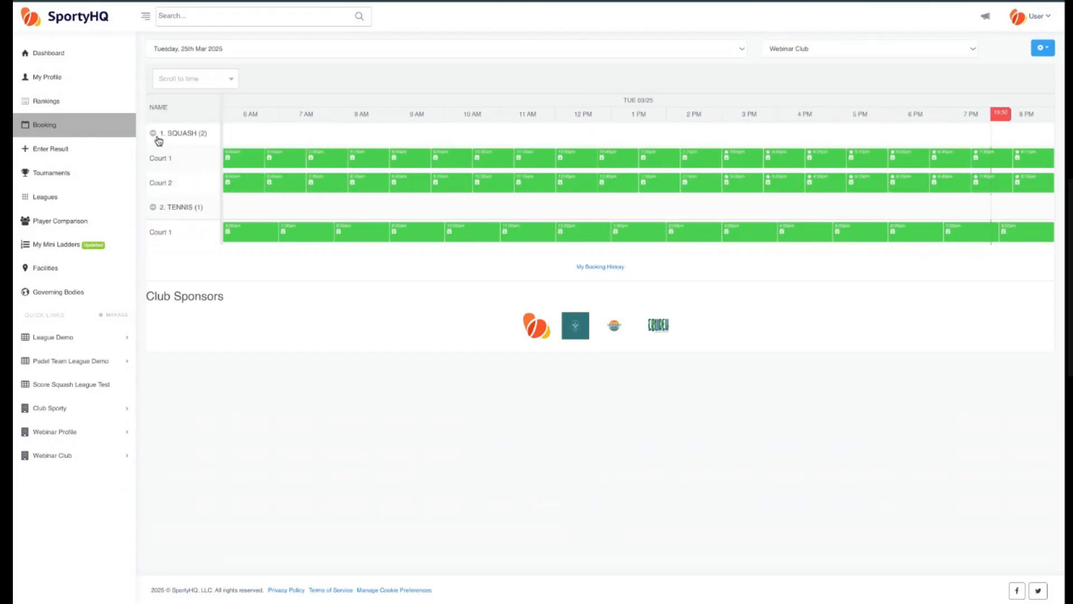
click(155, 209)
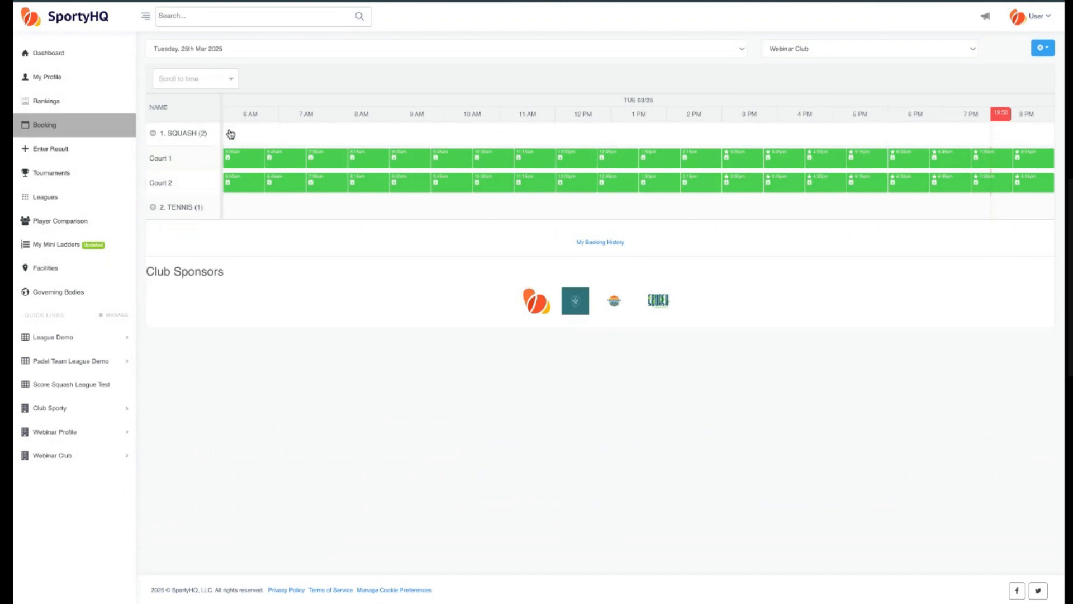
Widen the court name column and change the booking calendar to the Classic (v1) view
drag(220, 156, 244, 156)
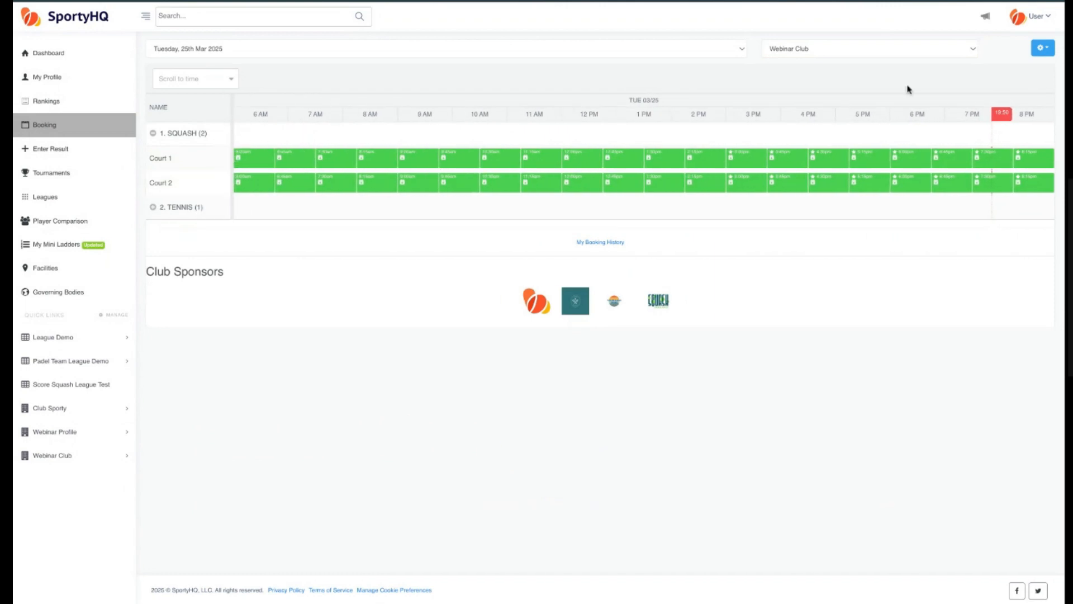
click(1042, 49)
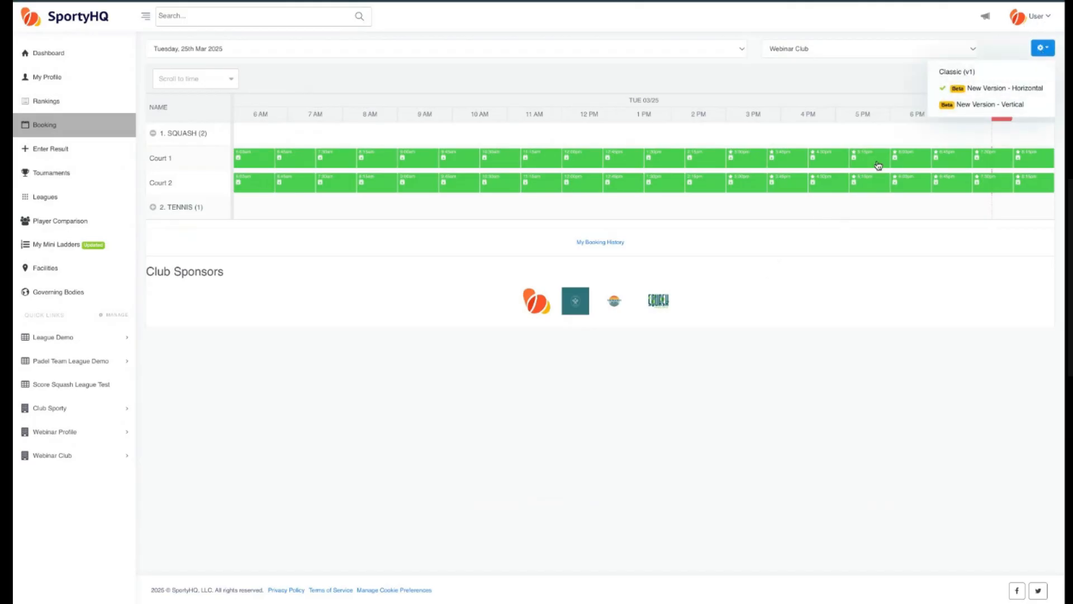
click(965, 75)
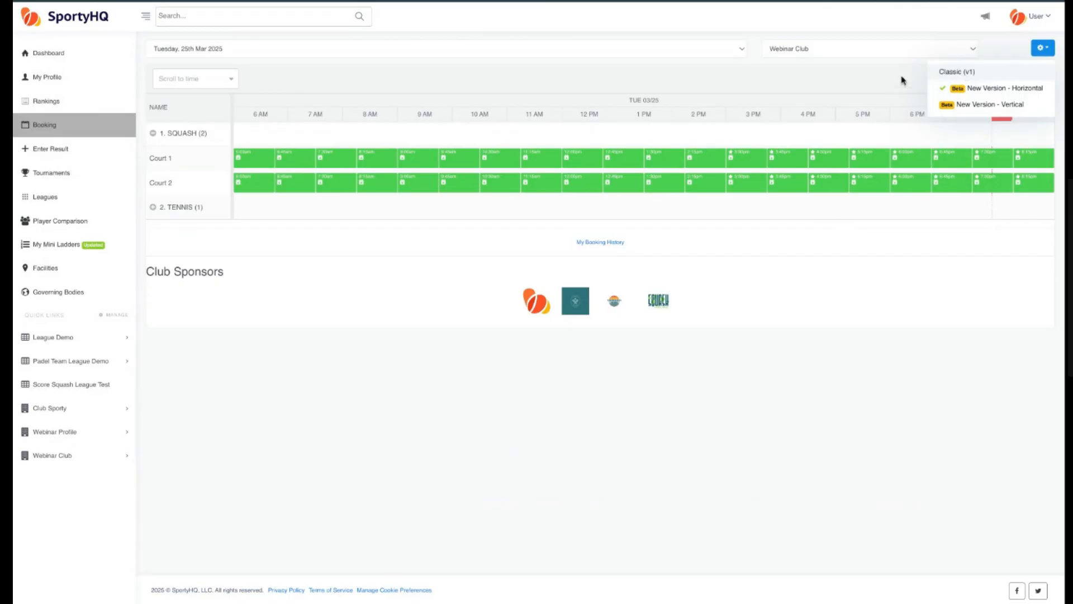
click(965, 74)
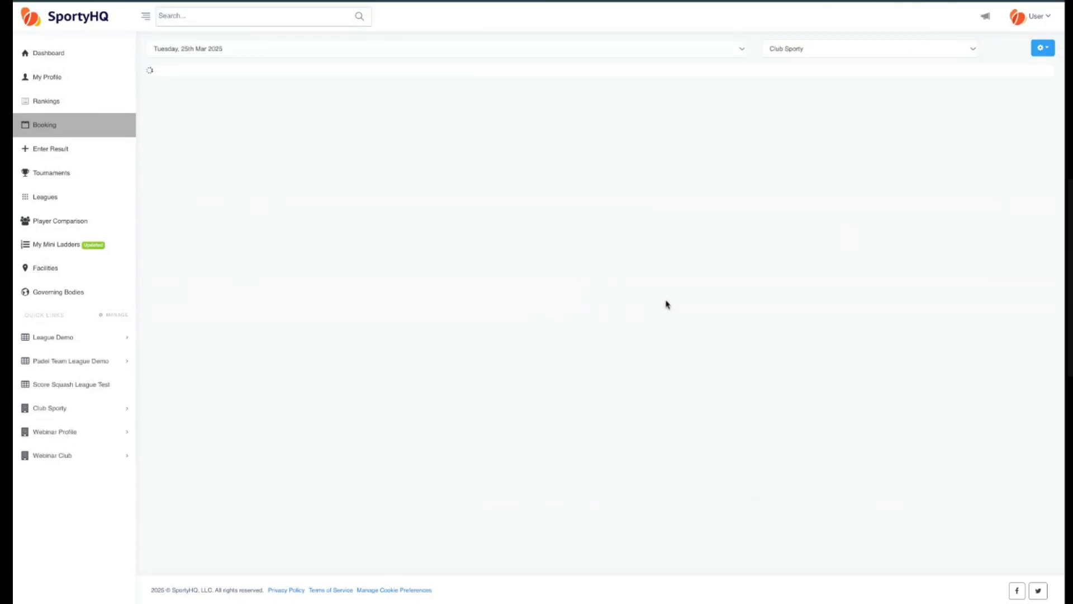
View Club Sporty's tennis and squash courts in the classic calendar, and Webinar Club's tennis and squash courts
scroll(282, 352, down, 15)
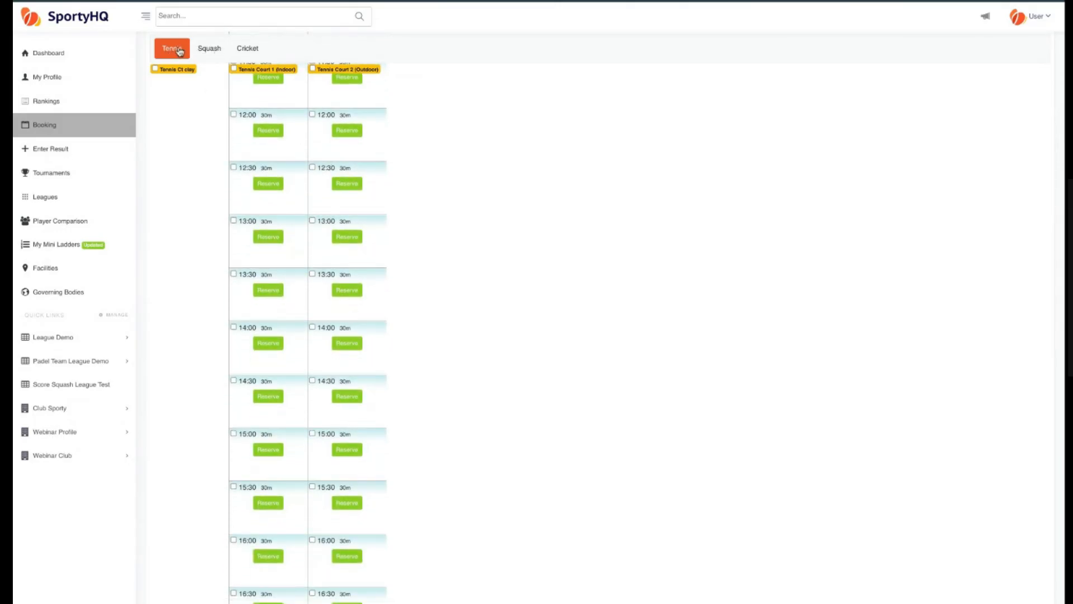
click(216, 51)
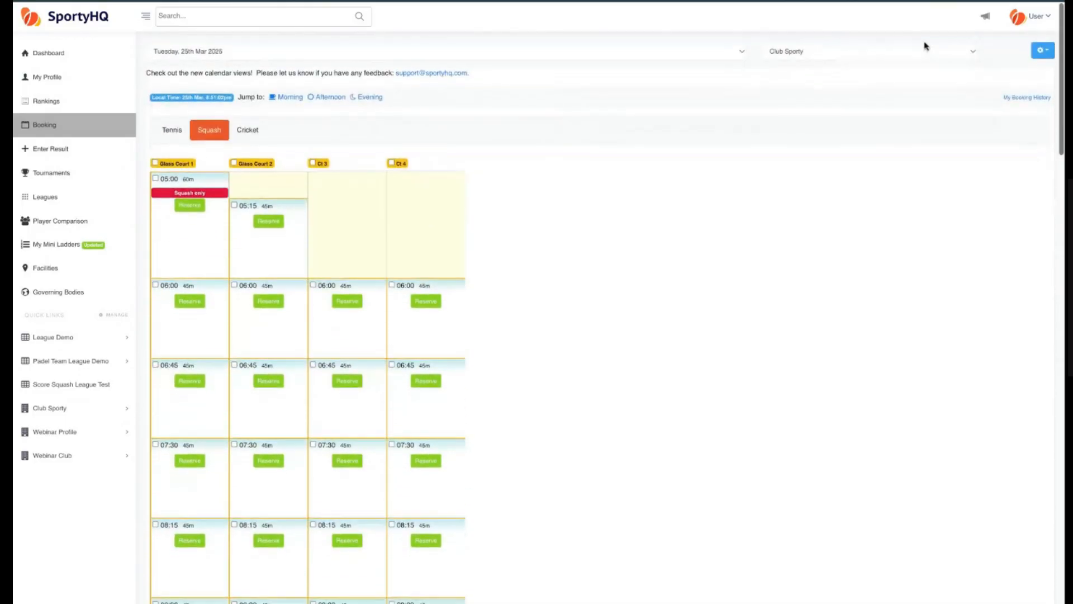
click(812, 52)
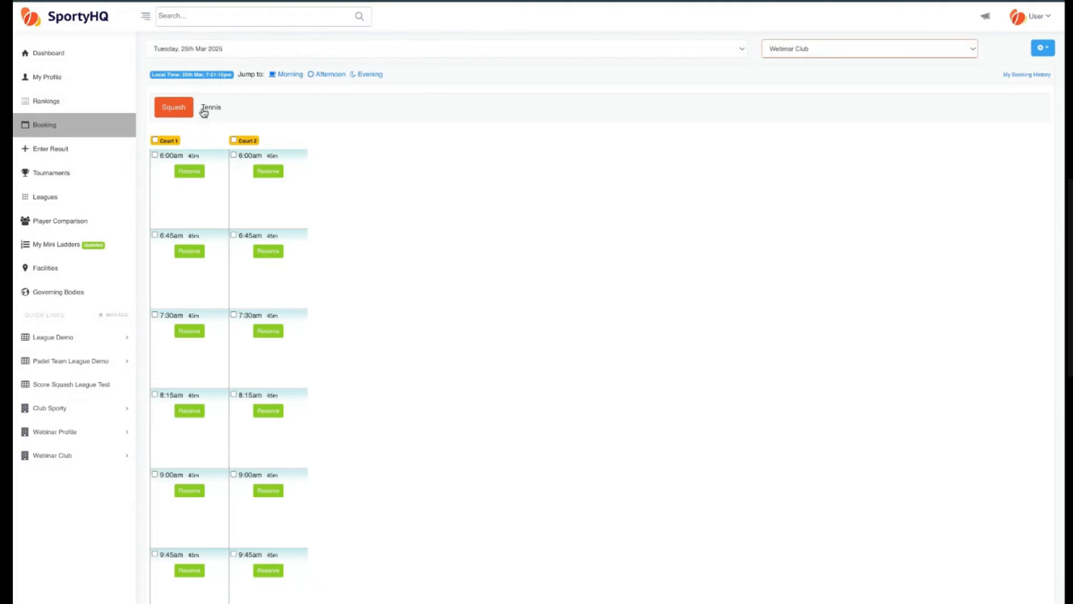
click(217, 108)
click(173, 110)
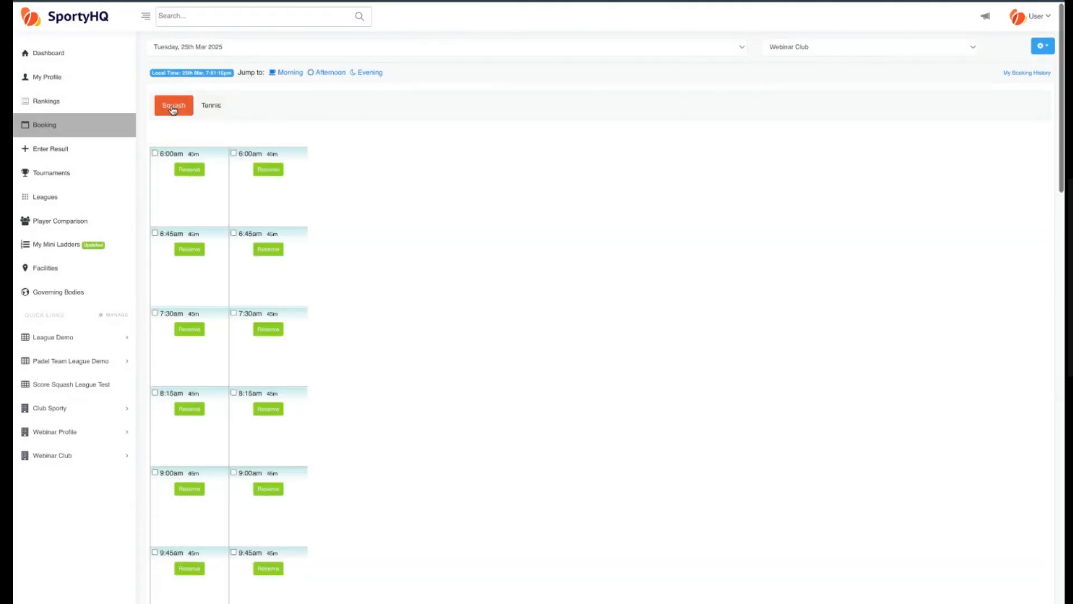
Switch the booking calendar to New Version - Horizontal and select Webinar Club as the facility
click(1040, 45)
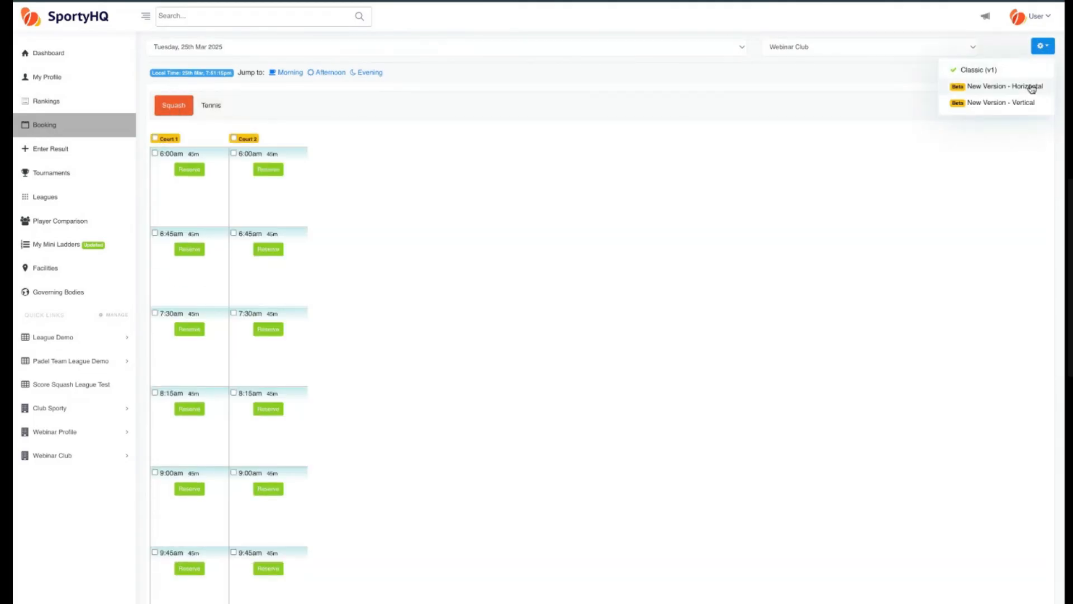
click(1031, 86)
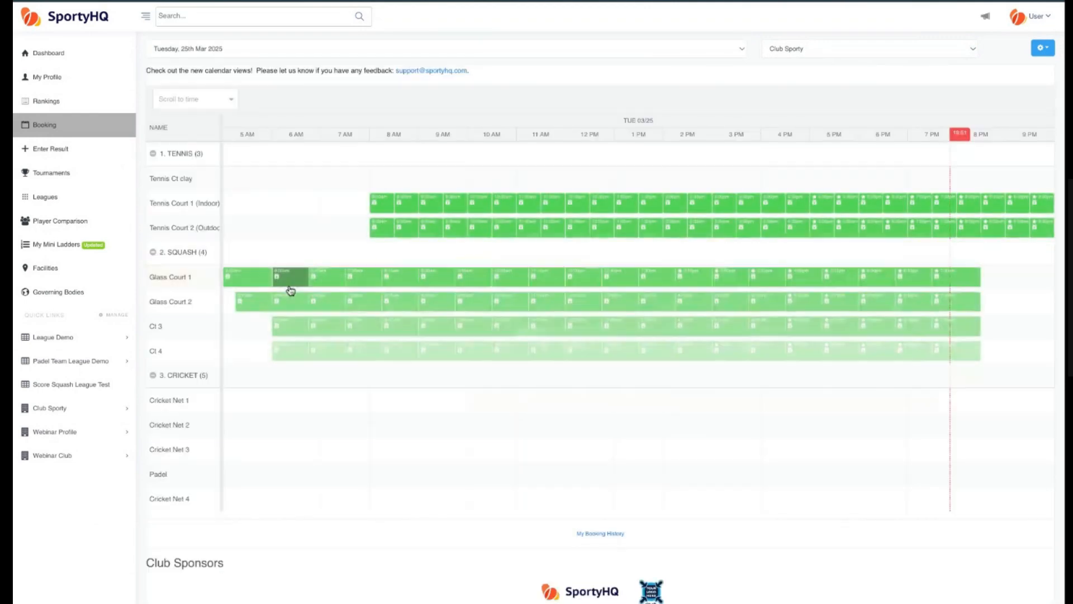
click(833, 54)
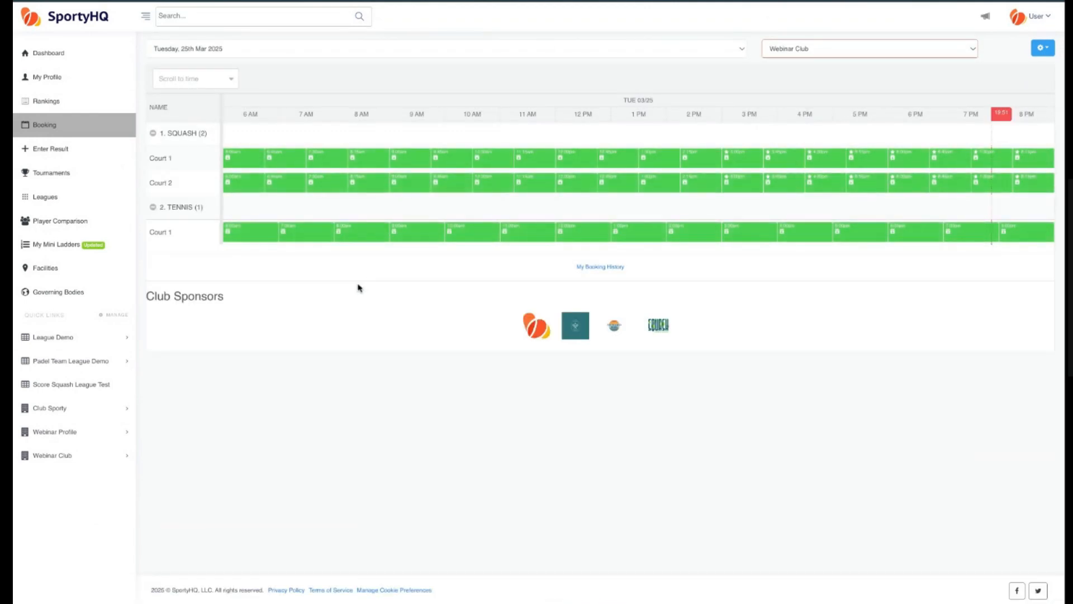
Open the reservation form for squash Court 1 at 8:15pm and check the sport and reservation type options
click(1034, 162)
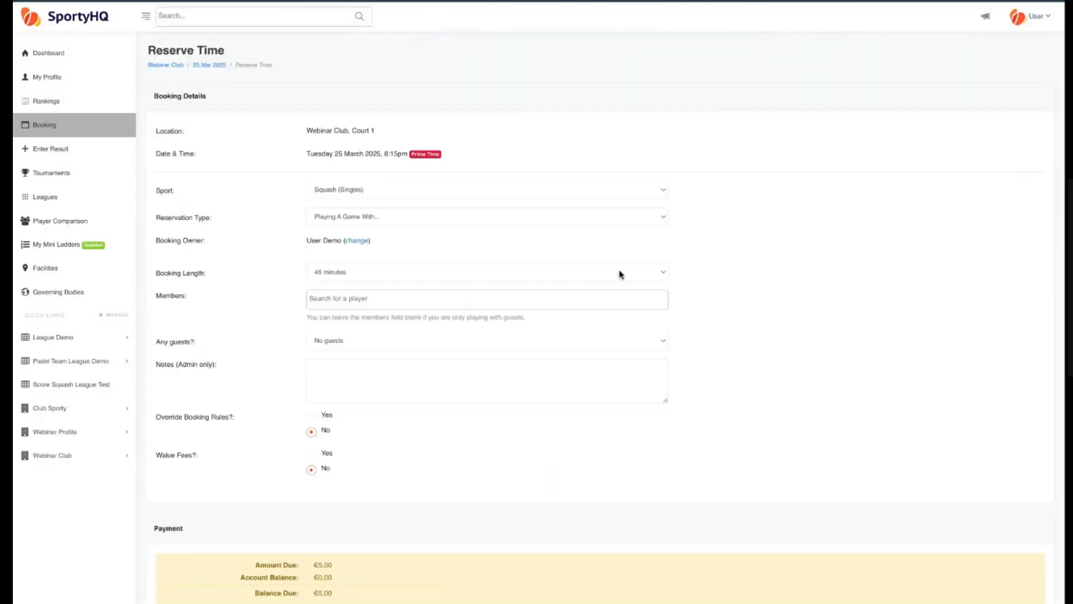
scroll(235, 304, down, 2)
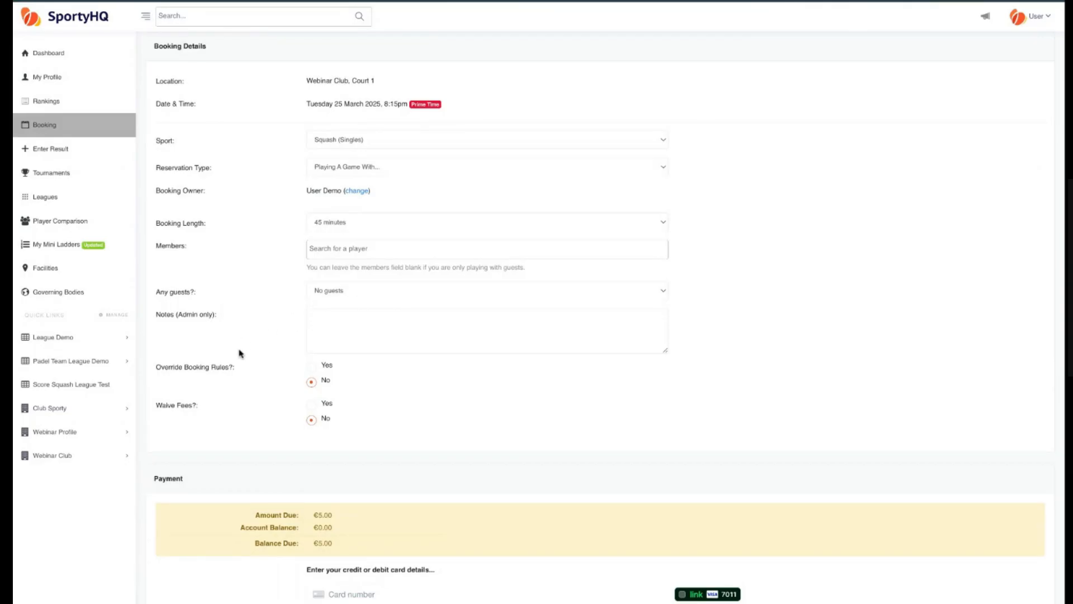
scroll(244, 367, up, 1)
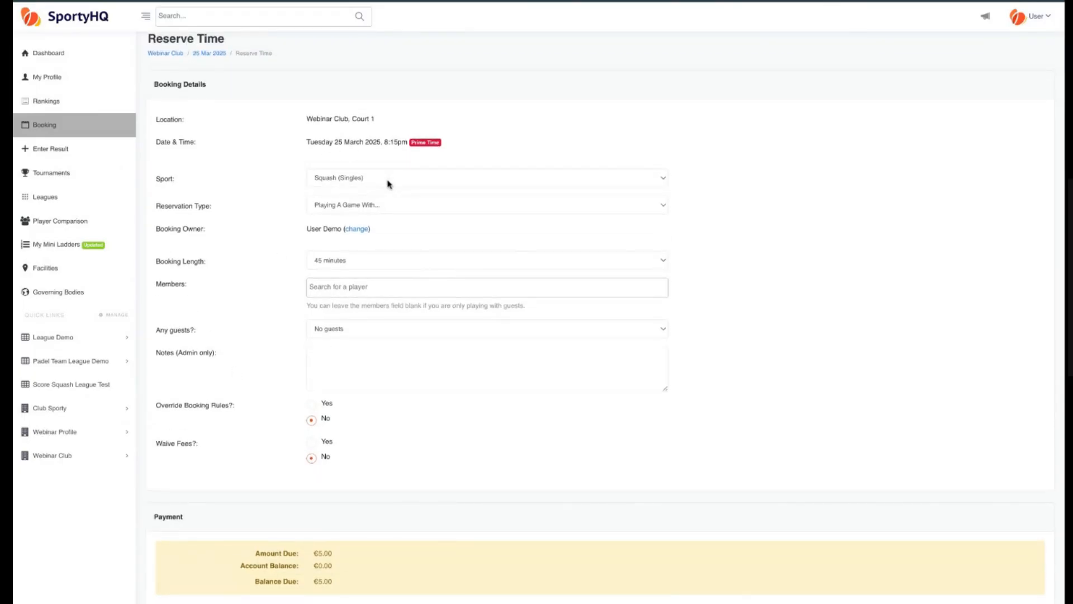
click(386, 182)
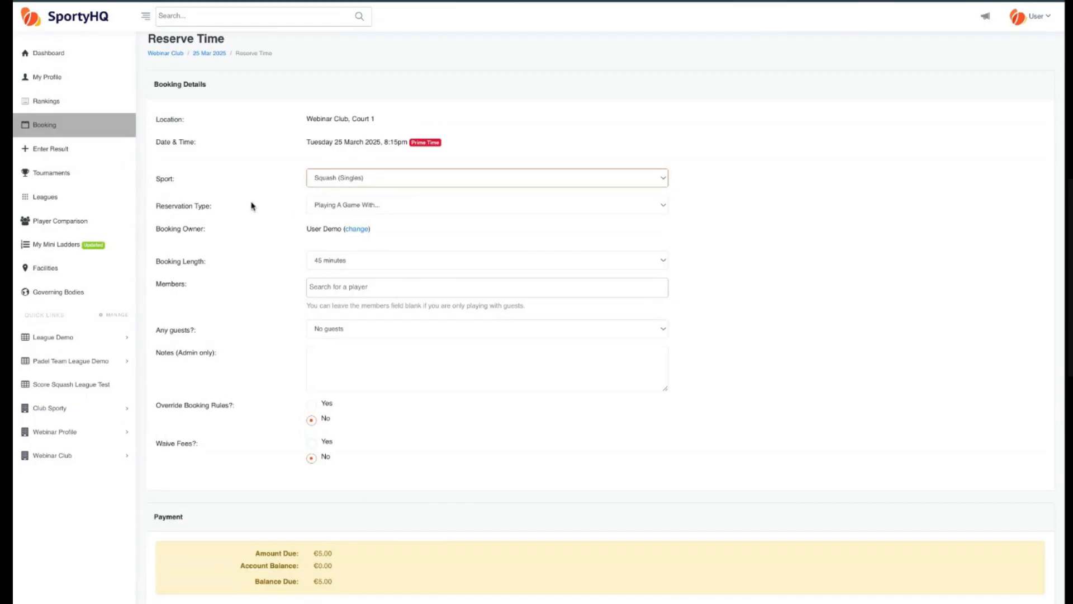
click(395, 212)
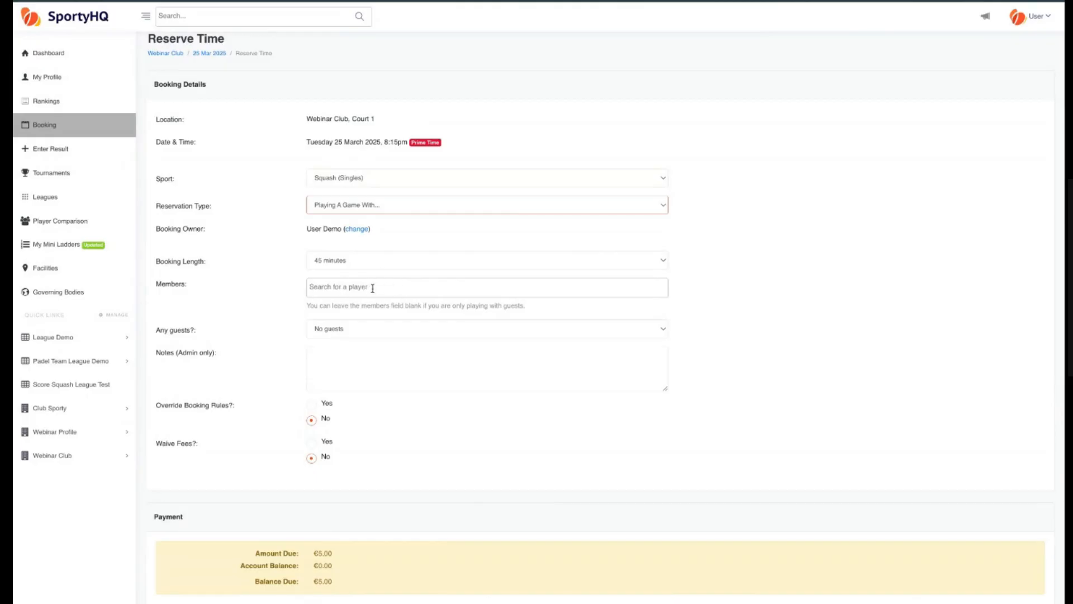
Set the reservation type to Solo Practice and check the payment section
click(372, 218)
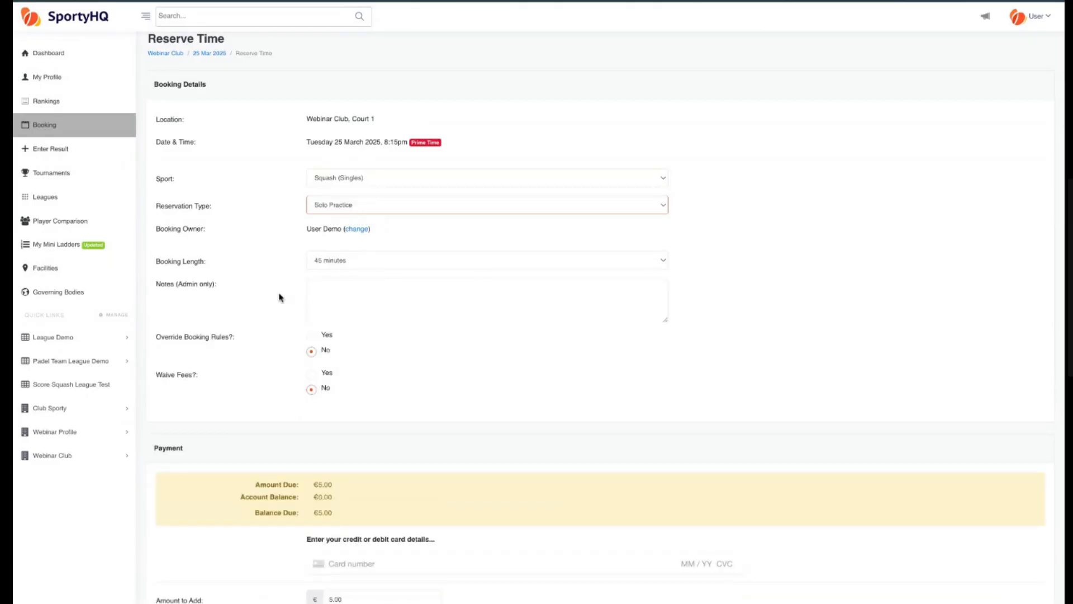
scroll(199, 472, down, 1)
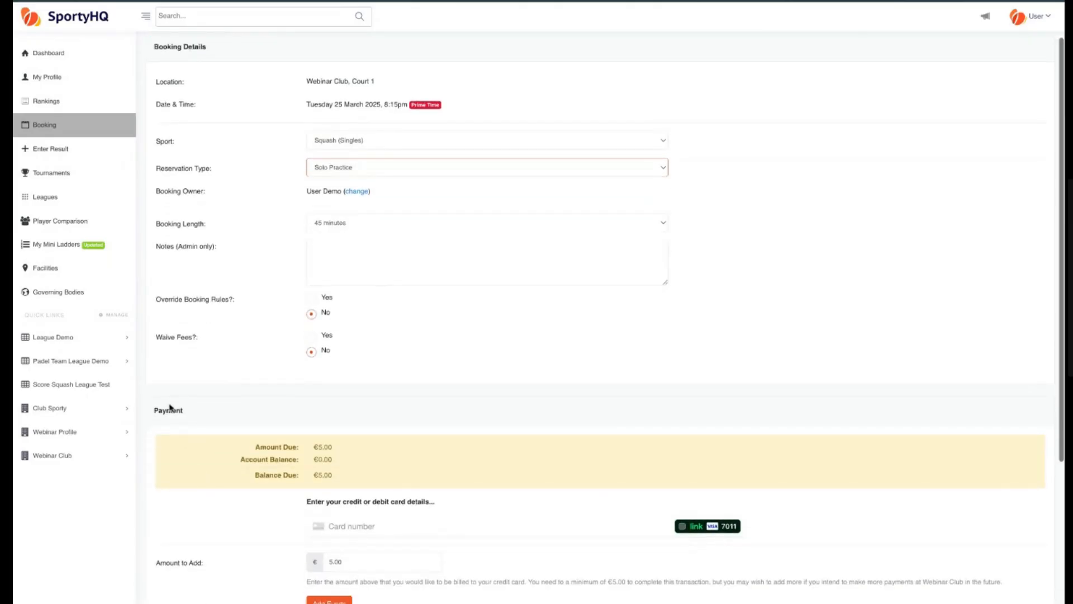
double_click(168, 409)
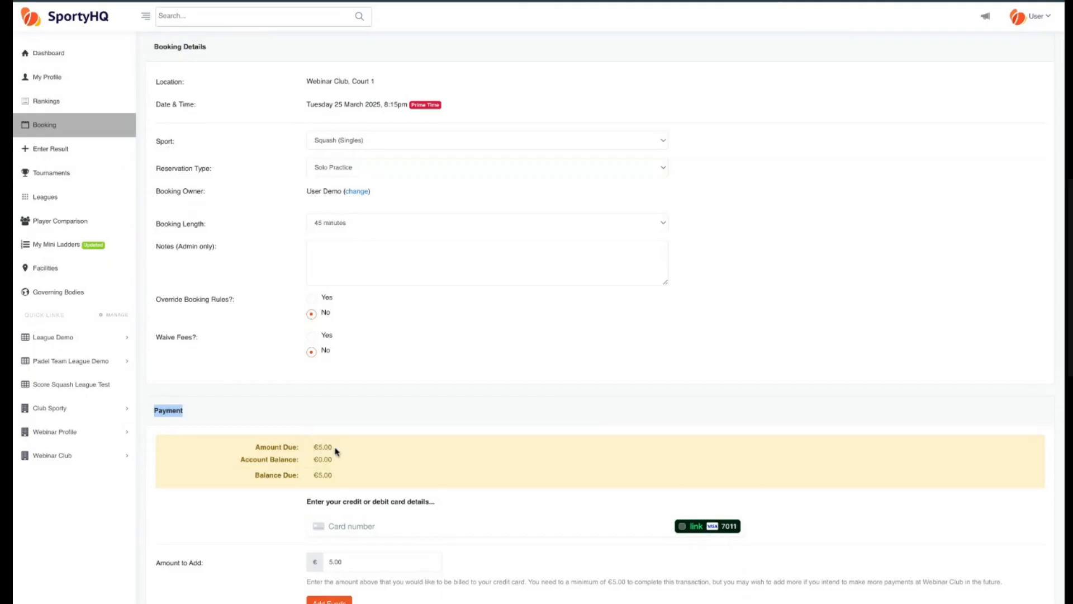
scroll(367, 368, up, 1)
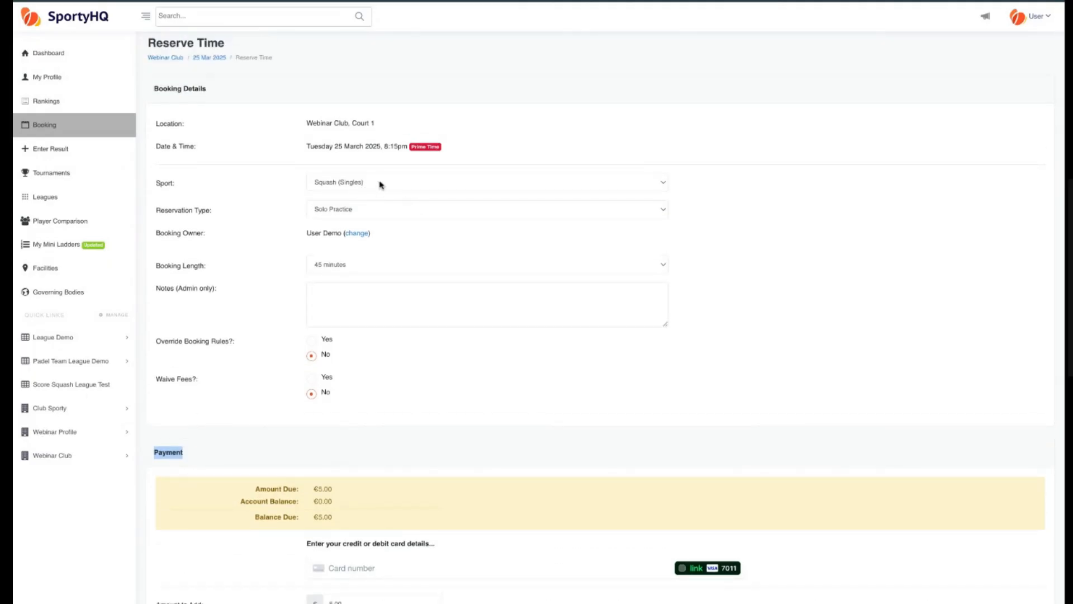
Check the booking length options and set Override Booking Rules to Yes
click(344, 265)
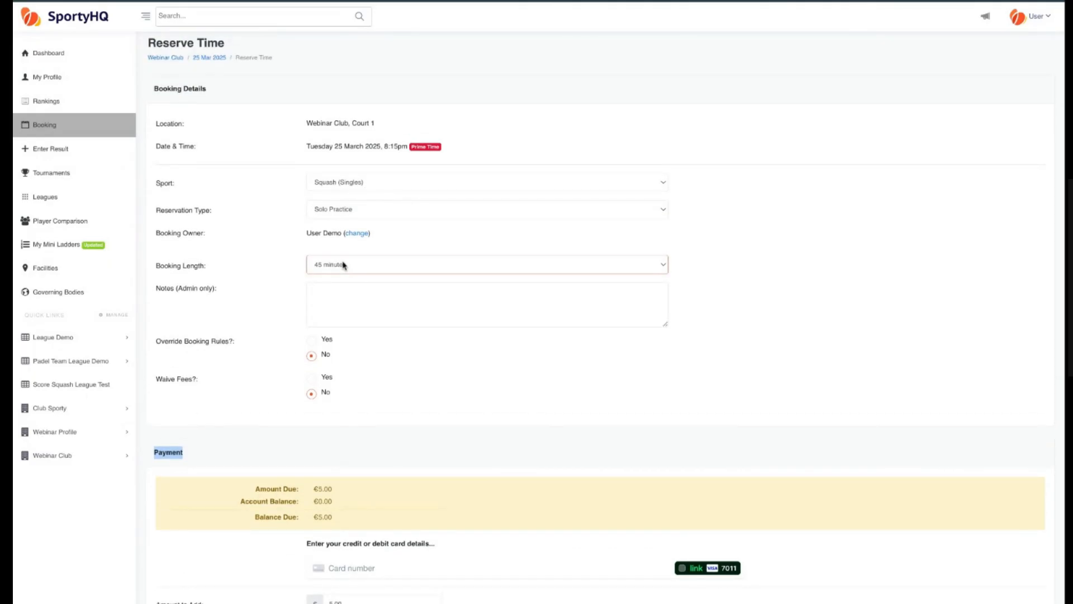
scroll(270, 240, down, 2)
click(271, 287)
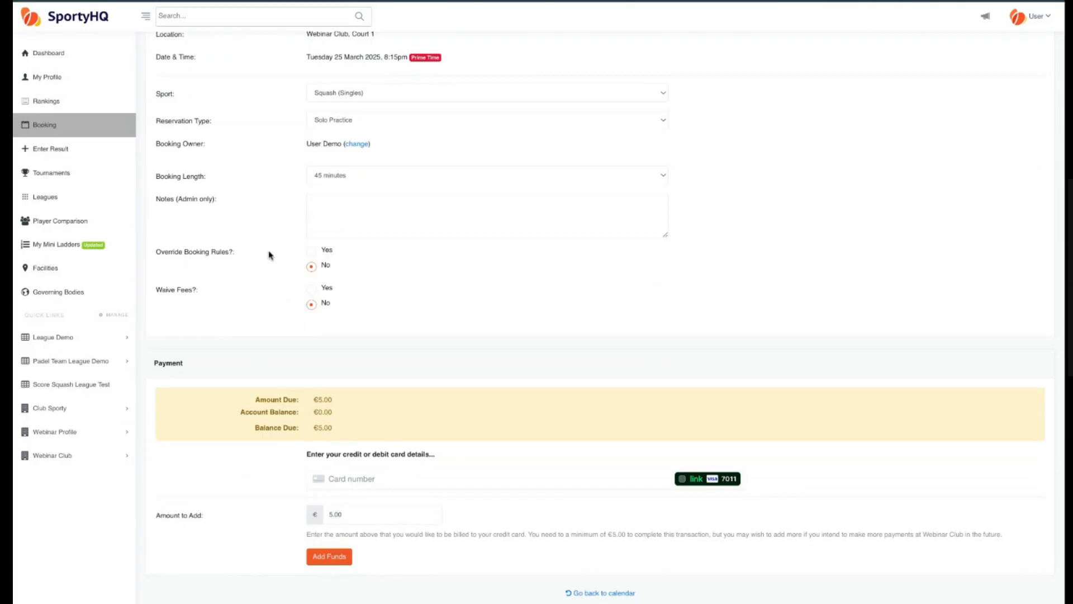
click(312, 251)
scroll(329, 253, down, 1)
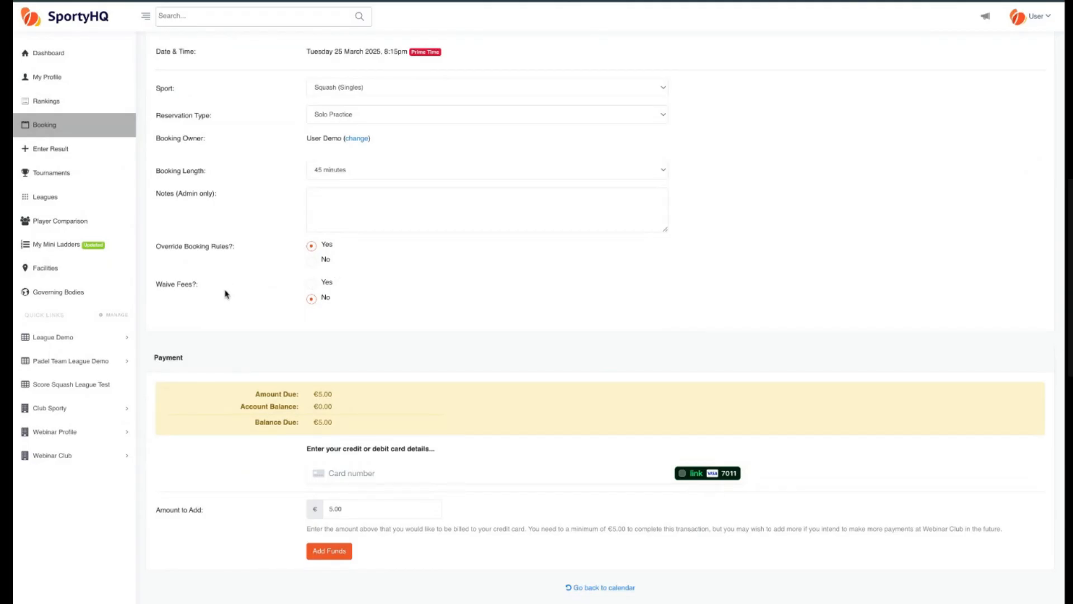
Set Waive Fees to Yes to check its effect on the amount due, and return it to No
triple_click(157, 286)
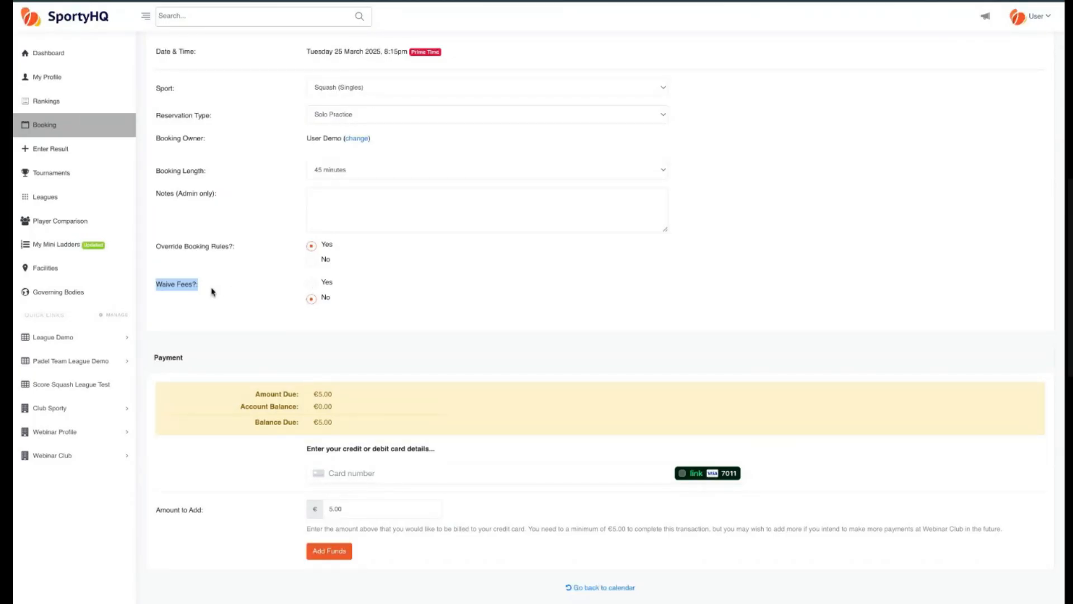
click(168, 287)
click(311, 282)
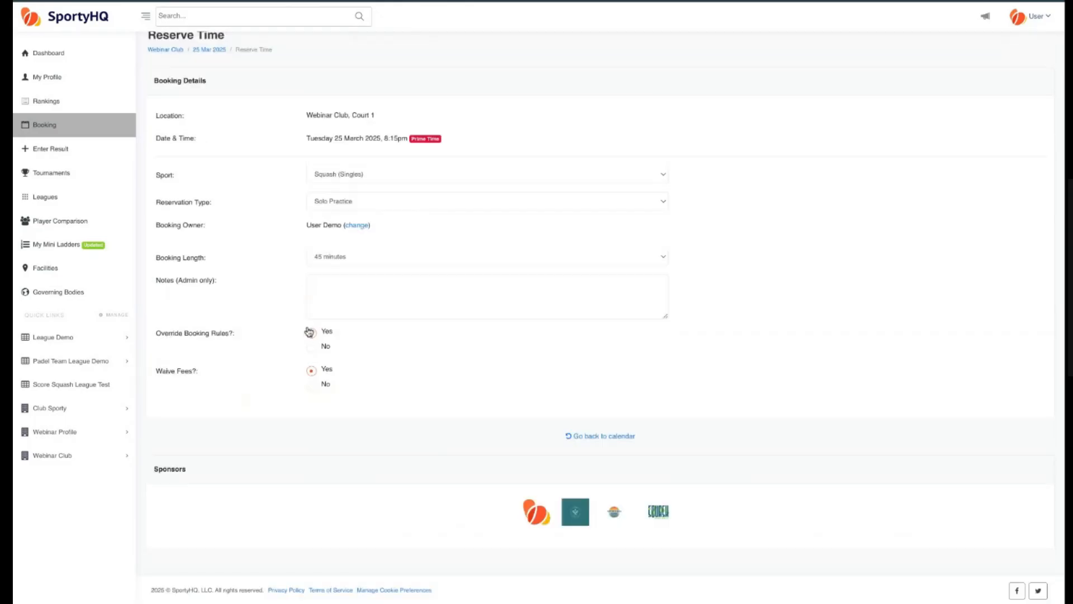
click(309, 332)
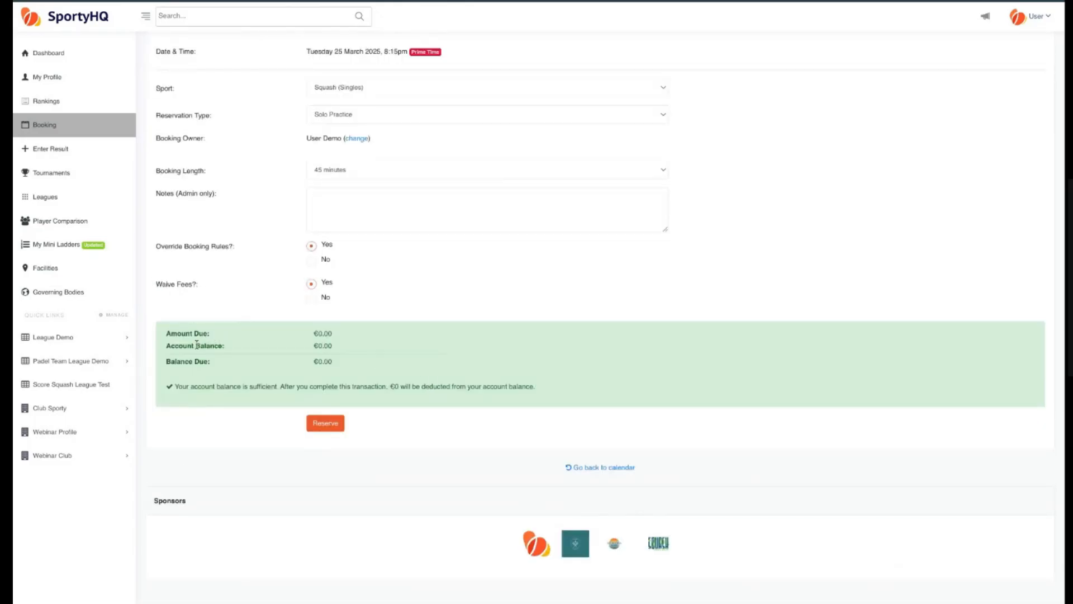
click(312, 300)
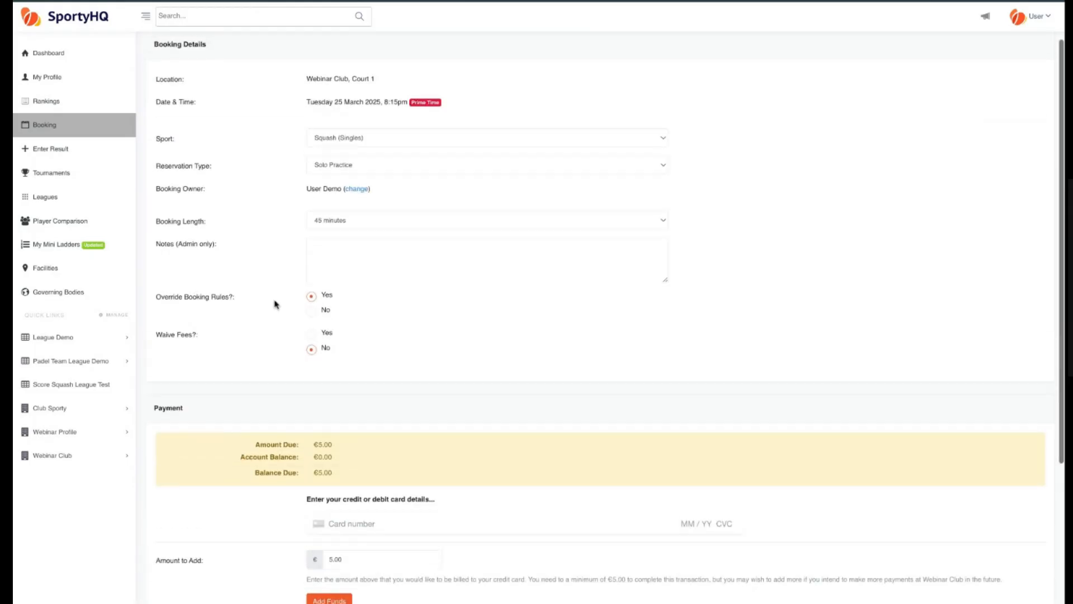
Set the reservation type to Playing A Game With and add another club member as the playing partner
click(369, 179)
click(385, 259)
text(e)
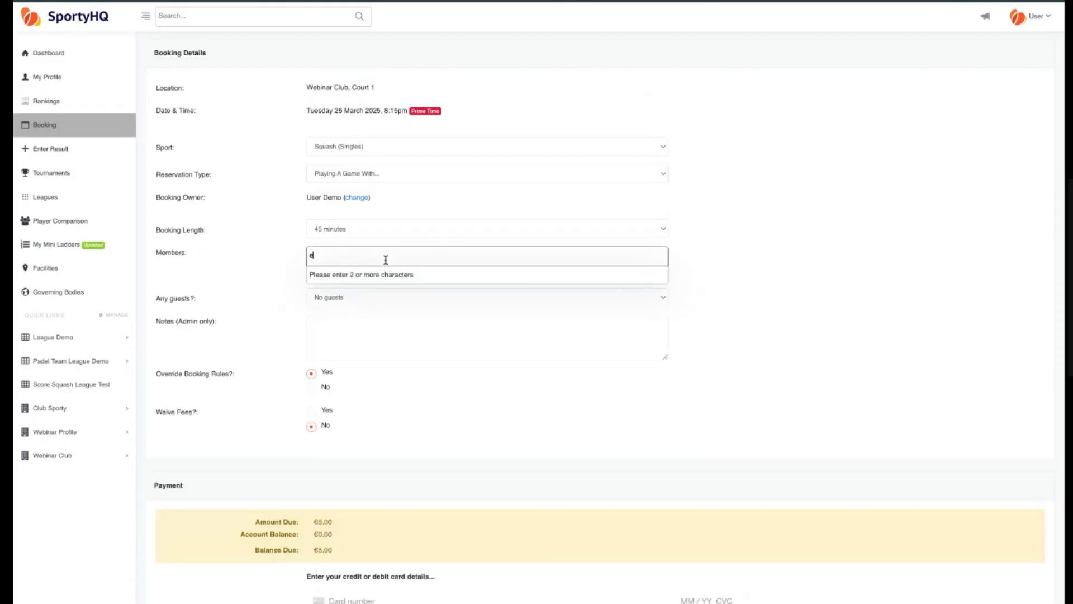
text(htel)
click(390, 286)
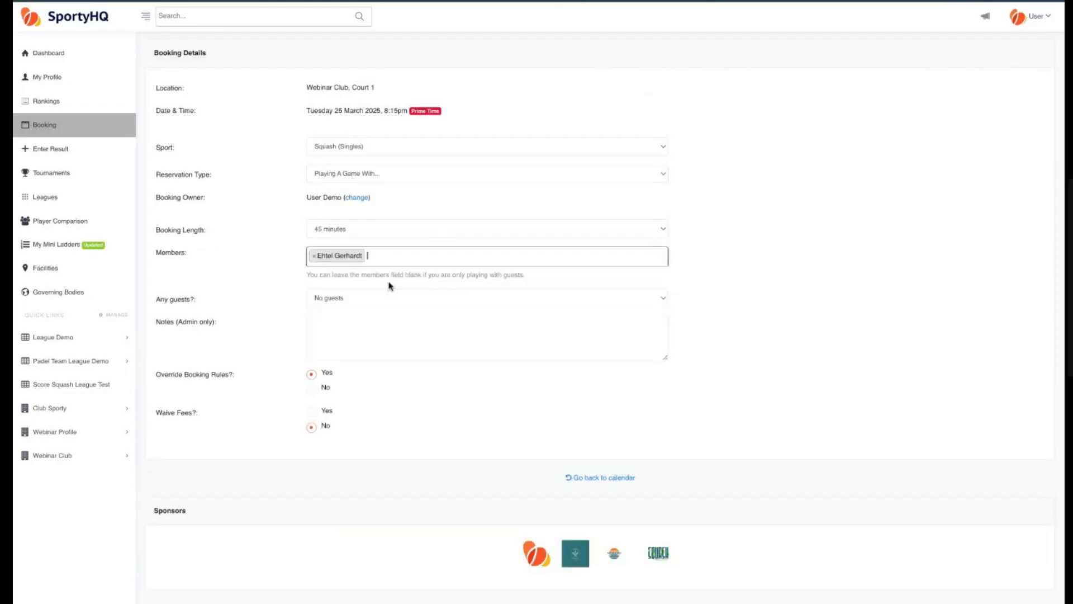
Review the fee sharing and payment sections, and set both Share Fees and Override Booking Rules to No
scroll(274, 290, down, 1)
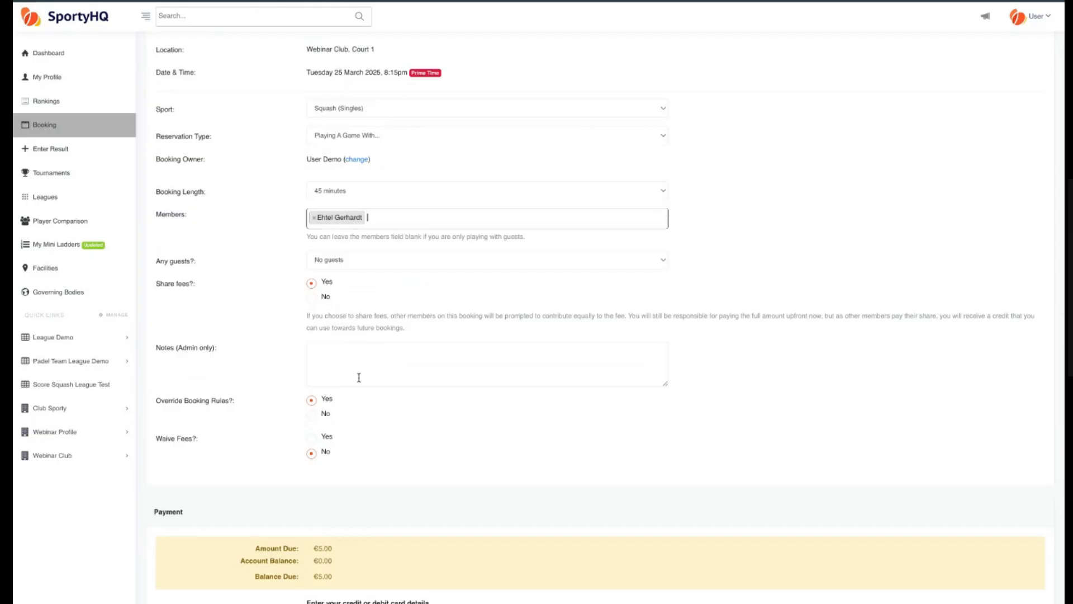
scroll(290, 423, down, 1)
double_click(166, 440)
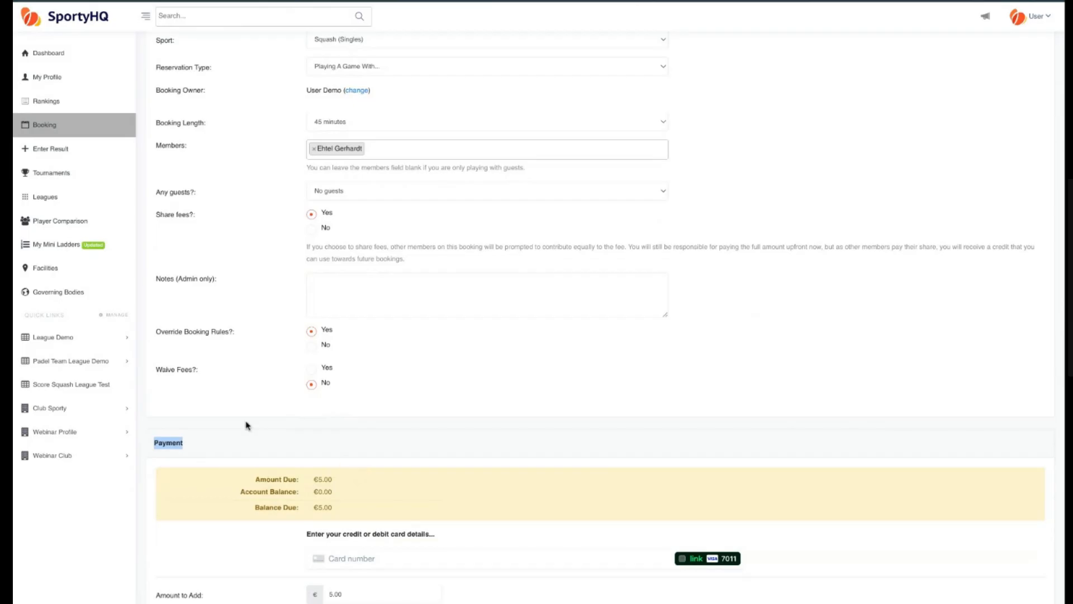
scroll(233, 401, up, 1)
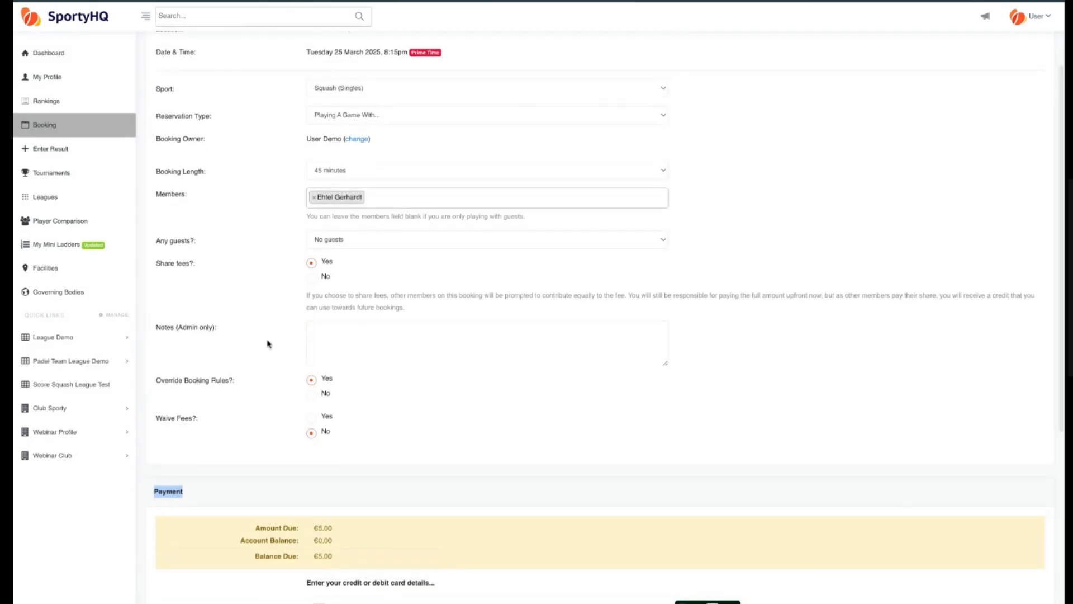
click(316, 282)
scroll(246, 273, down, 1)
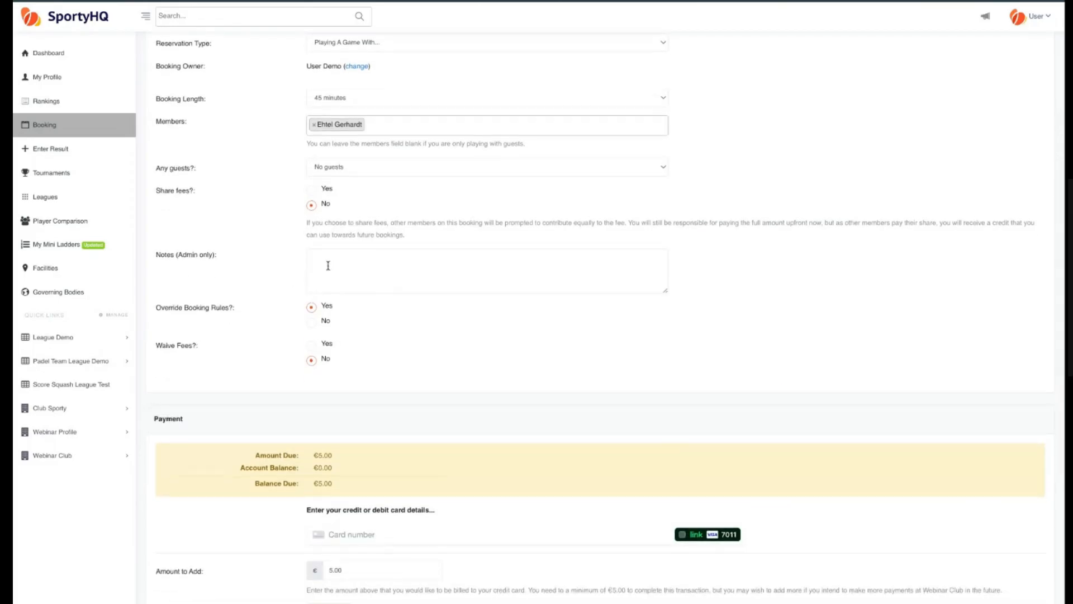
click(313, 323)
scroll(254, 403, down, 2)
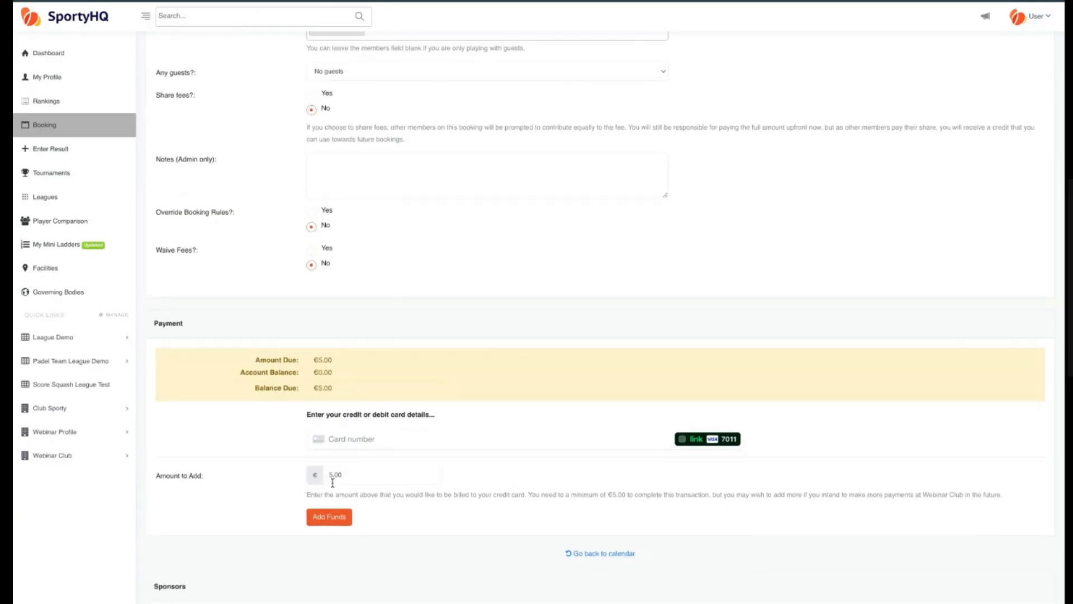
Enter 25 as the amount to add to the account, and set Waive Fees to Yes
click(368, 476)
text(25)
click(260, 484)
click(312, 250)
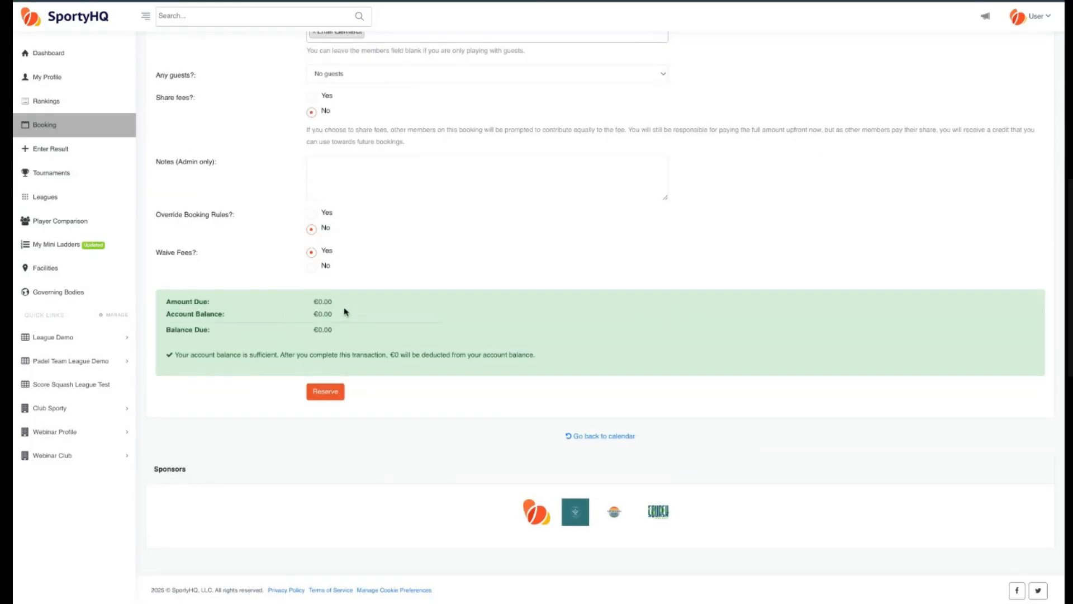
Submit the squash Court 1 reservation with fees waived, and check the new booking on the Webinar Club calendar
click(335, 392)
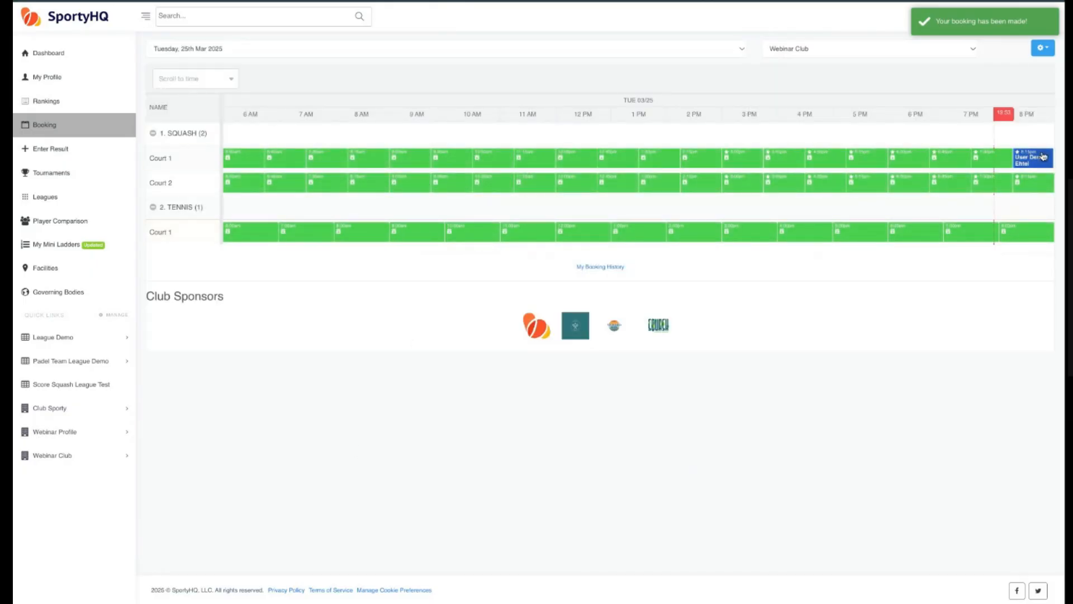
mouse_move(1042, 158)
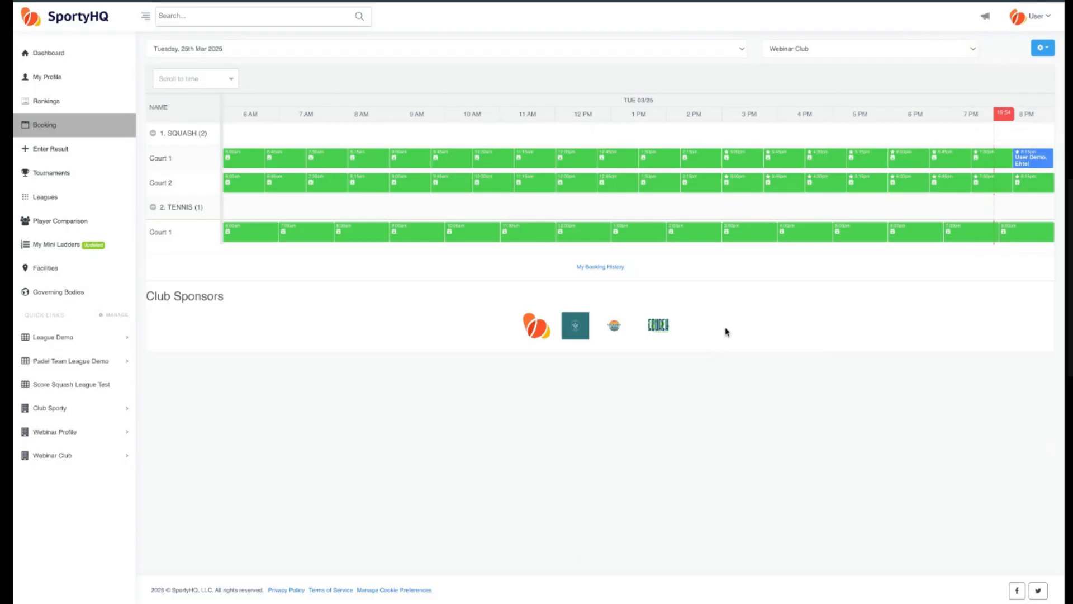
click(1035, 161)
Search the site for "club webinar", open the Webinar Club page, and go to its club administration page
click(238, 21)
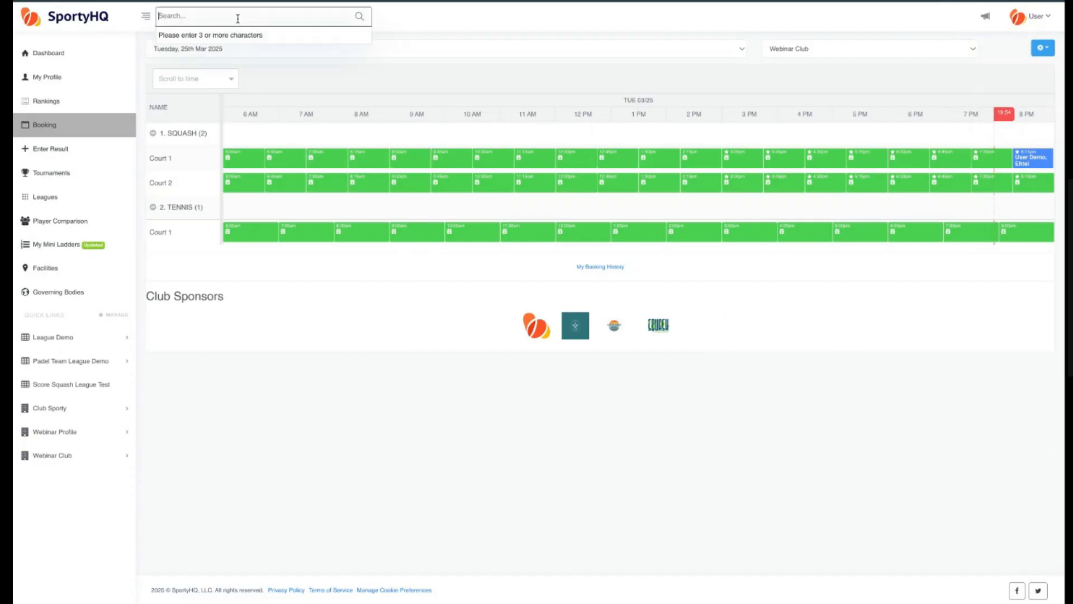
text(club webinar)
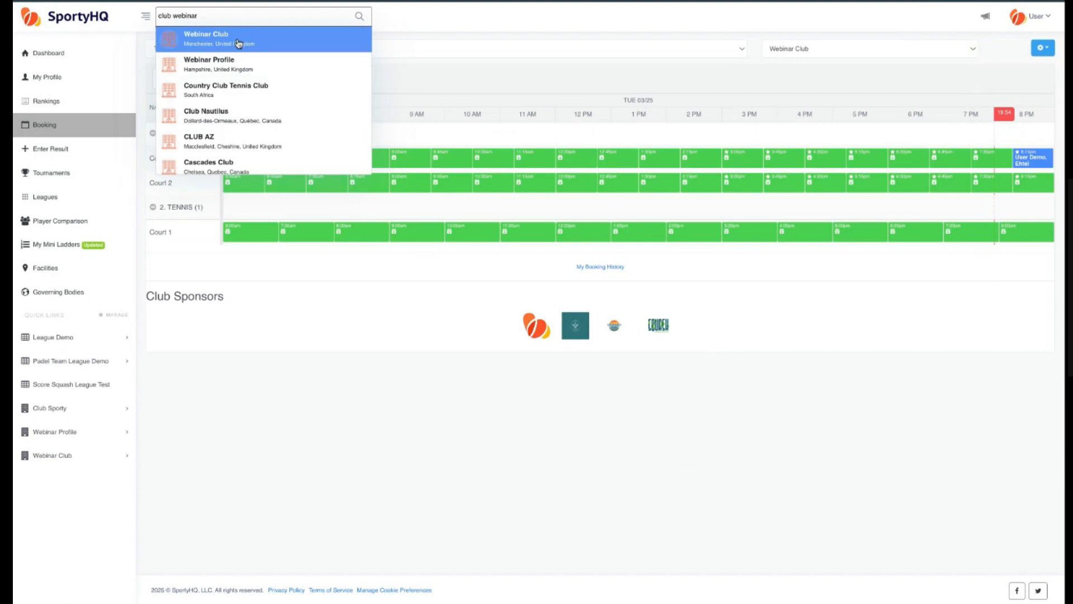
click(239, 44)
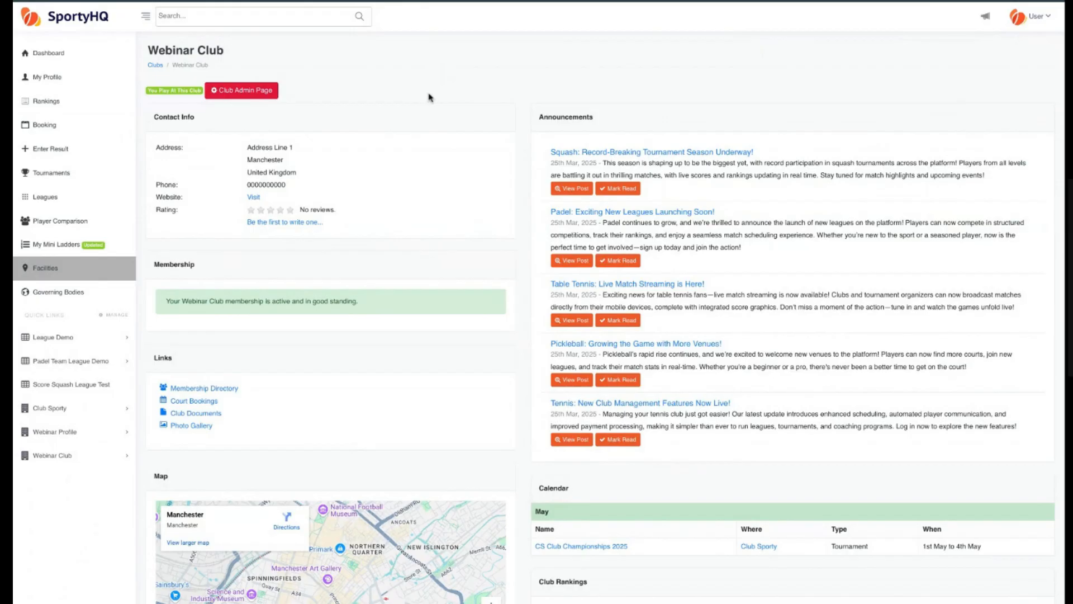
click(266, 92)
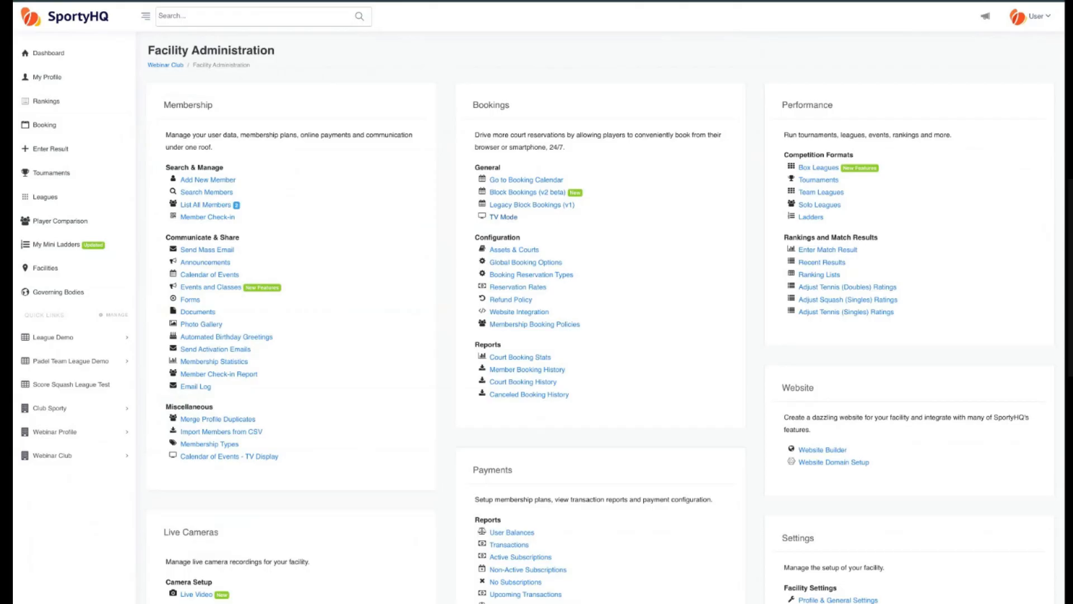
Review the general, configuration and report options for bookings on the Facility Administration page
click(527, 277)
scroll(454, 246, down, 1)
scroll(454, 246, down, 1)
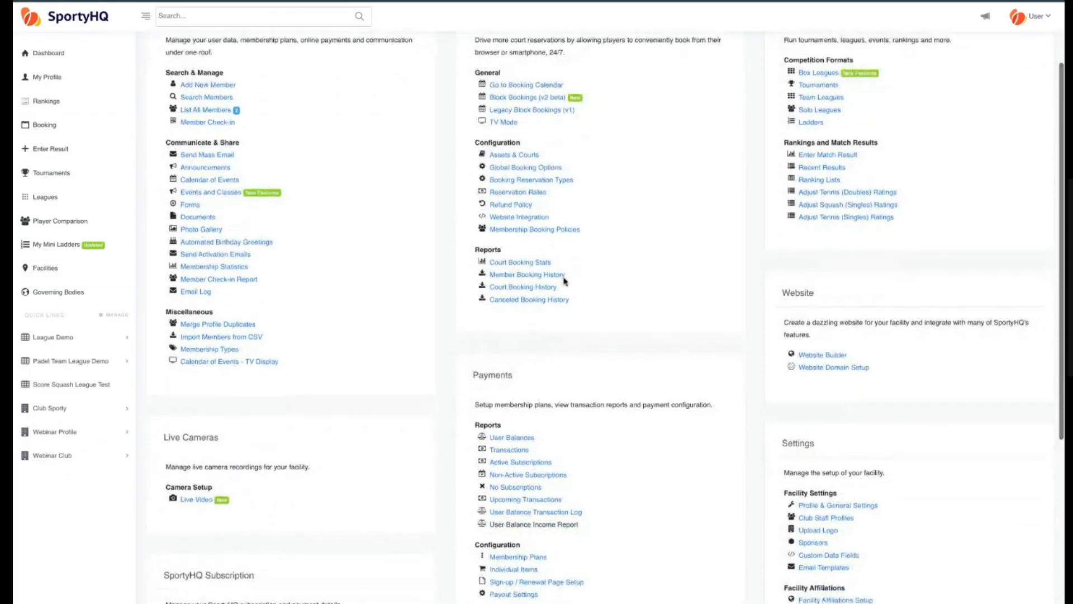
scroll(562, 282, up, 2)
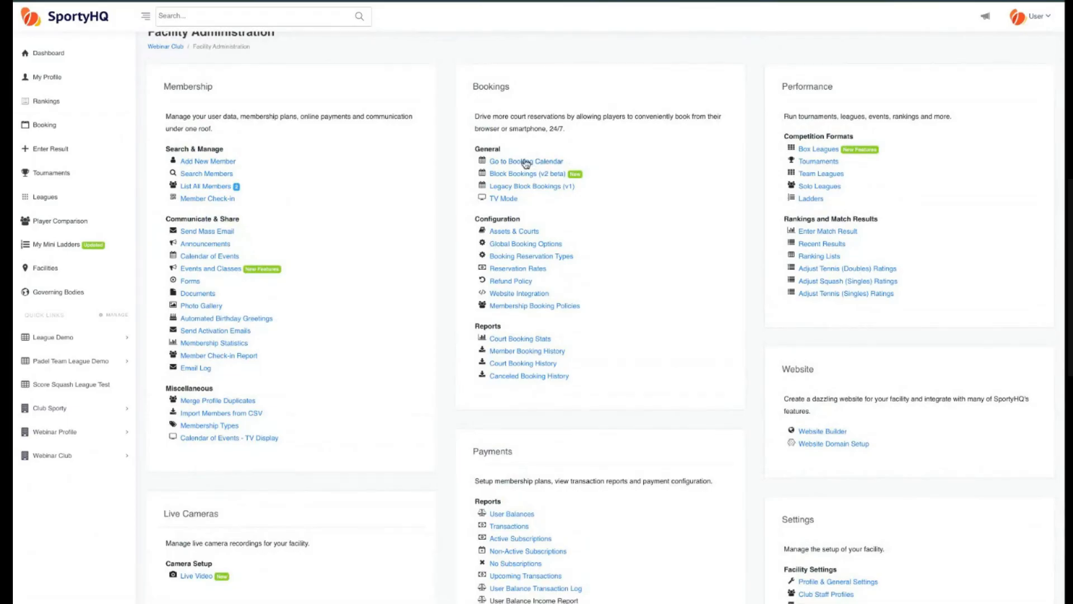
scroll(525, 299, down, 1)
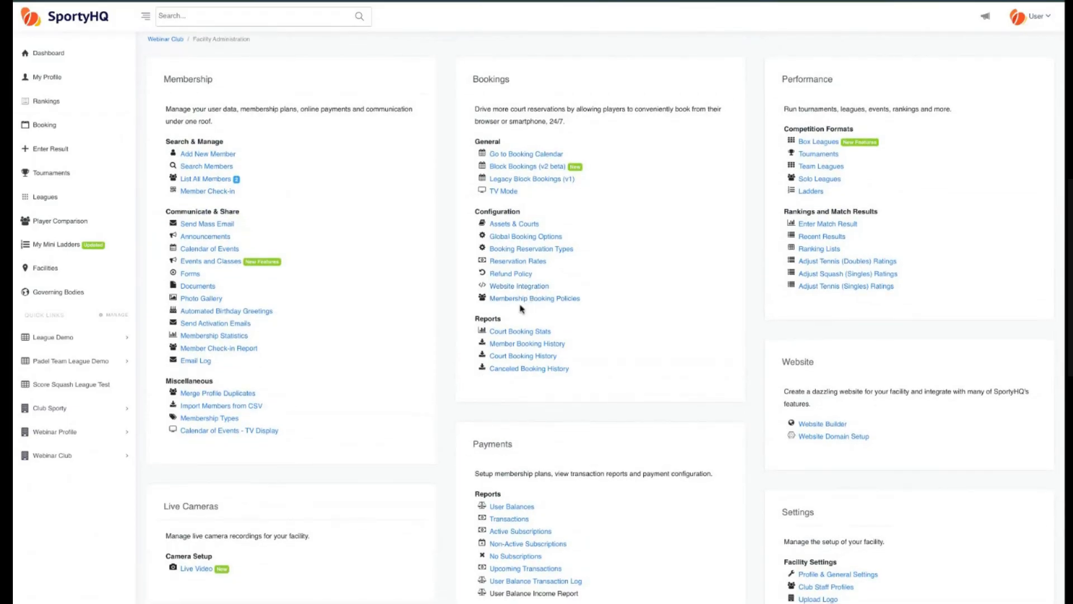
scroll(520, 308, down, 2)
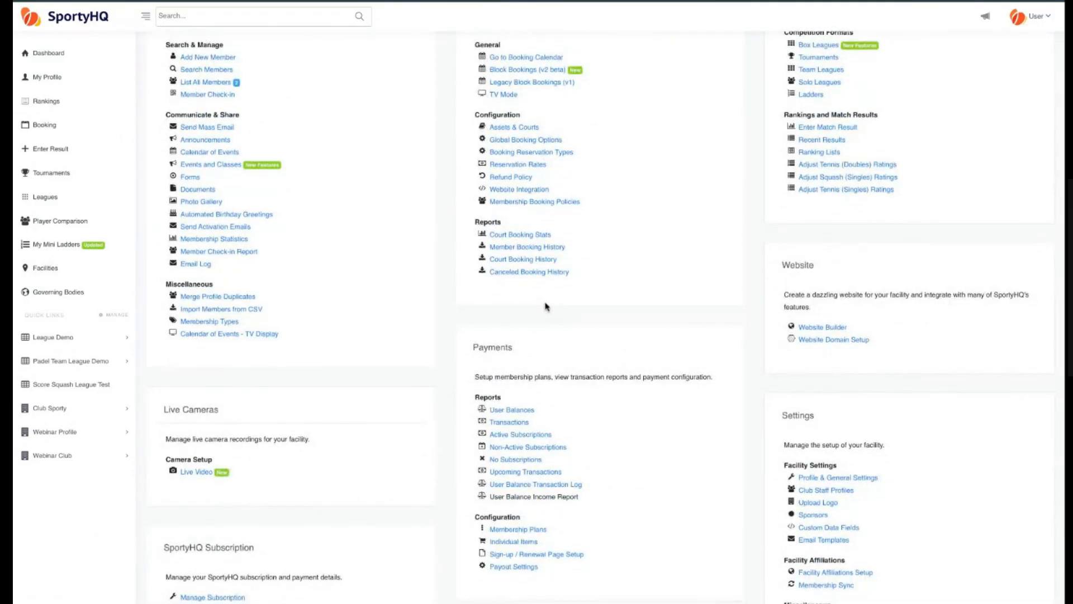